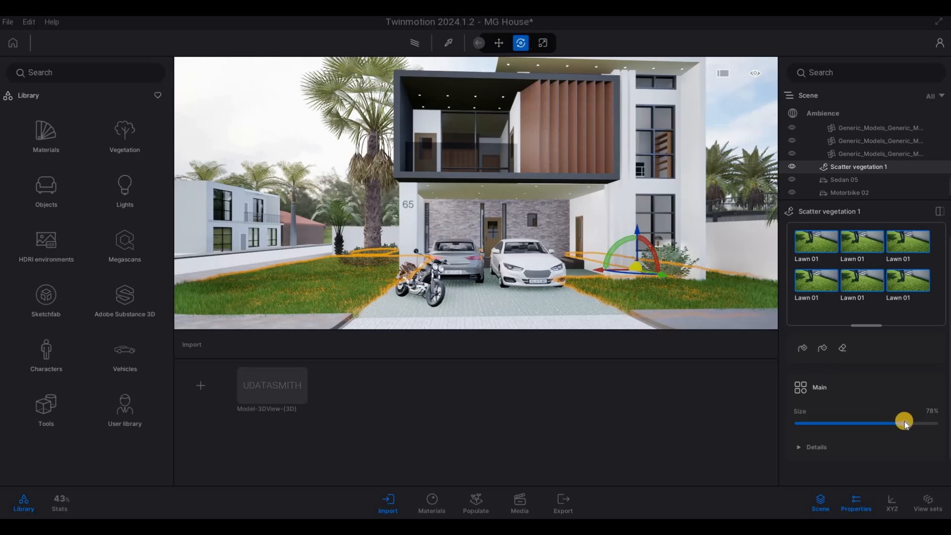
Set the size of the scattered Lawn 01 vegetation to 100% and clear the selection
{"action": "left_click_drag", "start_coordinate": [905, 424], "coordinate": [945, 425]}
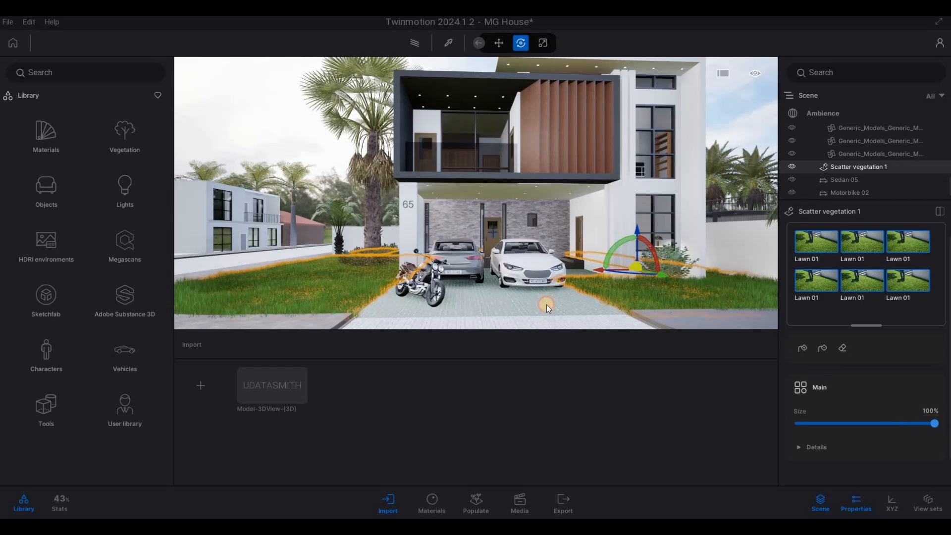
{"action": "key", "text": "Escape"}
{"action": "key", "text": "Escape"}
Examine the enlarged lawn grass around the driveway up close and from the front of the house
{"action": "right_click_drag", "start_coordinate": [462, 270], "coordinate": [442, 276]}
{"action": "key", "text": "d"}
{"action": "key", "text": "w"}
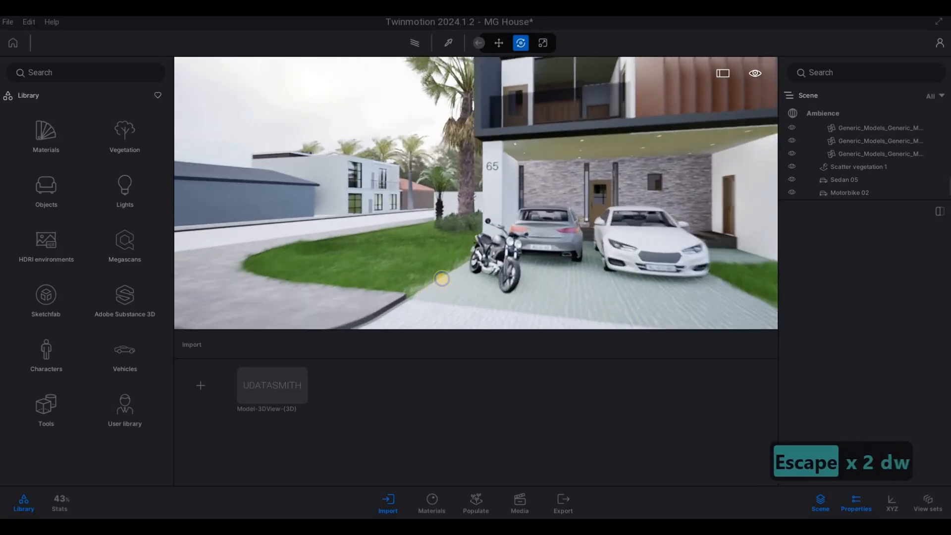
{"action": "key", "text": "a"}
{"action": "key", "text": "e"}
{"action": "key", "text": "s"}
{"action": "key", "text": "a"}
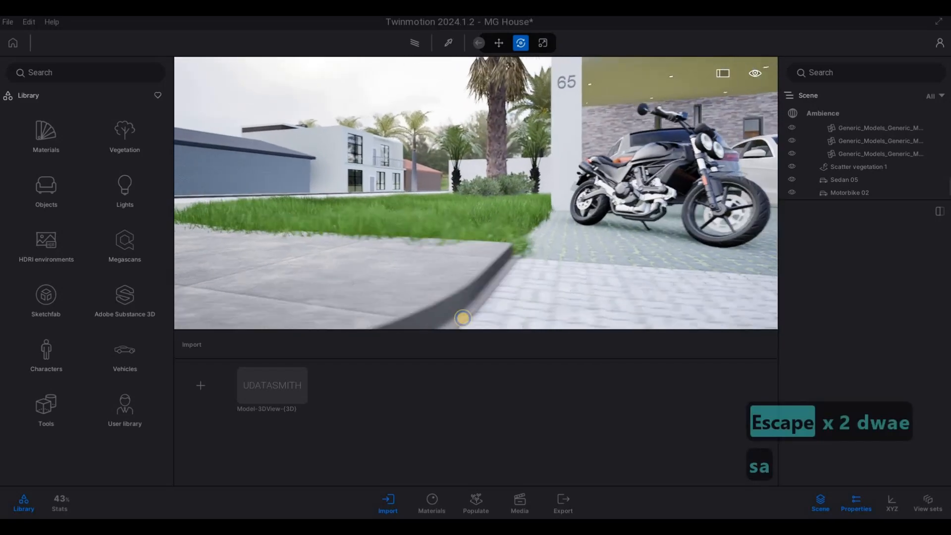
{"action": "key", "text": "q"}
{"action": "right_click_drag", "start_coordinate": [461, 314], "coordinate": [557, 254]}
{"action": "key", "text": "a"}
{"action": "key", "text": "w"}
{"action": "key", "text": "d"}
{"action": "key", "text": "s"}
{"action": "key", "text": "s"}
{"action": "key", "text": "s"}
{"action": "key", "text": "s"}
{"action": "key", "text": "s"}
{"action": "key", "text": "w"}
{"action": "key", "text": "s"}
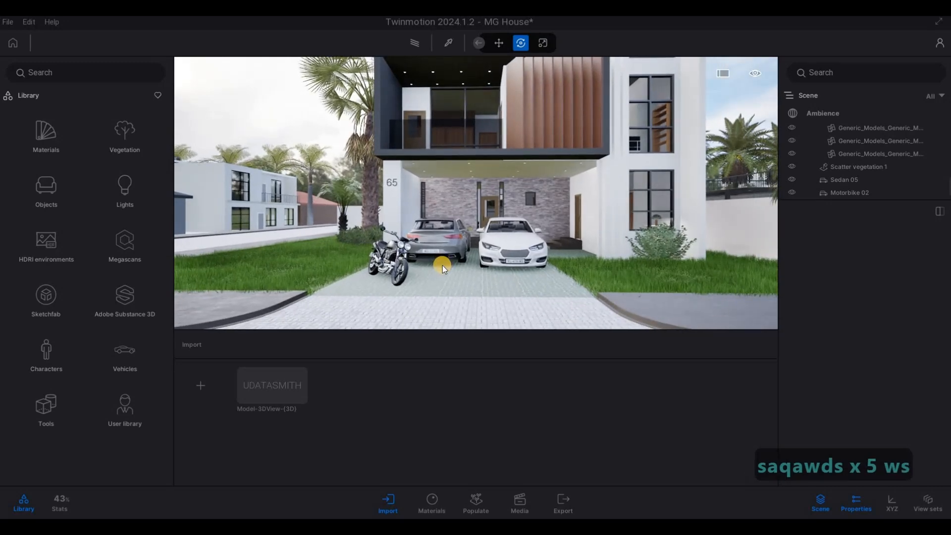
{"action": "key", "text": "a"}
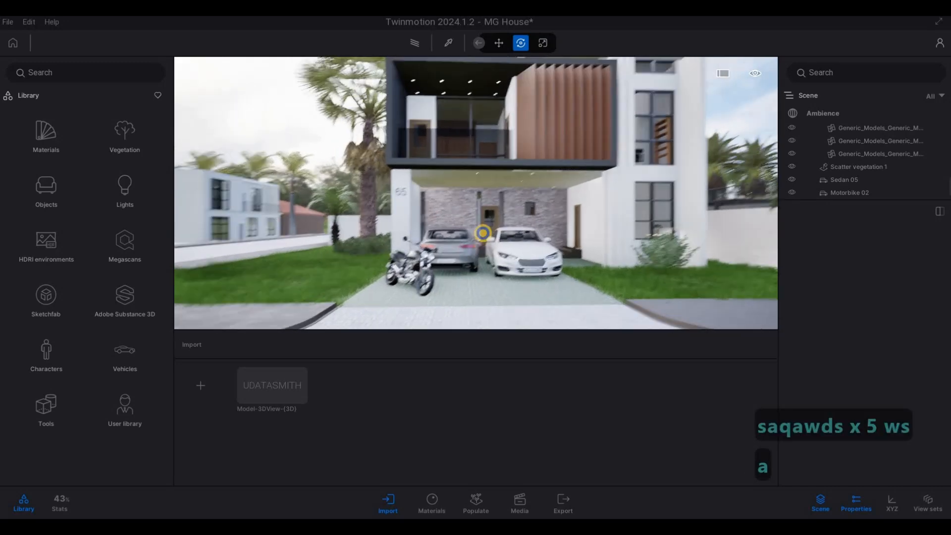
{"action": "key", "text": "s"}
{"action": "key", "text": "d"}
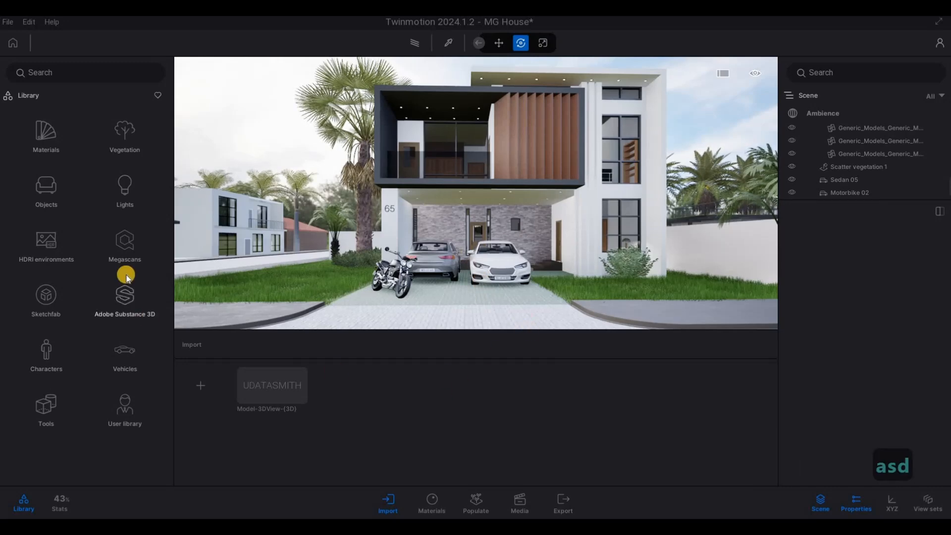
Place a Spot light from the Lights library on the upper roof soffit, near its end fixture
{"action": "left_click", "coordinate": [139, 213]}
{"action": "key", "text": "w"}
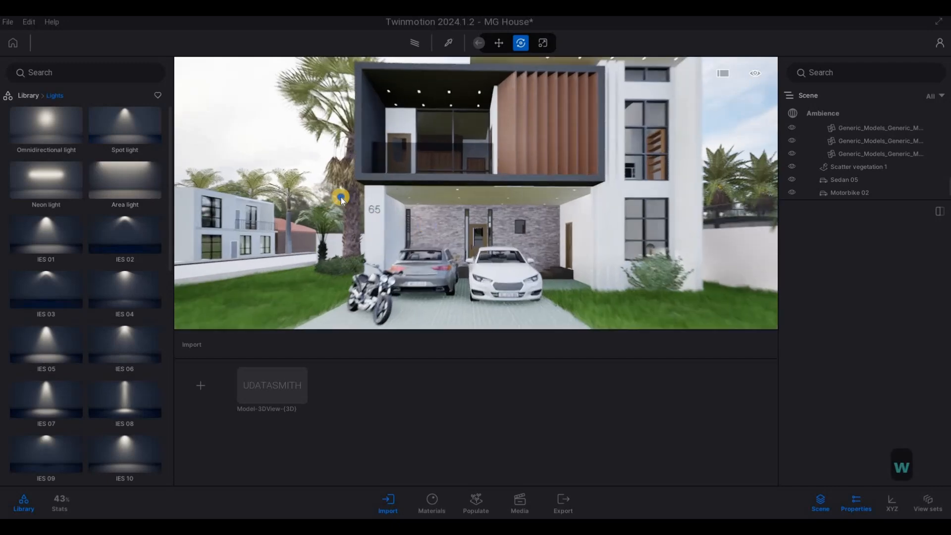
{"action": "key", "text": "w"}
{"action": "key", "text": "w"}
{"action": "key", "text": "q"}
{"action": "right_click_drag", "start_coordinate": [341, 197], "coordinate": [389, 192]}
{"action": "key", "text": "d"}
{"action": "key", "text": "w"}
{"action": "key", "text": "q"}
{"action": "key", "text": "w"}
{"action": "key", "text": "w"}
{"action": "key", "text": "q"}
Move the new spot light along the soffit so it sits directly beneath the end ceiling fixture
{"action": "key", "text": "w"}
{"action": "key", "text": "e"}
{"action": "key", "text": "s"}
{"action": "left_click_drag", "start_coordinate": [121, 126], "coordinate": [500, 94]}
{"action": "key", "text": "a"}
{"action": "right_click_drag", "start_coordinate": [616, 178], "coordinate": [550, 239]}
{"action": "key", "text": "w"}
{"action": "key", "text": "q"}
{"action": "key", "text": "d"}
{"action": "key", "text": "w"}
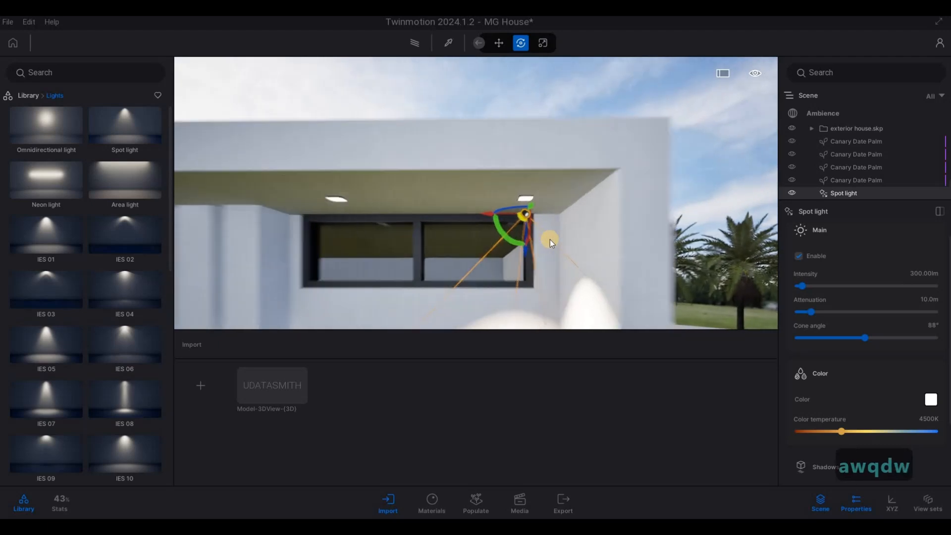
{"action": "left_click_drag", "start_coordinate": [546, 252], "coordinate": [445, 260]}
{"action": "key", "text": "d"}
{"action": "right_click_drag", "start_coordinate": [444, 259], "coordinate": [614, 226]}
{"action": "key", "text": "a"}
{"action": "key", "text": "a"}
{"action": "key", "text": "w"}
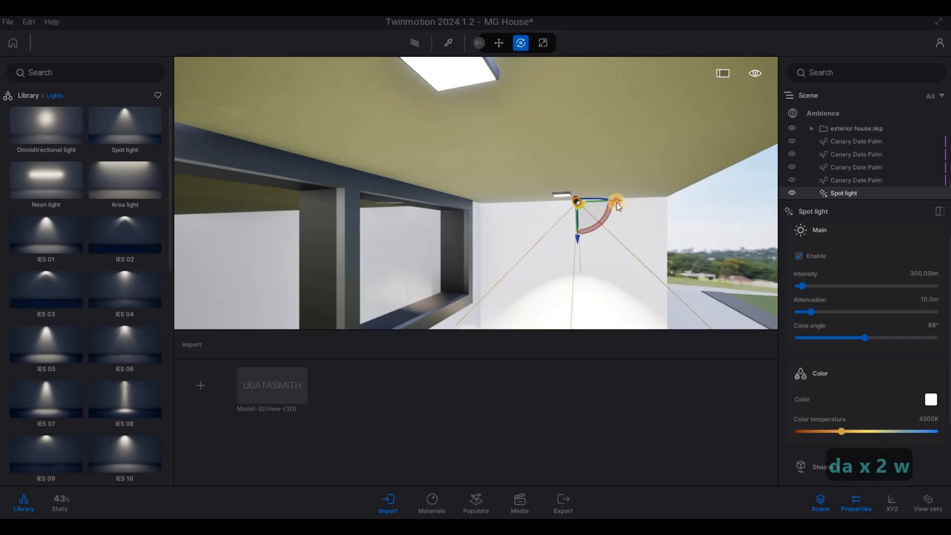
{"action": "left_click_drag", "start_coordinate": [617, 203], "coordinate": [395, 272]}
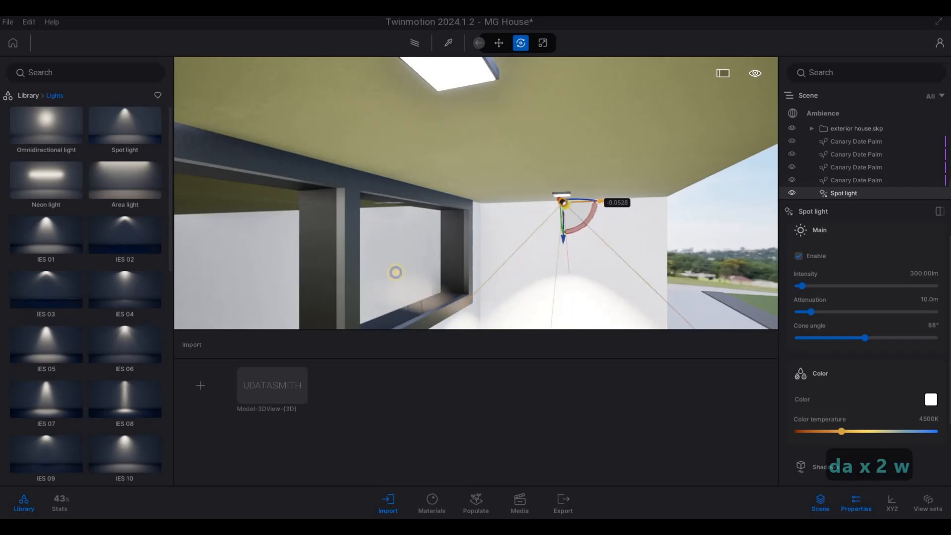
Set the spot light's color temperature to 3690K and its intensity to 10 lm
{"action": "key", "text": "d"}
{"action": "right_click_drag", "start_coordinate": [395, 272], "coordinate": [833, 327]}
{"action": "key", "text": "e"}
{"action": "key", "text": "a"}
{"action": "key", "text": "w"}
{"action": "key", "text": "s"}
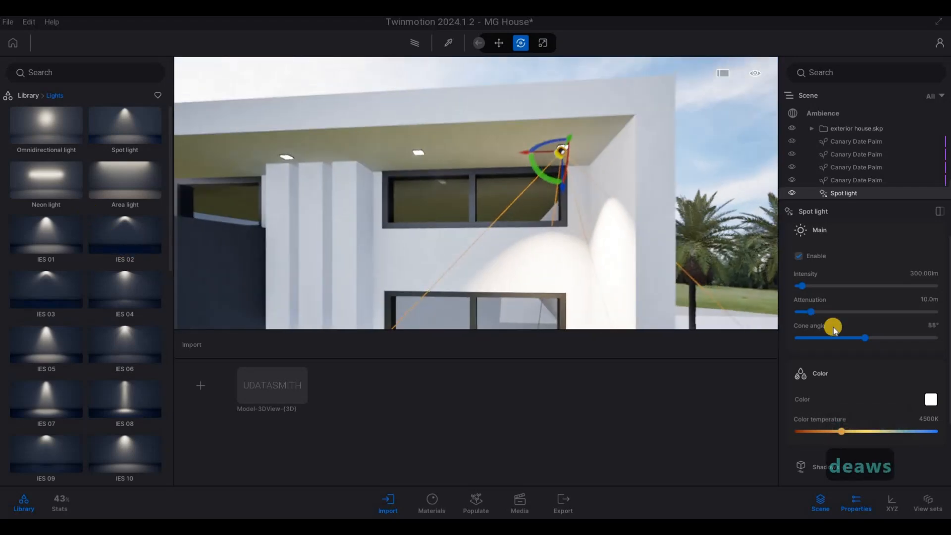
{"action": "left_click_drag", "start_coordinate": [839, 432], "coordinate": [831, 432]}
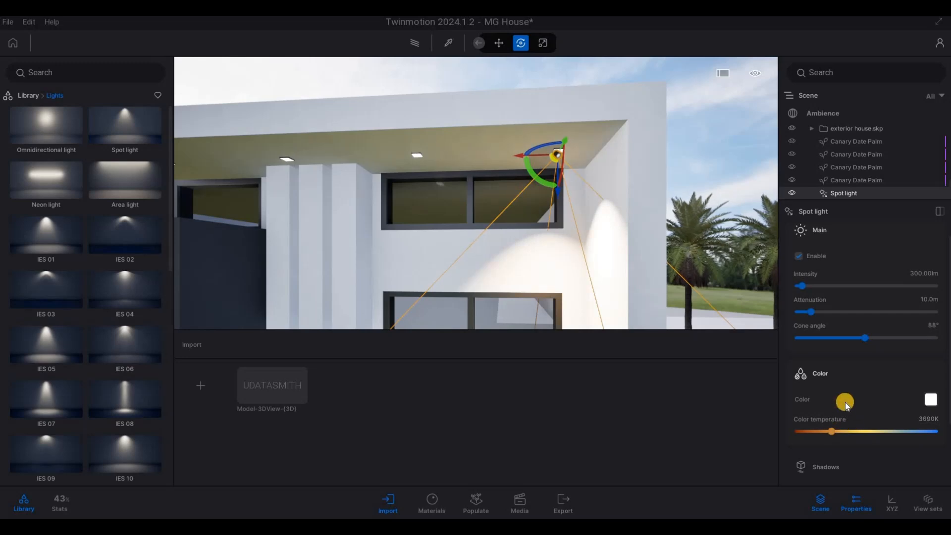
{"action": "left_click", "coordinate": [911, 274]}
{"action": "type", "text": "1"}
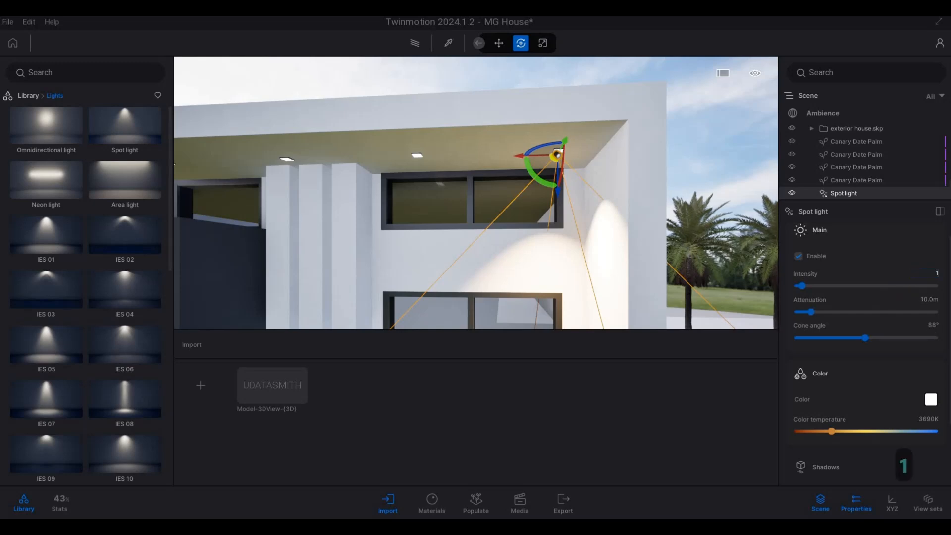
{"action": "type", "text": "0"}
{"action": "key", "text": "Return"}
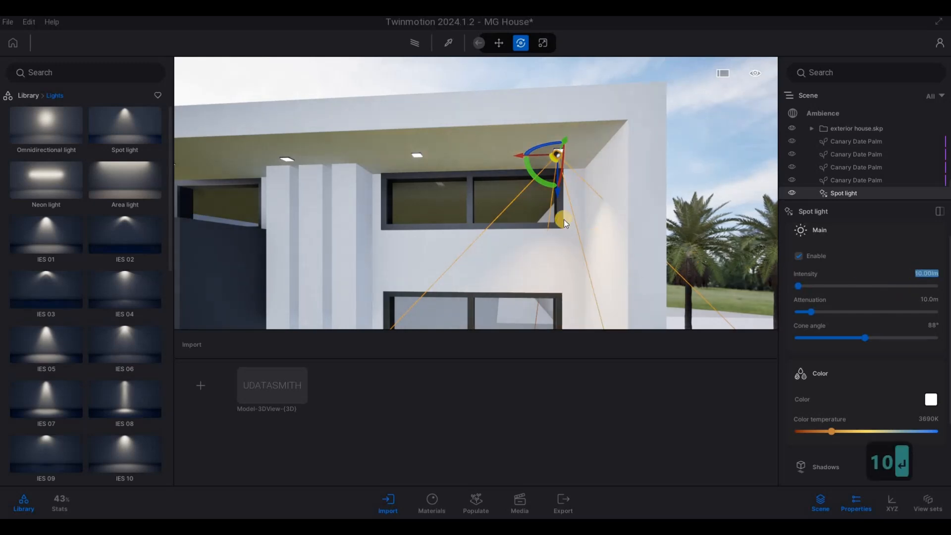
Copy the spot light along the front soffit fixtures as 6 instances spaced 1.0 m apart
{"action": "right_click_drag", "start_coordinate": [588, 228], "coordinate": [644, 230]}
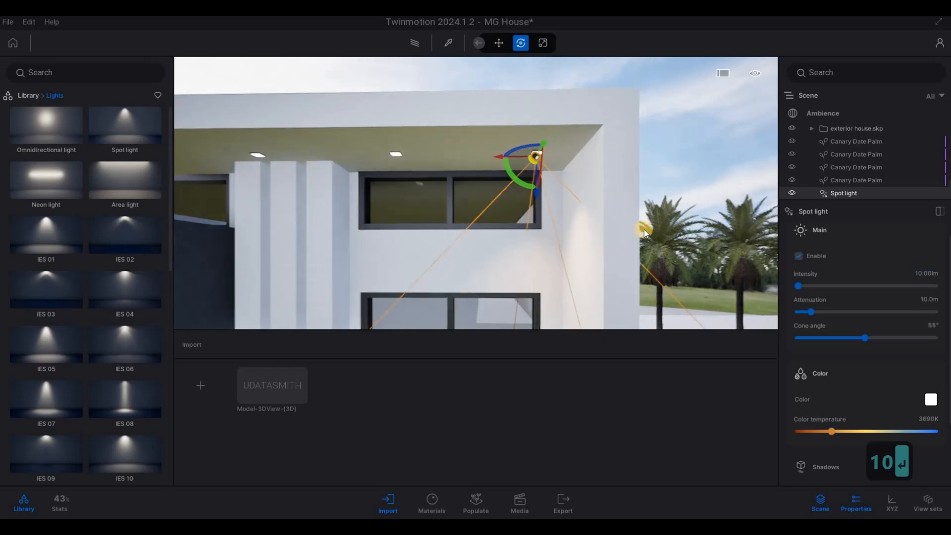
{"action": "key", "text": "a"}
{"action": "key", "text": "s"}
{"action": "key", "text": "e"}
{"action": "left_click", "coordinate": [613, 97]}
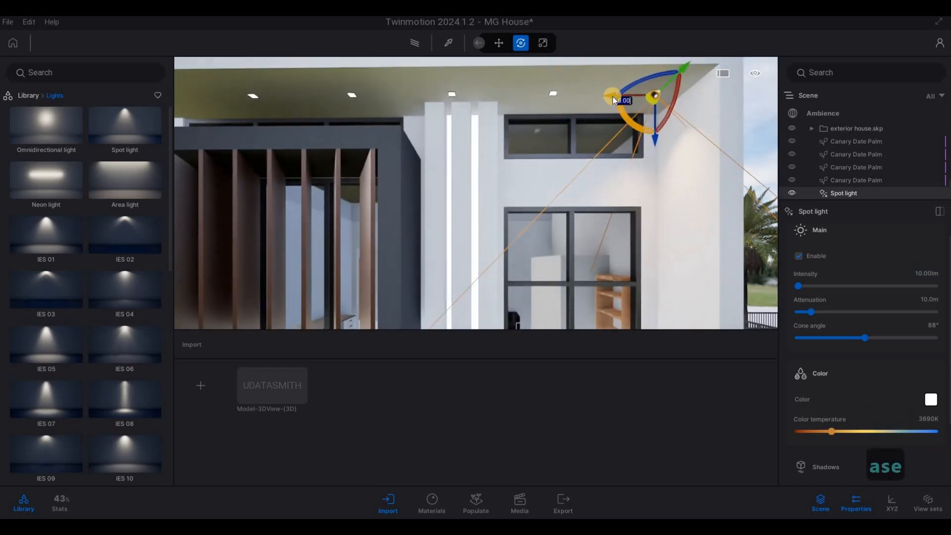
{"action": "left_click_drag", "start_coordinate": [613, 96], "coordinate": [510, 99], "text": "alt"}
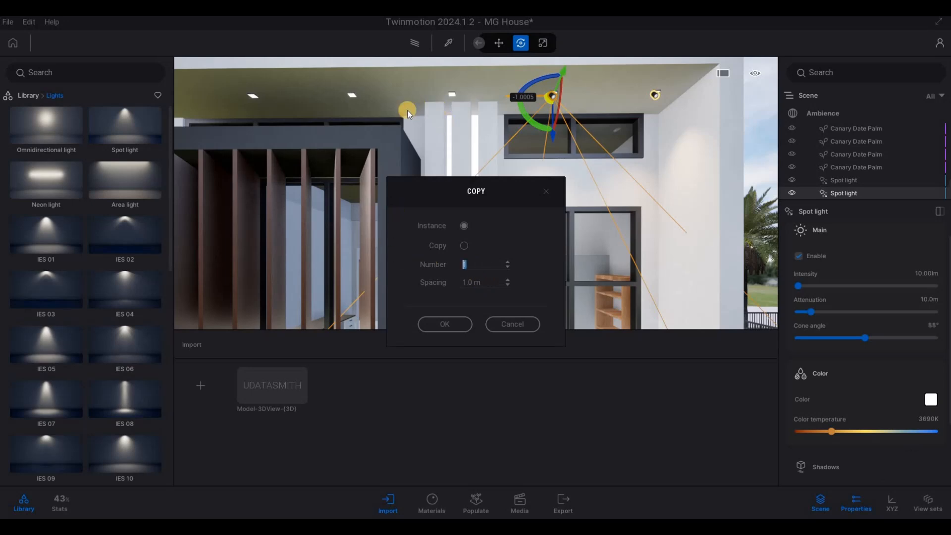
{"action": "type", "text": "6"}
{"action": "left_click", "coordinate": [445, 322]}
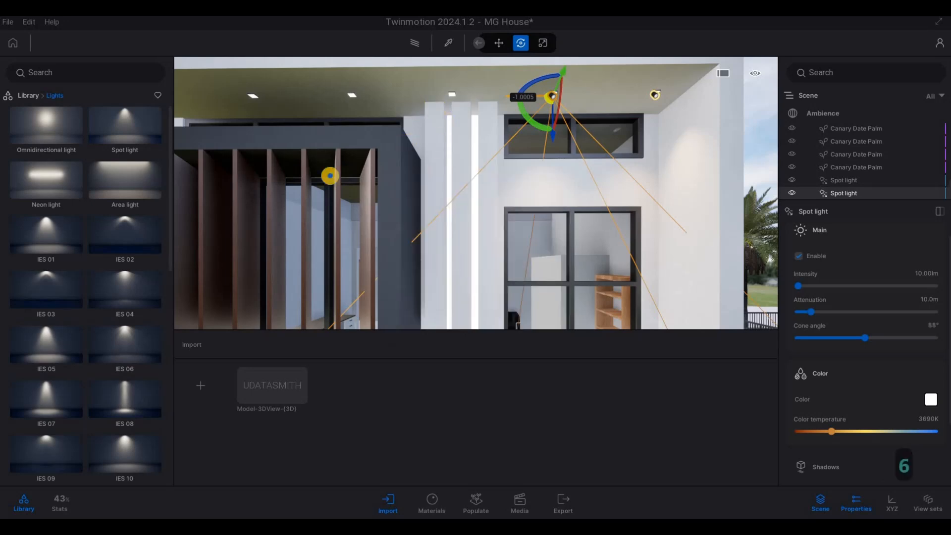
Copy the spot light at the far end of the front soffit inward as one instance, 0.6 m away
{"action": "right_click_drag", "start_coordinate": [330, 176], "coordinate": [497, 186]}
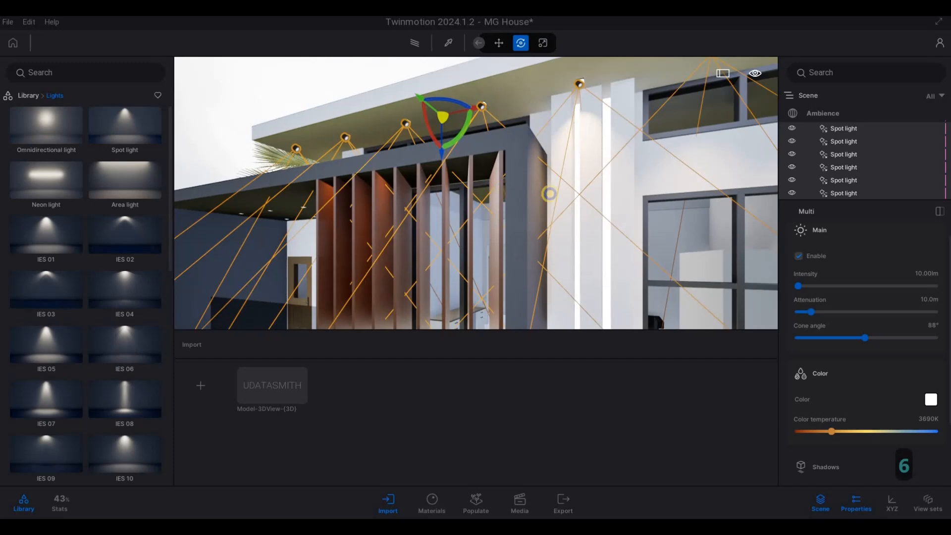
{"action": "key", "text": "a"}
{"action": "key", "text": "w"}
{"action": "key", "text": "q"}
{"action": "key", "text": "w"}
{"action": "key", "text": "e"}
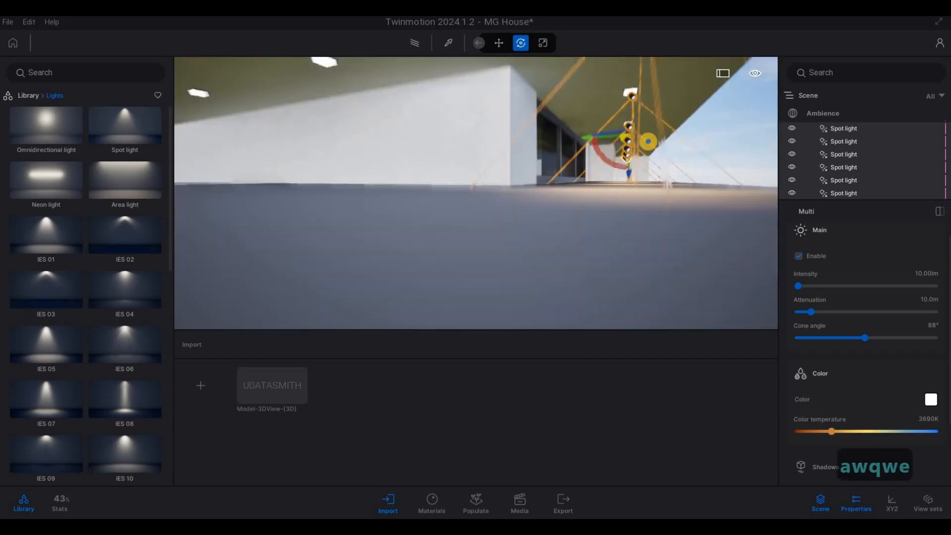
{"action": "key", "text": "s"}
{"action": "key", "text": "q"}
{"action": "key", "text": "a"}
{"action": "key", "text": "e"}
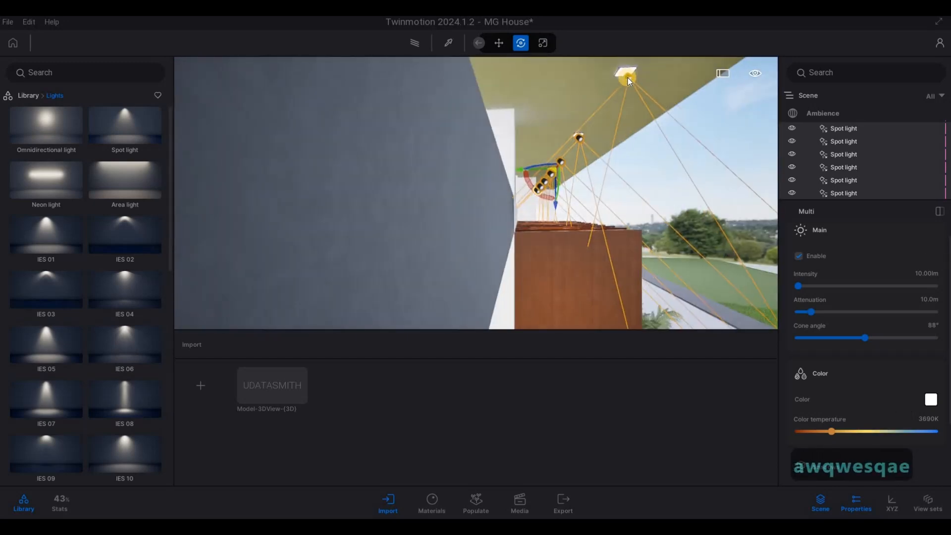
{"action": "left_click", "coordinate": [614, 90]}
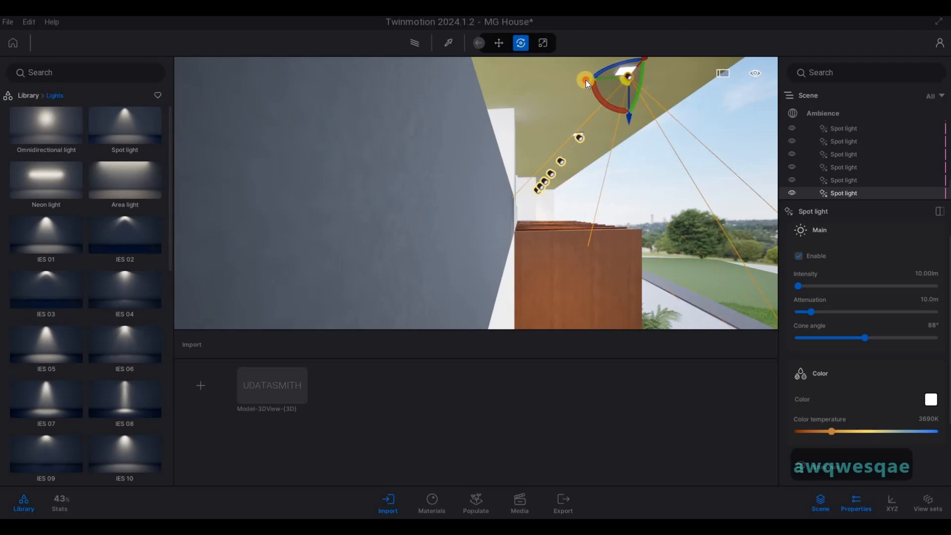
{"action": "left_click_drag", "start_coordinate": [586, 79], "coordinate": [496, 248]}
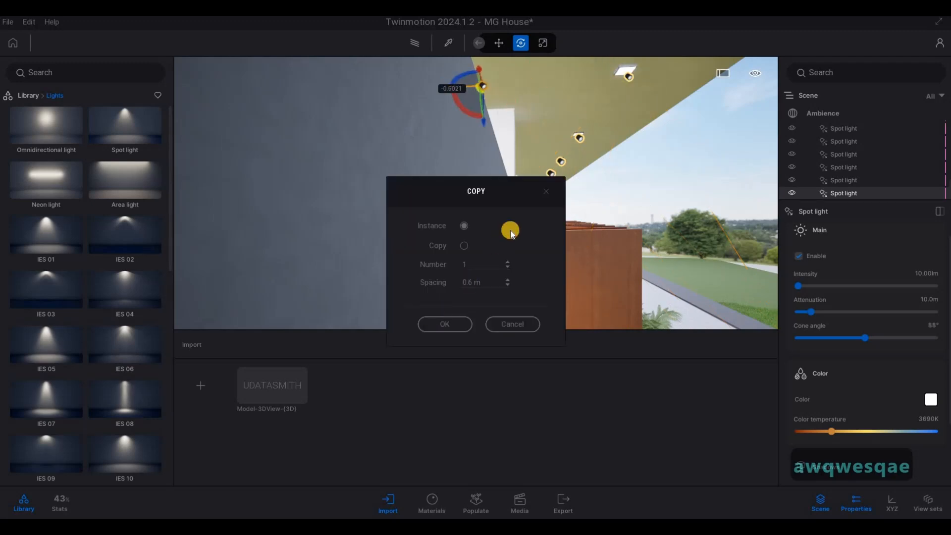
{"action": "key", "text": "Return"}
Move the inward spot light copy beneath the first fixture of the side soffit row
{"action": "key", "text": "q"}
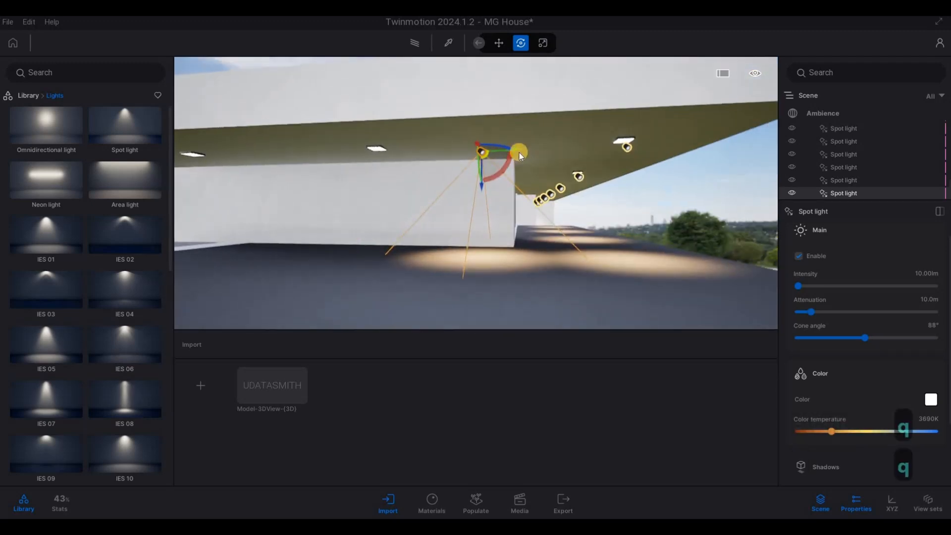
{"action": "left_click_drag", "start_coordinate": [516, 152], "coordinate": [179, 208], "text": "shift"}
{"action": "right_click_drag", "start_coordinate": [179, 208], "coordinate": [175, 208]}
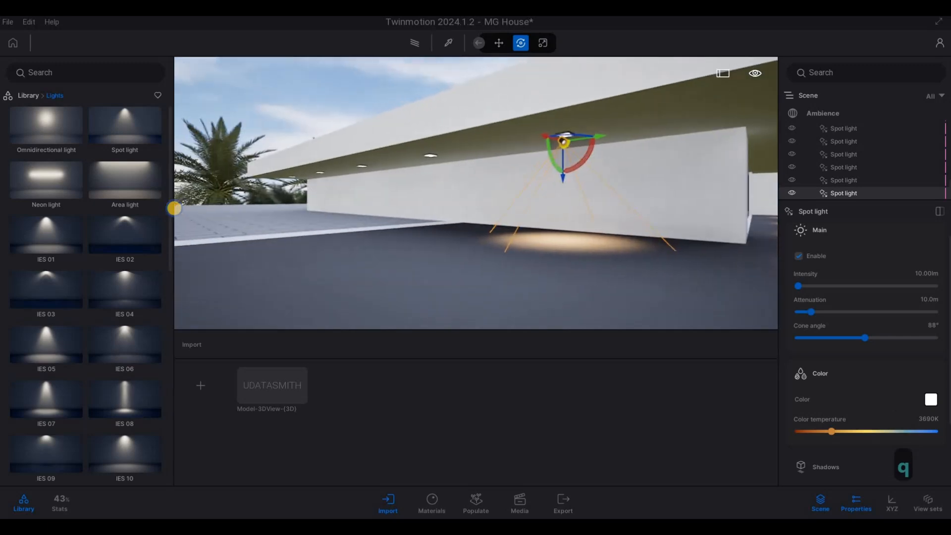
{"action": "right_click_drag", "start_coordinate": [386, 175], "coordinate": [388, 174]}
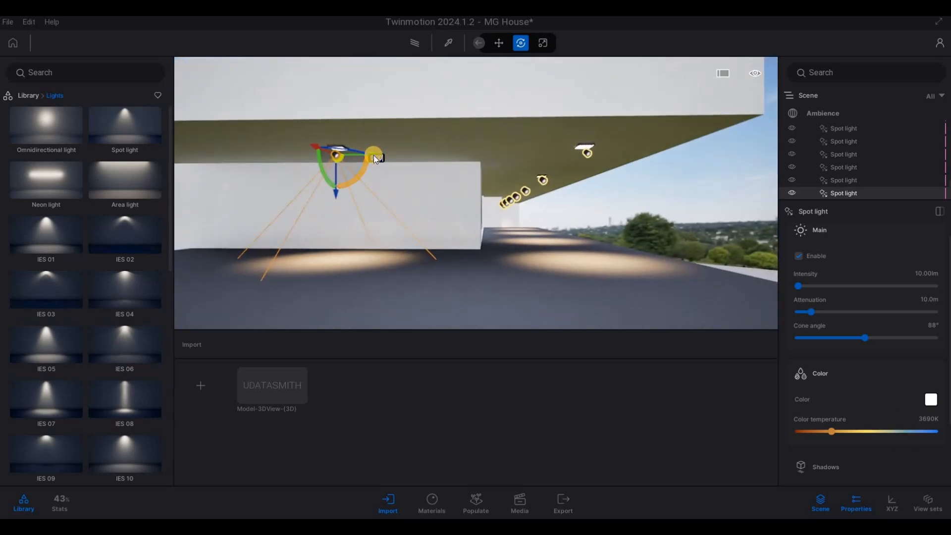
Copy the side soffit spot light along its fixture row as 4 instances spaced 1 m apart
{"action": "left_click_drag", "start_coordinate": [372, 156], "coordinate": [247, 184], "text": "shift"}
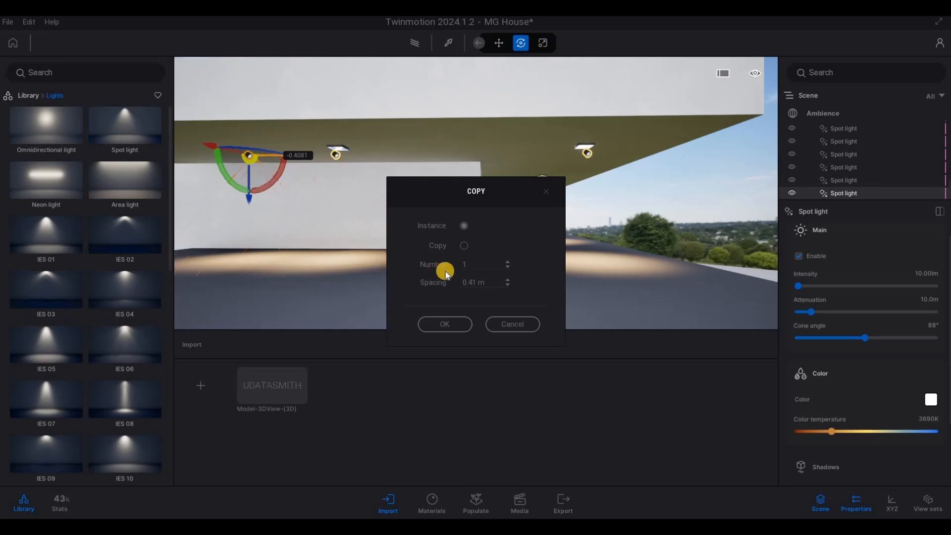
{"action": "type", "text": "4"}
{"action": "left_click", "coordinate": [463, 283]}
{"action": "type", "text": "1"}
{"action": "left_click", "coordinate": [445, 324]}
Copy a front soffit spot light as one instance straight down to the balcony ceiling
{"action": "key", "text": "s"}
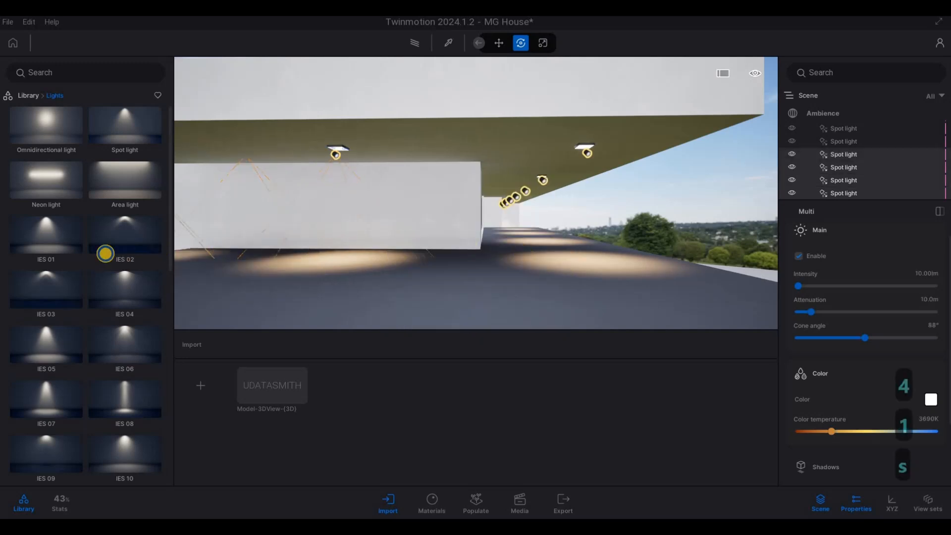
{"action": "key", "text": "d"}
{"action": "key", "text": "e"}
{"action": "right_click_drag", "start_coordinate": [546, 248], "coordinate": [511, 100]}
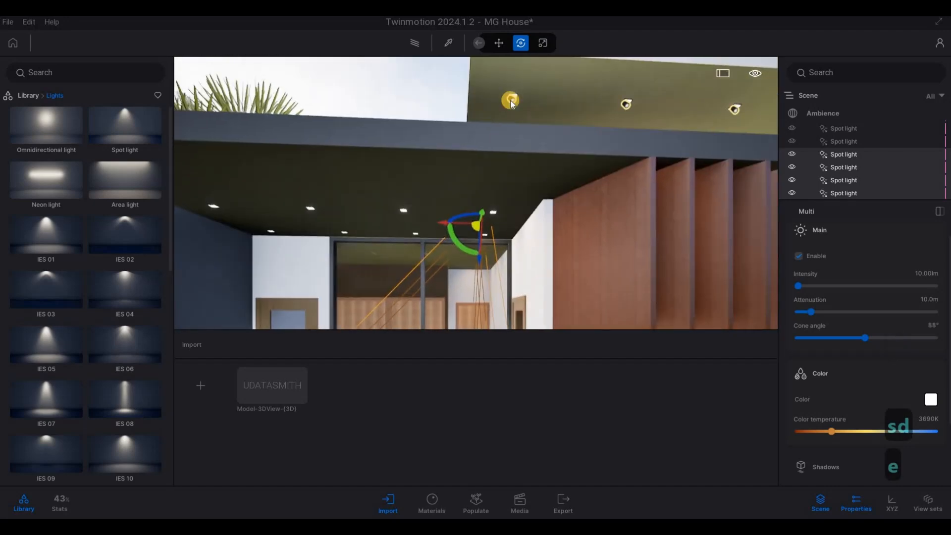
{"action": "left_click", "coordinate": [510, 100]}
{"action": "left_click_drag", "start_coordinate": [514, 147], "coordinate": [501, 305], "text": "alt"}
{"action": "key", "text": "Return"}
Move the lowered spot light across to the balcony ceiling fixture beside the wooden louvers
{"action": "key", "text": "a"}
{"action": "key", "text": "w"}
{"action": "right_click_drag", "start_coordinate": [590, 292], "coordinate": [501, 247]}
{"action": "left_click_drag", "start_coordinate": [503, 249], "coordinate": [431, 239]}
{"action": "key", "text": "w"}
{"action": "right_click_drag", "start_coordinate": [524, 268], "coordinate": [530, 181]}
Nudge the balcony spot light about 0.03 m so it lines up beneath its ceiling fixture
{"action": "key", "text": "w"}
{"action": "key", "text": "a"}
{"action": "key", "text": "e"}
{"action": "key", "text": "d"}
{"action": "key", "text": "s"}
{"action": "key", "text": "a"}
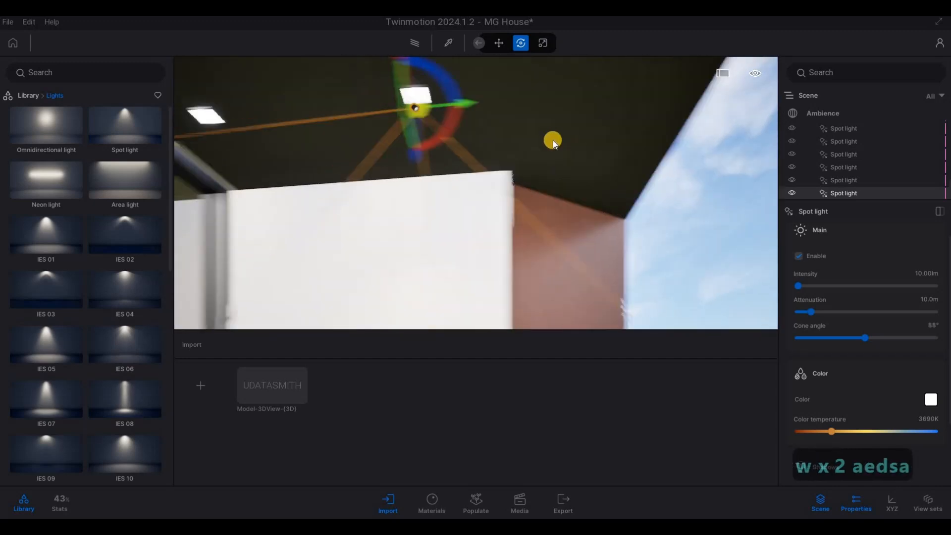
{"action": "left_click", "coordinate": [526, 110]}
{"action": "right_click_drag", "start_coordinate": [529, 110], "coordinate": [525, 112]}
{"action": "left_click_drag", "start_coordinate": [526, 112], "coordinate": [312, 198]}
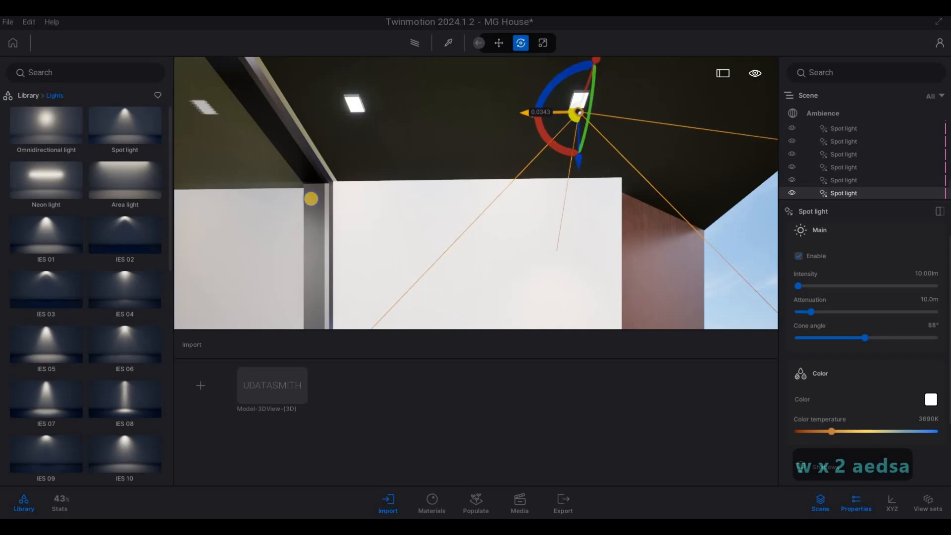
Copy the balcony spot light along its ceiling fixture row as 3 instances spaced 1 m apart
{"action": "key", "text": "d"}
{"action": "key", "text": "d"}
{"action": "right_click_drag", "start_coordinate": [515, 163], "coordinate": [269, 214]}
{"action": "key", "text": "a"}
{"action": "key", "text": "s"}
{"action": "key", "text": "s"}
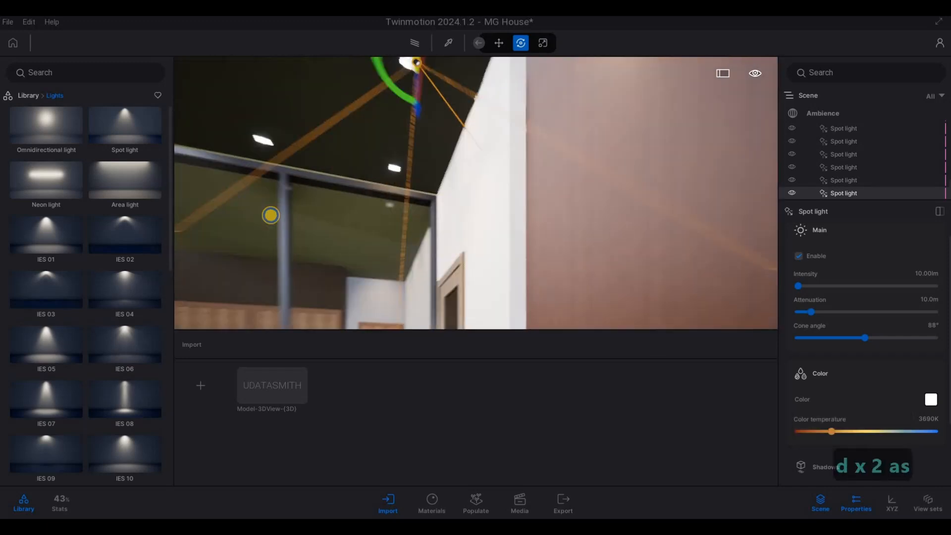
{"action": "left_click", "coordinate": [502, 80]}
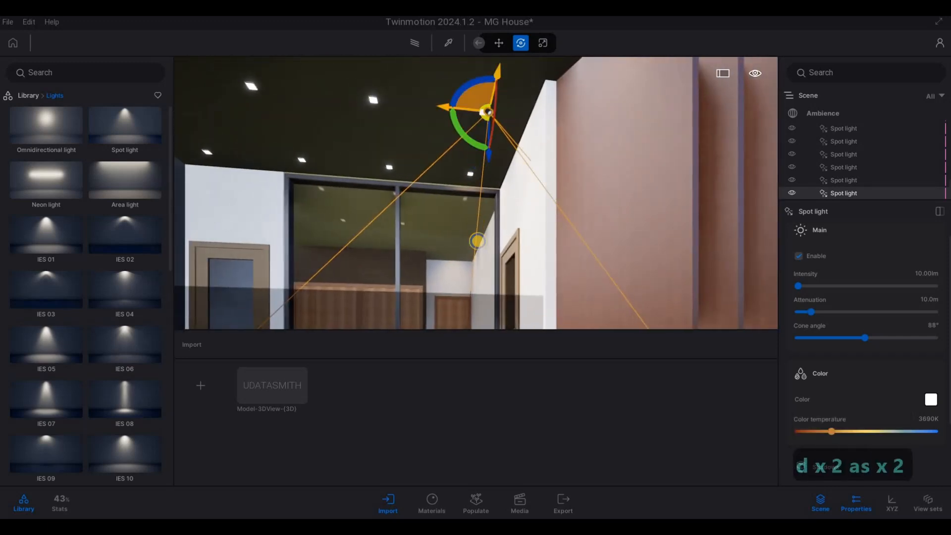
{"action": "right_click_drag", "start_coordinate": [477, 242], "coordinate": [470, 265]}
{"action": "key", "text": "q"}
{"action": "key", "text": "s"}
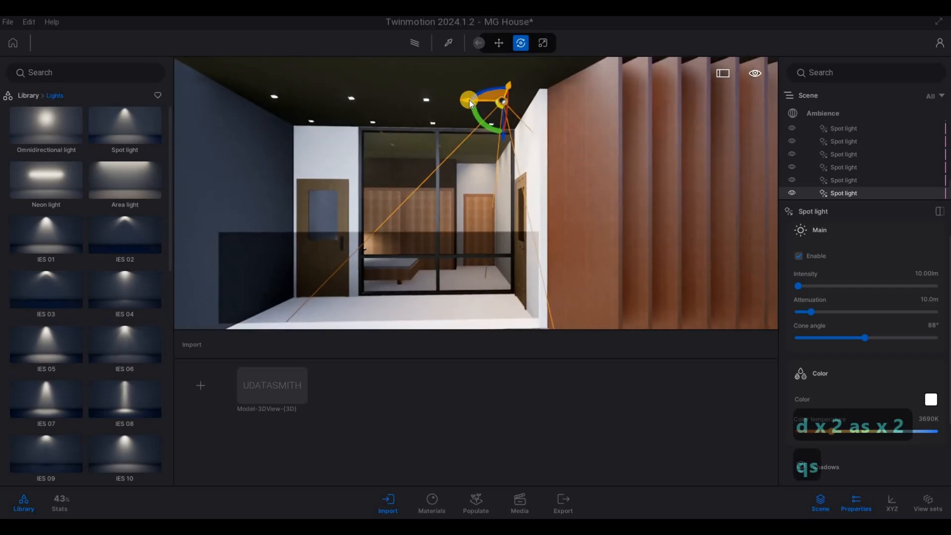
{"action": "left_click", "coordinate": [464, 100]}
{"action": "left_click_drag", "start_coordinate": [463, 99], "coordinate": [402, 102], "text": "shift"}
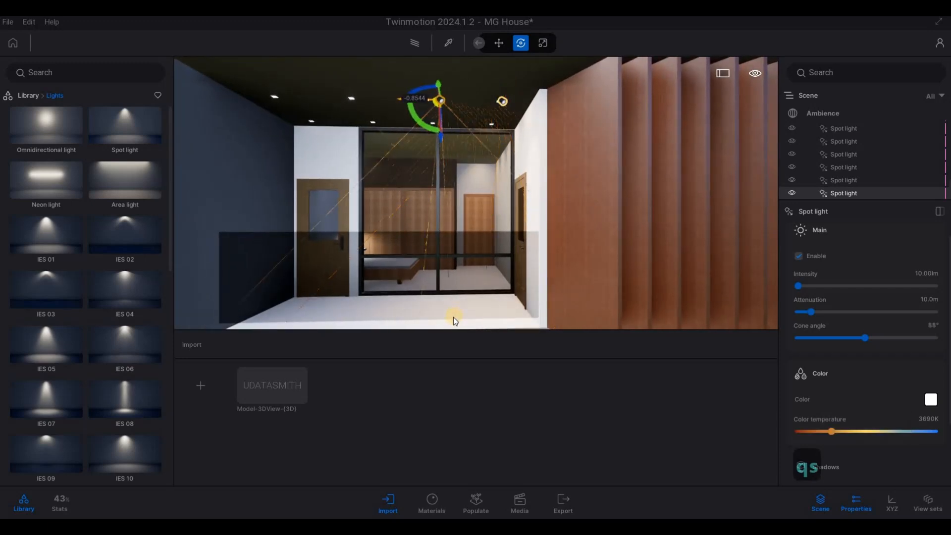
{"action": "left_click_drag", "start_coordinate": [487, 281], "coordinate": [430, 281]}
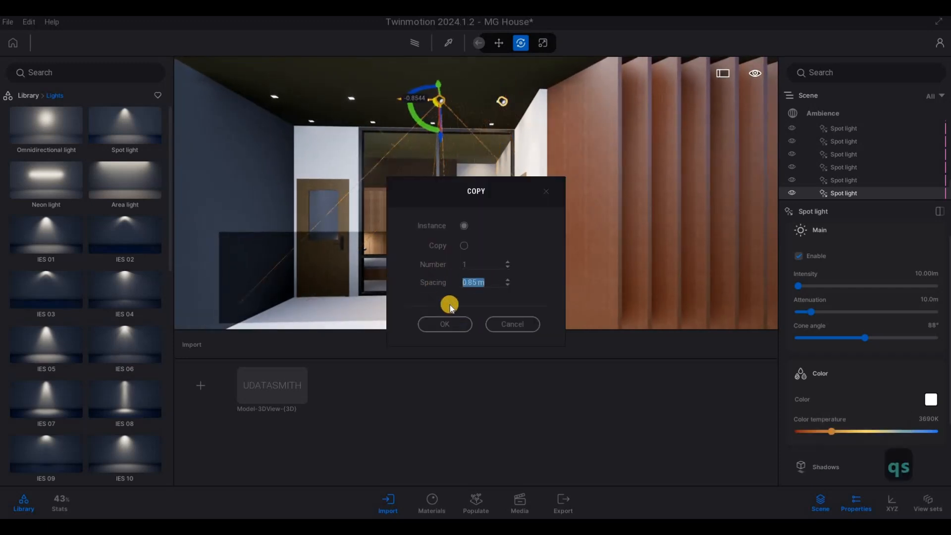
{"action": "type", "text": "1"}
{"action": "key", "text": "Tab"}
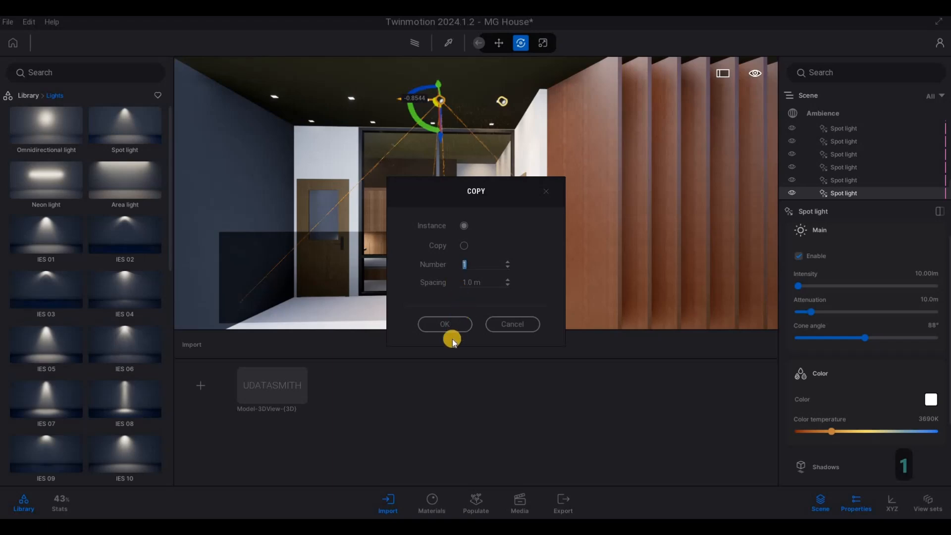
{"action": "type", "text": "3"}
{"action": "left_click", "coordinate": [446, 324]}
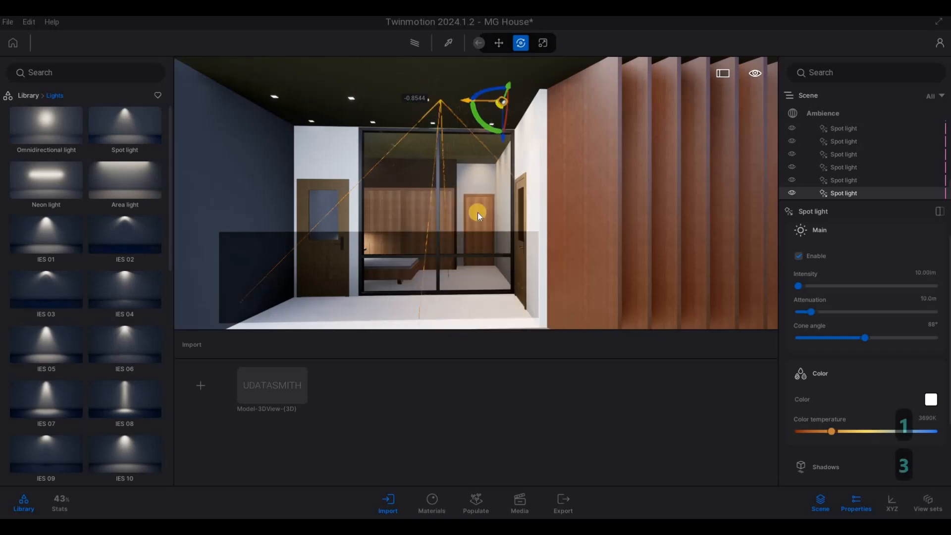
Add the original light to the selection and copy the four-light balcony row as one instance 1 m towards the glazed doors
{"action": "left_click", "coordinate": [504, 102], "text": "ctrl"}
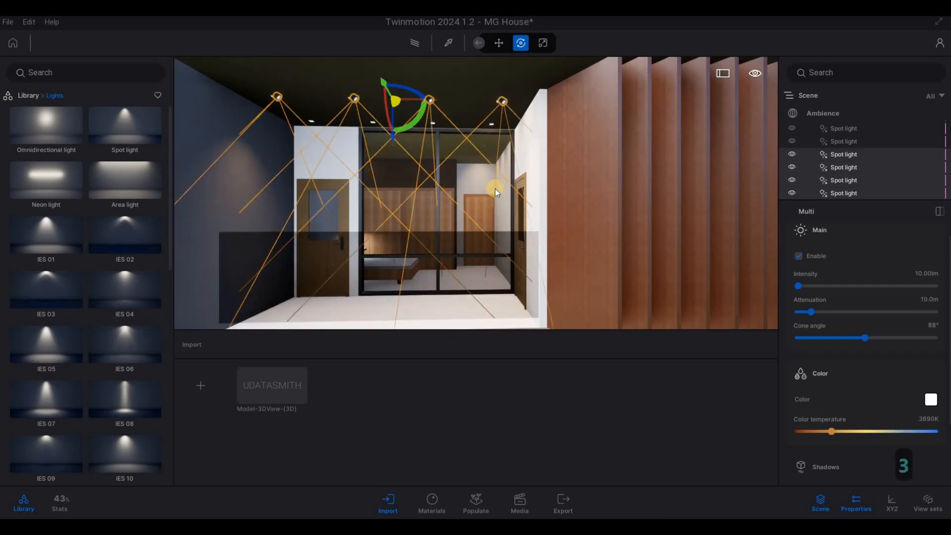
{"action": "right_click_drag", "start_coordinate": [495, 188], "coordinate": [613, 147]}
{"action": "key", "text": "a"}
{"action": "key", "text": "s"}
{"action": "key", "text": "a"}
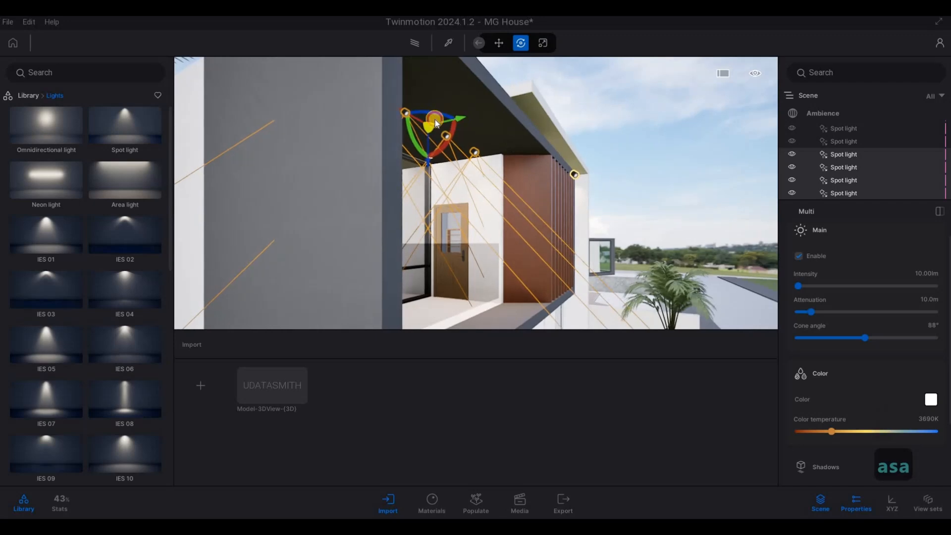
{"action": "left_click_drag", "start_coordinate": [404, 124], "coordinate": [445, 253], "text": "alt"}
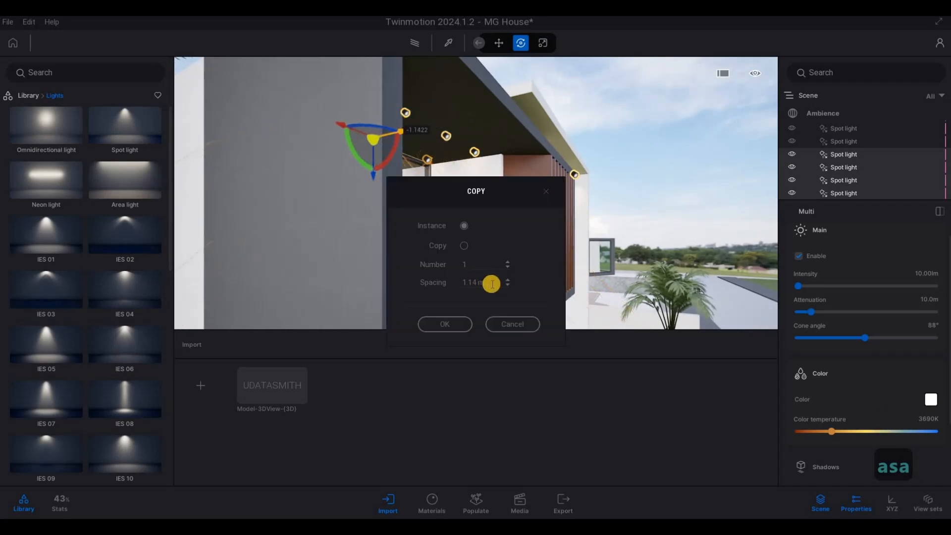
{"action": "left_click_drag", "start_coordinate": [486, 283], "coordinate": [447, 329]}
{"action": "type", "text": "1"}
{"action": "left_click", "coordinate": [453, 328]}
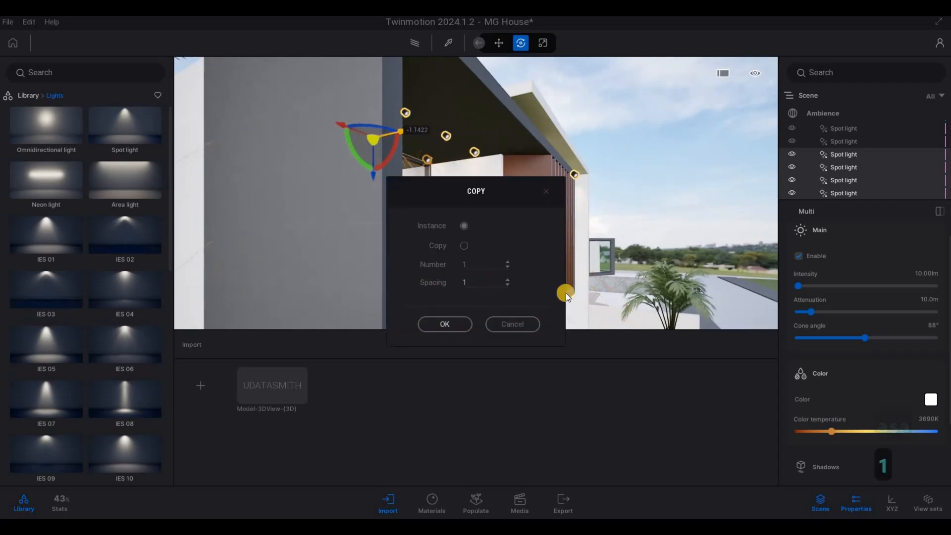
Copy the front balcony spot light nearest the wooden louvers as one instance 3 m straight down to the carport ceiling
{"action": "key", "text": "d"}
{"action": "key", "text": "w"}
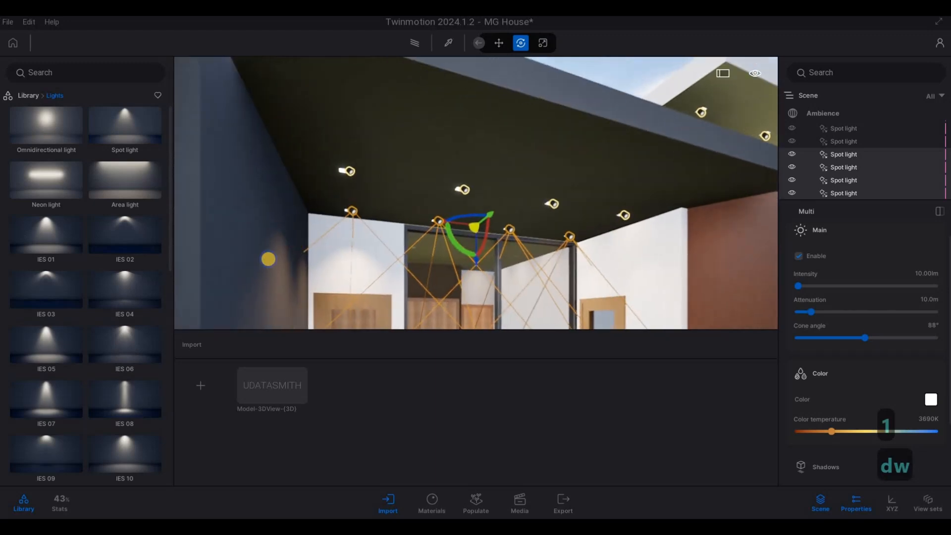
{"action": "key", "text": "s"}
{"action": "key", "text": "d"}
{"action": "key", "text": "w"}
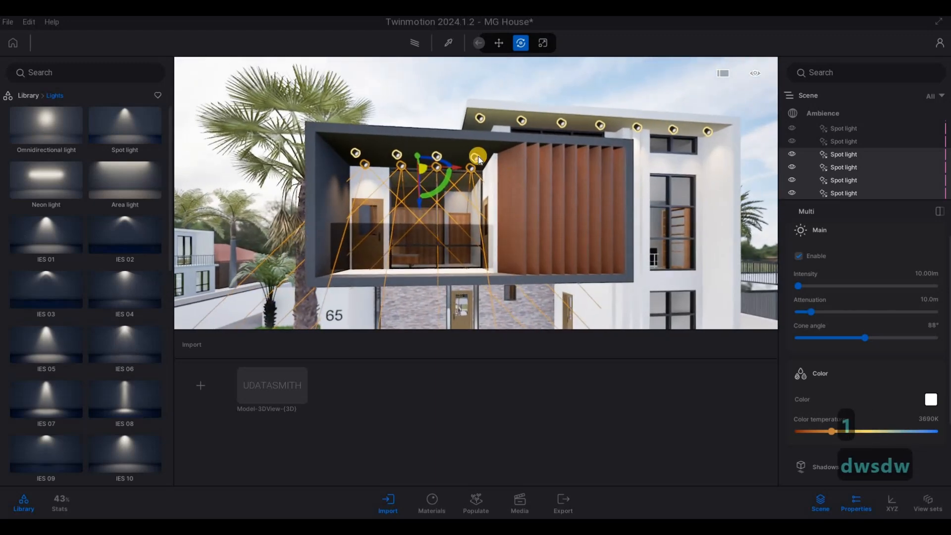
{"action": "left_click", "coordinate": [476, 157]}
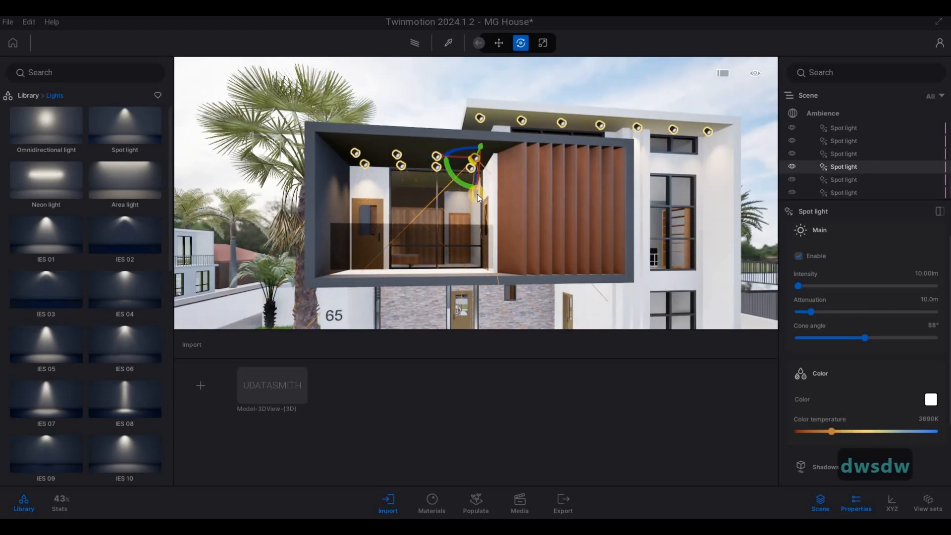
{"action": "left_click_drag", "start_coordinate": [480, 308], "coordinate": [480, 308], "text": "shift"}
{"action": "left_click", "coordinate": [447, 328]}
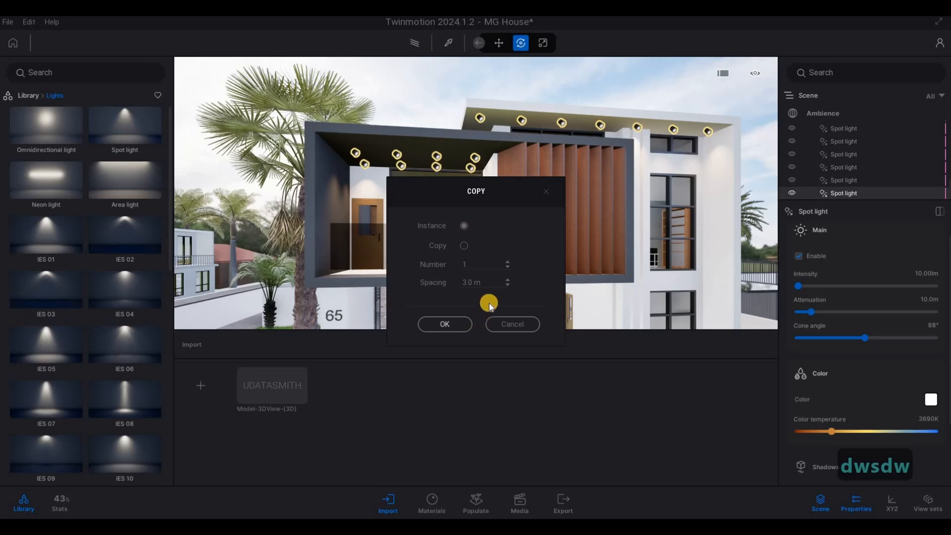
Move the lowered spot light sideways along the carport ceiling to the front fixture nearest the side wall with the door
{"action": "key", "text": "e"}
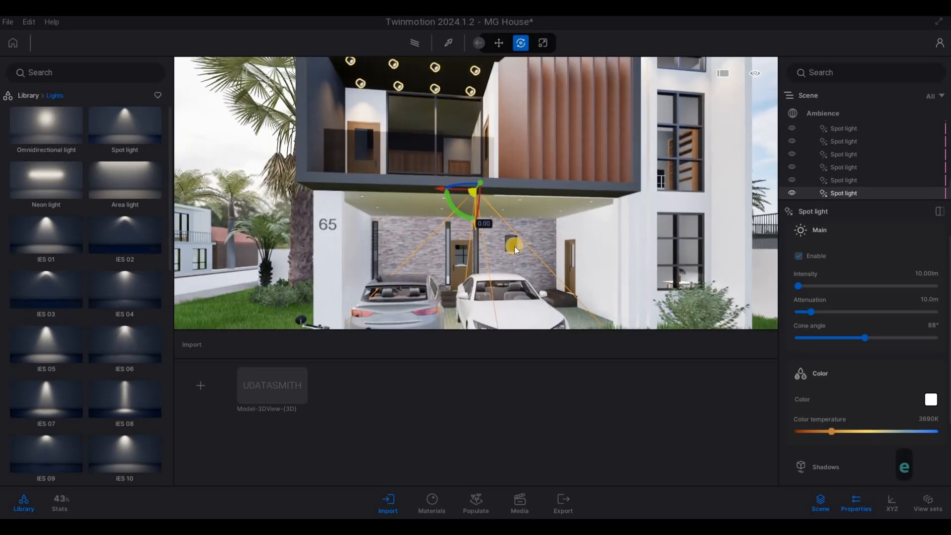
{"action": "key", "text": "w"}
{"action": "key", "text": "e"}
{"action": "key", "text": "d"}
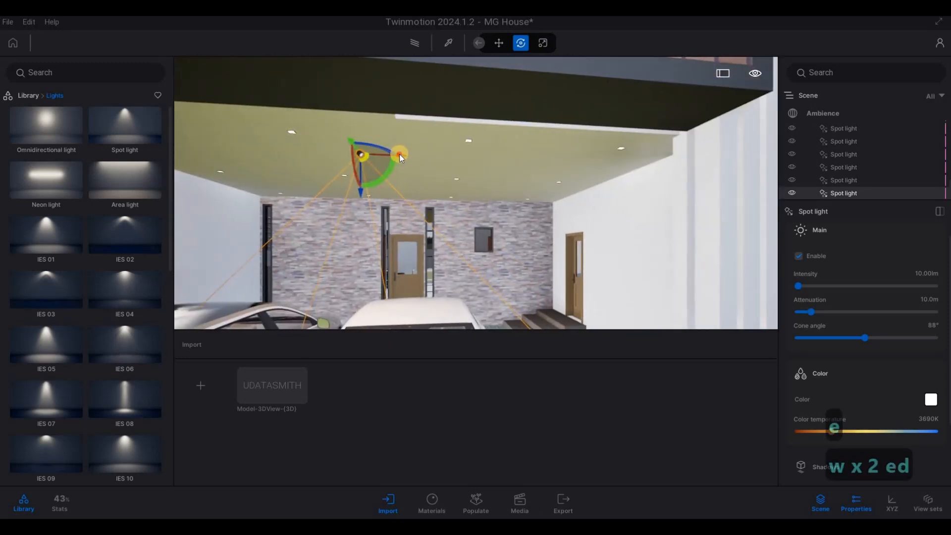
{"action": "left_click_drag", "start_coordinate": [399, 153], "coordinate": [619, 202]}
{"action": "key", "text": "w"}
{"action": "key", "text": "a"}
{"action": "mouse_move", "coordinate": [618, 208]}
{"action": "right_mouse_down"}
{"action": "mouse_move", "coordinate": [710, 206]}
{"action": "mouse_move", "coordinate": [625, 210]}
{"action": "right_mouse_up"}
{"action": "key", "text": "a"}
{"action": "key", "text": "w"}
{"action": "key", "text": "a"}
{"action": "key", "text": "w"}
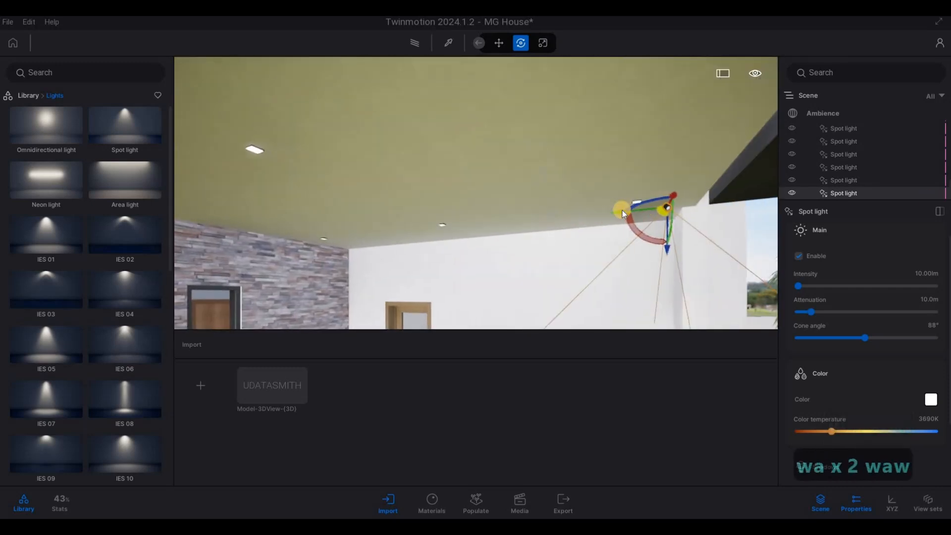
Align the carport spot light beneath its fixture by shifting it about 0.2 m in depth and 0.08 m sideways
{"action": "left_click_drag", "start_coordinate": [621, 211], "coordinate": [596, 209]}
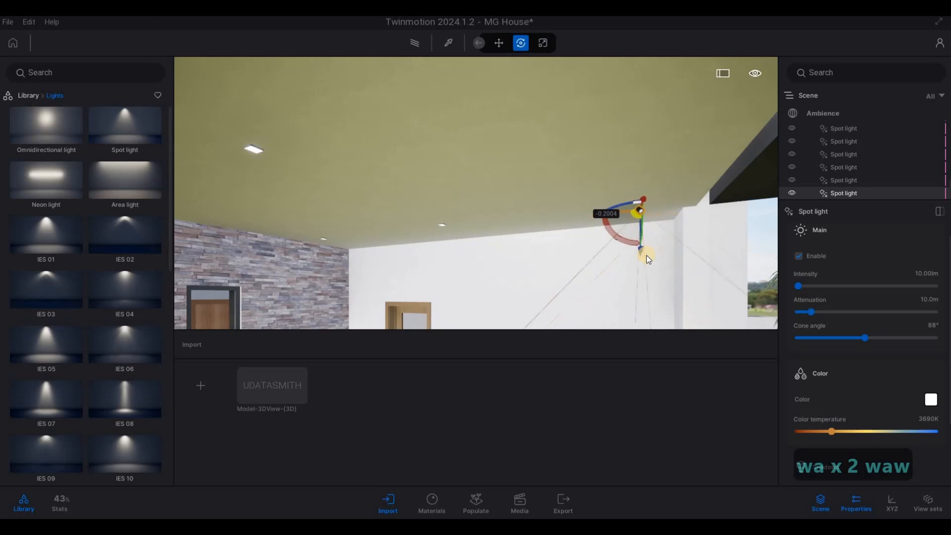
{"action": "key", "text": "d"}
{"action": "key", "text": "w"}
{"action": "key", "text": "d"}
{"action": "right_click_drag", "start_coordinate": [628, 264], "coordinate": [429, 210]}
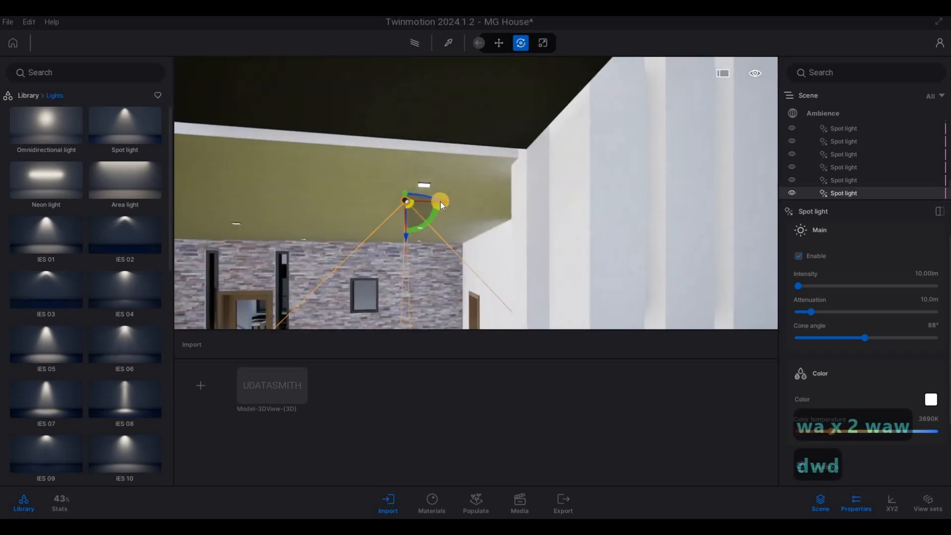
{"action": "left_click_drag", "start_coordinate": [459, 199], "coordinate": [428, 228]}
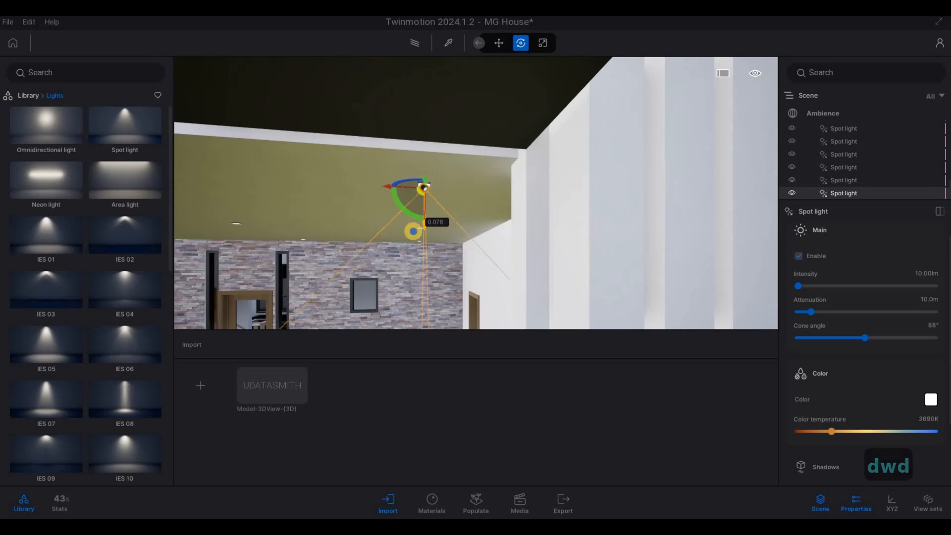
Copy the aligned carport spot light along the front fixture row as 4 instances spaced 2 m apart
{"action": "key", "text": "s"}
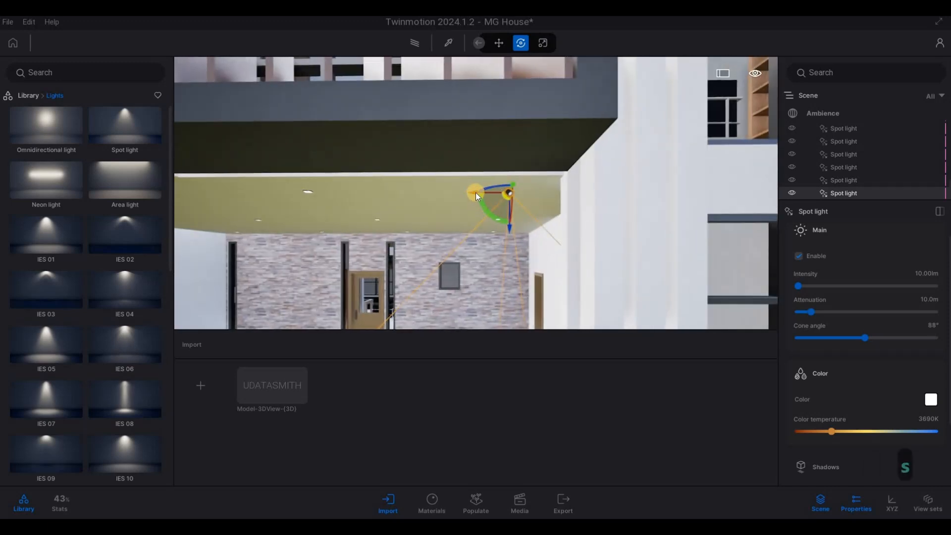
{"action": "left_click", "coordinate": [476, 192]}
{"action": "left_click_drag", "start_coordinate": [494, 285], "coordinate": [458, 291]}
{"action": "type", "text": "2"}
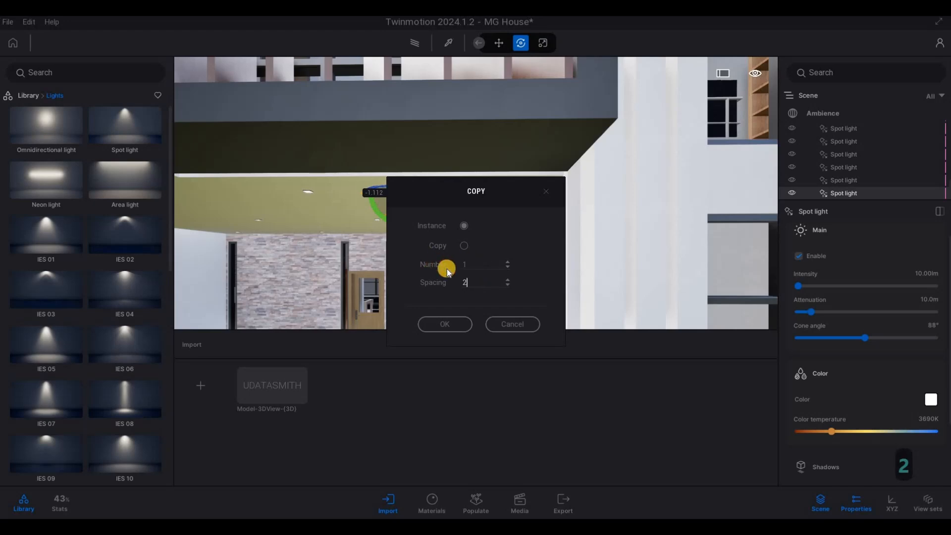
{"action": "type", "text": "4"}
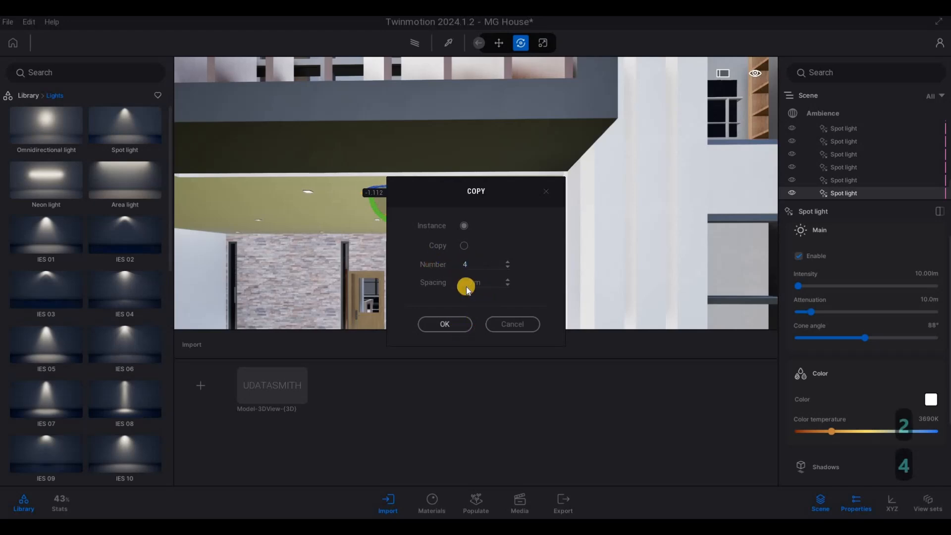
{"action": "left_click", "coordinate": [448, 324]}
{"action": "key", "text": "s"}
{"action": "key", "text": "a"}
{"action": "key", "text": "w"}
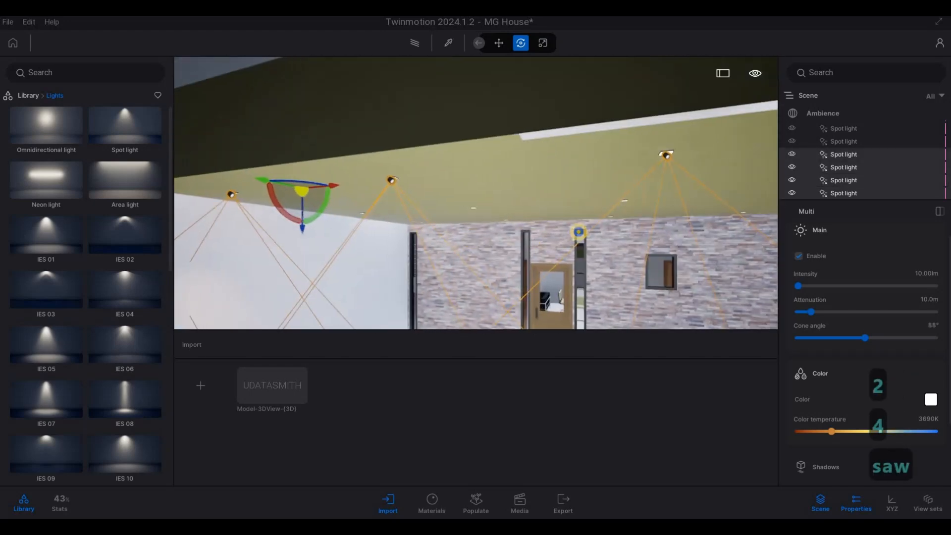
{"action": "key", "text": "s"}
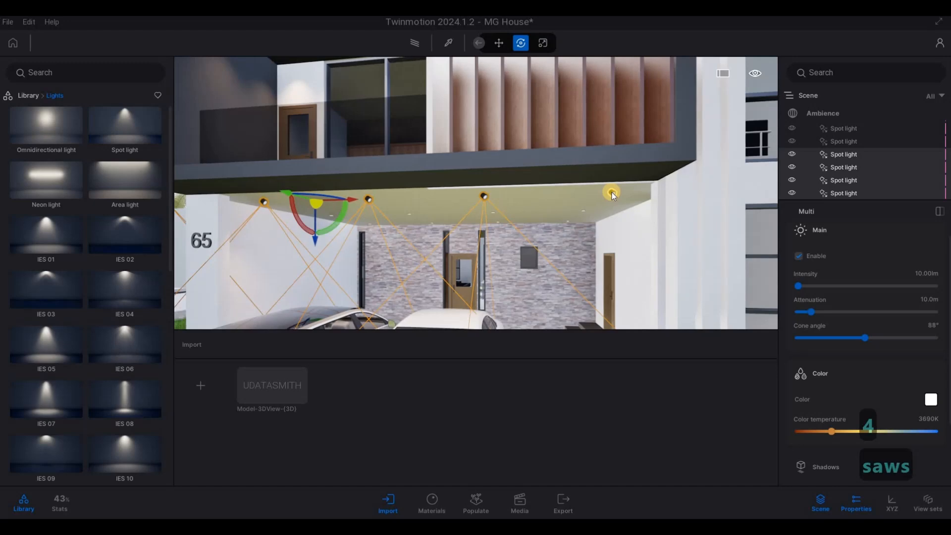
{"action": "left_click", "coordinate": [611, 193], "text": "ctrl"}
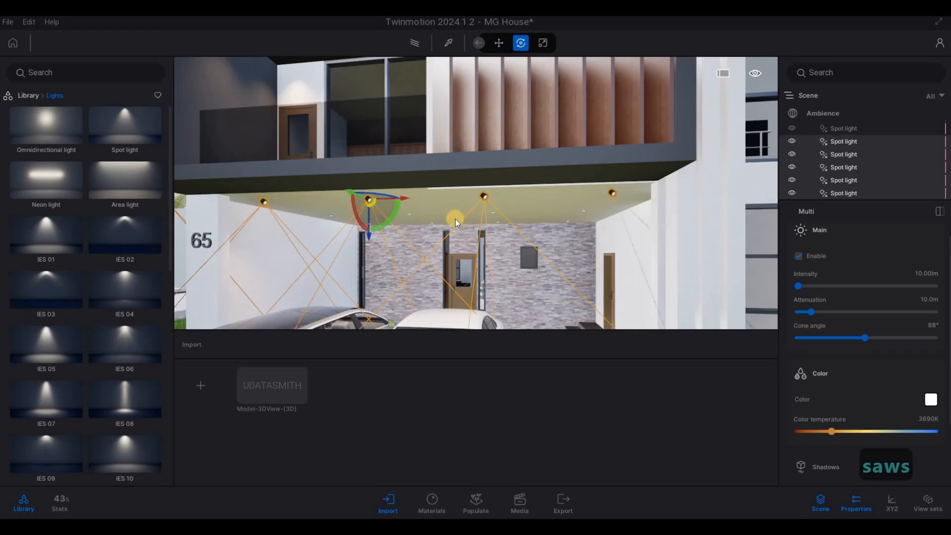
Delete the surplus spot light that landed outside the carport wall beside the palm tree
{"action": "key", "text": "w"}
{"action": "key", "text": "d"}
{"action": "right_click_drag", "start_coordinate": [303, 250], "coordinate": [453, 162]}
{"action": "key", "text": "w"}
{"action": "key", "text": "d"}
{"action": "key", "text": "a"}
{"action": "key", "text": "Escape"}
{"action": "key", "text": "Escape"}
{"action": "left_click", "coordinate": [450, 165]}
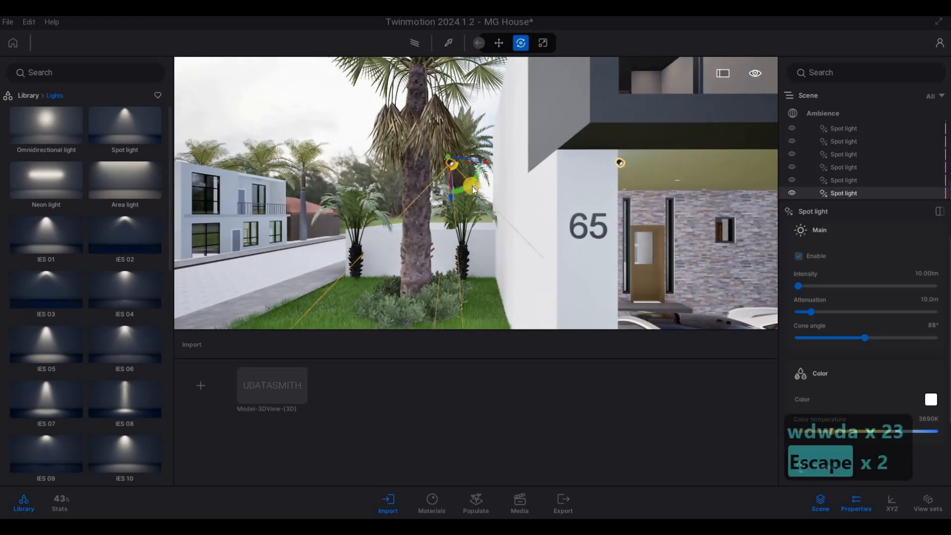
{"action": "key", "text": "Delete"}
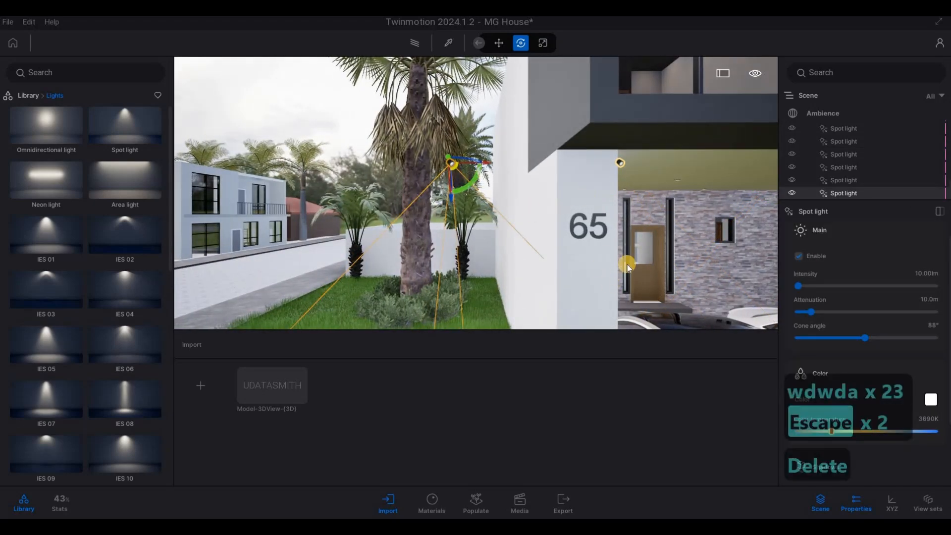
{"action": "key", "text": "Delete"}
Select the four front carport spot lights and copy them towards the stone wall as 2 instances spaced 2 m apart
{"action": "left_click", "coordinate": [842, 183]}
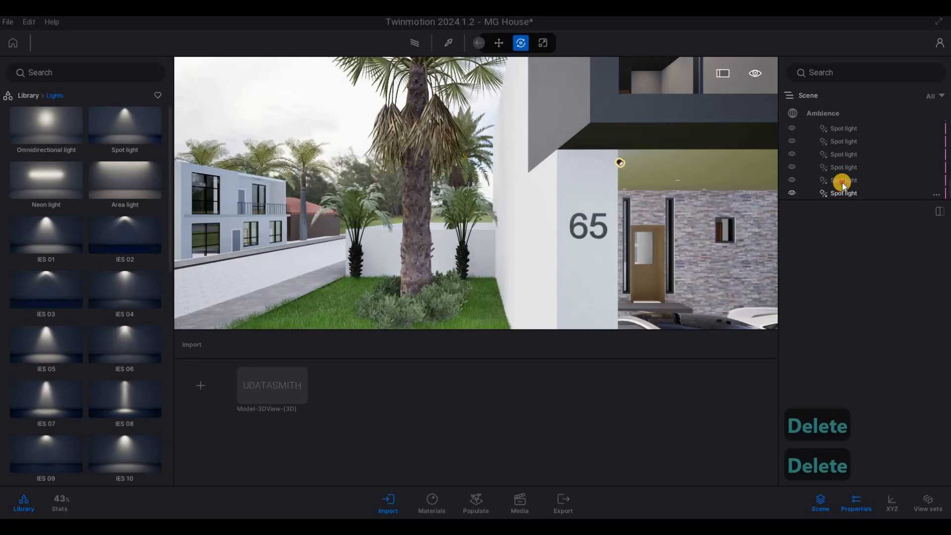
{"action": "left_click", "coordinate": [843, 169], "text": "ctrl"}
{"action": "left_click", "coordinate": [843, 156], "text": "ctrl"}
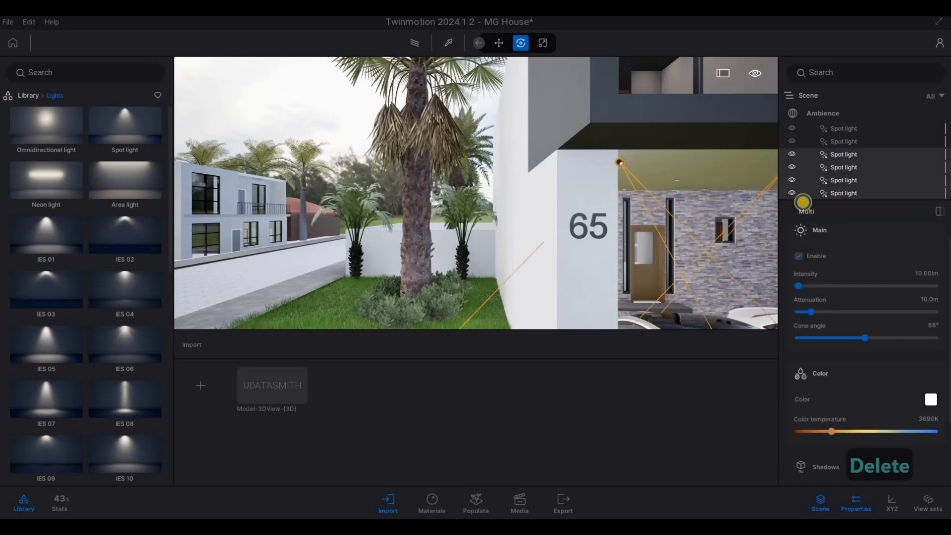
{"action": "right_click_drag", "start_coordinate": [664, 208], "coordinate": [615, 121]}
{"action": "key", "text": "d"}
{"action": "key", "text": "w"}
{"action": "key", "text": "a"}
{"action": "key", "text": "a"}
{"action": "key", "text": "w"}
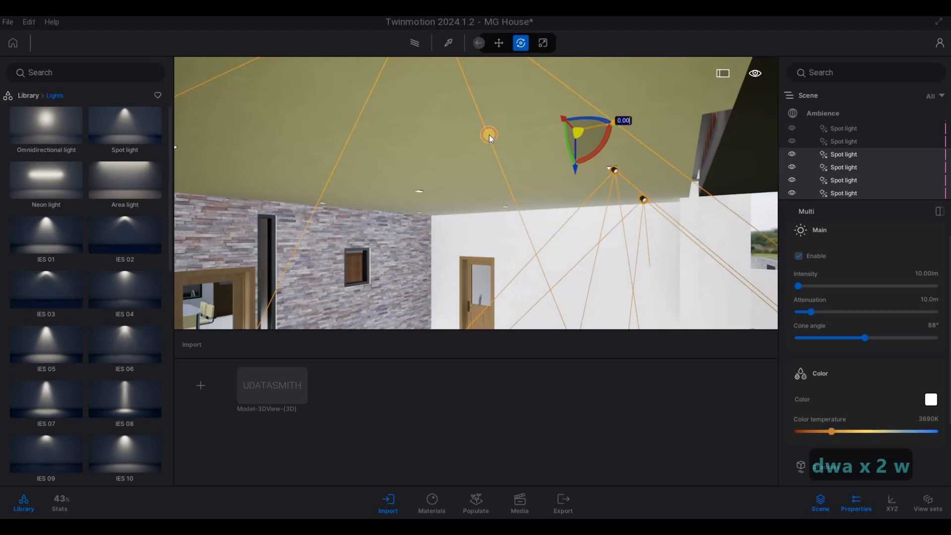
{"action": "left_click_drag", "start_coordinate": [441, 139], "coordinate": [446, 143], "text": "shift"}
{"action": "left_click_drag", "start_coordinate": [490, 282], "coordinate": [421, 283]}
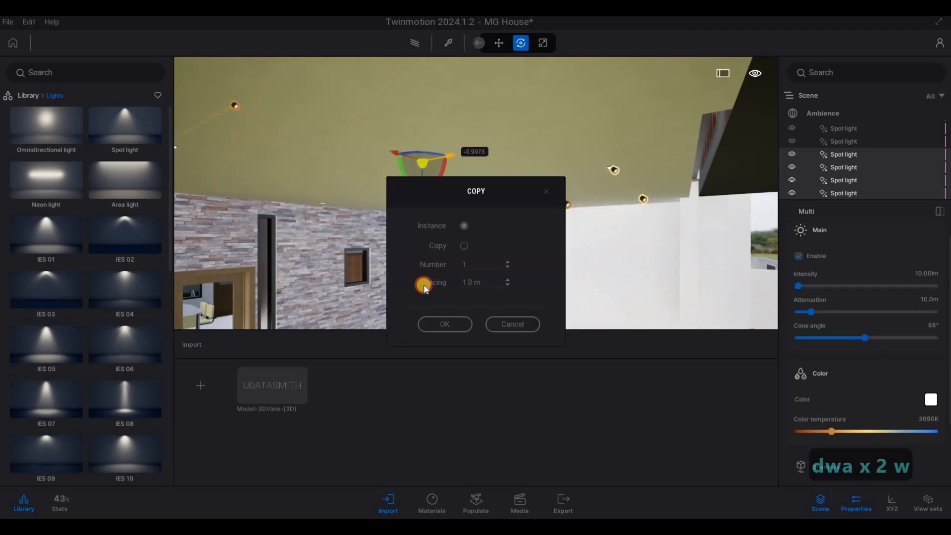
{"action": "type", "text": "2"}
{"action": "left_click_drag", "start_coordinate": [471, 265], "coordinate": [423, 263]}
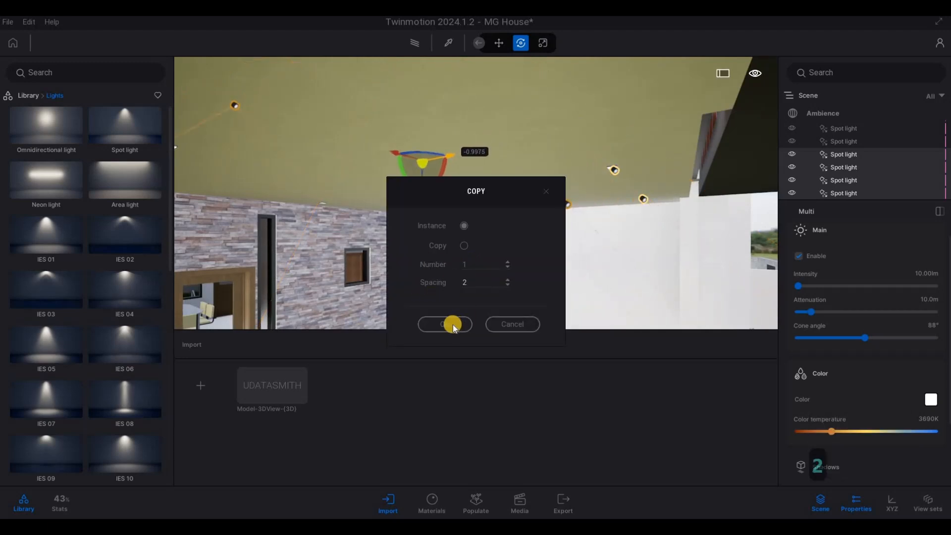
{"action": "type", "text": "2"}
Copy the end spot light of the roof soffit row as a single instance about 3.14 m beyond the row
{"action": "key", "text": "d"}
{"action": "right_click_drag", "start_coordinate": [191, 254], "coordinate": [1, 218]}
{"action": "key", "text": "s"}
{"action": "key", "text": "e"}
{"action": "key", "text": "a"}
{"action": "right_click_drag", "start_coordinate": [132, 214], "coordinate": [544, 231]}
{"action": "key", "text": "s"}
{"action": "key", "text": "s"}
{"action": "key", "text": "q"}
{"action": "key", "text": "q"}
{"action": "key", "text": "q"}
{"action": "key", "text": "q"}
{"action": "key", "text": "q"}
{"action": "key", "text": "q"}
{"action": "key", "text": "q"}
{"action": "key", "text": "q"}
{"action": "key", "text": "q"}
{"action": "key", "text": "q"}
{"action": "key", "text": "q"}
{"action": "key", "text": "q"}
{"action": "key", "text": "q"}
{"action": "key", "text": "q"}
{"action": "key", "text": "q"}
{"action": "key", "text": "q"}
{"action": "key", "text": "q"}
{"action": "key", "text": "q"}
{"action": "key", "text": "a"}
{"action": "key", "text": "w"}
{"action": "key", "text": "a"}
{"action": "key", "text": "a"}
{"action": "key", "text": "a"}
{"action": "key", "text": "a"}
{"action": "key", "text": "a"}
{"action": "key", "text": "a"}
{"action": "key", "text": "a"}
{"action": "key", "text": "a"}
{"action": "key", "text": "a"}
{"action": "key", "text": "a"}
{"action": "key", "text": "e"}
{"action": "left_click", "coordinate": [566, 226]}
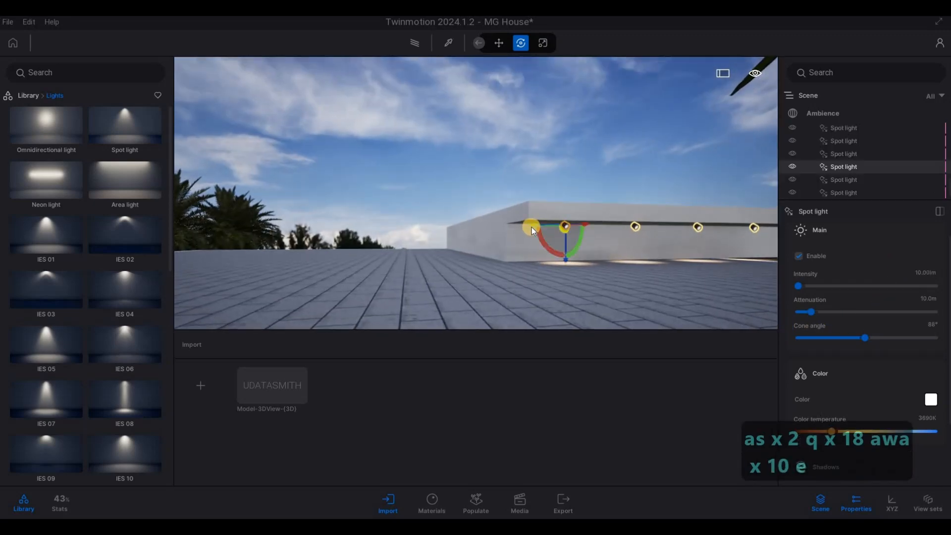
{"action": "left_click_drag", "start_coordinate": [531, 227], "coordinate": [274, 276], "text": "shift"}
{"action": "left_click", "coordinate": [447, 323]}
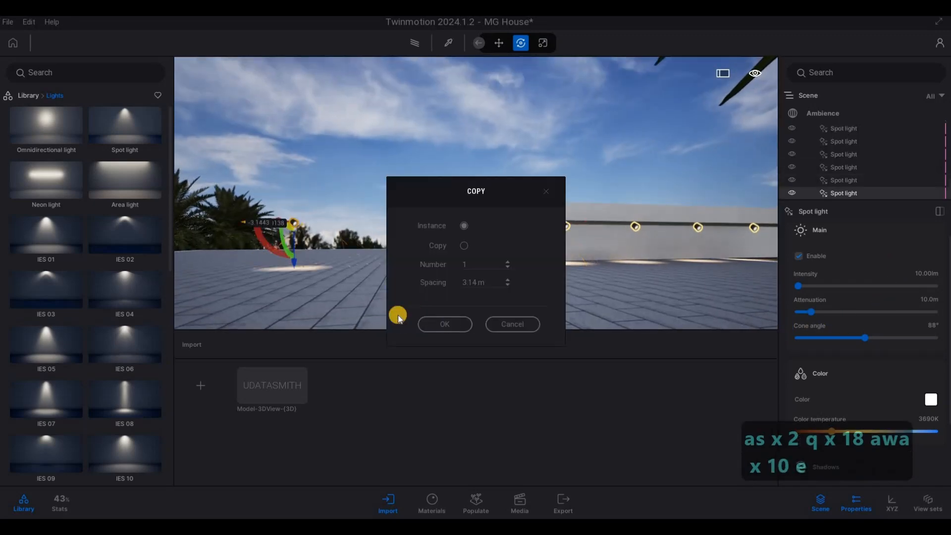
Move the copied spot light across the roof and down to just below the ceiling of the upper balcony on the house's other side
{"action": "key", "text": "a"}
{"action": "key", "text": "a"}
{"action": "key", "text": "a"}
{"action": "key", "text": "a"}
{"action": "key", "text": "a"}
{"action": "key", "text": "a"}
{"action": "key", "text": "a"}
{"action": "key", "text": "a"}
{"action": "key", "text": "a"}
{"action": "key", "text": "a"}
{"action": "right_click_drag", "start_coordinate": [572, 266], "coordinate": [514, 219]}
{"action": "key", "text": "s"}
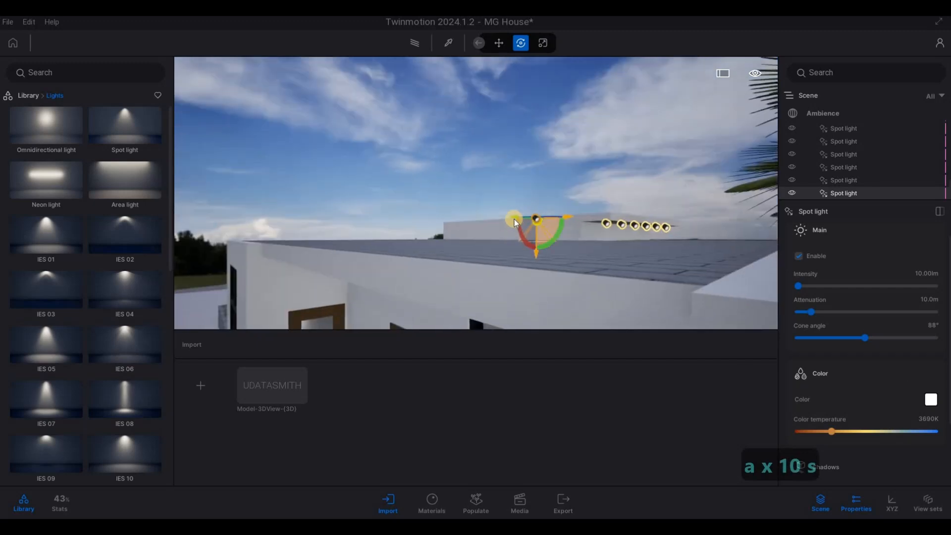
{"action": "left_click_drag", "start_coordinate": [512, 218], "coordinate": [377, 269]}
{"action": "key", "text": "a"}
{"action": "key", "text": "e"}
{"action": "right_click_drag", "start_coordinate": [377, 269], "coordinate": [405, 175]}
{"action": "key", "text": "a"}
{"action": "key", "text": "w"}
{"action": "left_click_drag", "start_coordinate": [406, 157], "coordinate": [359, 121]}
{"action": "key", "text": "d"}
{"action": "key", "text": "w"}
{"action": "right_click_drag", "start_coordinate": [359, 121], "coordinate": [444, 172]}
{"action": "key", "text": "a"}
{"action": "key", "text": "w"}
{"action": "key", "text": "w"}
{"action": "key", "text": "d"}
{"action": "left_click_drag", "start_coordinate": [474, 173], "coordinate": [506, 186]}
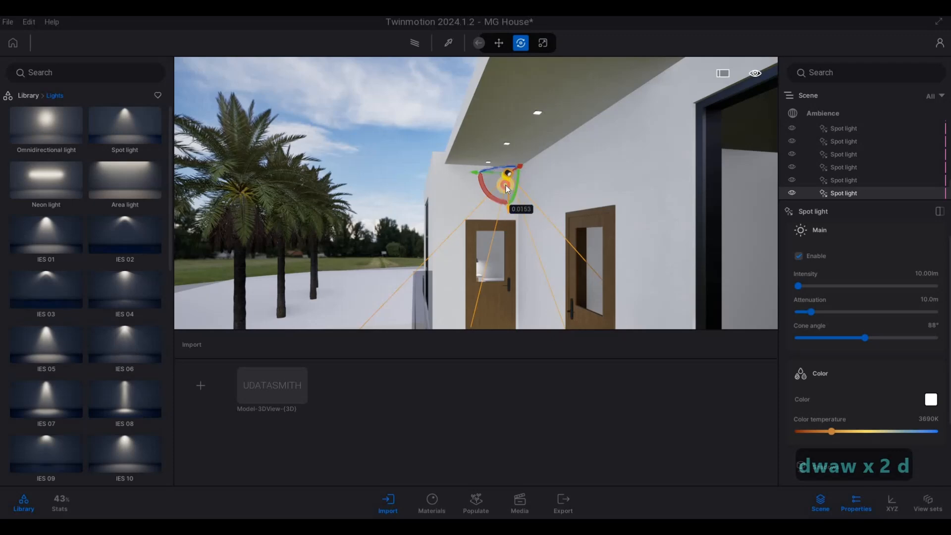
Line the spot light up in height and depth with the row of fixtures in the upper balcony ceiling
{"action": "key", "text": "a"}
{"action": "key", "text": "w"}
{"action": "right_click_drag", "start_coordinate": [507, 185], "coordinate": [481, 114]}
{"action": "key", "text": "w"}
{"action": "key", "text": "w"}
{"action": "key", "text": "d"}
{"action": "key", "text": "d"}
{"action": "key", "text": "s"}
{"action": "key", "text": "d"}
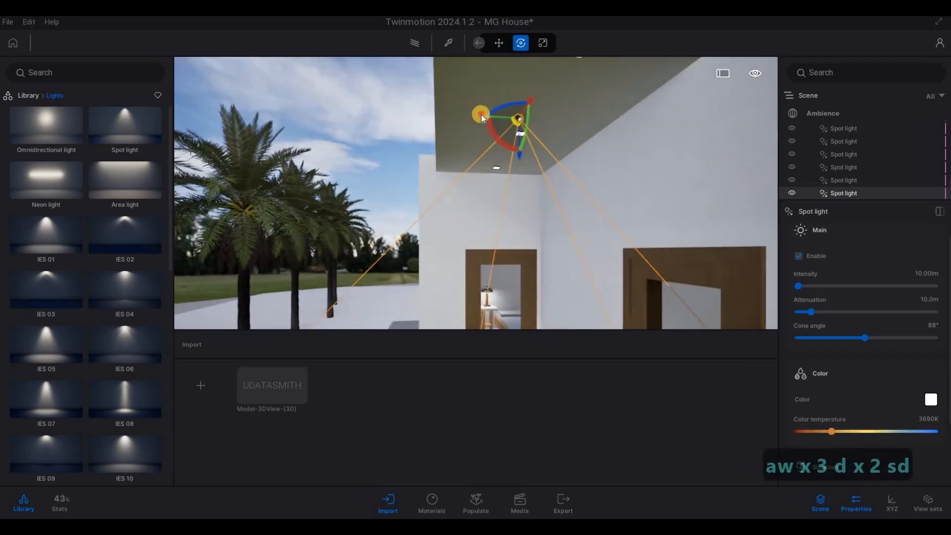
{"action": "left_click_drag", "start_coordinate": [547, 134], "coordinate": [560, 166]}
{"action": "key", "text": "a"}
{"action": "right_click_drag", "start_coordinate": [560, 167], "coordinate": [544, 149]}
{"action": "key", "text": "w"}
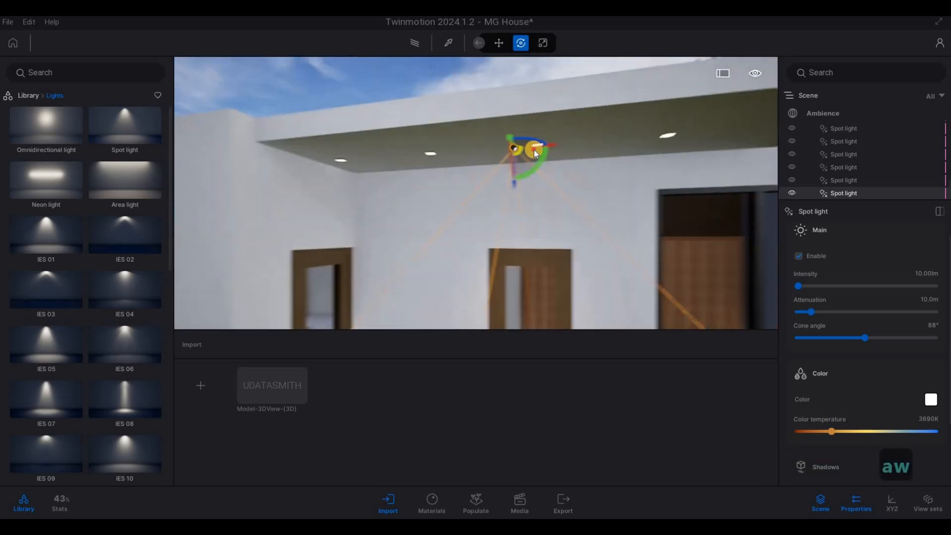
Move the spot light to the corner fixture of the balcony ceiling and shift it about 0.07 m to sit beneath it
{"action": "left_click_drag", "start_coordinate": [534, 149], "coordinate": [339, 214]}
{"action": "key", "text": "w"}
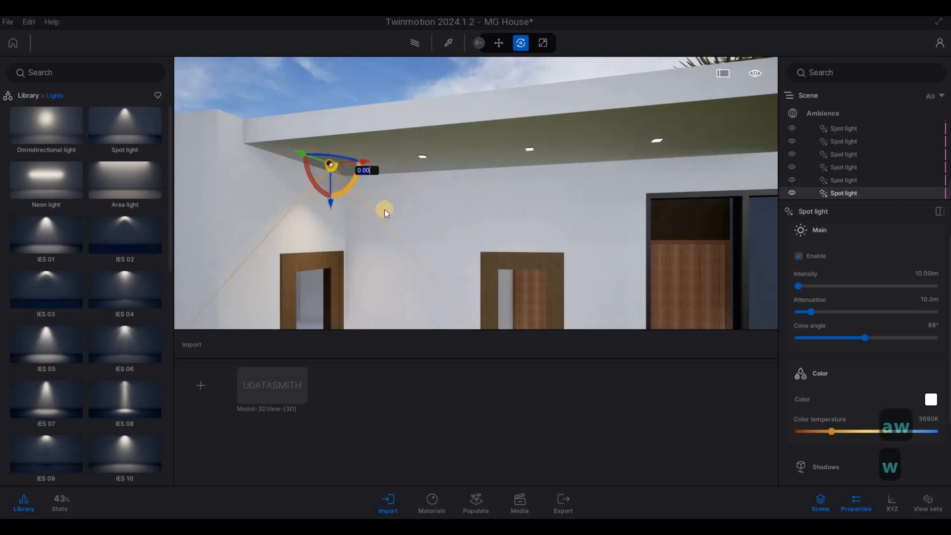
{"action": "key", "text": "d"}
{"action": "right_click_drag", "start_coordinate": [384, 209], "coordinate": [358, 175]}
{"action": "key", "text": "a"}
{"action": "key", "text": "w"}
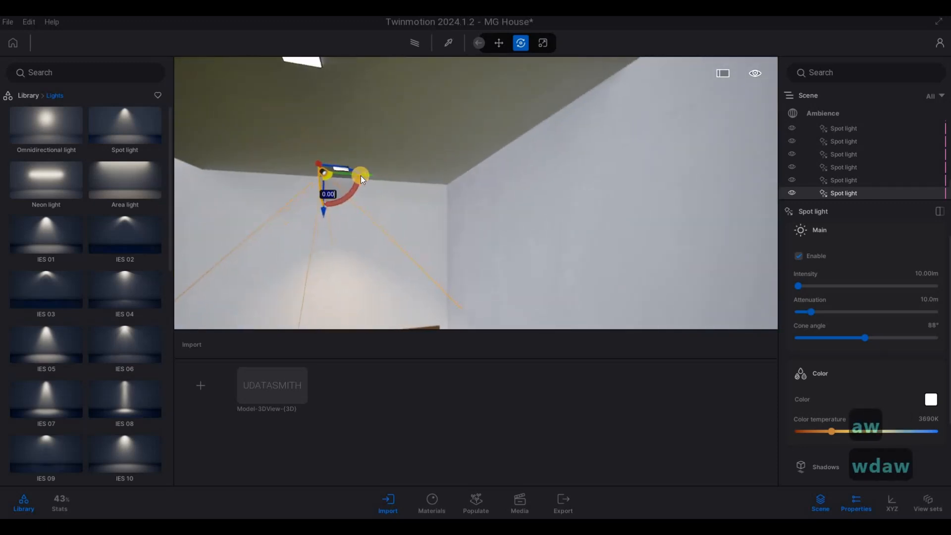
{"action": "left_click_drag", "start_coordinate": [377, 175], "coordinate": [387, 176]}
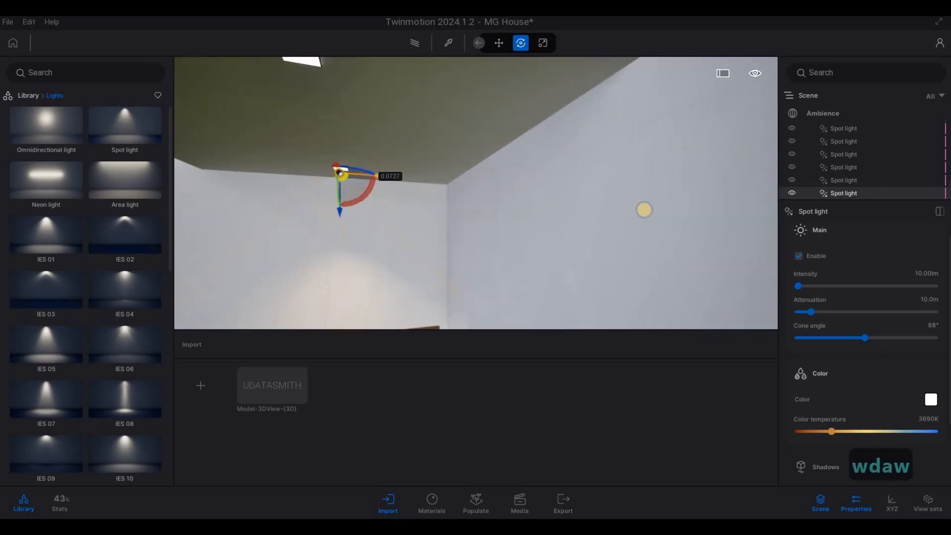
Copy the corner spot light along the balcony ceiling fixtures as 5 instances spaced 1 m apart
{"action": "key", "text": "a"}
{"action": "right_click_drag", "start_coordinate": [404, 200], "coordinate": [367, 152]}
{"action": "key", "text": "a"}
{"action": "key", "text": "s"}
{"action": "key", "text": "a"}
{"action": "key", "text": "w"}
{"action": "key", "text": "a"}
{"action": "key", "text": "d"}
{"action": "key", "text": "s"}
{"action": "left_click_drag", "start_coordinate": [367, 153], "coordinate": [488, 188], "text": "alt"}
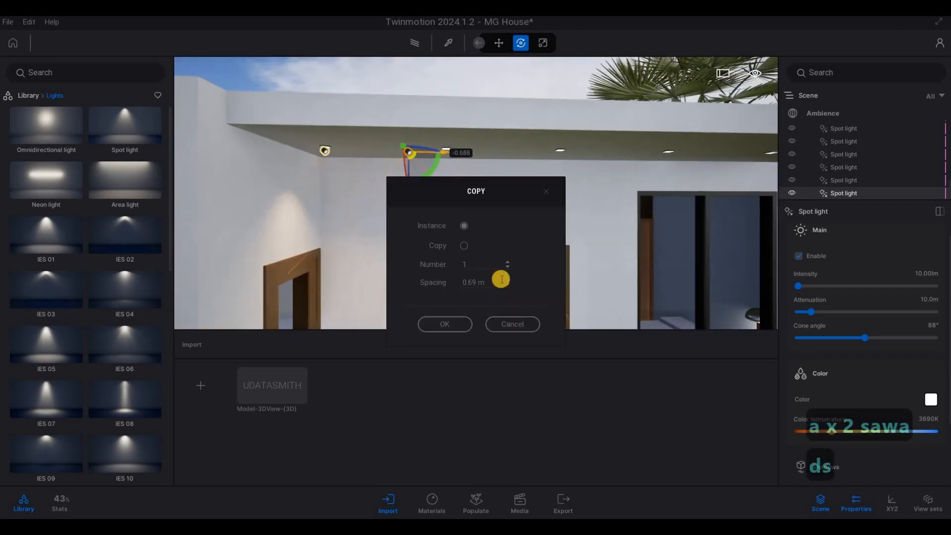
{"action": "left_click", "coordinate": [471, 280]}
{"action": "type", "text": "1"}
{"action": "left_click", "coordinate": [462, 268]}
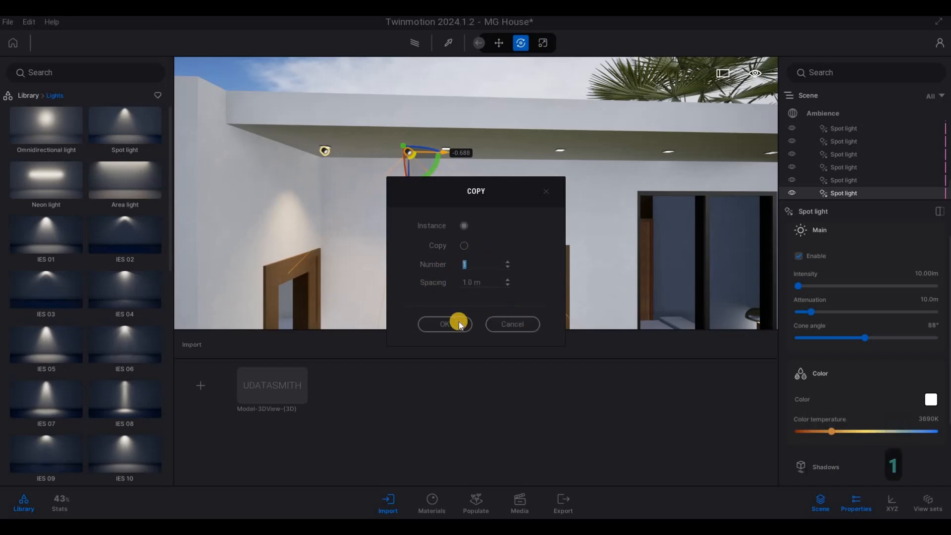
{"action": "type", "text": "5"}
{"action": "key", "text": "Return"}
Copy the third spot light of the balcony row straight down to the ground-floor level as a single instance
{"action": "key", "text": "d"}
{"action": "key", "text": "s"}
{"action": "key", "text": "d"}
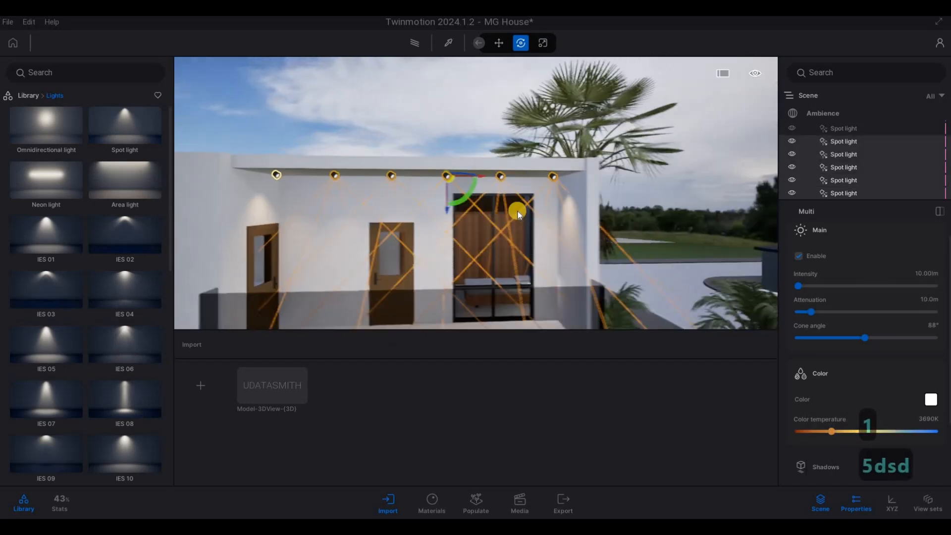
{"action": "key", "text": "e"}
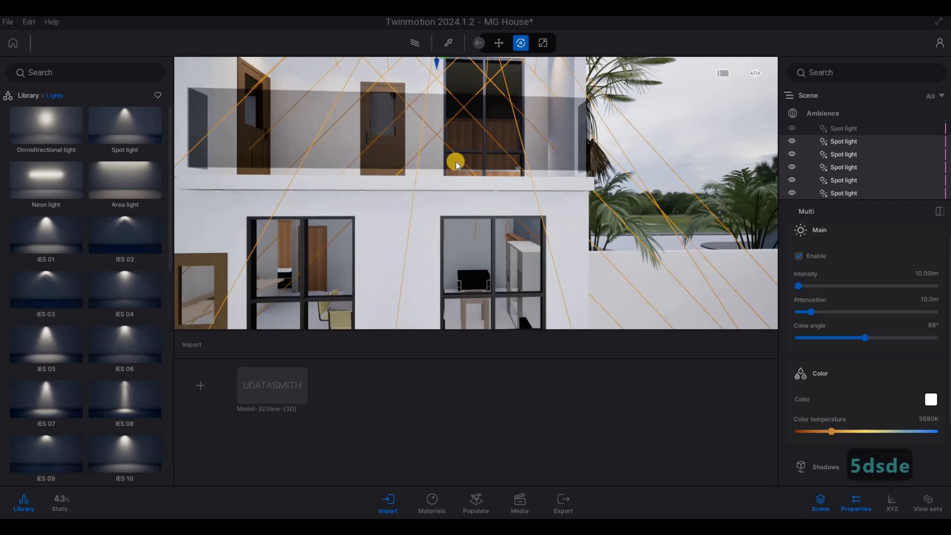
{"action": "key", "text": "s"}
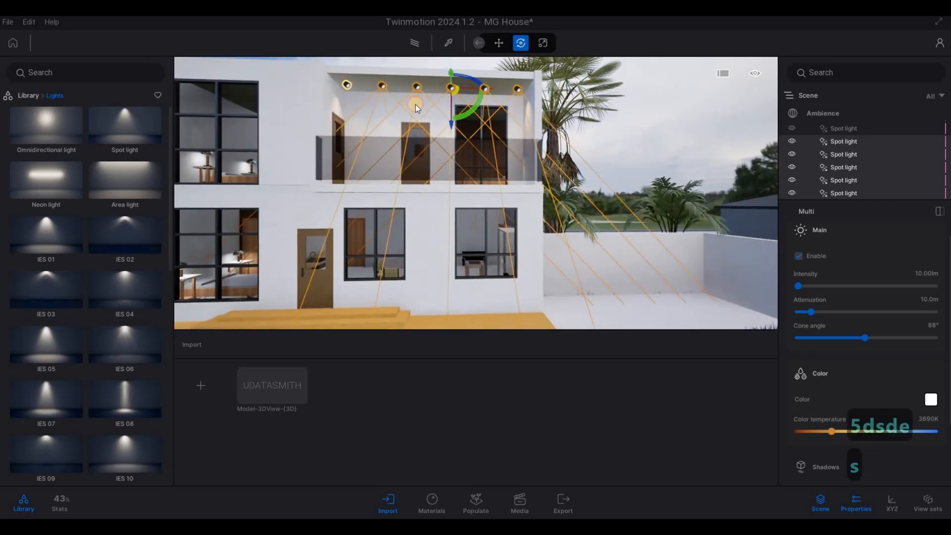
{"action": "left_click", "coordinate": [416, 88]}
{"action": "left_click_drag", "start_coordinate": [416, 123], "coordinate": [428, 254], "text": "shift"}
{"action": "left_click", "coordinate": [440, 324]}
Shift the ground-floor spot light about 1.02 m outward to bring it under the soffit below the balcony
{"action": "key", "text": "w"}
{"action": "key", "text": "e"}
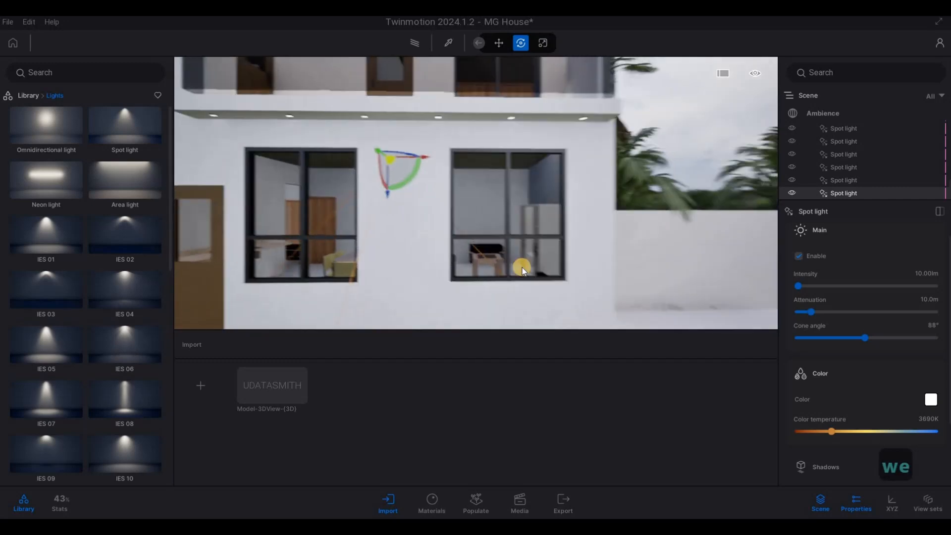
{"action": "right_click_drag", "start_coordinate": [523, 268], "coordinate": [505, 251]}
{"action": "key", "text": "d"}
{"action": "key", "text": "w"}
{"action": "key", "text": "w"}
{"action": "left_click_drag", "start_coordinate": [499, 248], "coordinate": [765, 198]}
{"action": "key", "text": "a"}
{"action": "right_click_drag", "start_coordinate": [526, 198], "coordinate": [471, 138]}
{"action": "key", "text": "w"}
{"action": "key", "text": "s"}
{"action": "key", "text": "d"}
{"action": "key", "text": "d"}
{"action": "key", "text": "d"}
{"action": "key", "text": "d"}
{"action": "key", "text": "d"}
{"action": "key", "text": "d"}
{"action": "key", "text": "d"}
{"action": "key", "text": "d"}
{"action": "key", "text": "d"}
{"action": "key", "text": "d"}
{"action": "key", "text": "d"}
{"action": "key", "text": "s"}
{"action": "key", "text": "s"}
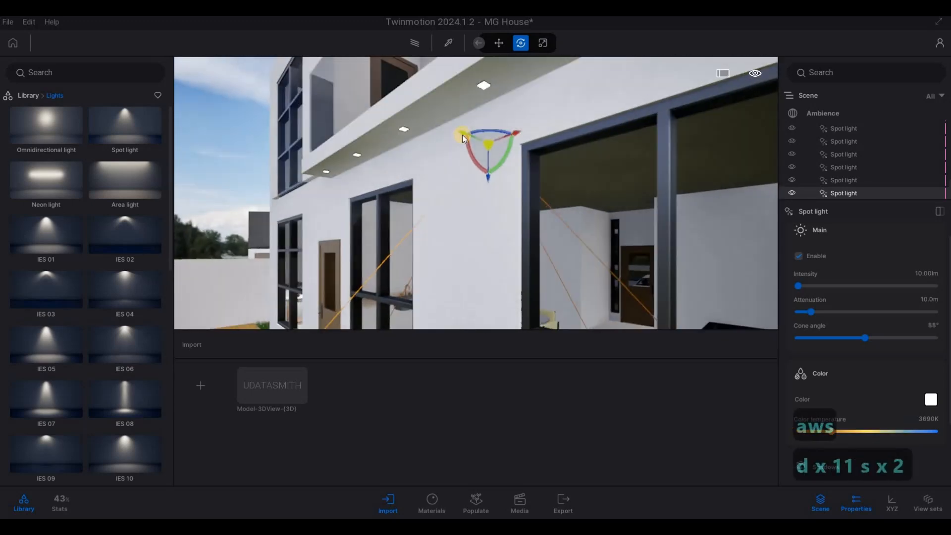
{"action": "left_click_drag", "start_coordinate": [462, 135], "coordinate": [386, 136]}
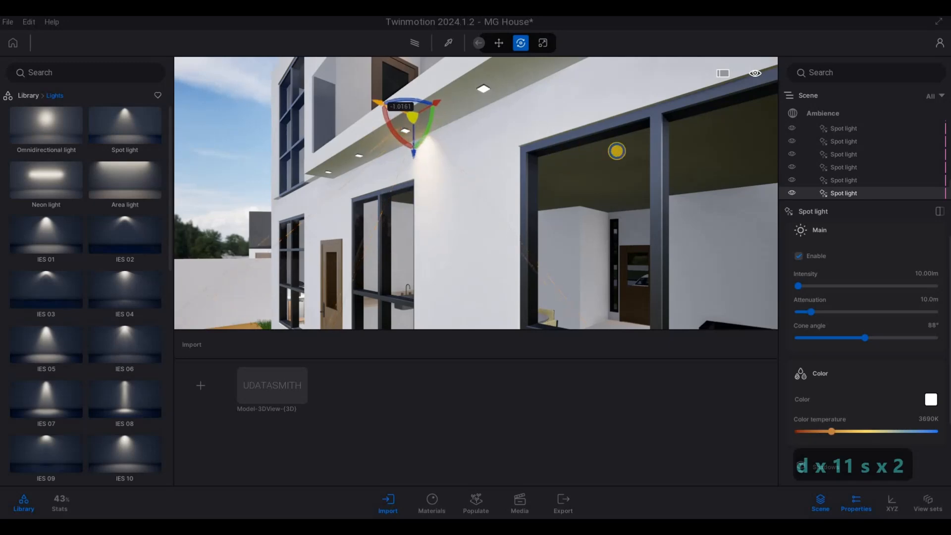
Fine-adjust the spot light's height and depth to match the fixture row in the soffit below the balcony
{"action": "key", "text": "a"}
{"action": "key", "text": "w"}
{"action": "right_click_drag", "start_coordinate": [616, 150], "coordinate": [412, 121]}
{"action": "left_click_drag", "start_coordinate": [412, 118], "coordinate": [411, 157]}
{"action": "key", "text": "w"}
{"action": "key", "text": "d"}
{"action": "right_click_drag", "start_coordinate": [295, 109], "coordinate": [352, 114]}
{"action": "left_click_drag", "start_coordinate": [338, 110], "coordinate": [325, 106]}
{"action": "key", "text": "a"}
Move the spot light along the lower soffit to the end fixture above the ground-floor door
{"action": "right_click_drag", "start_coordinate": [463, 148], "coordinate": [558, 143]}
{"action": "key", "text": "a"}
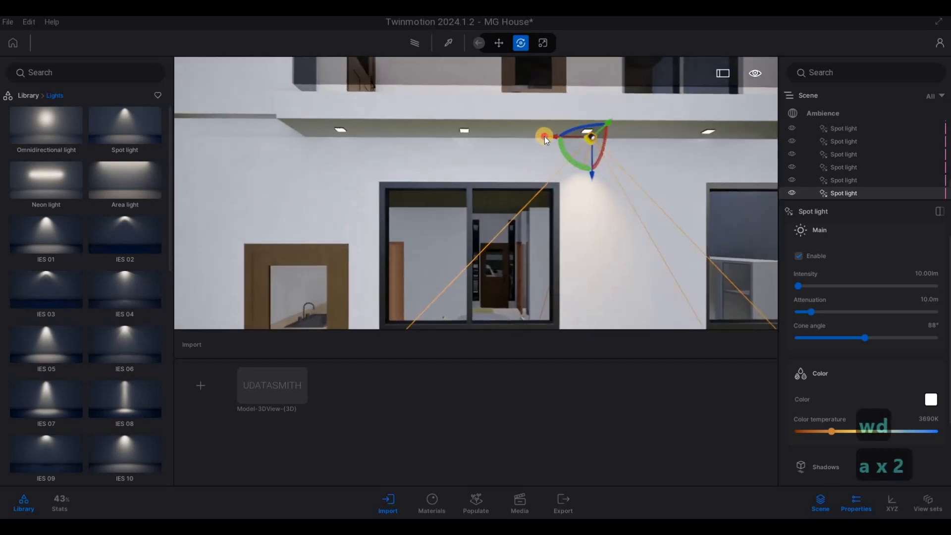
{"action": "left_click_drag", "start_coordinate": [545, 135], "coordinate": [303, 133]}
Copy the end spot light along the lower soffit fixtures as 5 instances spaced 1 m apart, and clear the selection
{"action": "left_click_drag", "start_coordinate": [386, 137], "coordinate": [514, 153], "text": "shift"}
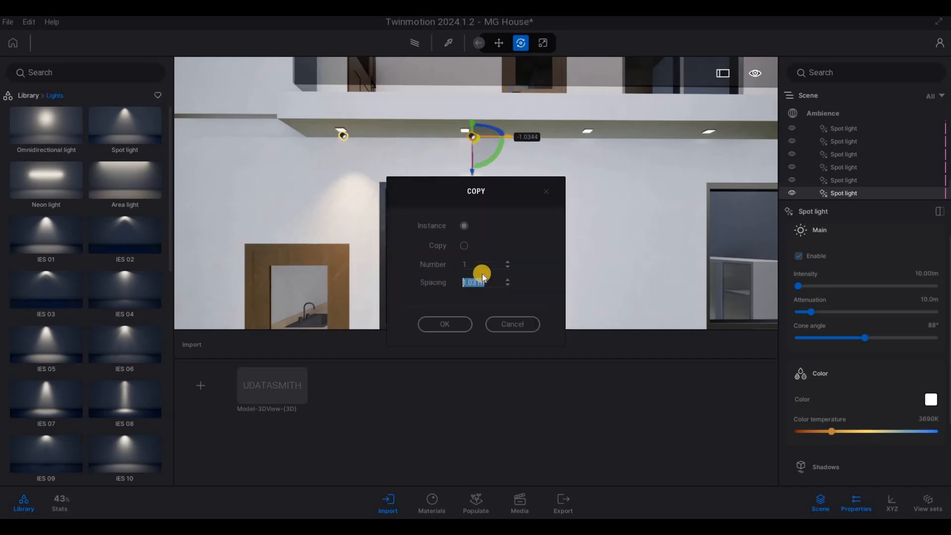
{"action": "type", "text": "1"}
{"action": "left_click_drag", "start_coordinate": [475, 264], "coordinate": [445, 266]}
{"action": "type", "text": "5"}
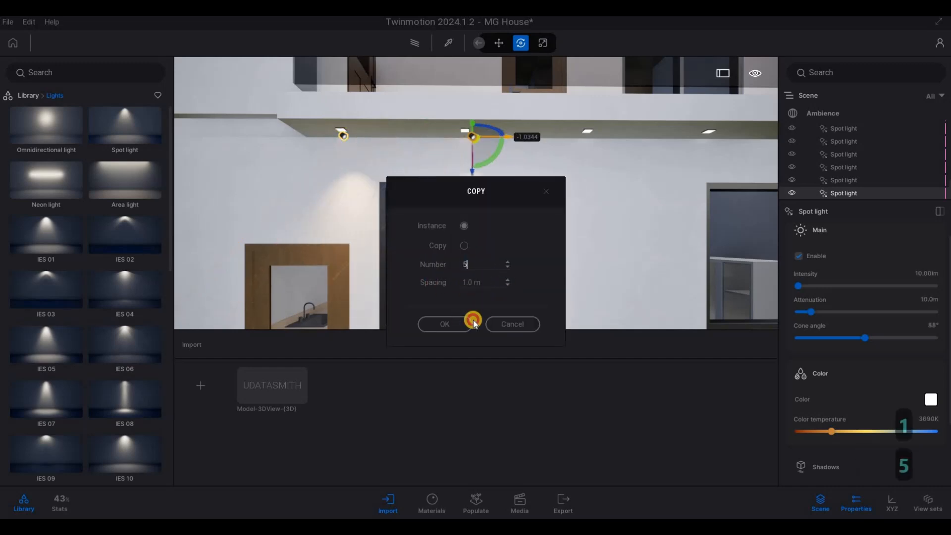
{"action": "left_click", "coordinate": [469, 322]}
{"action": "key", "text": "d"}
{"action": "key", "text": "d"}
{"action": "key", "text": "d"}
{"action": "right_click_drag", "start_coordinate": [562, 239], "coordinate": [602, 226]}
{"action": "key", "text": "s"}
{"action": "key", "text": "d"}
Place a spot light on the front garden lawn before the shrubs around the large palm trunk
{"action": "key", "text": "d"}
{"action": "key", "text": "d"}
{"action": "key", "text": "d"}
{"action": "key", "text": "d"}
{"action": "key", "text": "d"}
{"action": "key", "text": "d"}
{"action": "key", "text": "Escape"}
{"action": "key", "text": "Escape"}
{"action": "key", "text": "s"}
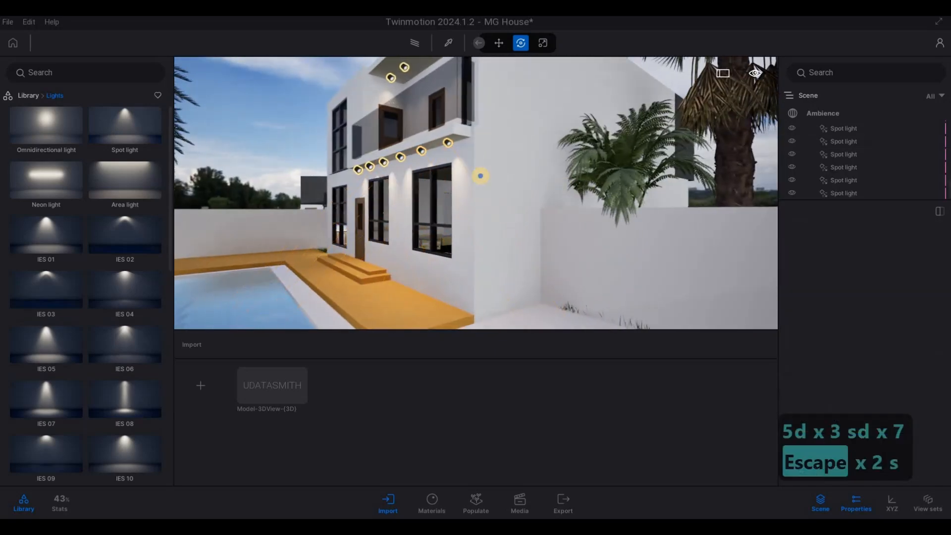
{"action": "right_click_drag", "start_coordinate": [492, 176], "coordinate": [326, 169]}
{"action": "key", "text": "a"}
{"action": "key", "text": "s"}
{"action": "key", "text": "d"}
{"action": "key", "text": "d"}
{"action": "key", "text": "w"}
{"action": "key", "text": "q"}
{"action": "right_click_drag", "start_coordinate": [592, 187], "coordinate": [355, 289]}
{"action": "key", "text": "s"}
{"action": "key", "text": "s"}
{"action": "key", "text": "s"}
{"action": "key", "text": "s"}
{"action": "key", "text": "s"}
{"action": "key", "text": "s"}
{"action": "key", "text": "s"}
{"action": "key", "text": "s"}
{"action": "key", "text": "s"}
{"action": "key", "text": "s"}
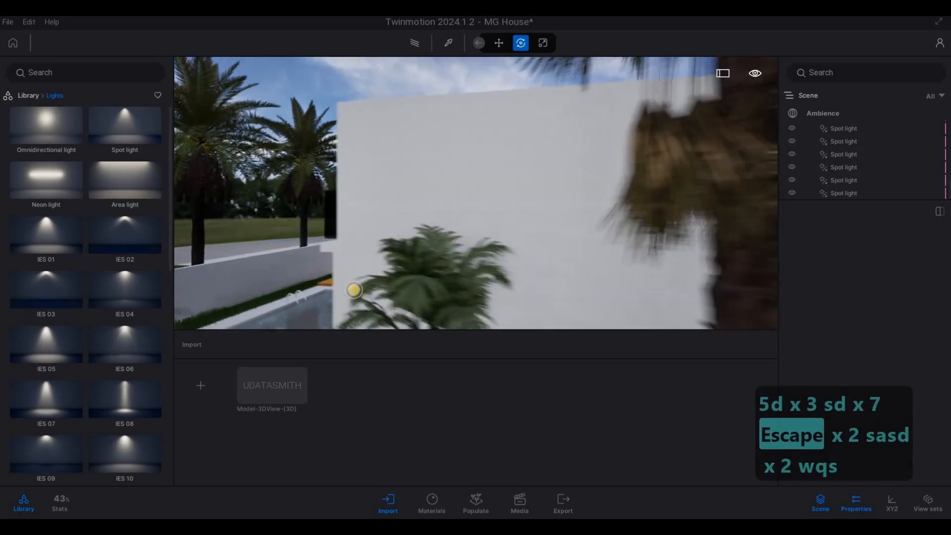
{"action": "key", "text": "s"}
{"action": "key", "text": "s"}
{"action": "key", "text": "s"}
{"action": "key", "text": "s"}
{"action": "key", "text": "s"}
{"action": "key", "text": "s"}
{"action": "key", "text": "s"}
{"action": "key", "text": "s"}
{"action": "key", "text": "s"}
{"action": "key", "text": "s"}
{"action": "key", "text": "s"}
{"action": "key", "text": "s"}
{"action": "key", "text": "s"}
{"action": "key", "text": "s"}
{"action": "key", "text": "e"}
{"action": "key", "text": "d"}
{"action": "key", "text": "w"}
{"action": "key", "text": "e"}
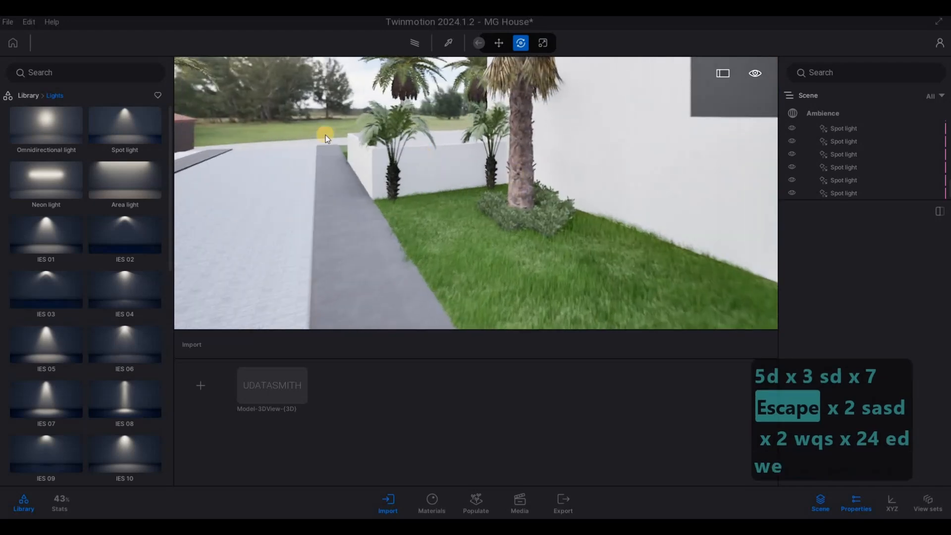
{"action": "left_click", "coordinate": [158, 123]}
{"action": "key", "text": "w"}
{"action": "key", "text": "q"}
{"action": "key", "text": "d"}
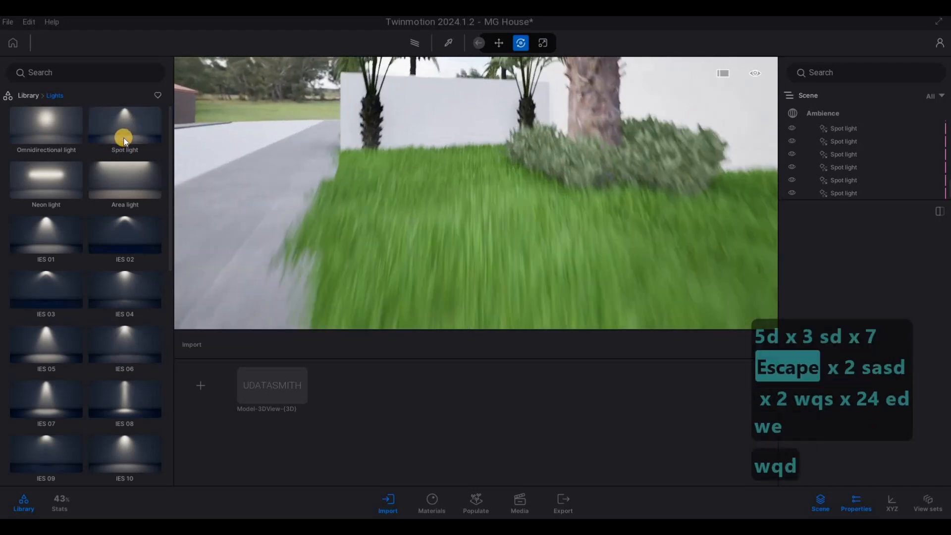
{"action": "key", "text": "s"}
{"action": "left_click", "coordinate": [528, 252]}
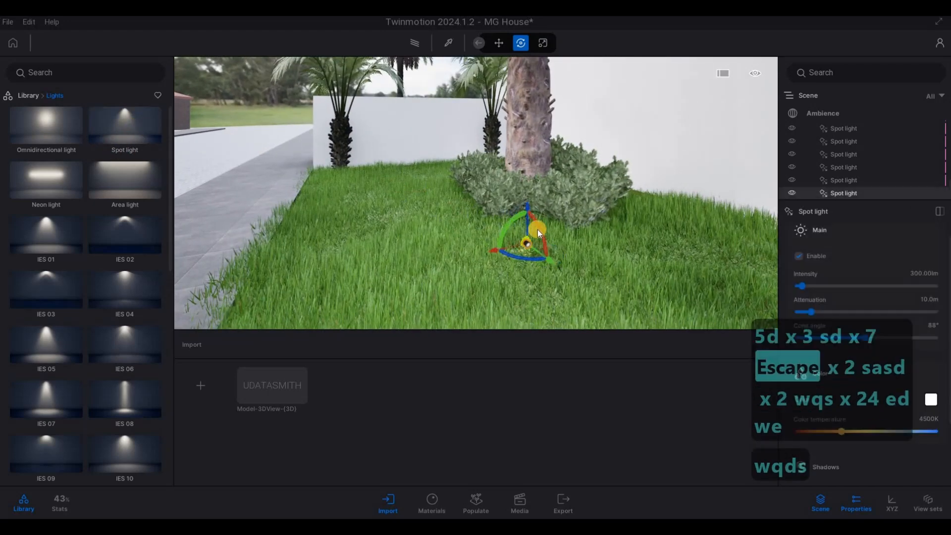
Rotate the garden spot light by 180° so that it shines upward
{"action": "left_click", "coordinate": [540, 229]}
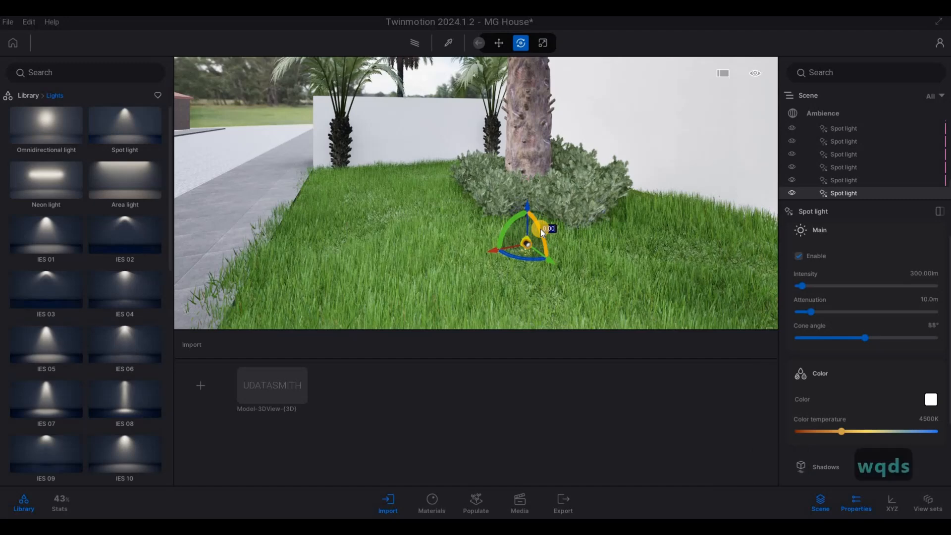
{"action": "type", "text": "180"}
{"action": "key", "text": "Return"}
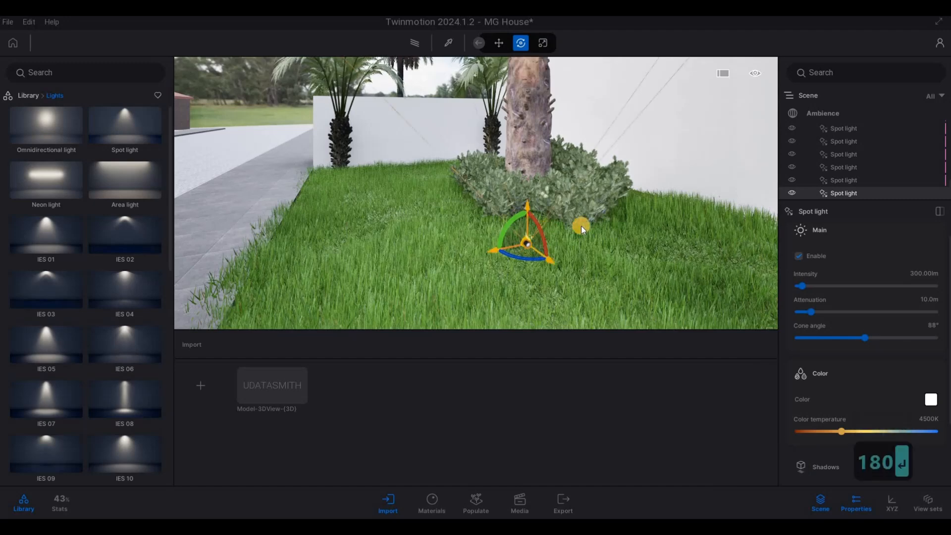
Move the upward spot light closer to the shrubs and centre it in front of the large palm's trunk
{"action": "key", "text": "a"}
{"action": "key", "text": "w"}
{"action": "right_click_drag", "start_coordinate": [937, 251], "coordinate": [527, 180]}
{"action": "left_click", "coordinate": [526, 177]}
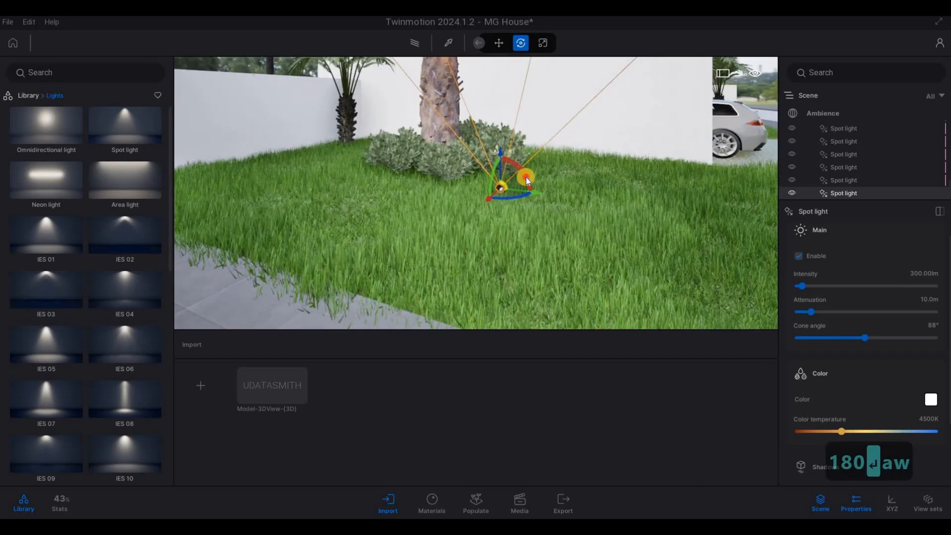
{"action": "key", "text": "d"}
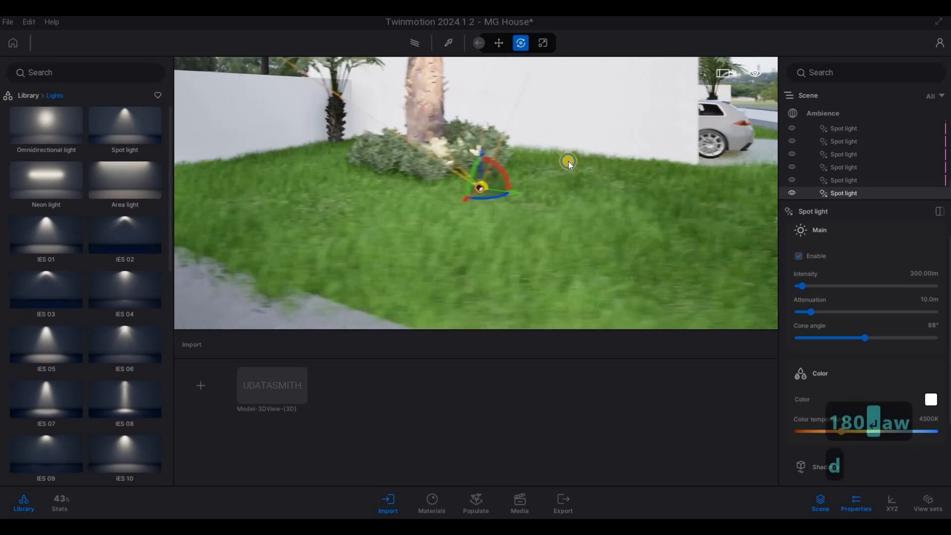
{"action": "key", "text": "w"}
{"action": "key", "text": "d"}
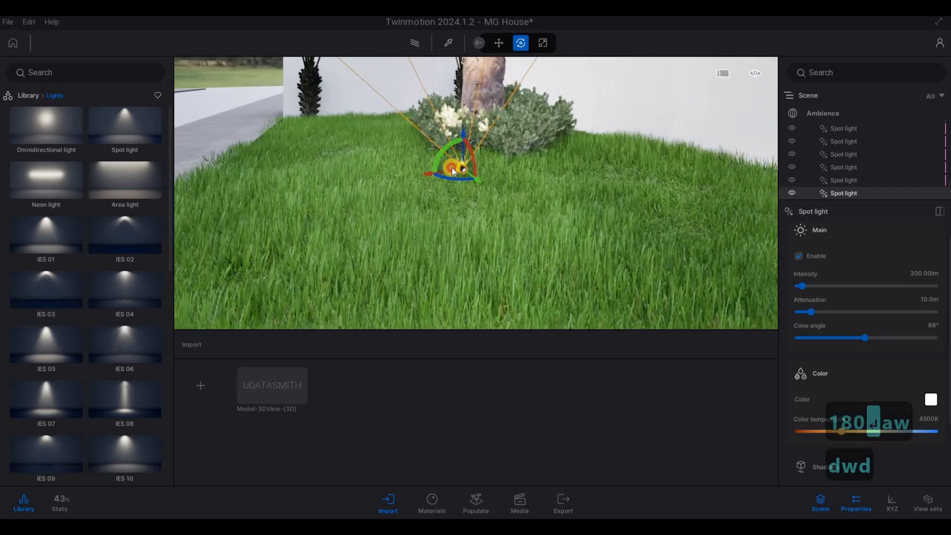
{"action": "left_click_drag", "start_coordinate": [436, 173], "coordinate": [539, 120]}
Try to shift the garden spot light sideways across the lawn, and undo the shift
{"action": "key", "text": "d"}
{"action": "key", "text": "s"}
{"action": "key", "text": "s"}
{"action": "key", "text": "d"}
{"action": "key", "text": "d"}
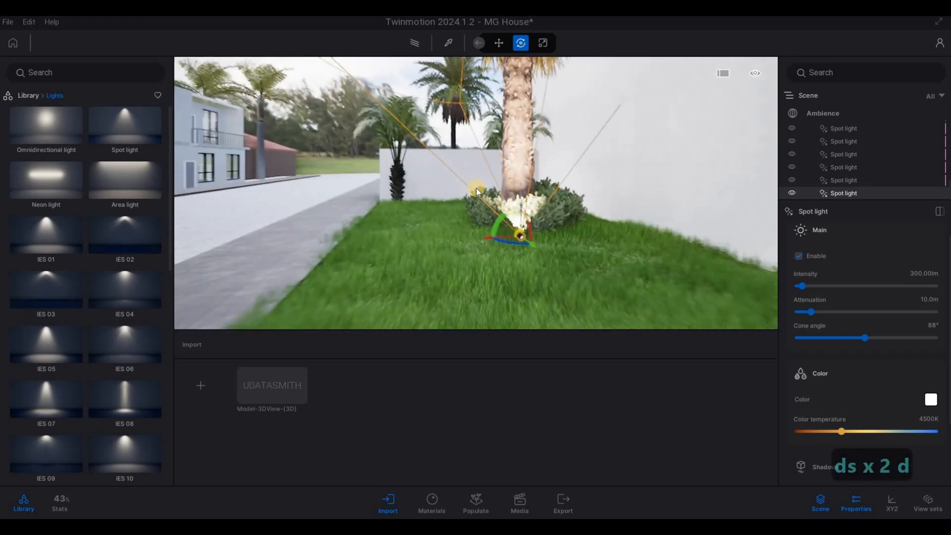
{"action": "key", "text": "d"}
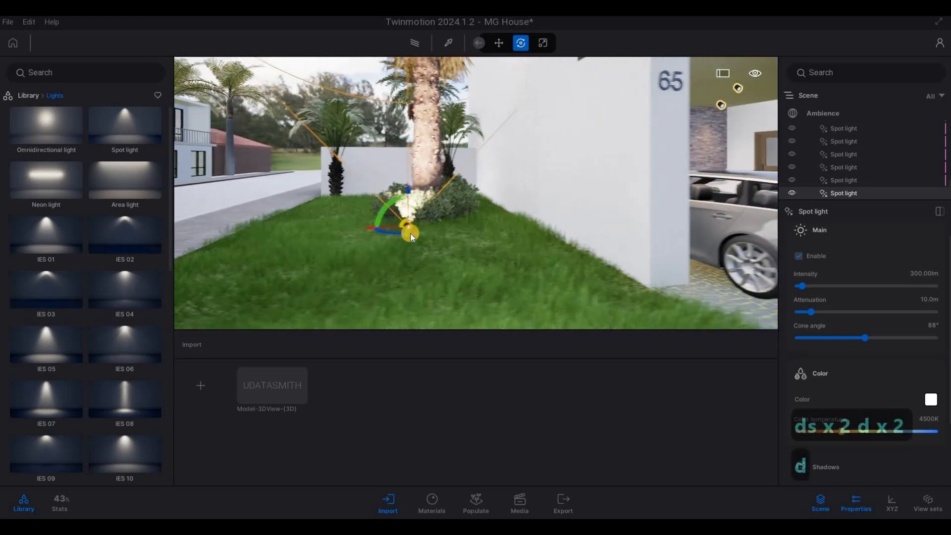
{"action": "key", "text": "w"}
{"action": "mouse_move", "coordinate": [424, 234]}
{"action": "left_mouse_down"}
{"action": "mouse_move", "coordinate": [432, 234]}
{"action": "mouse_move", "coordinate": [425, 242]}
{"action": "left_mouse_up"}
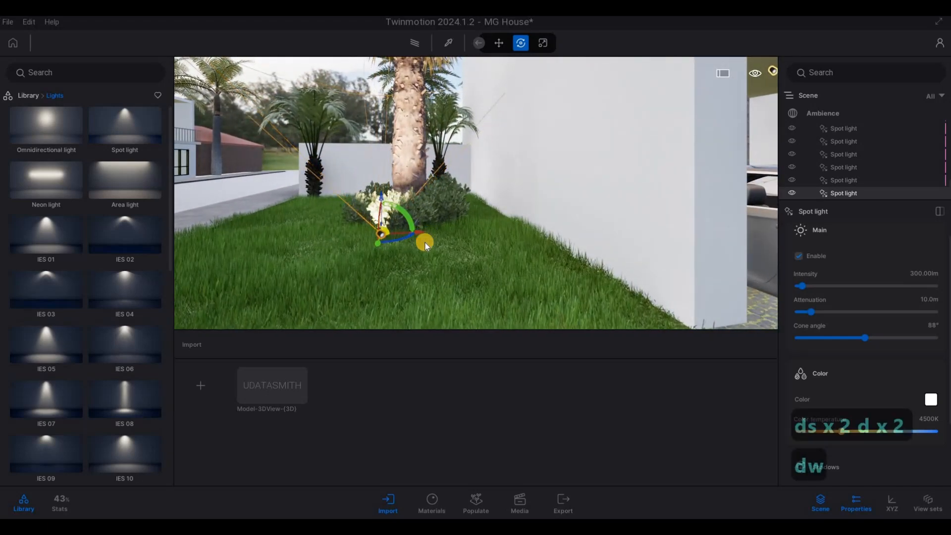
{"action": "key", "text": "ctrl+z"}
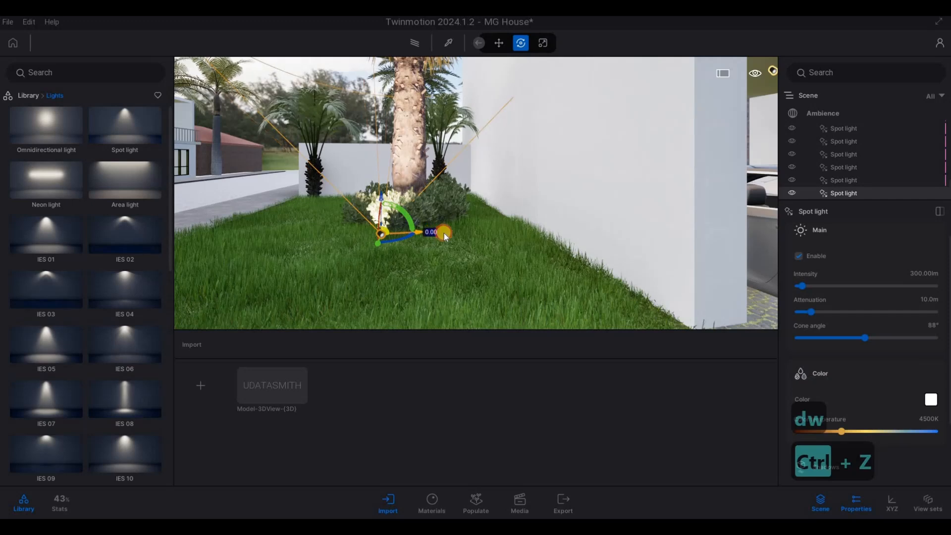
{"action": "key", "text": "ctrl+z"}
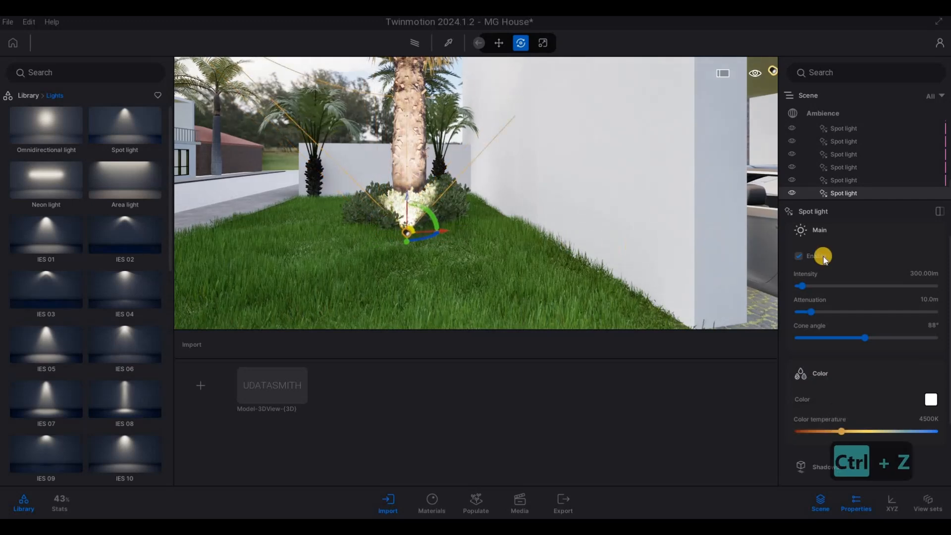
Set the garden spot light's intensity to 10 lm and its color temperature to about 2766K
{"action": "left_click", "coordinate": [923, 273]}
{"action": "type", "text": "10"}
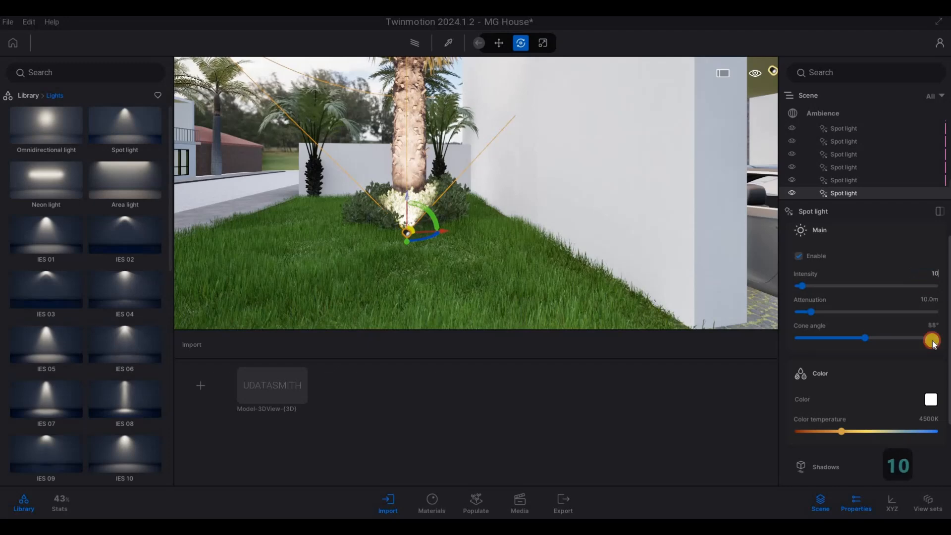
{"action": "left_click_drag", "start_coordinate": [839, 430], "coordinate": [816, 431]}
Copy the garden spot light as 1 instance spaced 4.49 m, toward the smaller palms by the boundary wall
{"action": "key", "text": "a"}
{"action": "key", "text": "w"}
{"action": "key", "text": "s"}
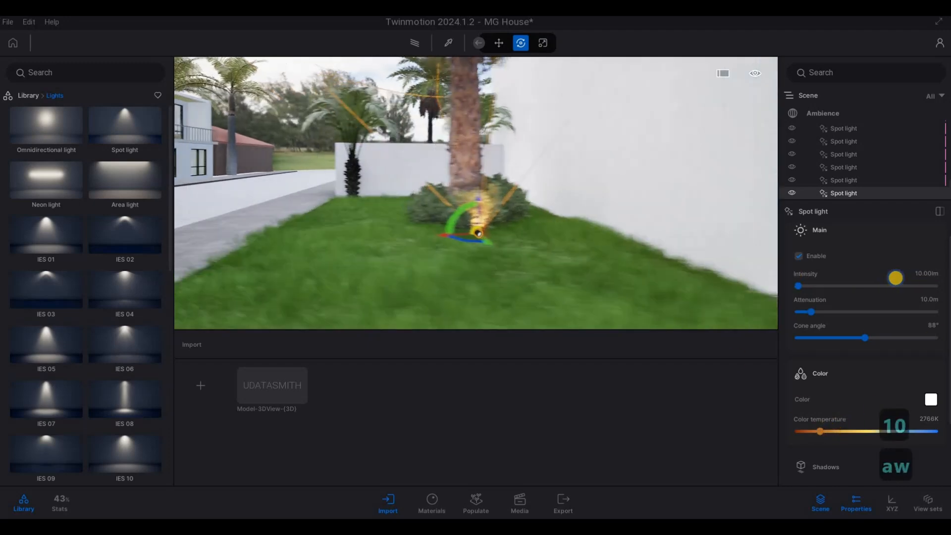
{"action": "right_click_drag", "start_coordinate": [585, 189], "coordinate": [588, 150]}
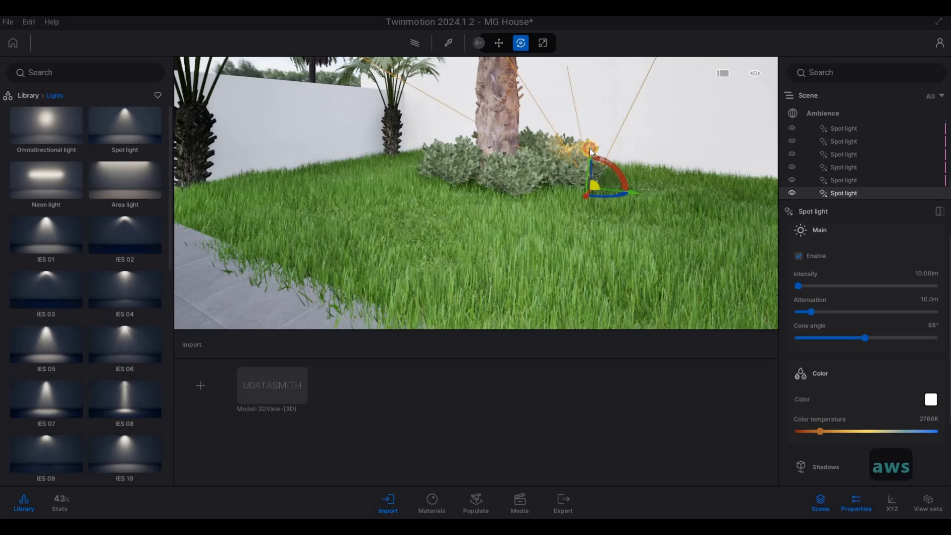
{"action": "left_click_drag", "start_coordinate": [601, 163], "coordinate": [441, 308]}
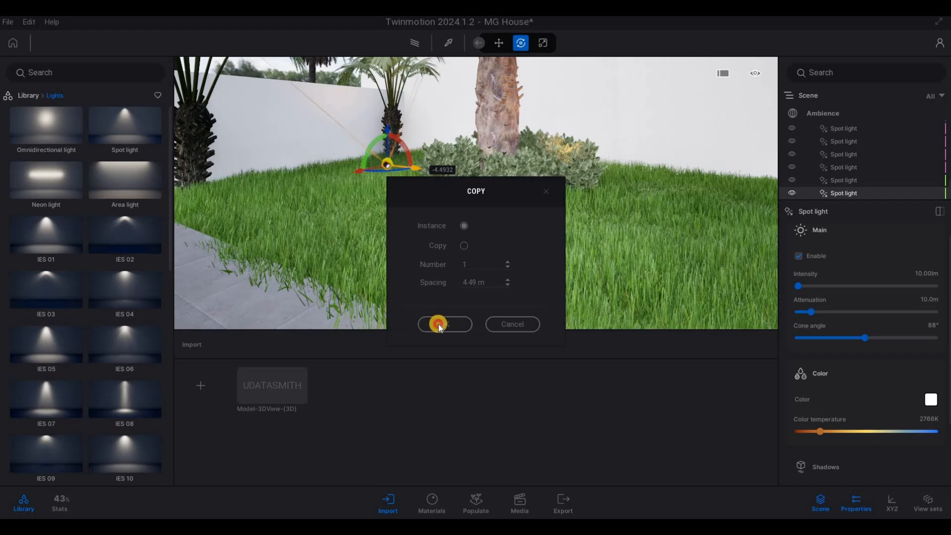
{"action": "left_click", "coordinate": [440, 324]}
Shift the copied spot light about 1.06 m sideways to line it up with the small palm near the house wall
{"action": "key", "text": "w"}
{"action": "key", "text": "q"}
{"action": "key", "text": "d"}
{"action": "key", "text": "d"}
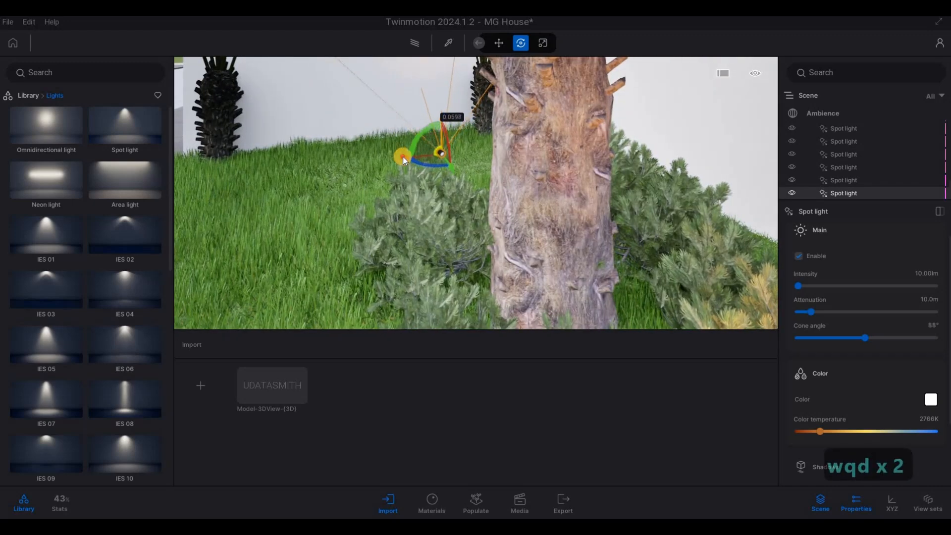
{"action": "left_click_drag", "start_coordinate": [403, 157], "coordinate": [513, 150]}
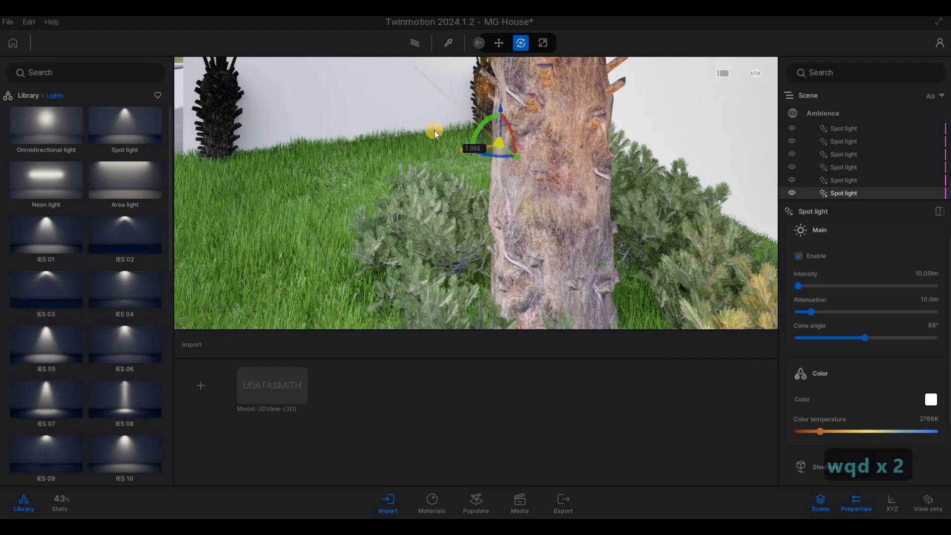
Copy that spot light as an instance across the lawn to the foot of the small palm beside the sidewalk
{"action": "key", "text": "d"}
{"action": "key", "text": "d"}
{"action": "left_click_drag", "start_coordinate": [387, 141], "coordinate": [262, 147]}
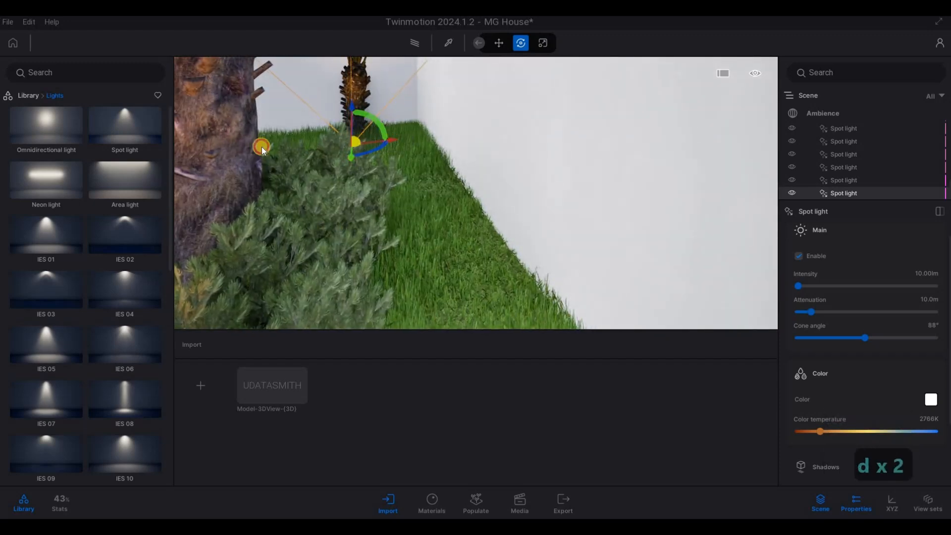
{"action": "left_click", "coordinate": [445, 324]}
{"action": "key", "text": "a"}
{"action": "key", "text": "a"}
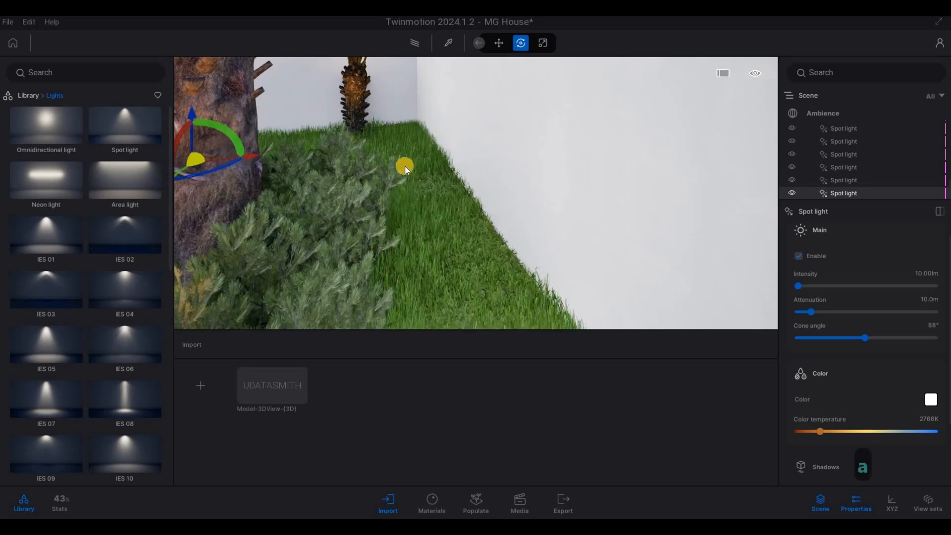
{"action": "left_click_drag", "start_coordinate": [408, 168], "coordinate": [230, 181], "text": "shift"}
Copy the sidewalk palm's spot light as 1 instance spaced 17.92 m, to the garden on the other side of the driveway
{"action": "key", "text": "s"}
{"action": "key", "text": "s"}
{"action": "key", "text": "d"}
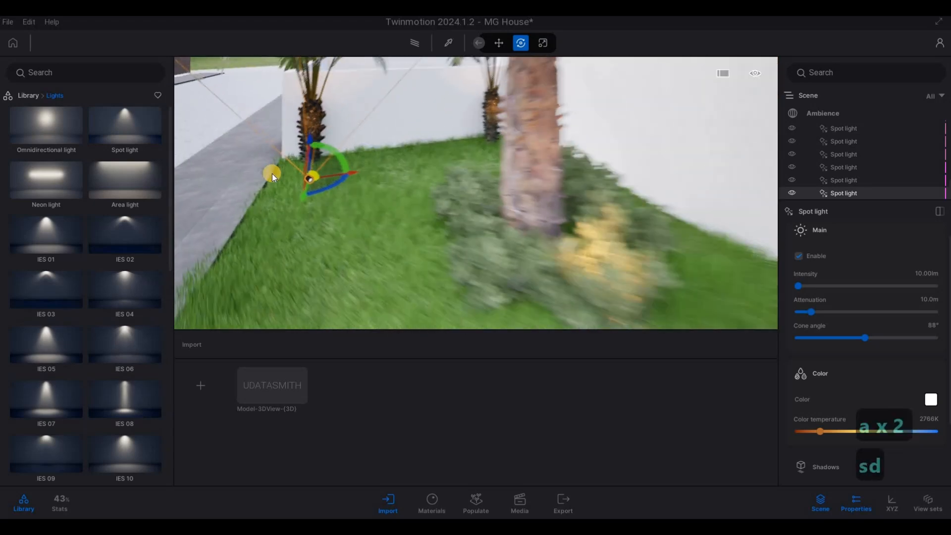
{"action": "key", "text": "a"}
{"action": "key", "text": "e"}
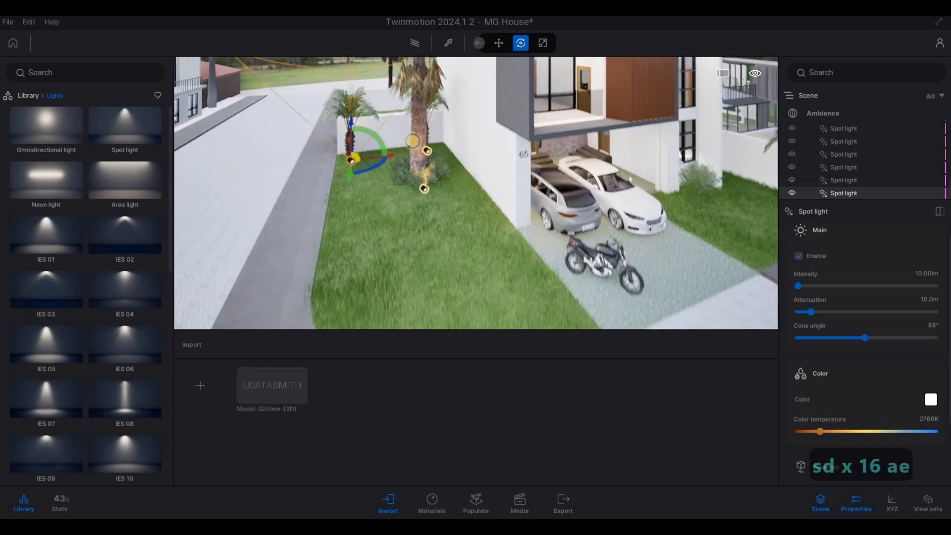
{"action": "key", "text": "s"}
{"action": "key", "text": "d"}
{"action": "key", "text": "d"}
{"action": "key", "text": "w"}
{"action": "left_click_drag", "start_coordinate": [375, 128], "coordinate": [672, 172], "text": "alt"}
{"action": "left_click", "coordinate": [458, 322]}
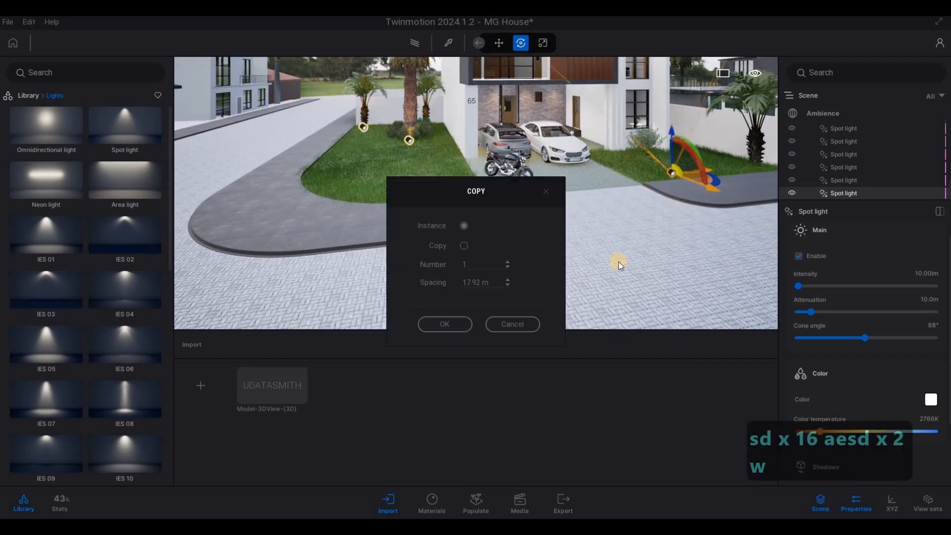
Move the new spot light across the lawn to the base of the bush in front of the ground-floor window
{"action": "key", "text": "d"}
{"action": "key", "text": "w"}
{"action": "key", "text": "w"}
{"action": "key", "text": "w"}
{"action": "key", "text": "w"}
{"action": "key", "text": "w"}
{"action": "key", "text": "q"}
{"action": "key", "text": "d"}
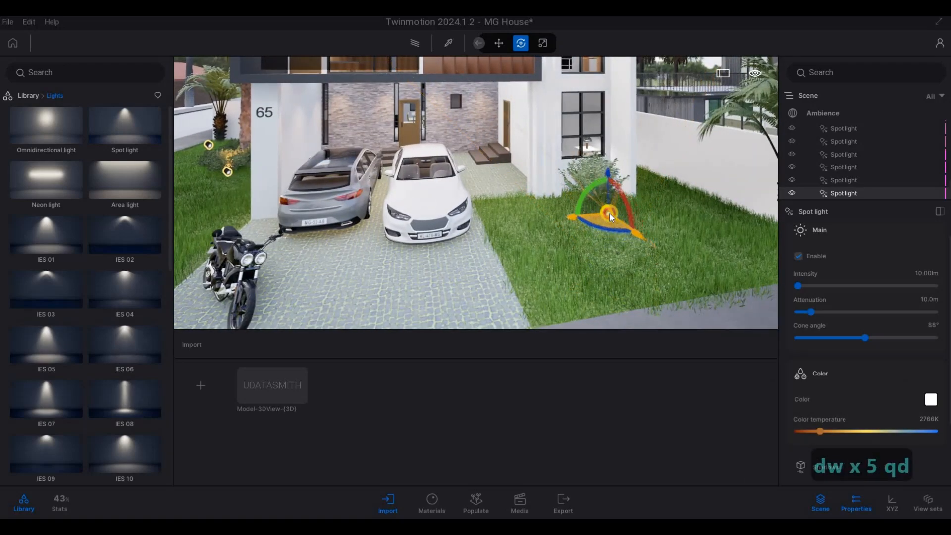
{"action": "key", "text": "w"}
{"action": "key", "text": "d"}
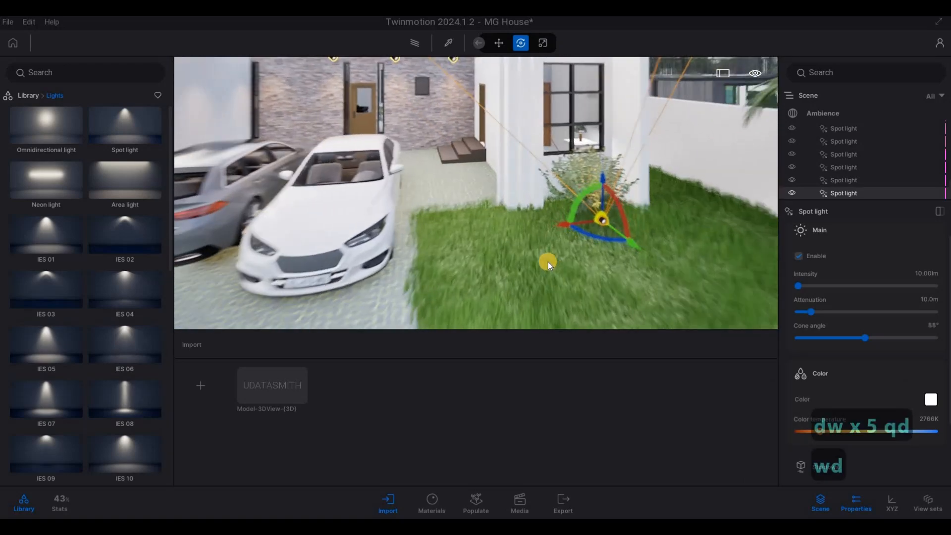
{"action": "key", "text": "w"}
{"action": "key", "text": "d"}
{"action": "key", "text": "e"}
{"action": "key", "text": "w"}
{"action": "key", "text": "e"}
{"action": "key", "text": "w"}
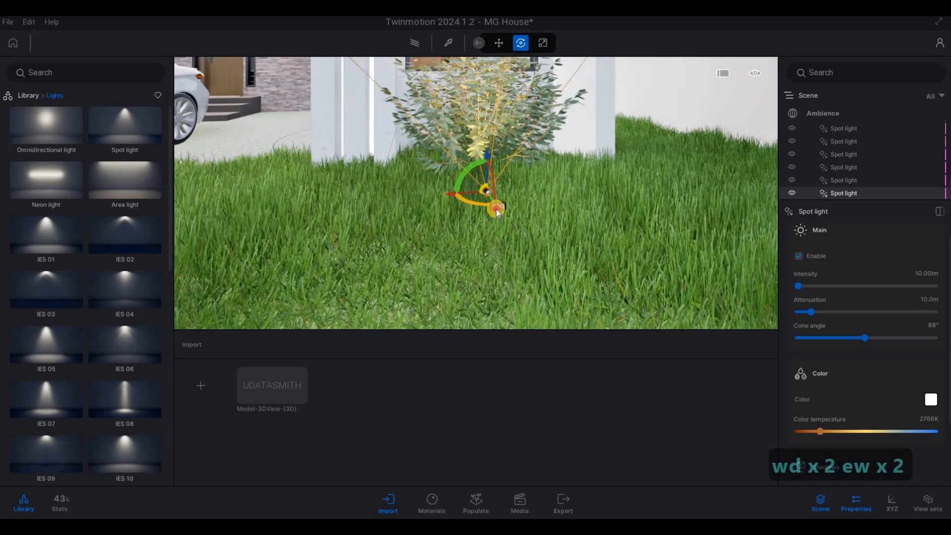
{"action": "left_click_drag", "start_coordinate": [496, 209], "coordinate": [461, 187]}
Copy the bush spot light as an instance to the foot of the palm beside the boundary wall
{"action": "key", "text": "s"}
{"action": "key", "text": "a"}
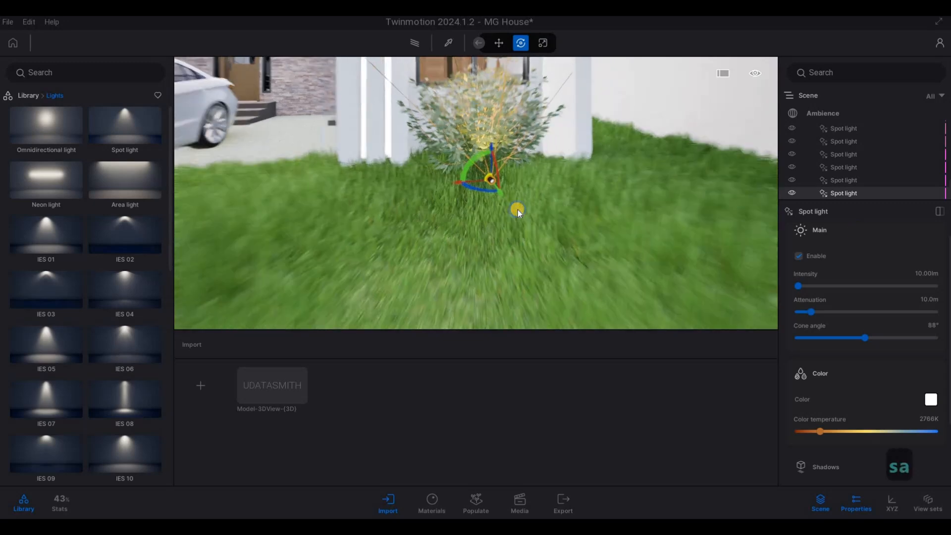
{"action": "key", "text": "w"}
{"action": "right_click_drag", "start_coordinate": [518, 210], "coordinate": [397, 182]}
{"action": "left_click_drag", "start_coordinate": [625, 179], "coordinate": [653, 176], "text": "shift"}
{"action": "left_click", "coordinate": [440, 323]}
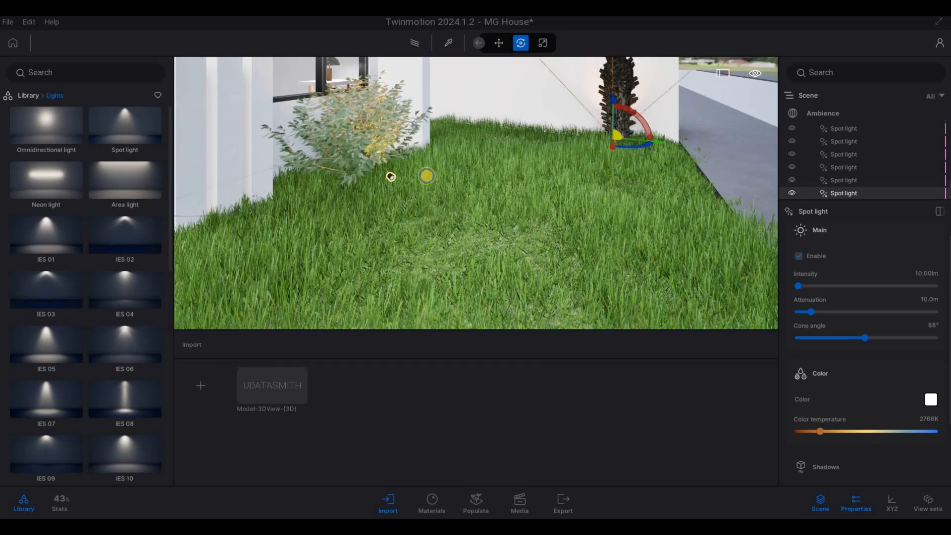
Shift the palm's spot light about 0.28 m sideways to clear the trunk, and clear the selection
{"action": "key", "text": "d"}
{"action": "key", "text": "w"}
{"action": "key", "text": "d"}
{"action": "key", "text": "q"}
{"action": "key", "text": "s"}
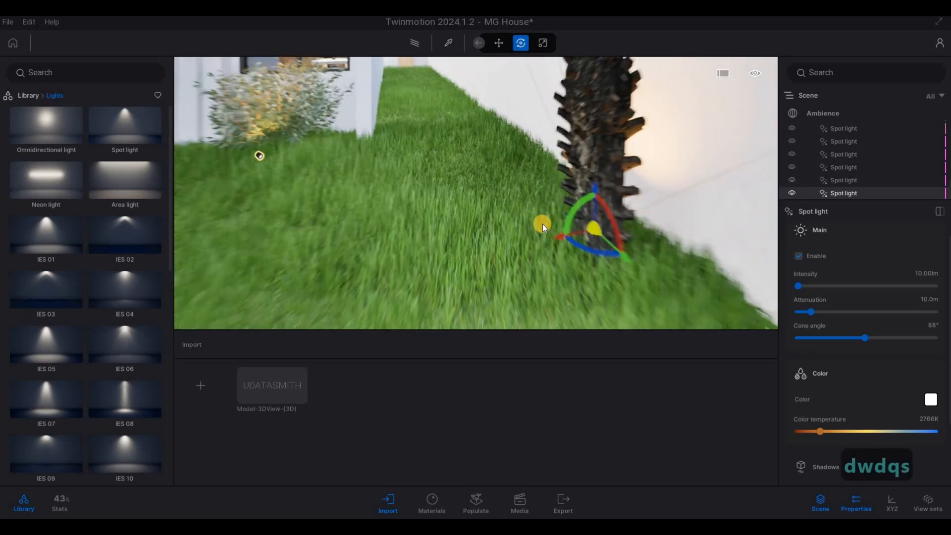
{"action": "left_click_drag", "start_coordinate": [534, 227], "coordinate": [502, 234]}
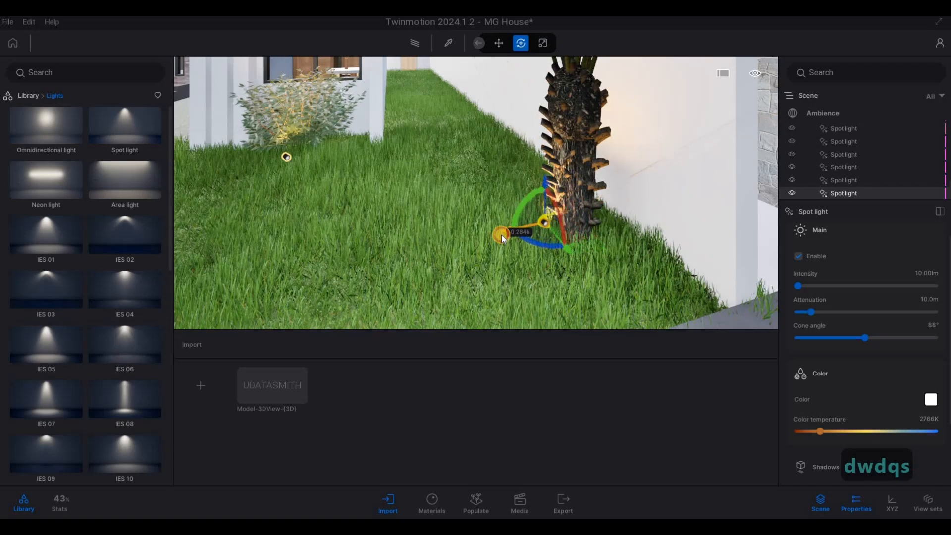
{"action": "key", "text": "s"}
{"action": "key", "text": "x"}
{"action": "key", "text": "2"}
{"action": "key", "text": "a"}
{"action": "key", "text": "e"}
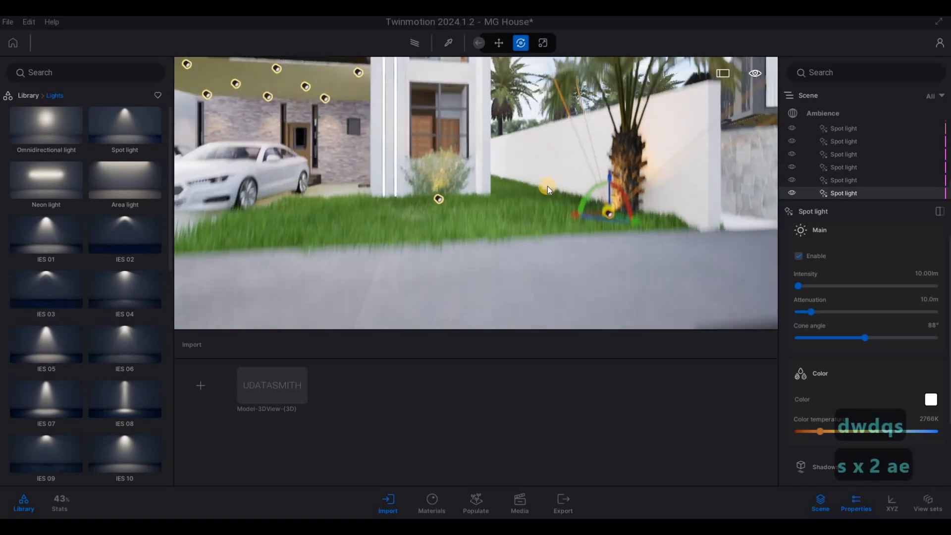
{"action": "key", "text": "d"}
{"action": "key", "text": "Escape"}
{"action": "key", "text": "Escape"}
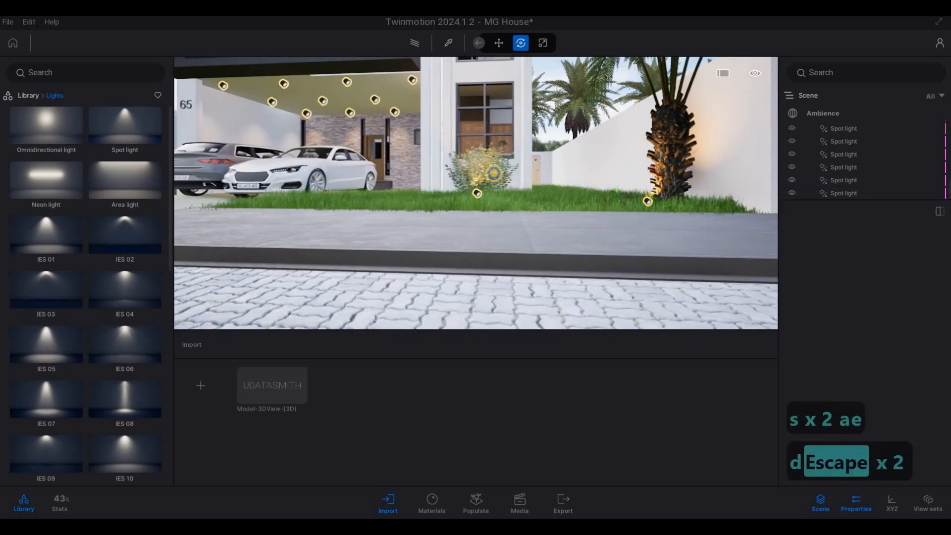
Examine the spot lights placed across the front garden and carport
{"action": "key", "text": "a"}
{"action": "key", "text": "q"}
{"action": "key", "text": "a"}
Examine the spot lights on the roof overhang, balcony, carport and garden plants from several viewpoints around the house front
{"action": "key", "text": "a"}
{"action": "key", "text": "a"}
{"action": "key", "text": "a"}
{"action": "key", "text": "a"}
{"action": "key", "text": "a"}
{"action": "key", "text": "s"}
{"action": "key", "text": "d"}
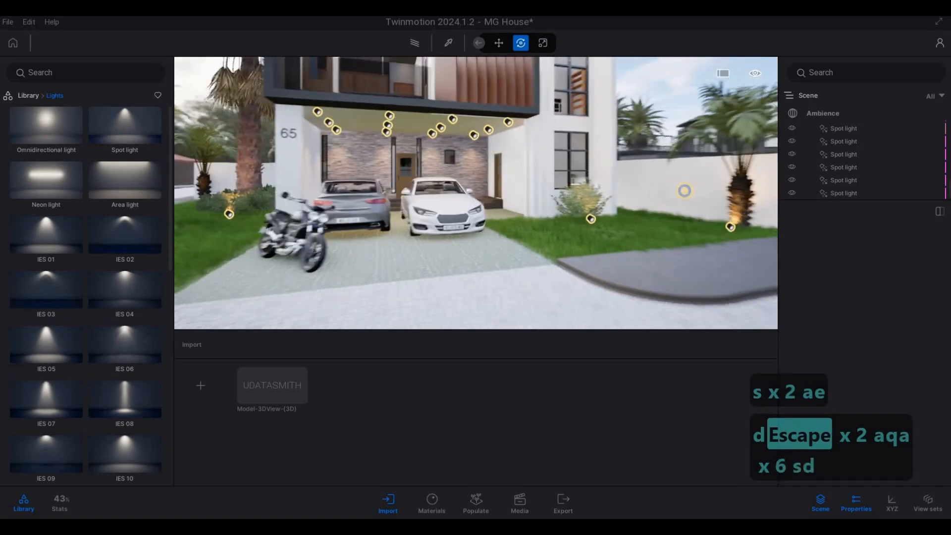
{"action": "key", "text": "d"}
{"action": "key", "text": "w"}
{"action": "key", "text": "d"}
{"action": "right_click_drag", "start_coordinate": [509, 80], "coordinate": [626, 105]}
{"action": "key", "text": "a"}
{"action": "key", "text": "w"}
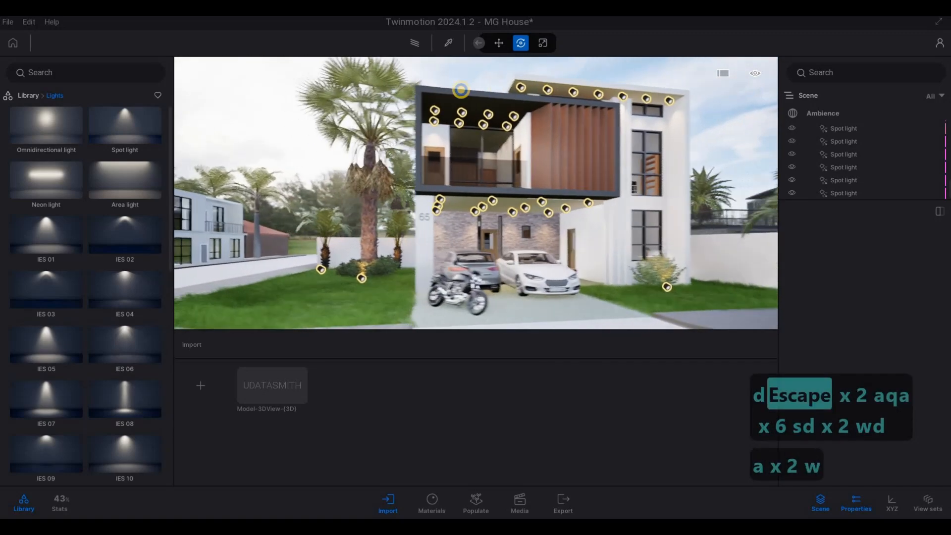
{"action": "key", "text": "d"}
{"action": "key", "text": "s"}
{"action": "key", "text": "a"}
{"action": "key", "text": "s"}
{"action": "key", "text": "d"}
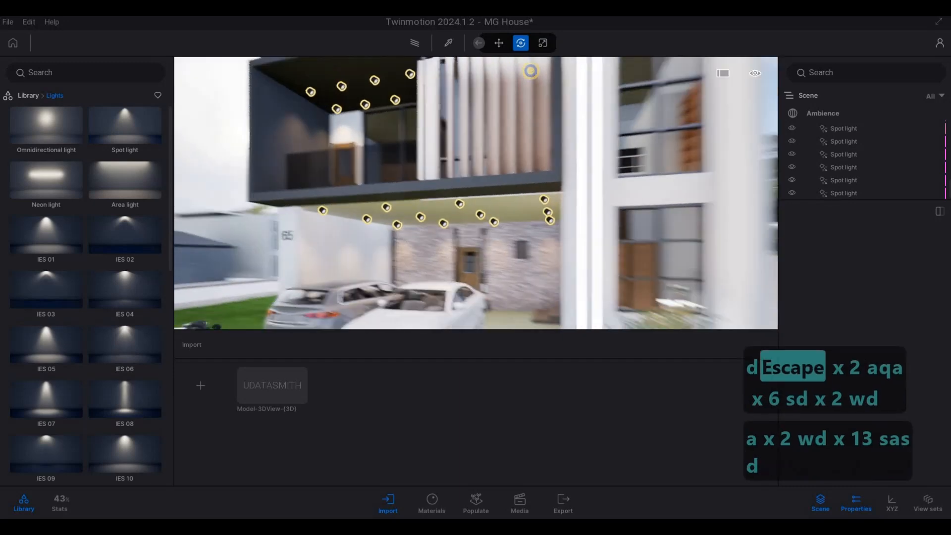
{"action": "key", "text": "a"}
{"action": "key", "text": "w"}
{"action": "key", "text": "a"}
{"action": "key", "text": "s"}
{"action": "key", "text": "a"}
{"action": "key", "text": "a"}
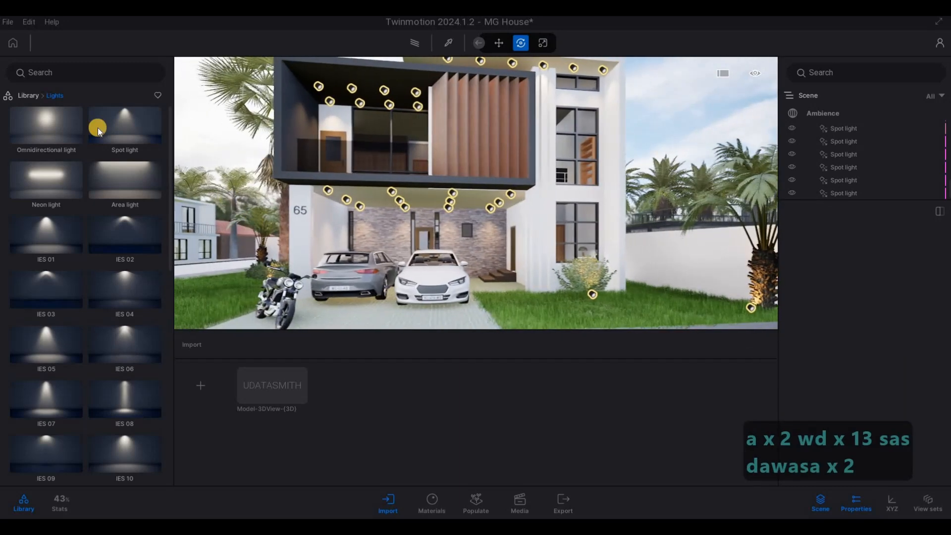
Return the library to its top-level categories and save the scene
{"action": "right_click", "coordinate": [130, 216]}
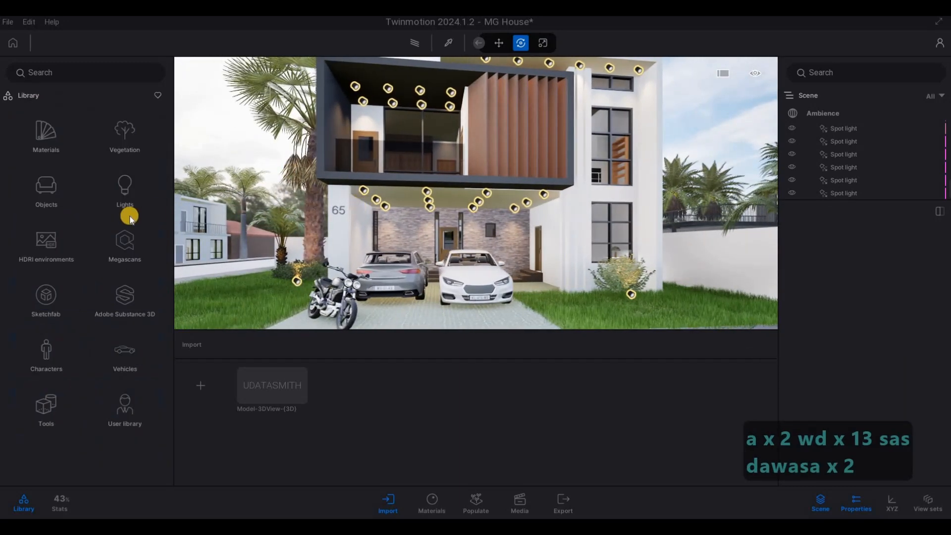
{"action": "key", "text": "s"}
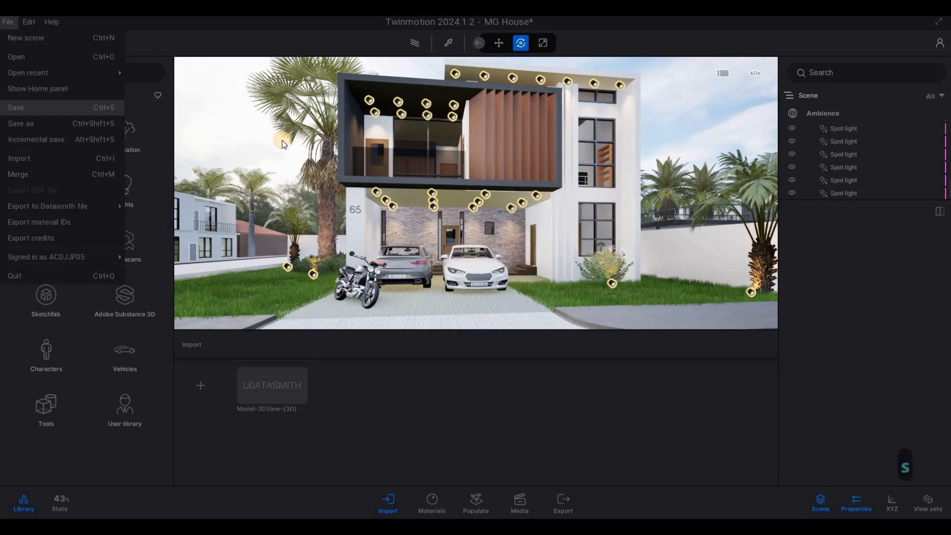
{"action": "left_click", "coordinate": [54, 111]}
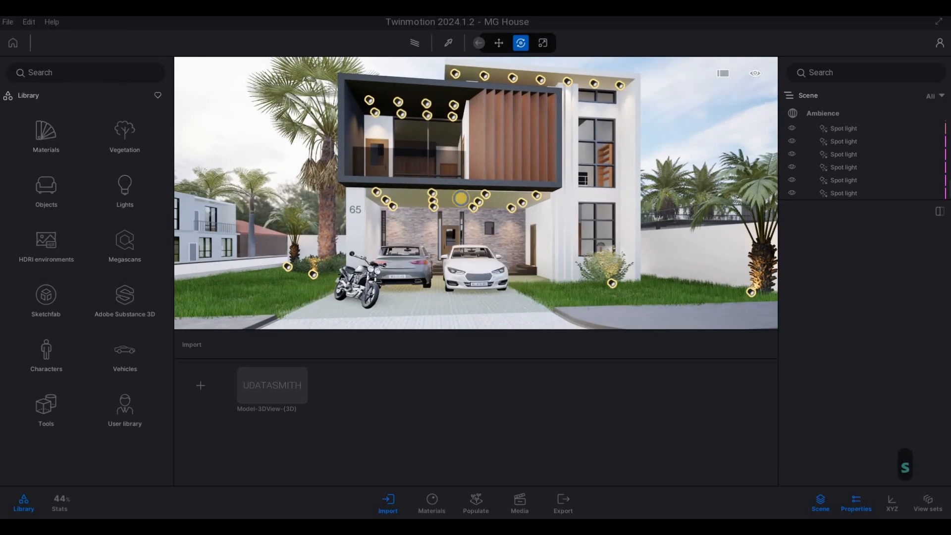
Switch the ambience rendering to Path tracer at Low quality with the view on the house facade
{"action": "key", "text": "w"}
{"action": "key", "text": "q"}
{"action": "key", "text": "w"}
{"action": "key", "text": "d"}
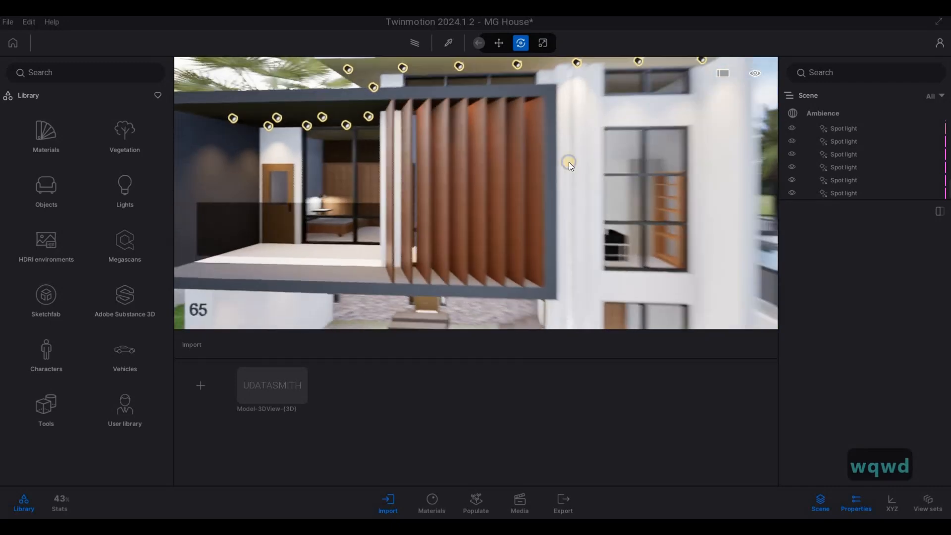
{"action": "key", "text": "s"}
{"action": "key", "text": "a"}
{"action": "key", "text": "e"}
{"action": "left_click", "coordinate": [840, 115]}
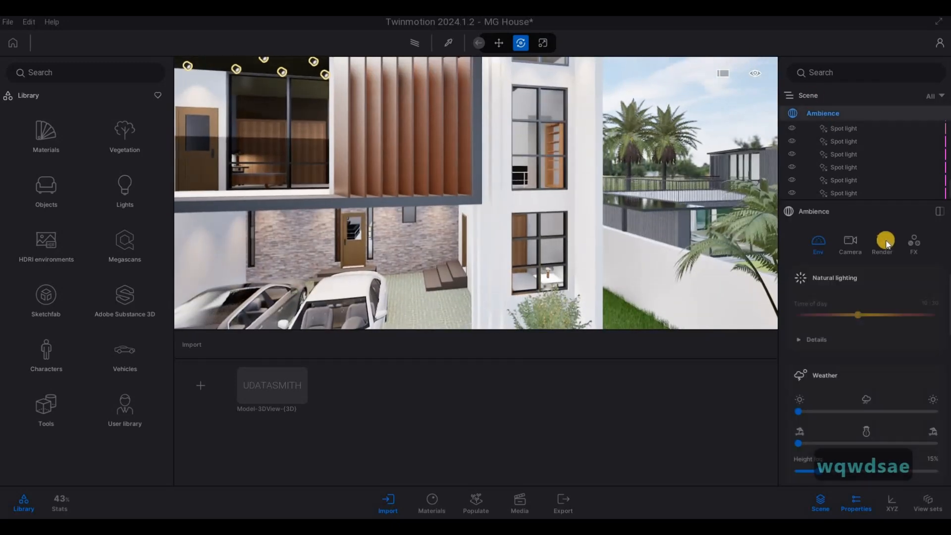
{"action": "left_click", "coordinate": [883, 242]}
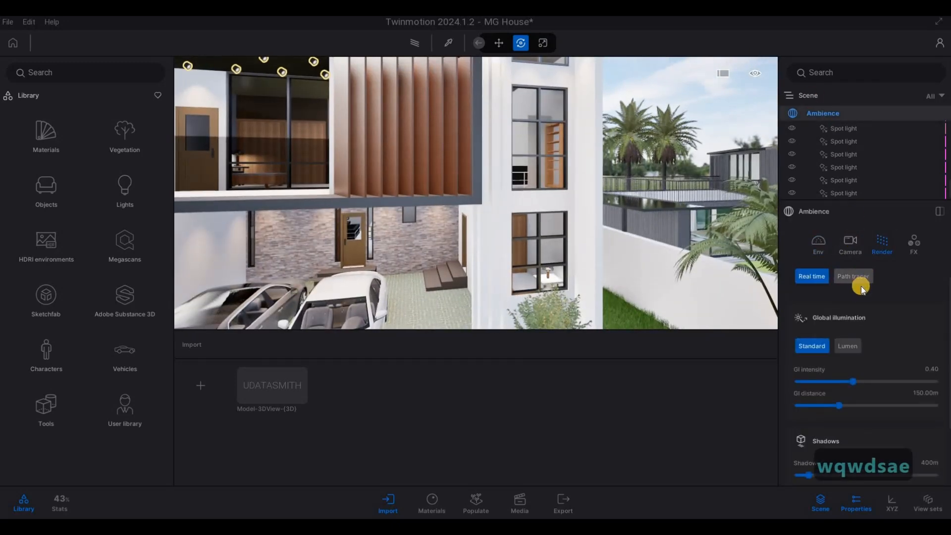
{"action": "left_click", "coordinate": [857, 278]}
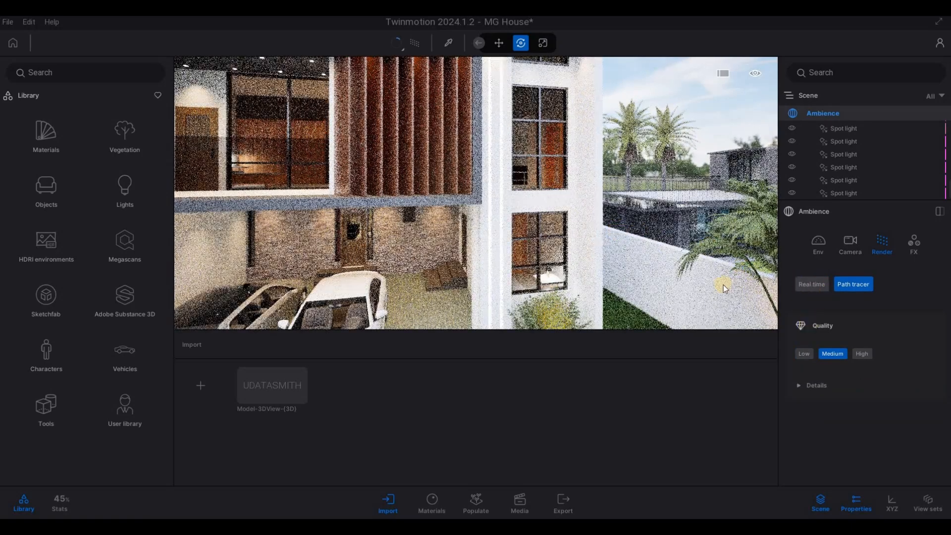
{"action": "left_click", "coordinate": [804, 354]}
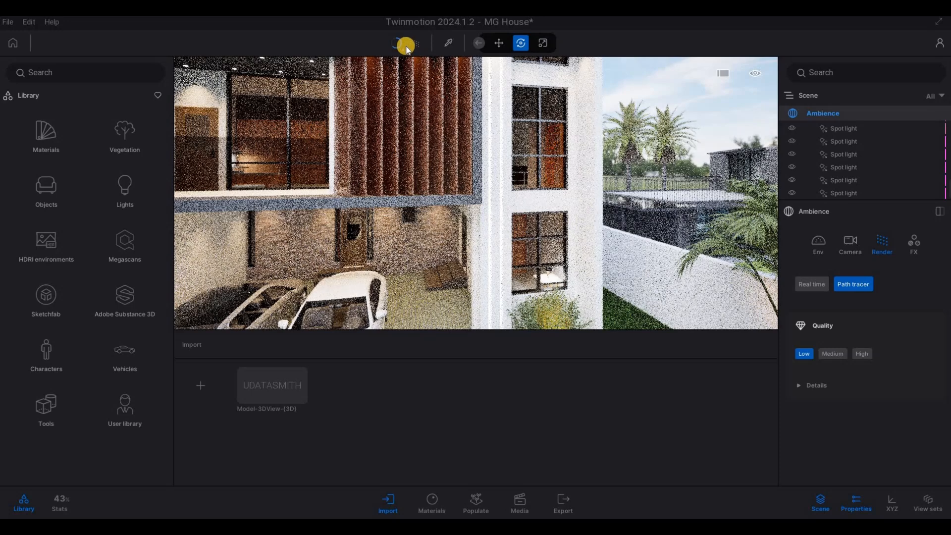
Return to Real time rendering with Lumen global illumination, and preview the full house front with the Path tracer
{"action": "left_click", "coordinate": [812, 284]}
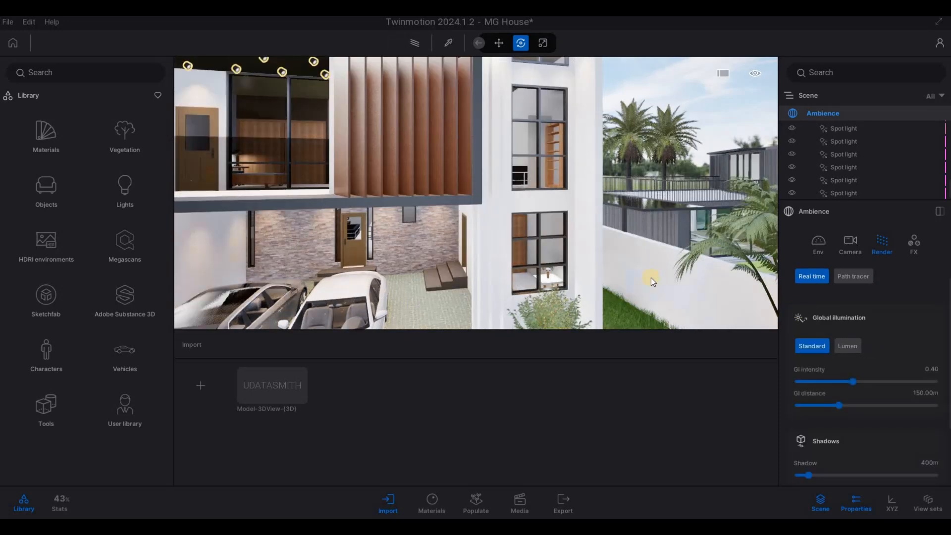
{"action": "key", "text": "s"}
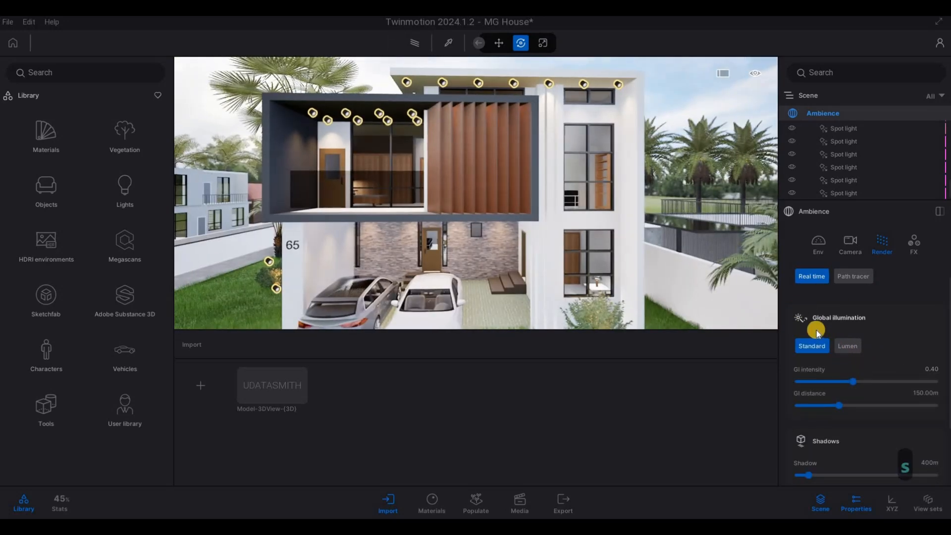
{"action": "right_click_drag", "start_coordinate": [568, 208], "coordinate": [551, 107]}
{"action": "key", "text": "s"}
{"action": "key", "text": "e"}
{"action": "key", "text": "a"}
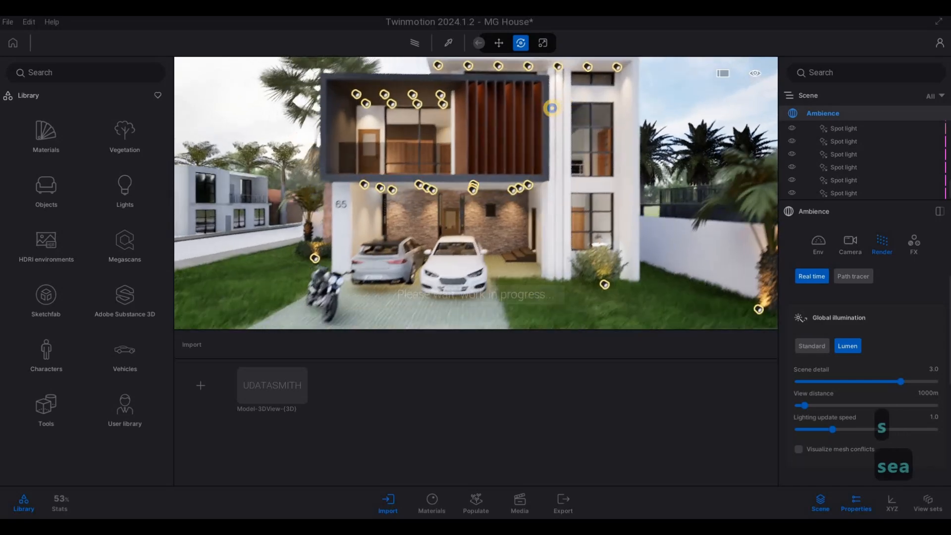
{"action": "key", "text": "s"}
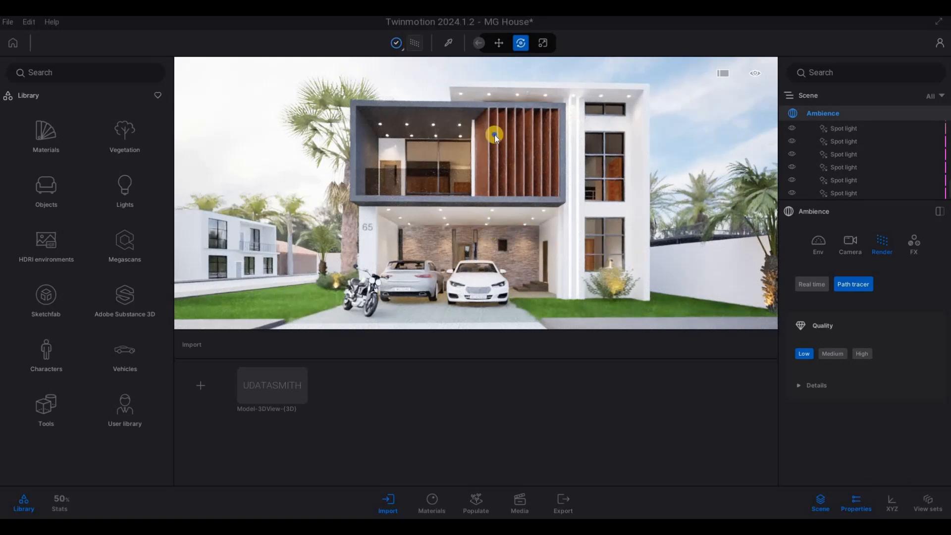
{"action": "right_click_drag", "start_coordinate": [481, 140], "coordinate": [489, 135]}
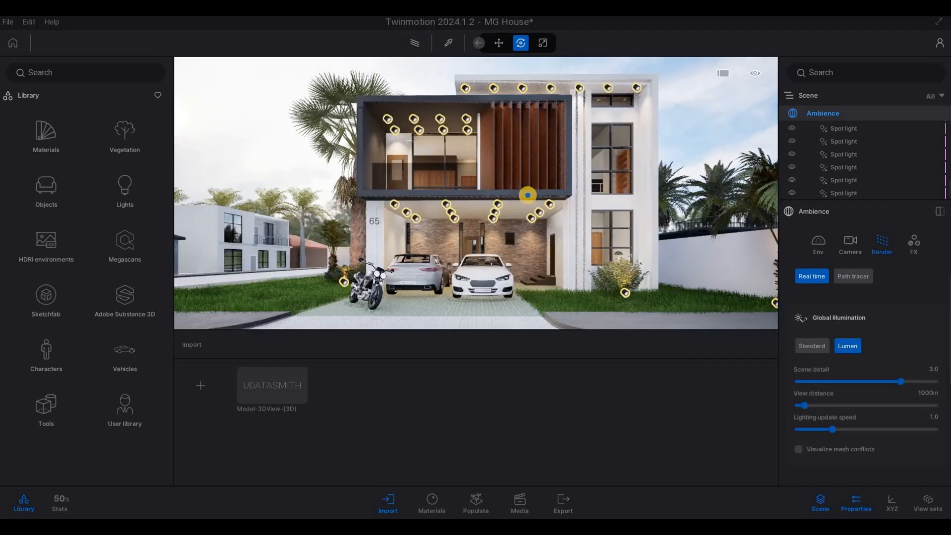
Enter the upper-floor bedroom in Real time rendering and select the light source inside the bedside table lamp
{"action": "key", "text": "w"}
{"action": "key", "text": "q"}
{"action": "right_click_drag", "start_coordinate": [527, 195], "coordinate": [509, 134]}
{"action": "key", "text": "d"}
{"action": "key", "text": "d"}
{"action": "key", "text": "d"}
{"action": "key", "text": "e"}
{"action": "key", "text": "a"}
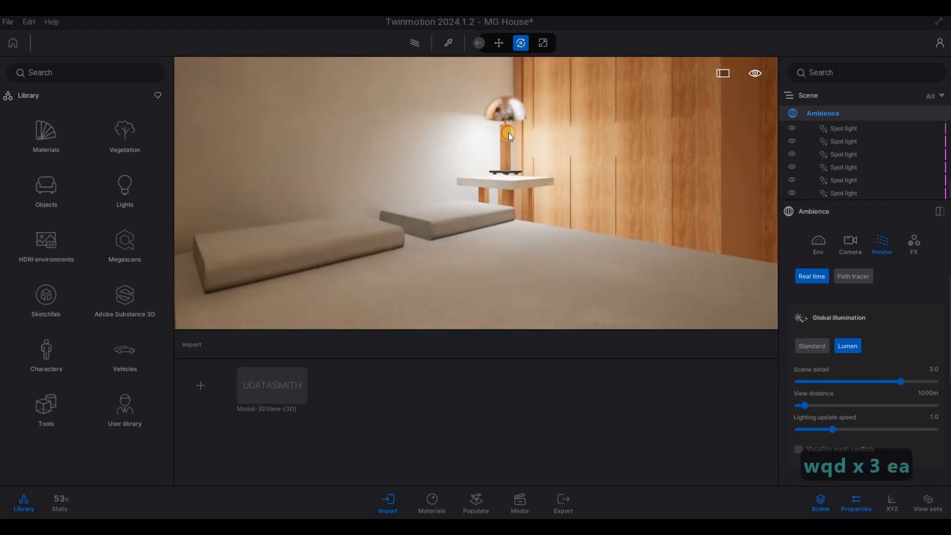
{"action": "left_click", "coordinate": [834, 181]}
{"action": "left_click", "coordinate": [865, 180]}
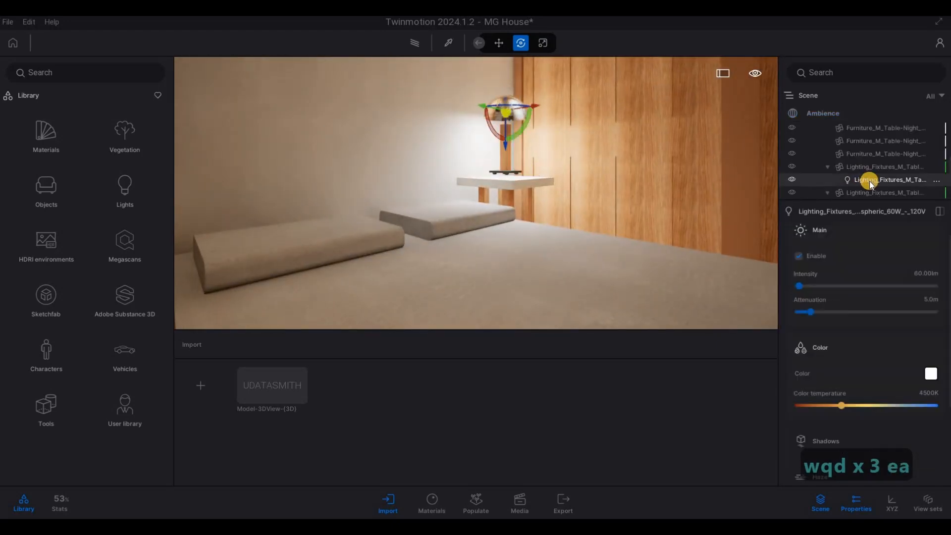
Add other table lamp light sources to the selection and set their color temperature to 3007K and intensity to 20 lm
{"action": "scroll", "coordinate": [869, 180], "scroll_direction": "down", "scroll_amount": 2}
{"action": "left_click", "coordinate": [866, 191], "text": "ctrl"}
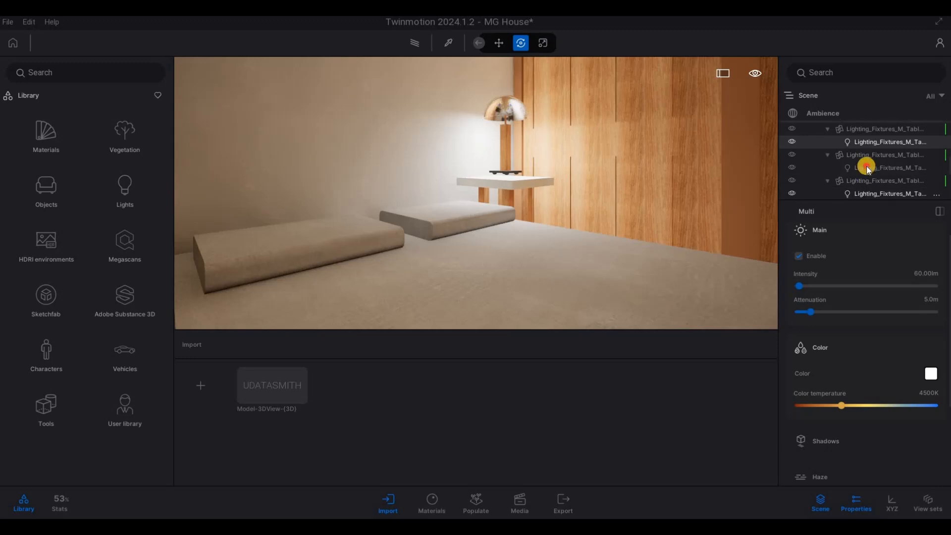
{"action": "left_click", "coordinate": [869, 168], "text": "ctrl"}
{"action": "scroll", "coordinate": [873, 179], "scroll_direction": "down", "scroll_amount": 2}
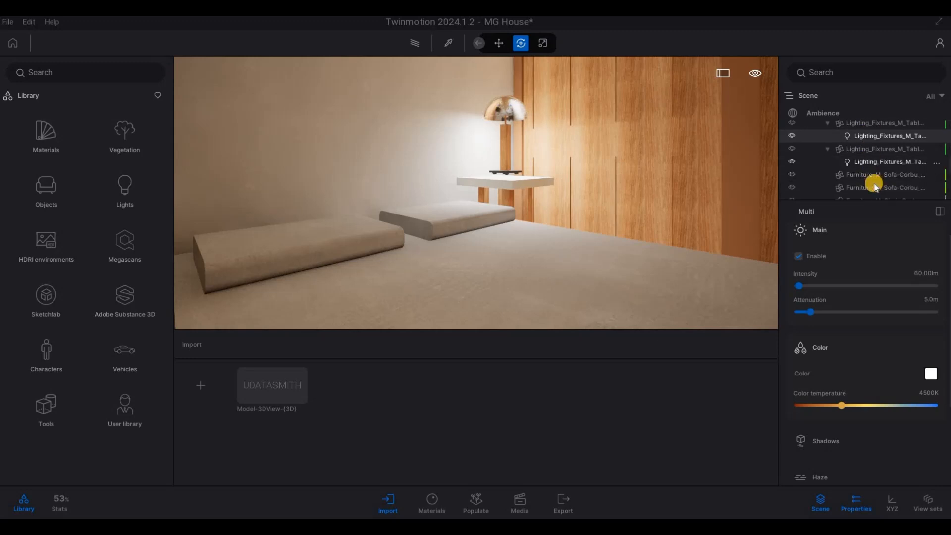
{"action": "scroll", "coordinate": [873, 182], "scroll_direction": "down", "scroll_amount": 4}
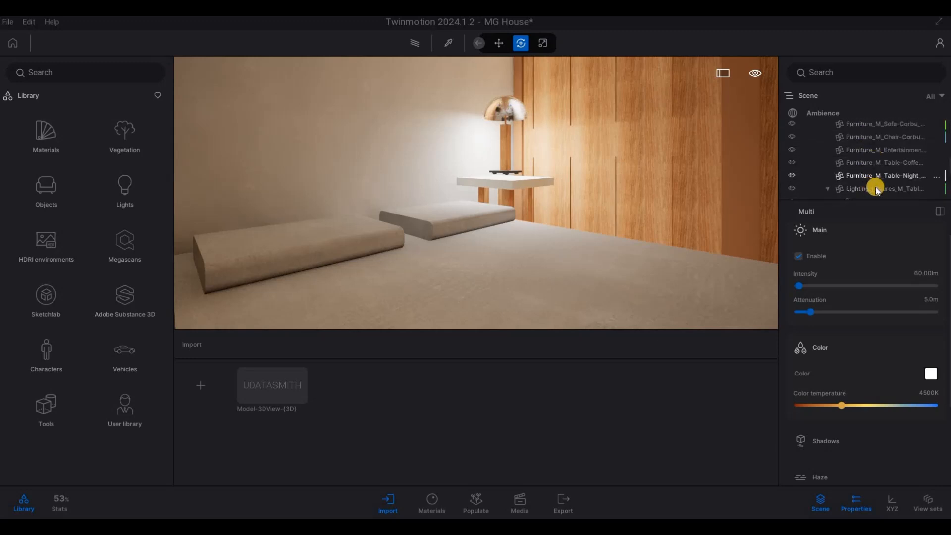
{"action": "scroll", "coordinate": [873, 179], "scroll_direction": "down", "scroll_amount": 5}
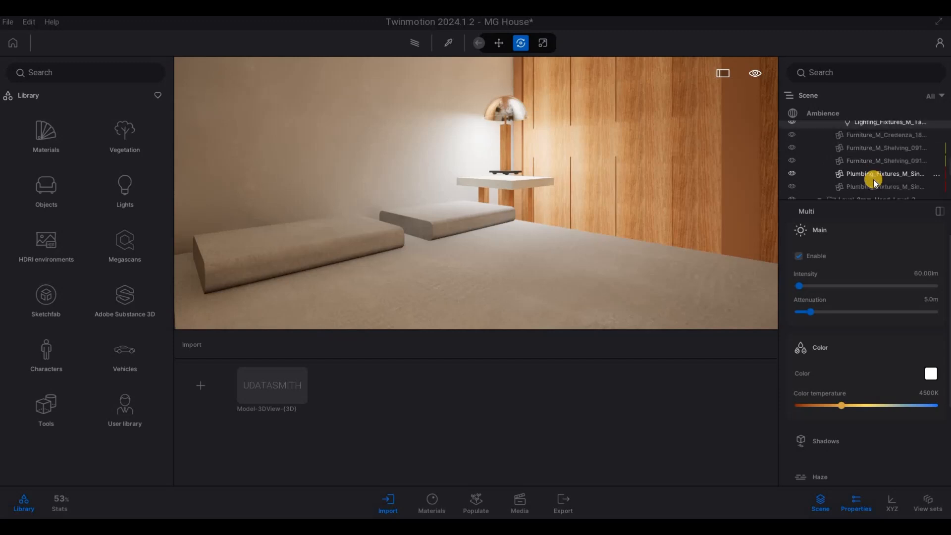
{"action": "scroll", "coordinate": [871, 179], "scroll_direction": "down", "scroll_amount": 5}
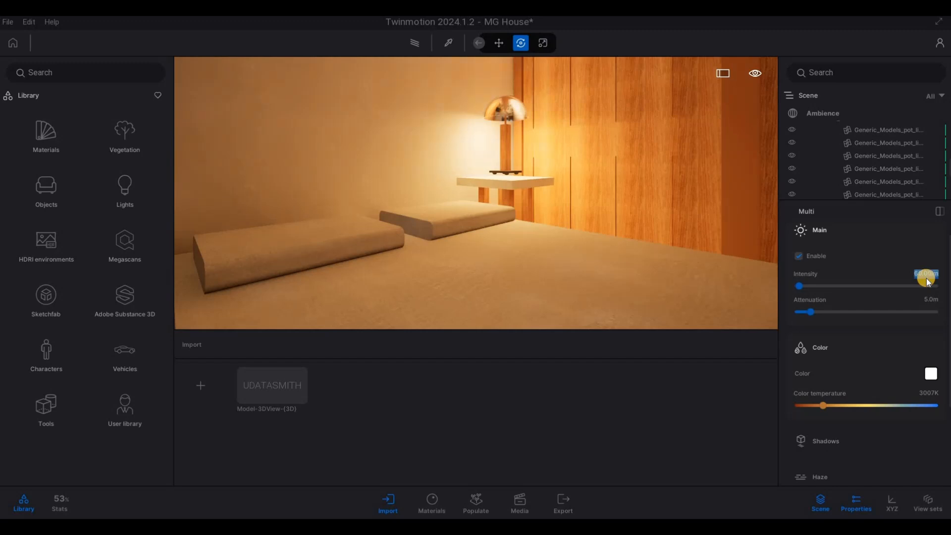
{"action": "key", "text": "Return"}
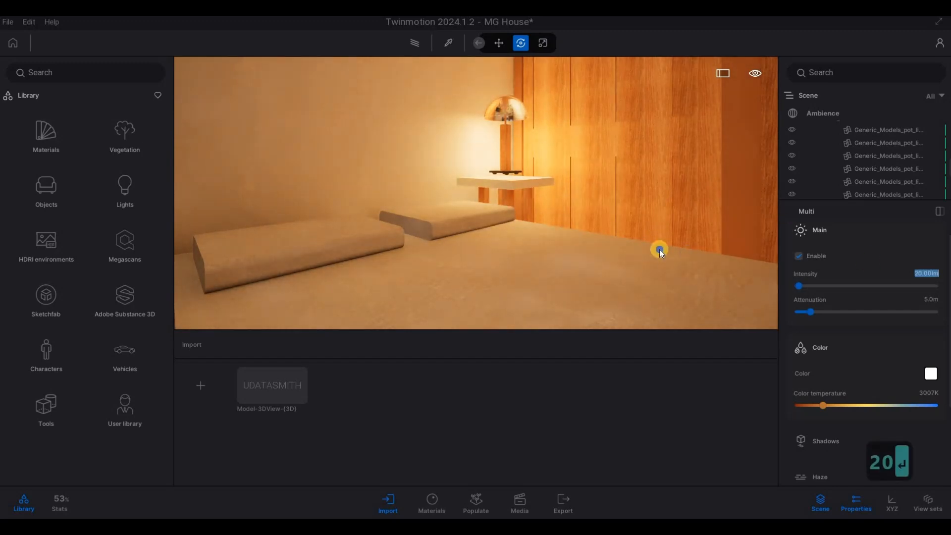
Examine the lamp lighting through the upper-floor windows and check the living room table lamp's light settings
{"action": "key", "text": "d"}
{"action": "key", "text": "d"}
{"action": "key", "text": "d"}
{"action": "key", "text": "s"}
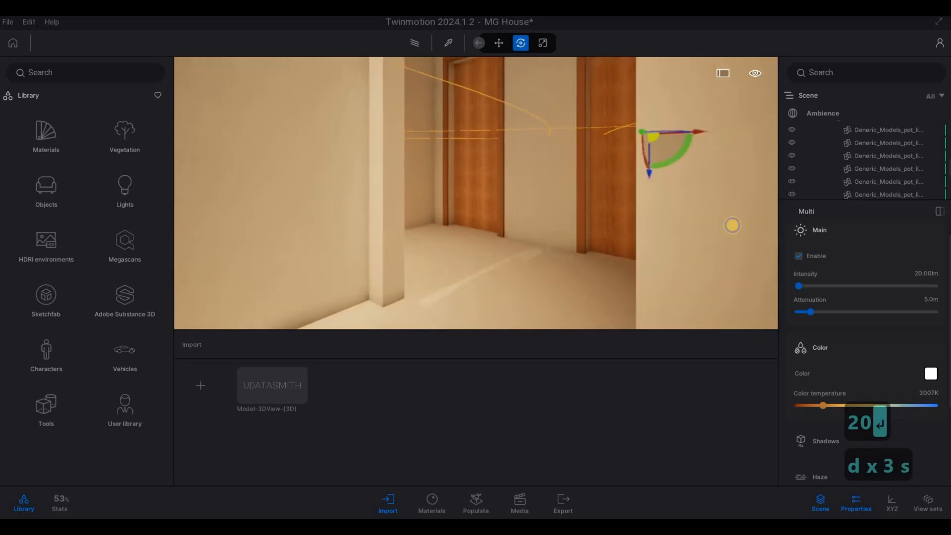
{"action": "key", "text": "a"}
{"action": "key", "text": "s"}
{"action": "key", "text": "d"}
{"action": "key", "text": "a"}
{"action": "key", "text": "d"}
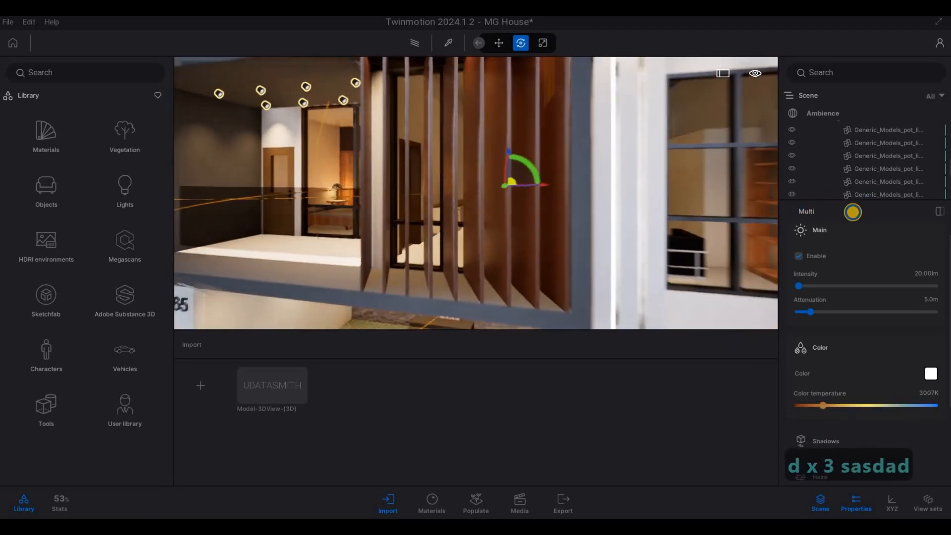
{"action": "key", "text": "d"}
{"action": "key", "text": "d"}
{"action": "key", "text": "w"}
{"action": "key", "text": "d"}
{"action": "key", "text": "e"}
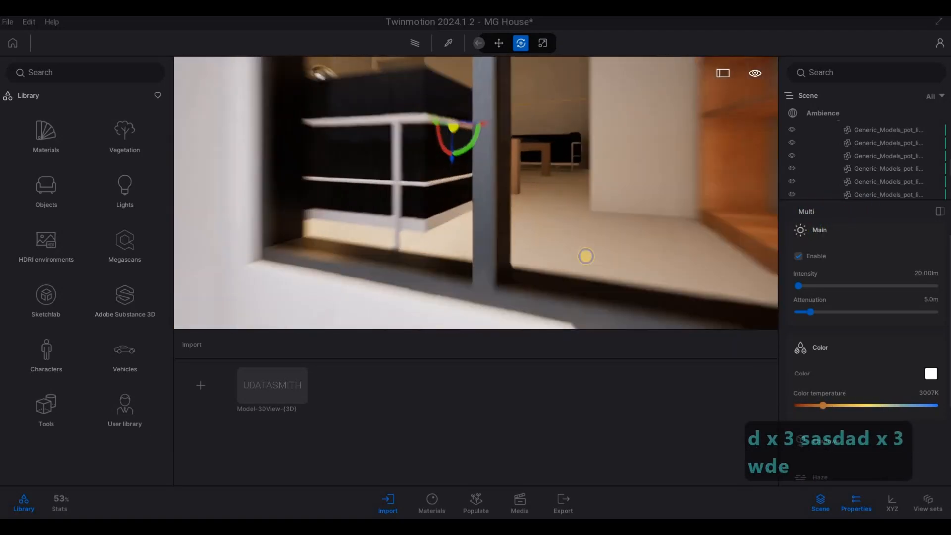
{"action": "key", "text": "w"}
{"action": "key", "text": "q"}
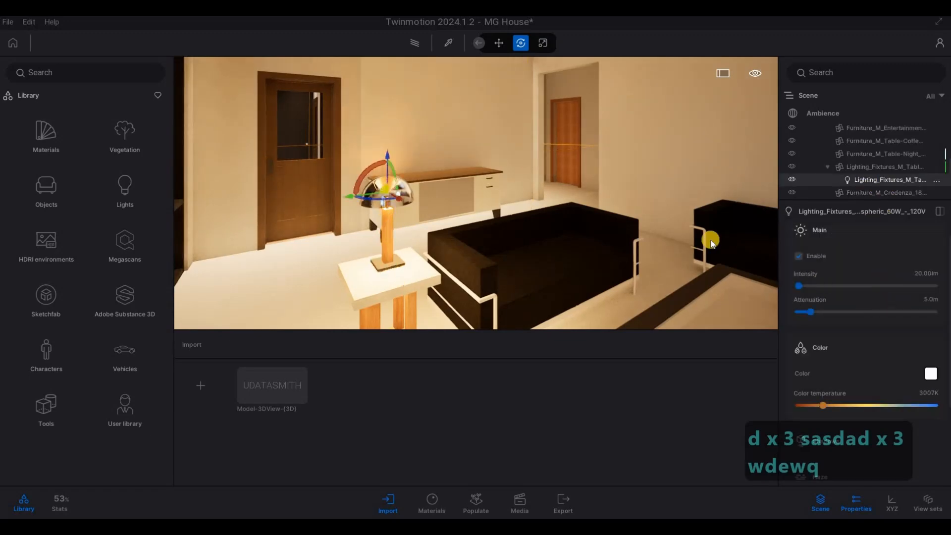
Move down into the ground-floor room behind the bush and bring its table lamp into close view
{"action": "key", "text": "s"}
{"action": "key", "text": "a"}
{"action": "key", "text": "e"}
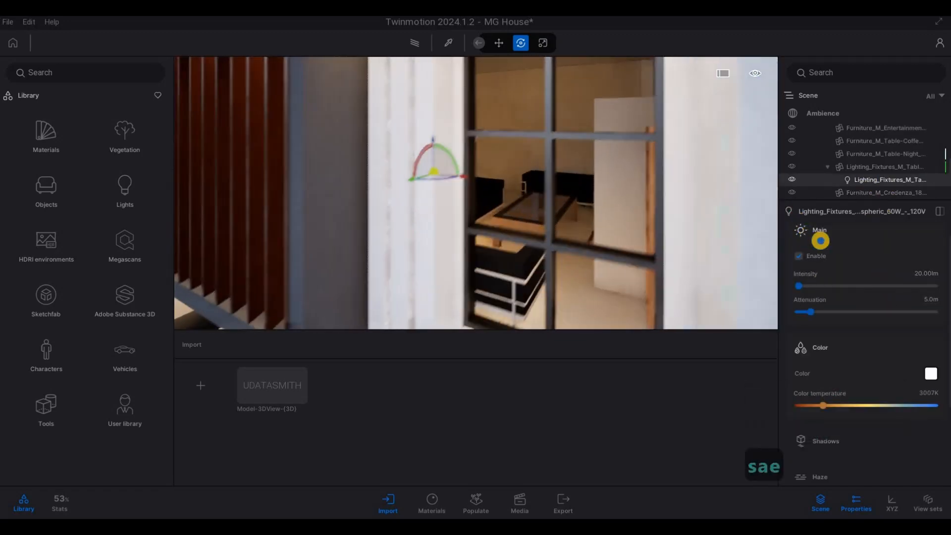
{"action": "key", "text": "w"}
{"action": "key", "text": "e"}
{"action": "key", "text": "d"}
{"action": "key", "text": "s"}
{"action": "key", "text": "e"}
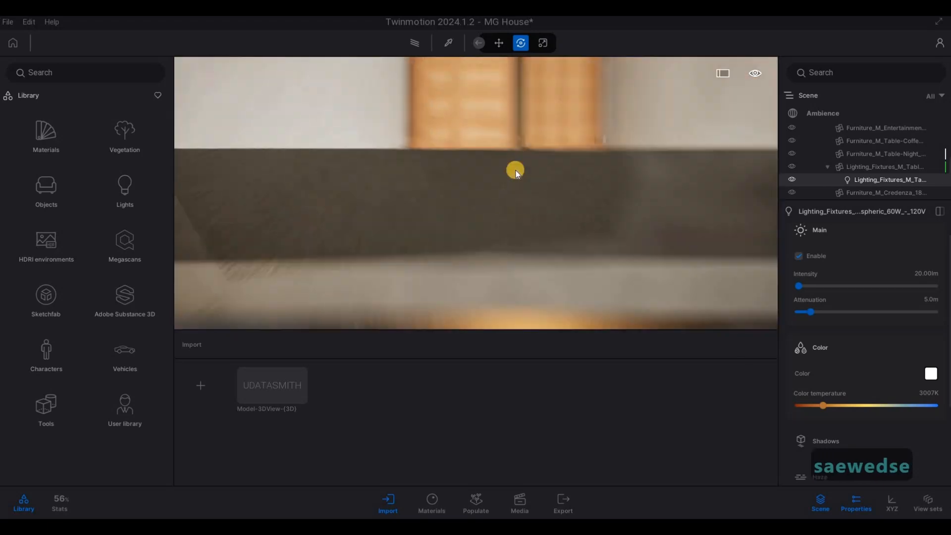
{"action": "key", "text": "s"}
{"action": "key", "text": "e"}
{"action": "left_click", "coordinate": [536, 89]}
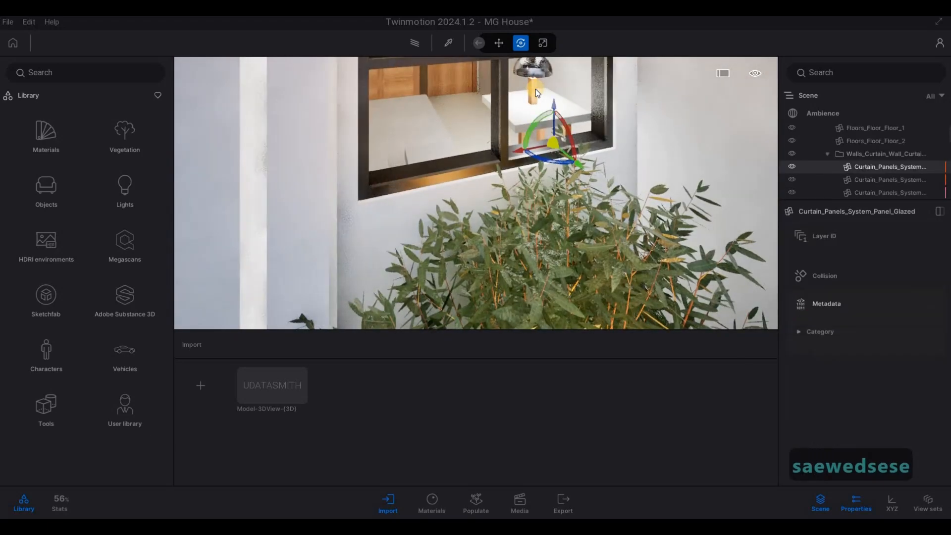
{"action": "key", "text": "w"}
{"action": "key", "text": "a"}
{"action": "key", "text": "q"}
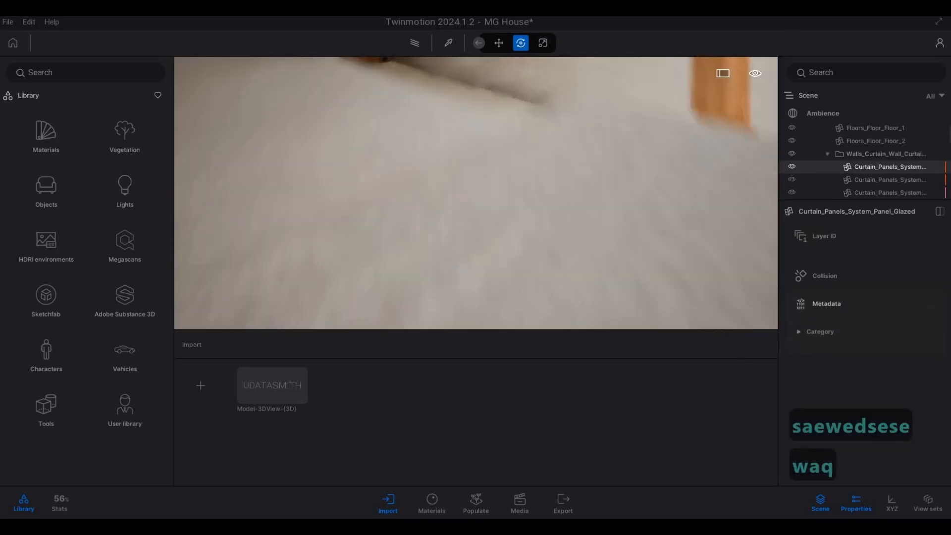
{"action": "key", "text": "q"}
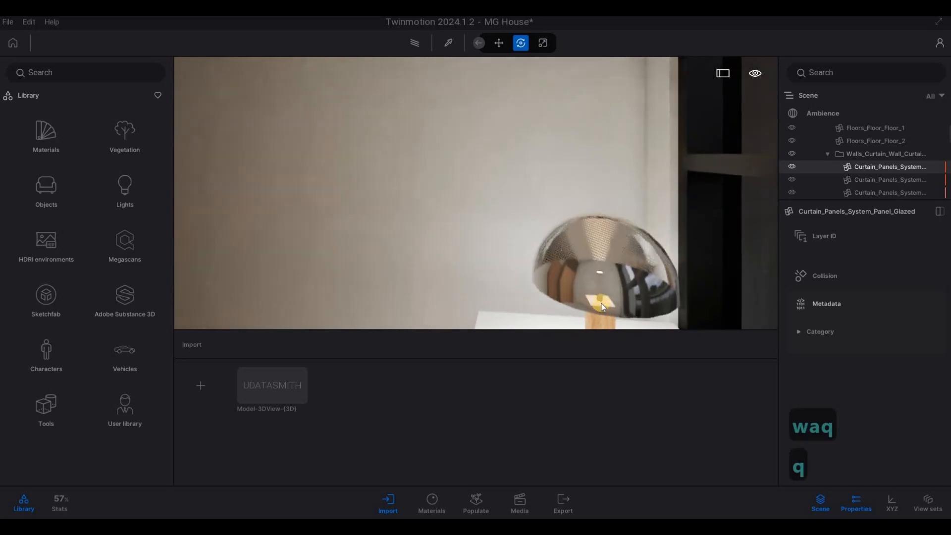
Select the ground-floor table lamp light sources together and set their color temperature to 3047K and intensity to 20 lm
{"action": "left_click", "coordinate": [602, 304]}
{"action": "left_click", "coordinate": [870, 180]}
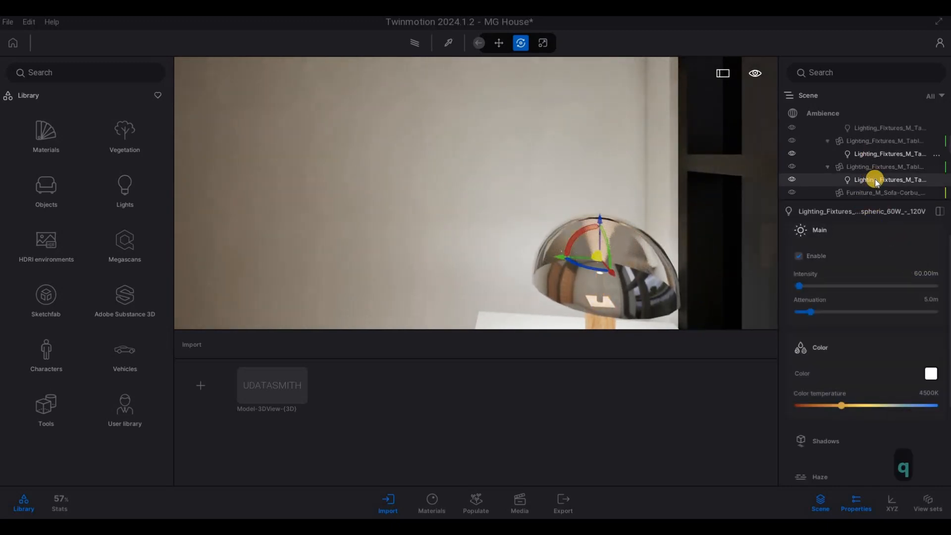
{"action": "left_click", "coordinate": [875, 155], "text": "ctrl"}
{"action": "scroll", "coordinate": [870, 180], "scroll_direction": "down", "scroll_amount": 3}
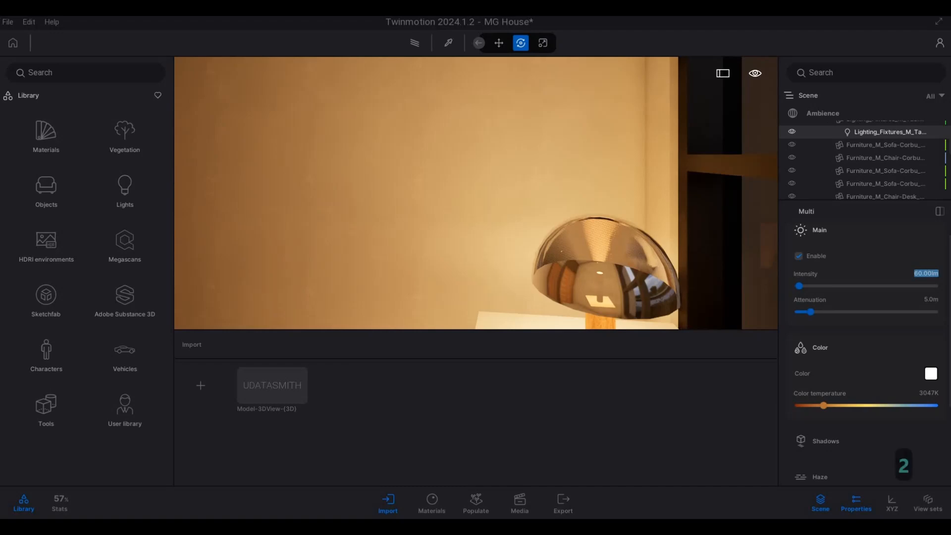
{"action": "type", "text": "20"}
{"action": "key", "text": "Return"}
Clear the selection, leave the room and examine the lighting across the house's front facade
{"action": "key", "text": "s"}
{"action": "key", "text": "d"}
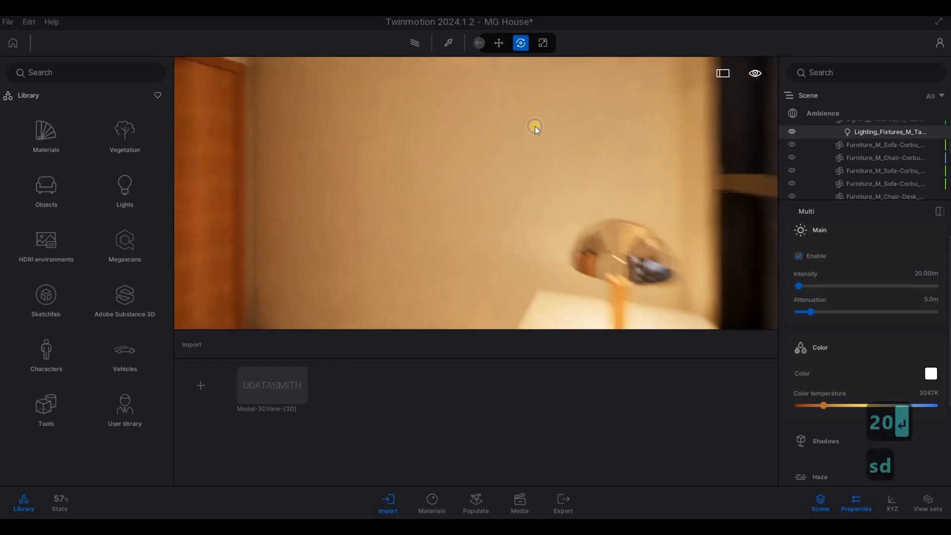
{"action": "key", "text": "a"}
{"action": "key", "text": "a"}
{"action": "key", "text": "a"}
{"action": "key", "text": "a"}
{"action": "key", "text": "a"}
{"action": "key", "text": "a"}
{"action": "key", "text": "a"}
{"action": "key", "text": "Escape"}
{"action": "key", "text": "Escape"}
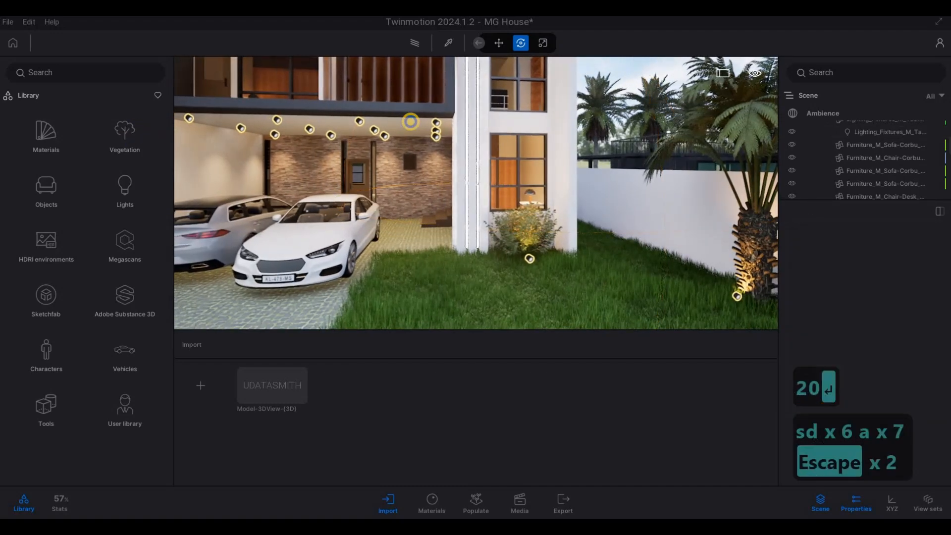
{"action": "key", "text": "s"}
{"action": "key", "text": "a"}
{"action": "key", "text": "s"}
{"action": "key", "text": "d"}
{"action": "key", "text": "w"}
{"action": "key", "text": "q"}
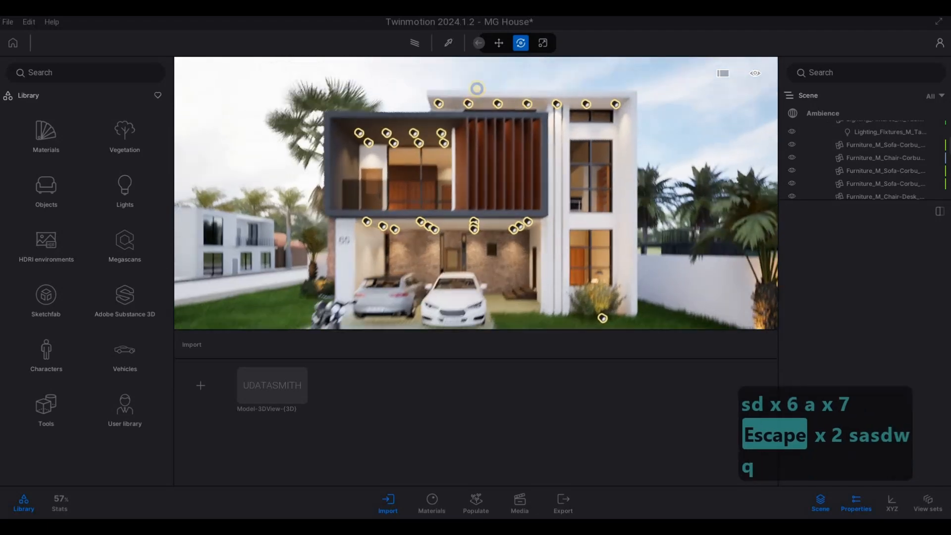
{"action": "key", "text": "a"}
{"action": "key", "text": "w"}
{"action": "key", "text": "e"}
{"action": "key", "text": "w"}
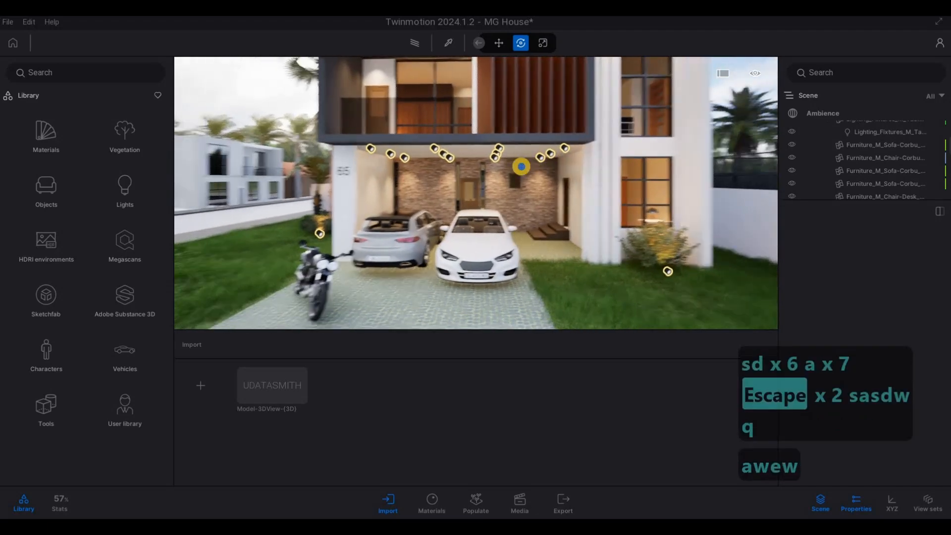
Enter the lamp-lit interior and examine the tall window beside the wooden door
{"action": "key", "text": "q"}
{"action": "key", "text": "q"}
{"action": "key", "text": "q"}
{"action": "key", "text": "q"}
{"action": "key", "text": "d"}
{"action": "key", "text": "d"}
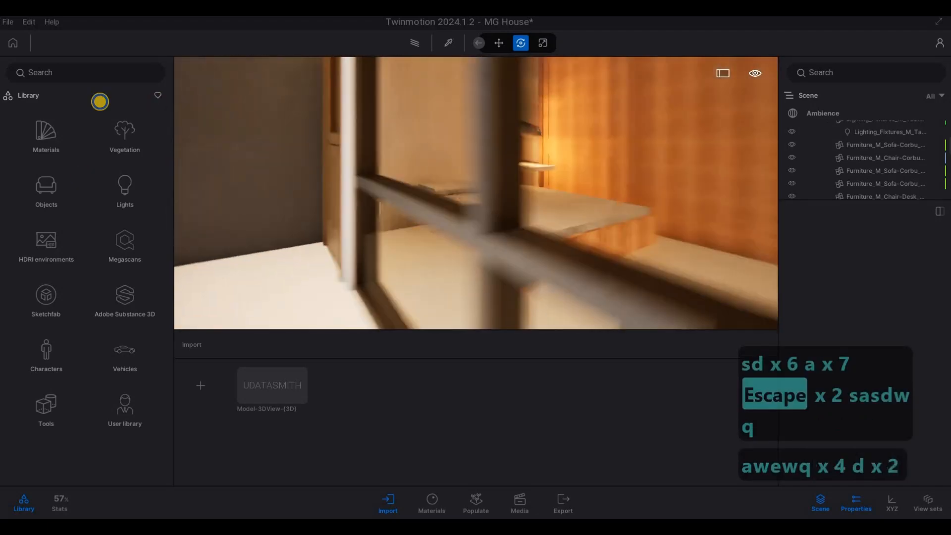
{"action": "key", "text": "d"}
{"action": "key", "text": "d"}
{"action": "key", "text": "d"}
{"action": "key", "text": "s"}
{"action": "key", "text": "s"}
{"action": "key", "text": "w"}
{"action": "key", "text": "d"}
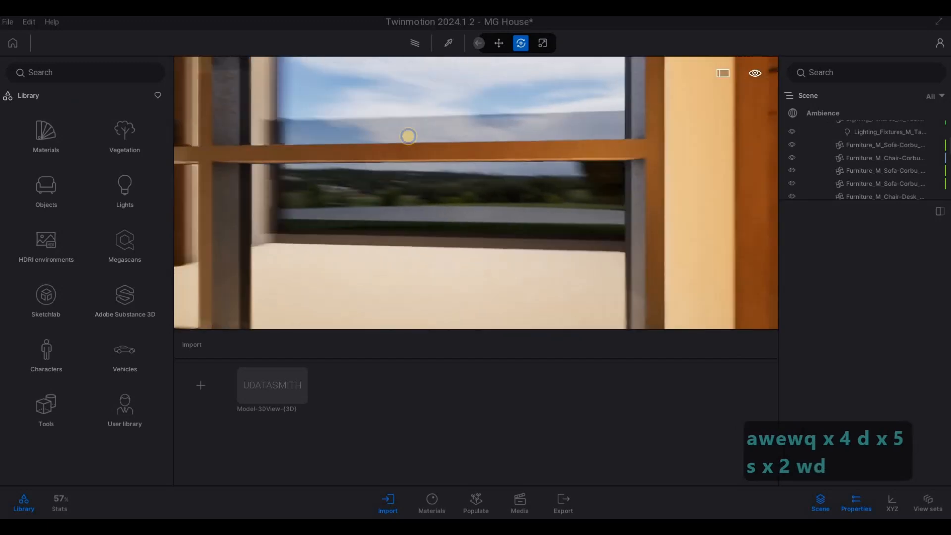
{"action": "key", "text": "s"}
{"action": "key", "text": "q"}
{"action": "key", "text": "s"}
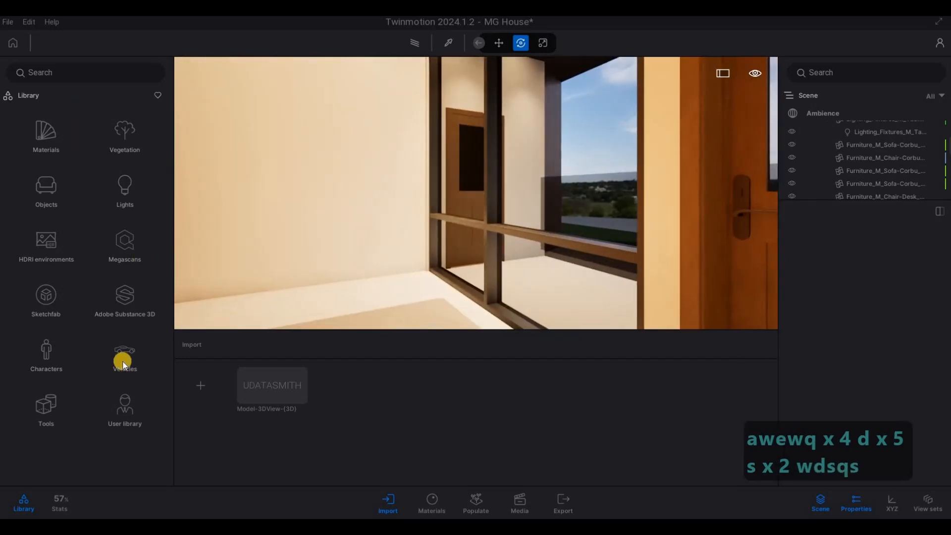
Search the Sketchfab library for curtain models
{"action": "left_click", "coordinate": [125, 297]}
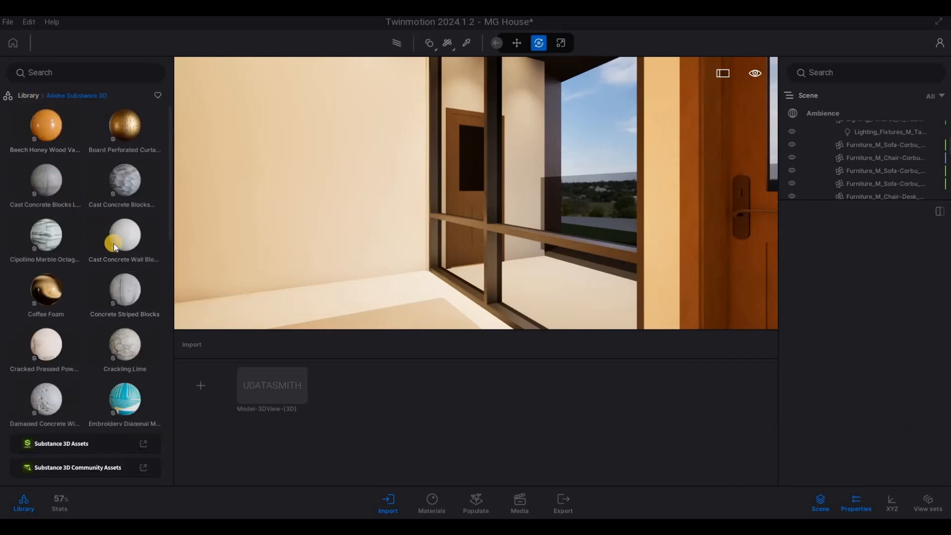
{"action": "left_click", "coordinate": [49, 302]}
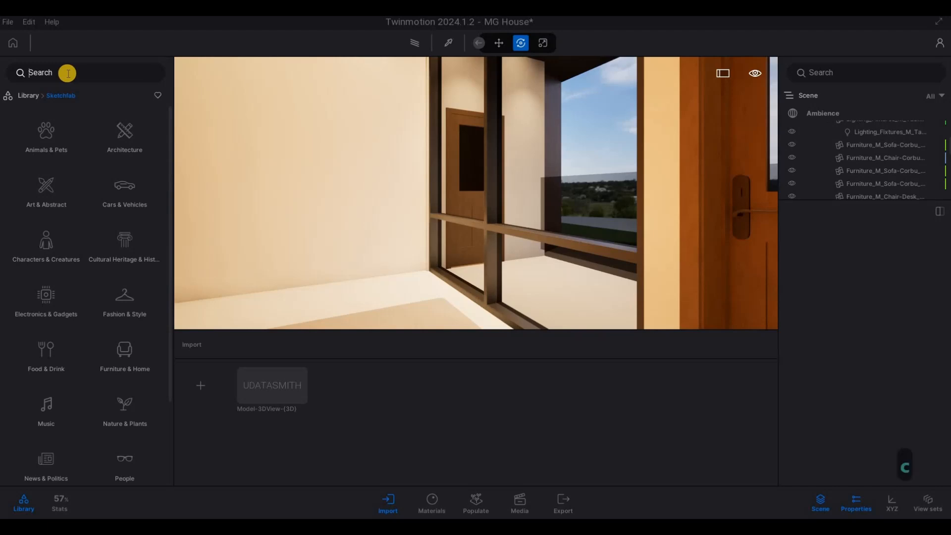
{"action": "type", "text": "curtain"}
{"action": "key", "text": "Return"}
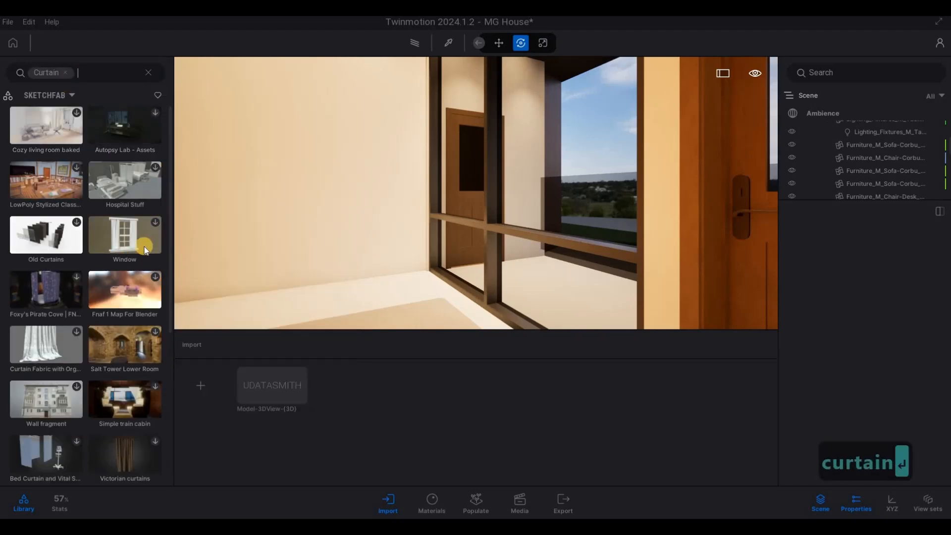
Browse the curtain results and download the "Curtain a prop" model and the grey "Curtains" model
{"action": "mouse_move", "coordinate": [147, 242]}
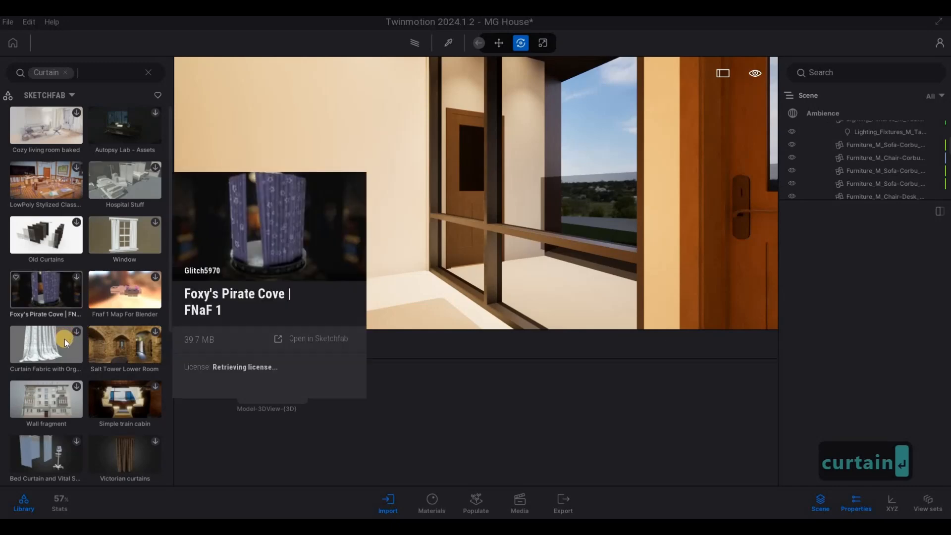
{"action": "mouse_move", "coordinate": [82, 354]}
{"action": "scroll", "coordinate": [83, 356], "scroll_direction": "down", "scroll_amount": 1}
{"action": "scroll", "coordinate": [81, 355], "scroll_direction": "down", "scroll_amount": 6}
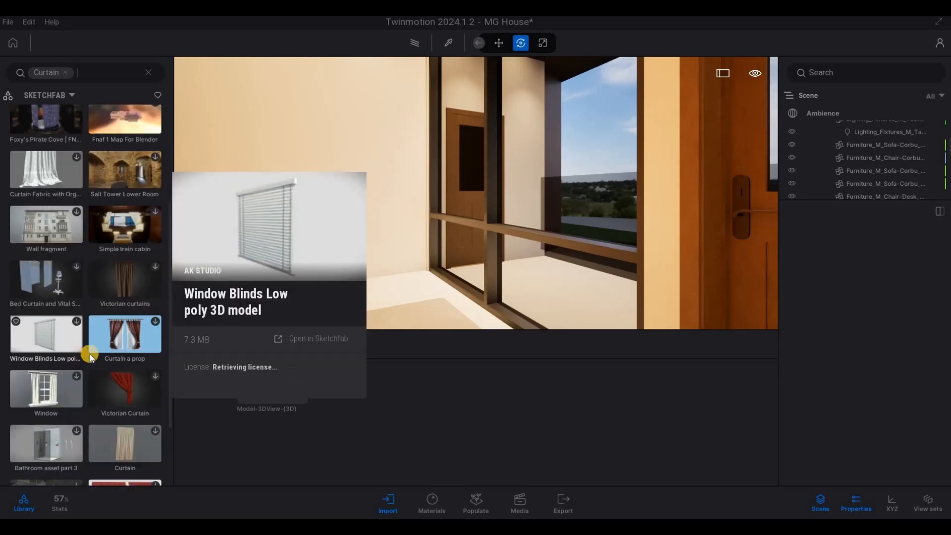
{"action": "mouse_move", "coordinate": [124, 353]}
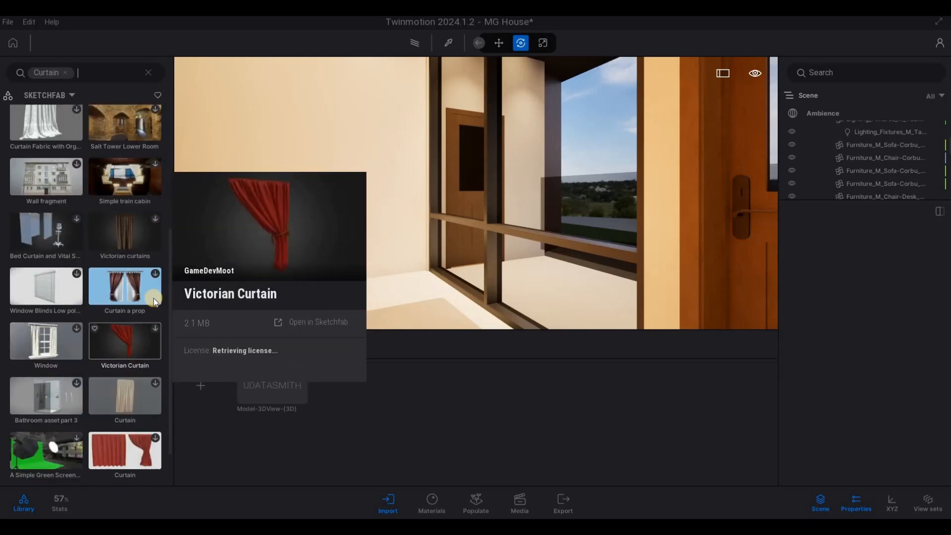
{"action": "mouse_move", "coordinate": [157, 278]}
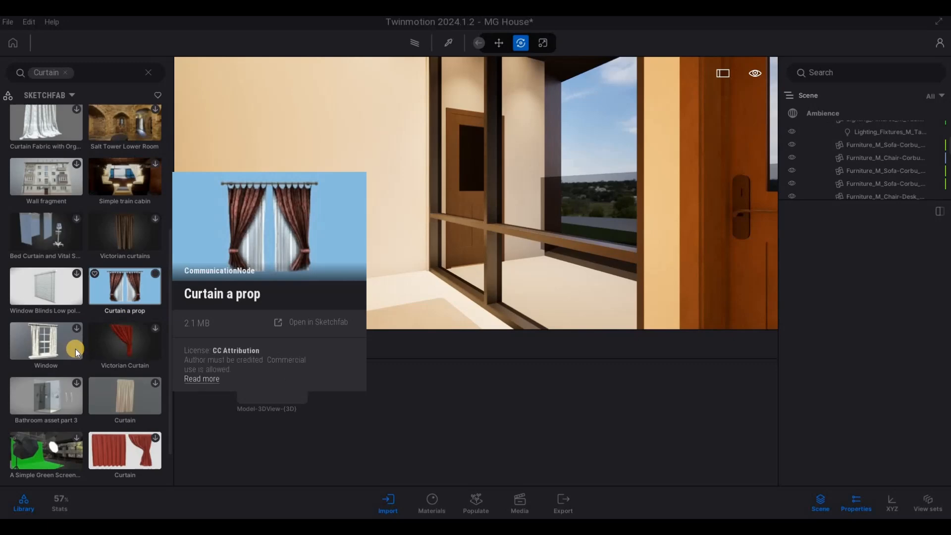
{"action": "scroll", "coordinate": [75, 348], "scroll_direction": "down", "scroll_amount": 2}
{"action": "scroll", "coordinate": [86, 346], "scroll_direction": "down", "scroll_amount": 8}
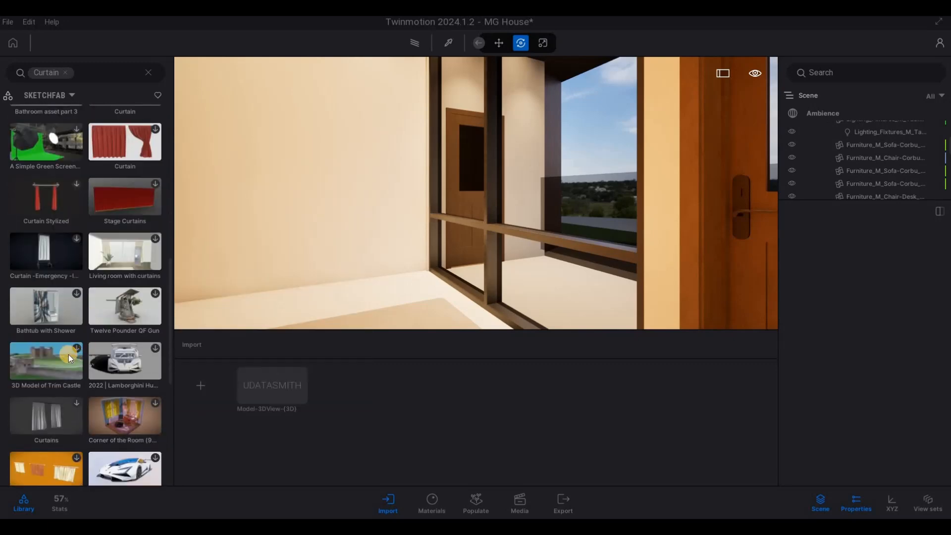
{"action": "scroll", "coordinate": [59, 353], "scroll_direction": "down", "scroll_amount": 2}
{"action": "mouse_move", "coordinate": [49, 352]}
{"action": "left_click", "coordinate": [75, 342]}
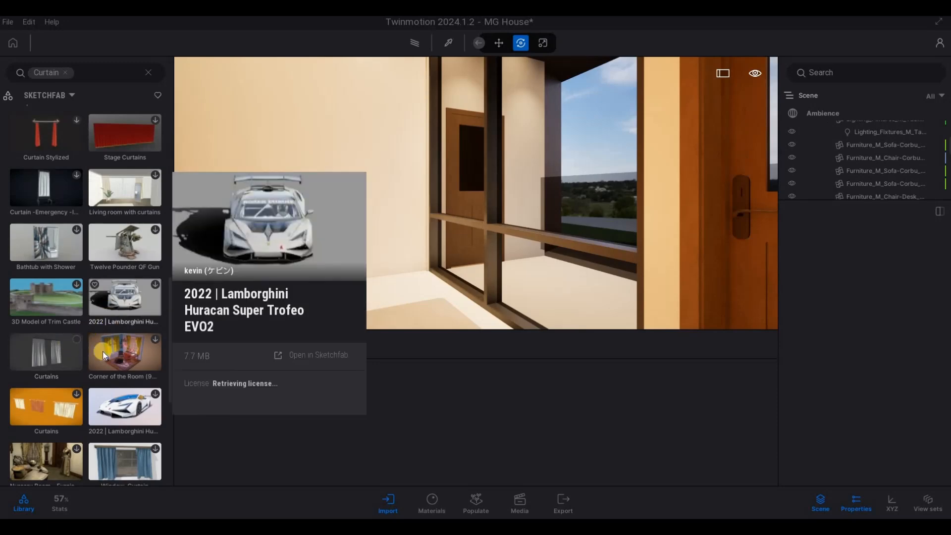
Browse further through the results and download the "Curtain" model with dark drapes and a white inner layer
{"action": "scroll", "coordinate": [105, 375], "scroll_direction": "down", "scroll_amount": 6}
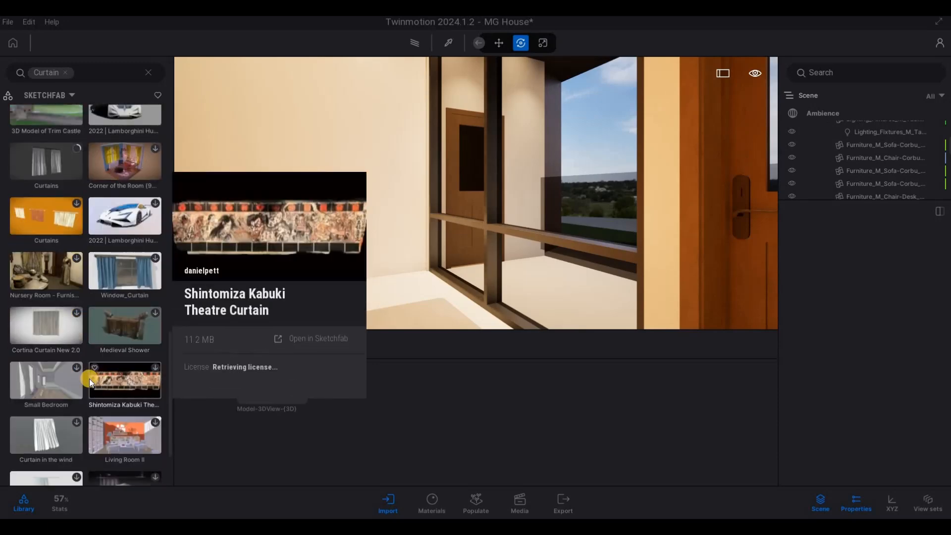
{"action": "scroll", "coordinate": [85, 385], "scroll_direction": "down", "scroll_amount": 4}
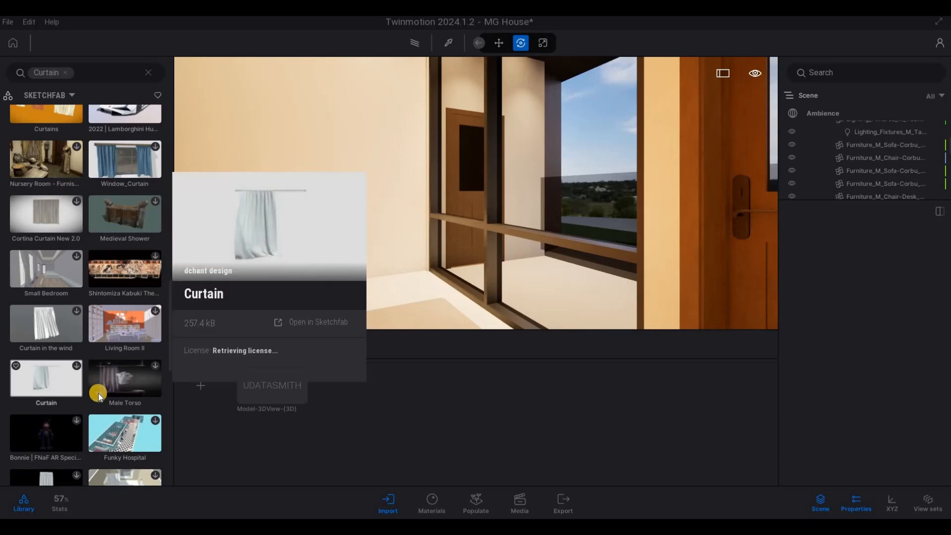
{"action": "scroll", "coordinate": [96, 400], "scroll_direction": "down", "scroll_amount": 6}
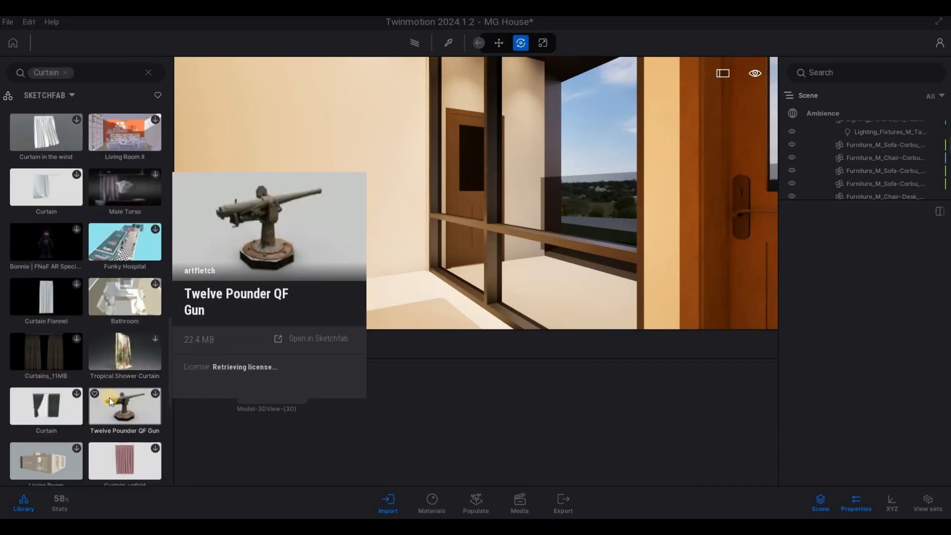
{"action": "mouse_move", "coordinate": [77, 396]}
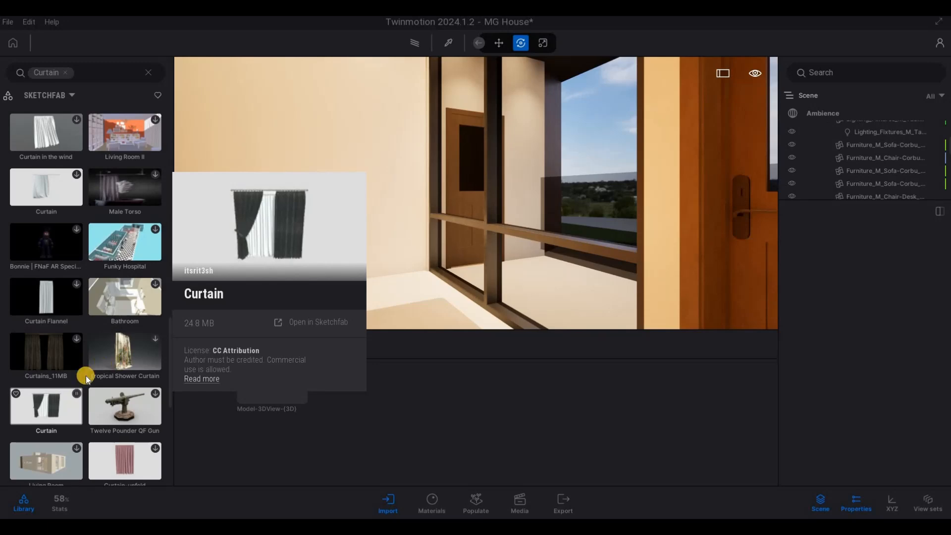
{"action": "scroll", "coordinate": [91, 361], "scroll_direction": "up", "scroll_amount": 3}
{"action": "scroll", "coordinate": [92, 362], "scroll_direction": "up", "scroll_amount": 6}
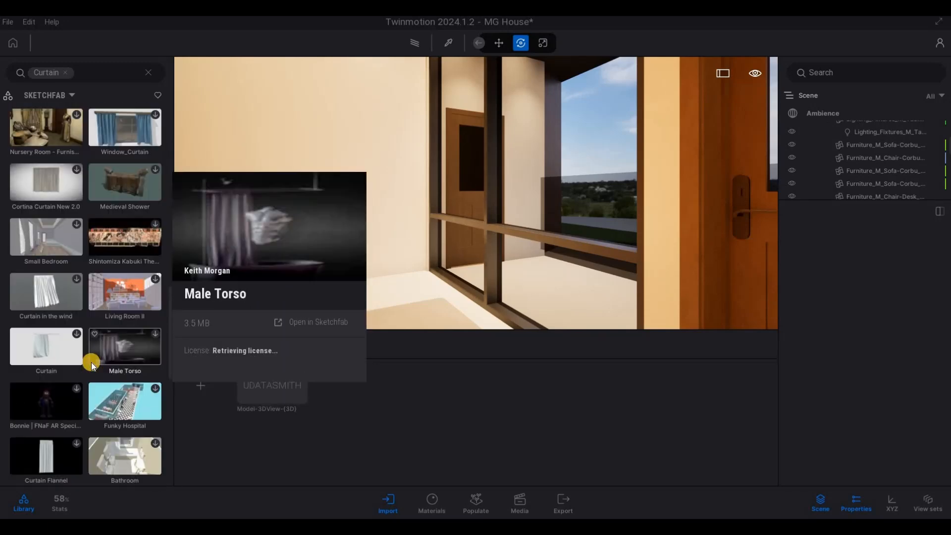
Face the tall window and wooden door inside the room and return to "Curtain a prop" in the results
{"action": "key", "text": "s"}
{"action": "key", "text": "a"}
{"action": "key", "text": "q"}
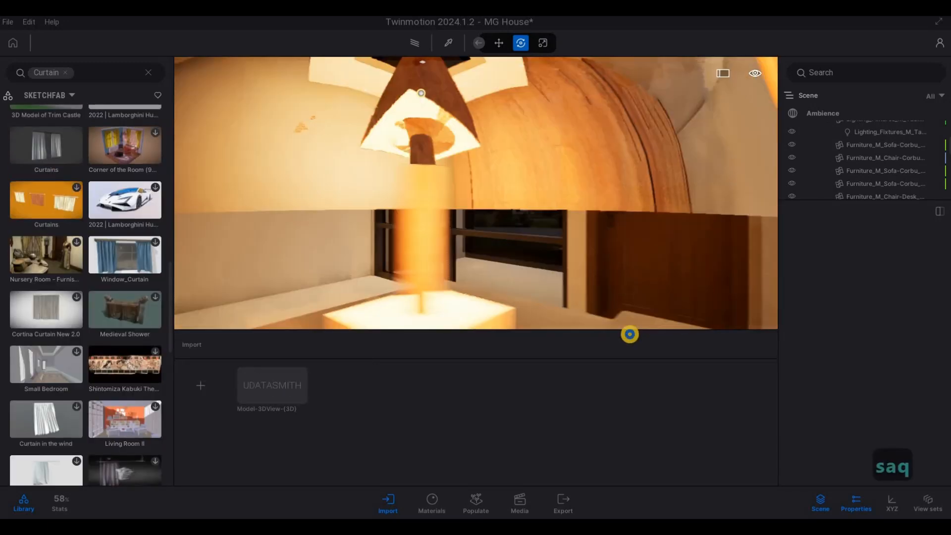
{"action": "key", "text": "a"}
{"action": "key", "text": "s"}
{"action": "key", "text": "w"}
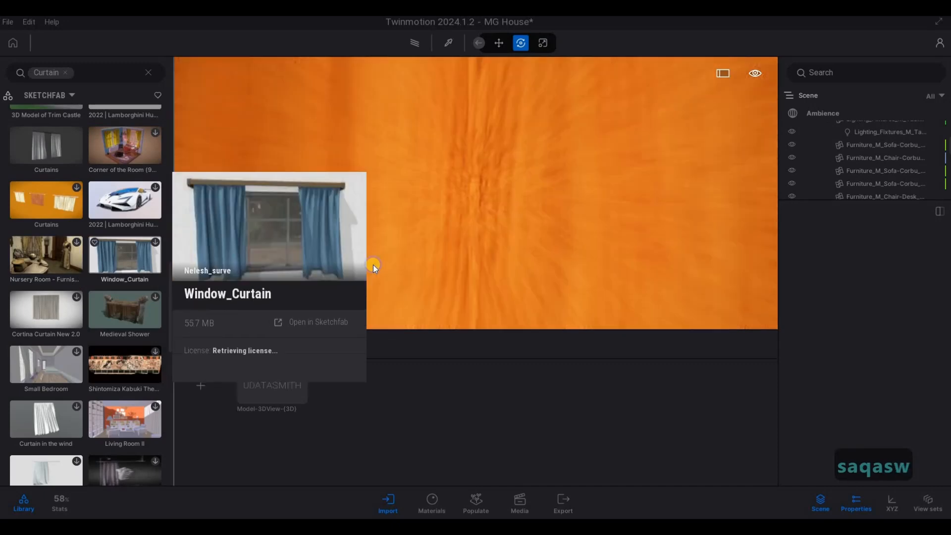
{"action": "key", "text": "d"}
{"action": "key", "text": "s"}
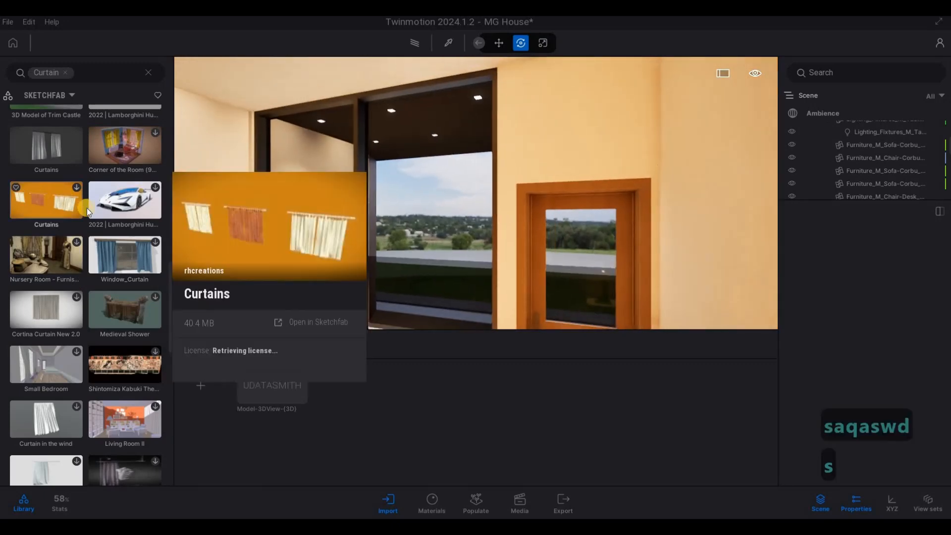
{"action": "scroll", "coordinate": [94, 211], "scroll_direction": "up", "scroll_amount": 6}
{"action": "scroll", "coordinate": [116, 218], "scroll_direction": "up", "scroll_amount": 10}
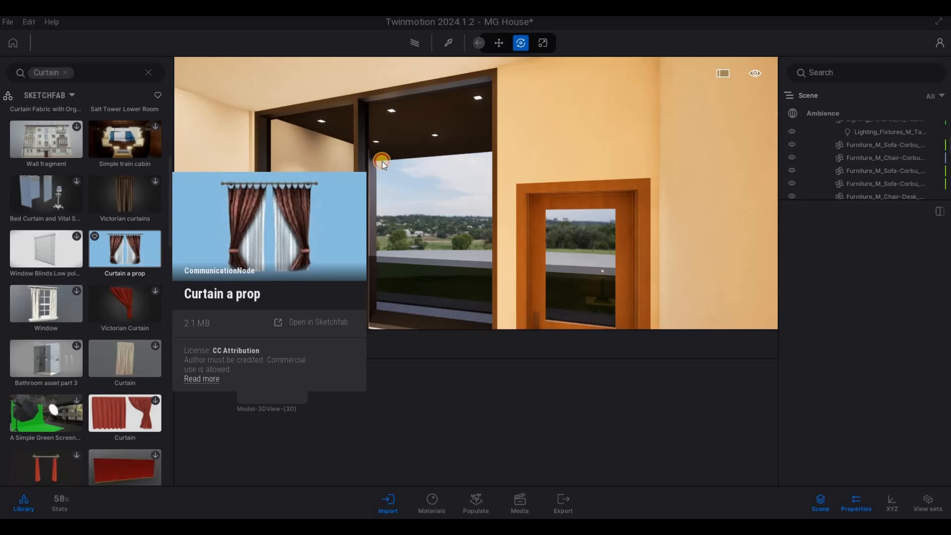
Try placing the "Curtain a prop" model in the room next to the tall window
{"action": "left_click_drag", "start_coordinate": [383, 165], "coordinate": [246, 312]}
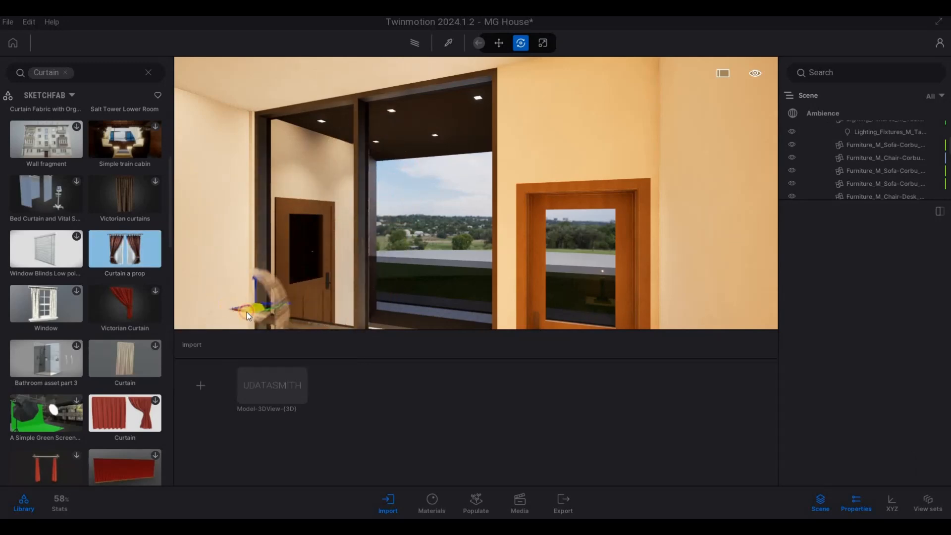
{"action": "key", "text": "s"}
{"action": "left_click_drag", "start_coordinate": [309, 333], "coordinate": [439, 270]}
{"action": "key", "text": "w"}
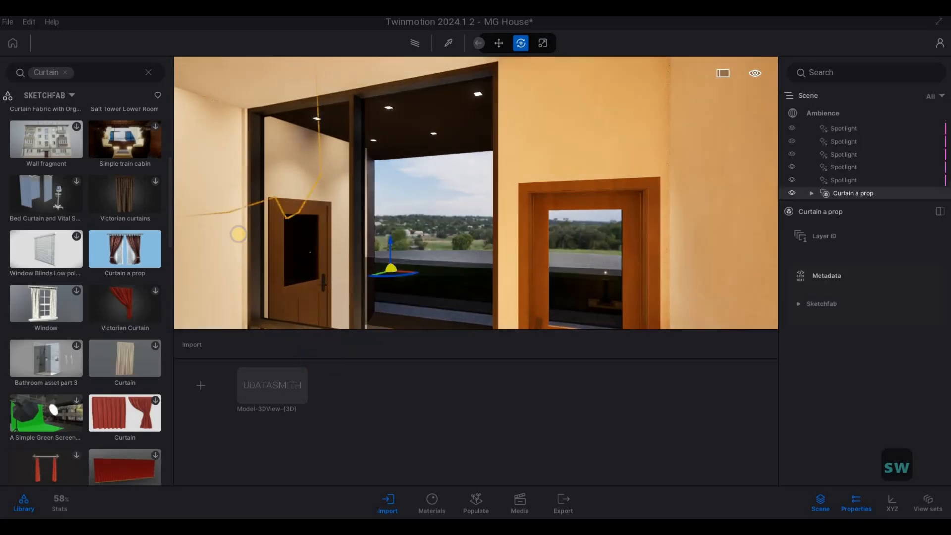
{"action": "left_click_drag", "start_coordinate": [521, 238], "coordinate": [488, 297]}
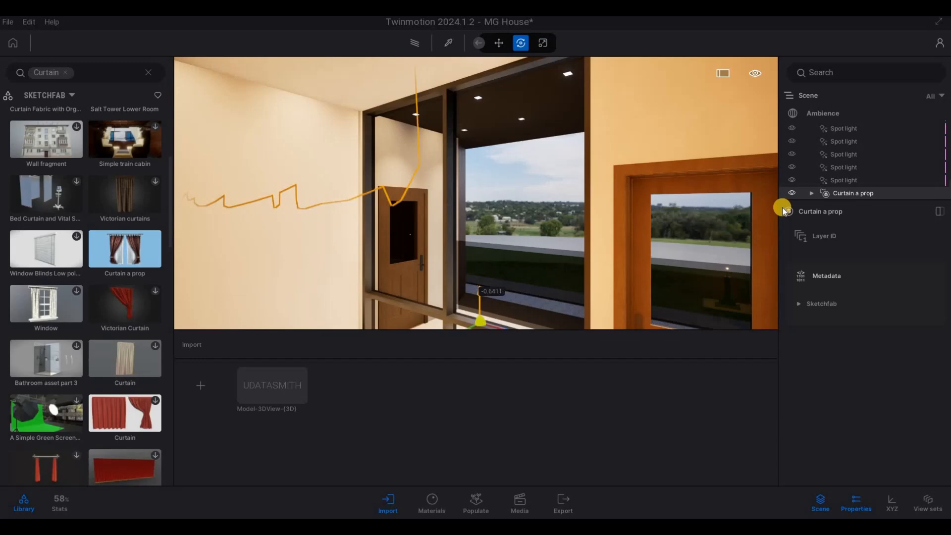
Delete the "Curtain a prop" model from the scene
{"action": "left_click", "coordinate": [845, 182]}
{"action": "left_click", "coordinate": [841, 195]}
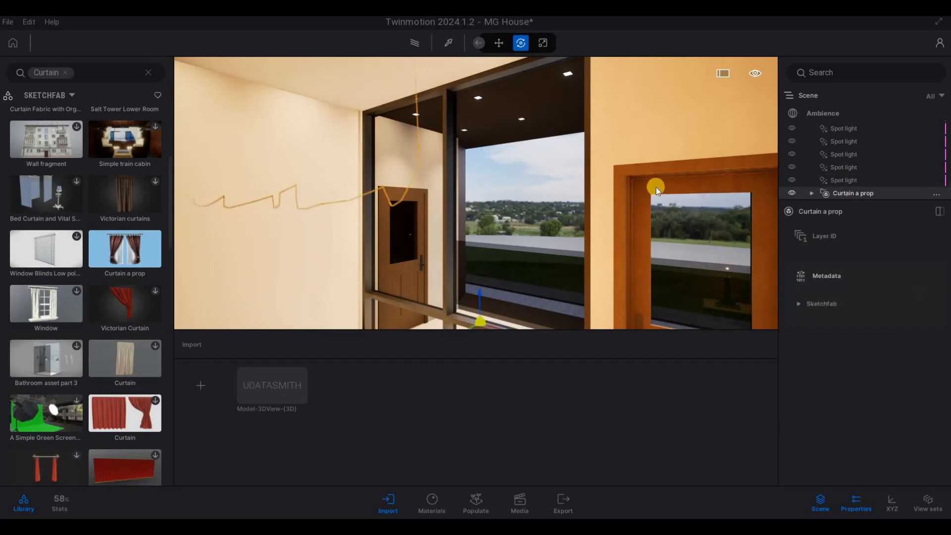
{"action": "key", "text": "Delete"}
Try "Curtain a prop" again on the floor near the window, then delete it after moving outside the house
{"action": "right_click_drag", "start_coordinate": [471, 177], "coordinate": [465, 228]}
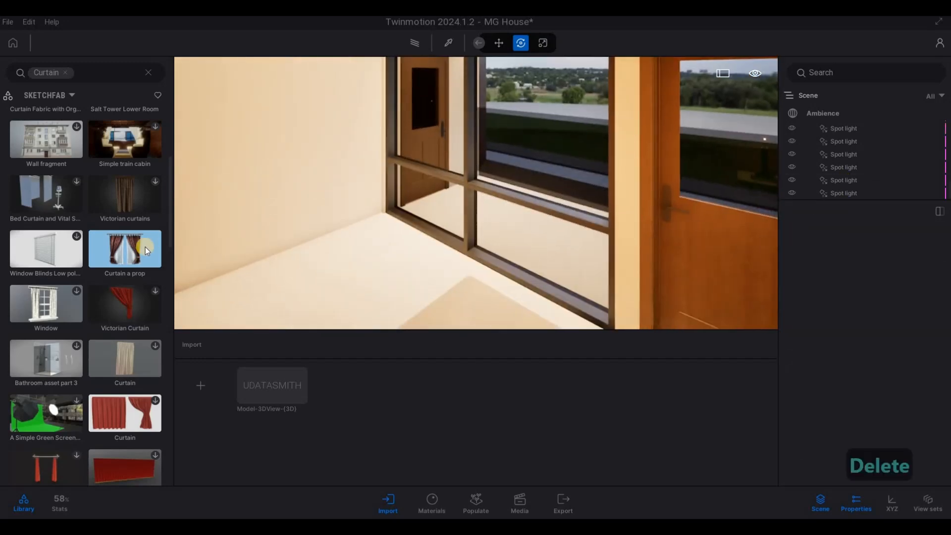
{"action": "left_click_drag", "start_coordinate": [369, 254], "coordinate": [370, 257]}
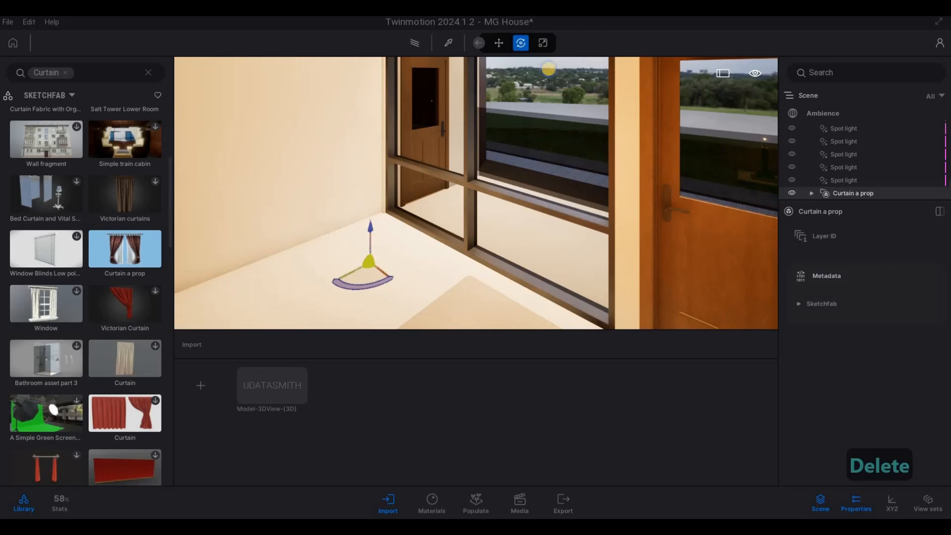
{"action": "key", "text": "a"}
{"action": "right_click_drag", "start_coordinate": [615, 35], "coordinate": [375, 162]}
{"action": "key", "text": "w"}
{"action": "key", "text": "d"}
{"action": "key", "text": "d"}
{"action": "key", "text": "d"}
{"action": "key", "text": "d"}
{"action": "key", "text": "d"}
{"action": "key", "text": "s"}
{"action": "key", "text": "s"}
{"action": "key", "text": "s"}
{"action": "key", "text": "s"}
{"action": "key", "text": "s"}
{"action": "key", "text": "s"}
{"action": "key", "text": "w"}
{"action": "key", "text": "q"}
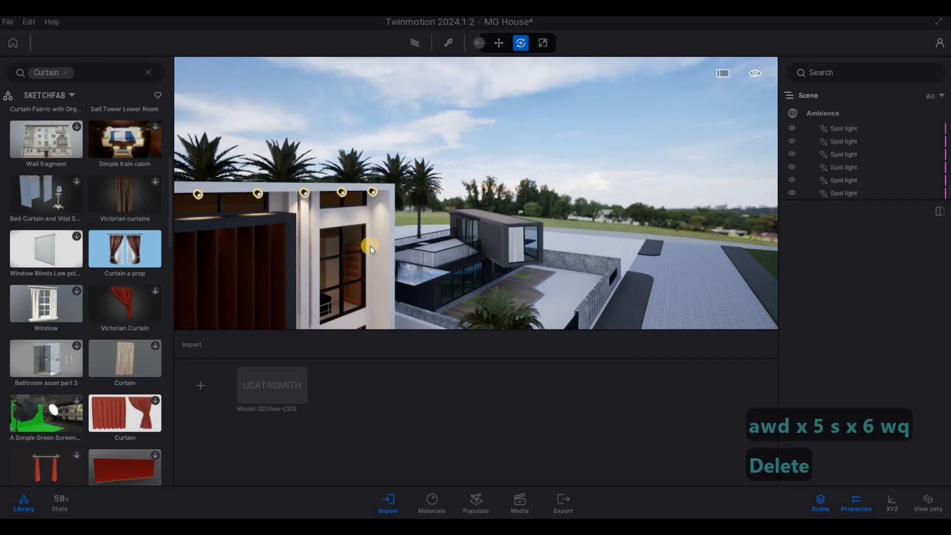
Examine the front facade and its windows from outside above the garden
{"action": "key", "text": "e"}
{"action": "key", "text": "s"}
{"action": "key", "text": "e"}
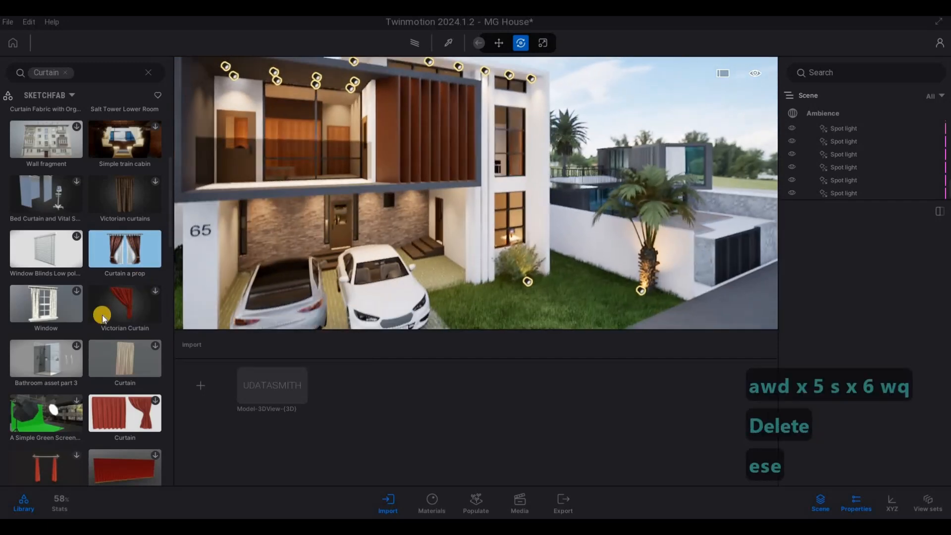
Find the white "Curtains" model among the Sketchfab curtain results and place it on the driveway in front of the house
{"action": "key", "text": "s"}
{"action": "key", "text": "e"}
{"action": "mouse_move", "coordinate": [111, 350]}
{"action": "scroll", "coordinate": [111, 350], "scroll_direction": "down", "scroll_amount": 1}
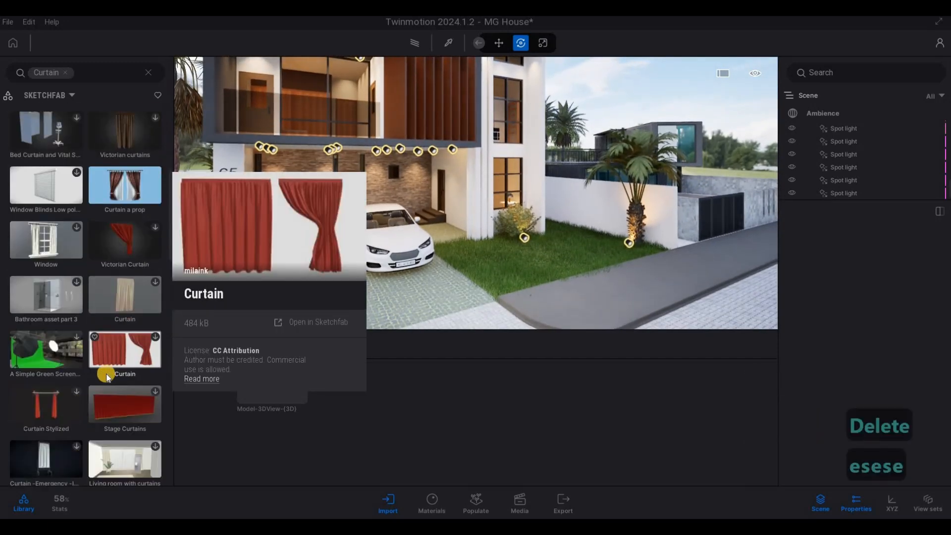
{"action": "scroll", "coordinate": [106, 373], "scroll_direction": "down", "scroll_amount": 6}
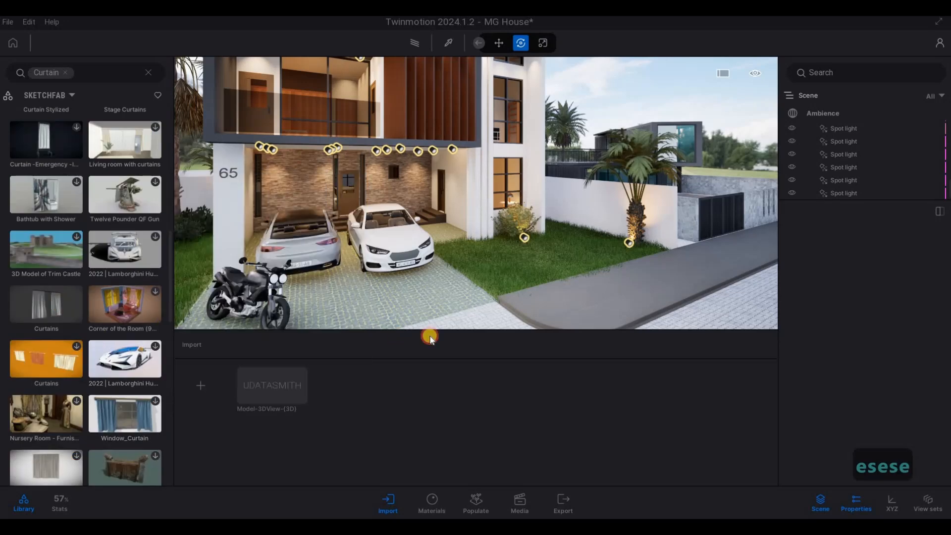
{"action": "left_click_drag", "start_coordinate": [430, 338], "coordinate": [452, 317]}
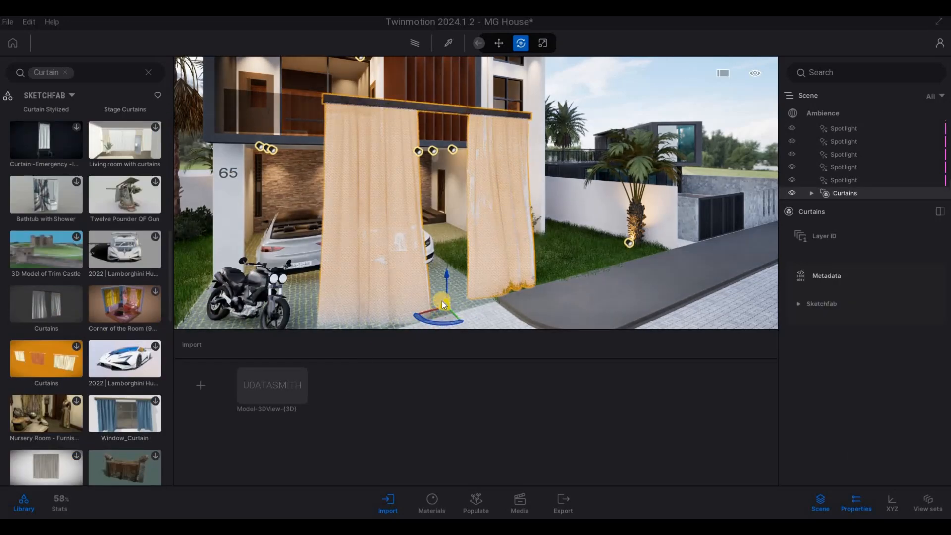
Examine the placed curtains' fabric and proportions up close from several angles against the front facade
{"action": "key", "text": "q"}
{"action": "key", "text": "w"}
{"action": "key", "text": "s"}
{"action": "key", "text": "a"}
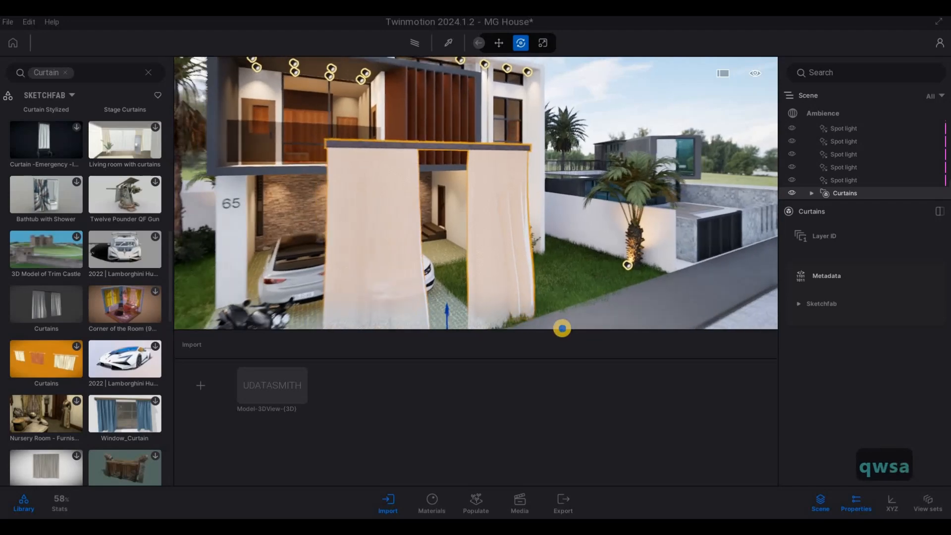
{"action": "key", "text": "w"}
{"action": "key", "text": "d"}
{"action": "key", "text": "w"}
{"action": "key", "text": "e"}
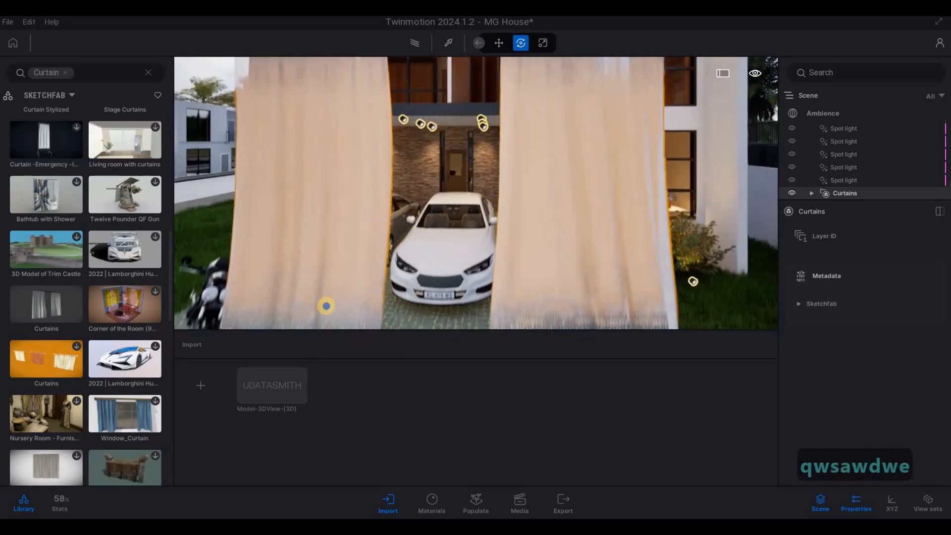
{"action": "key", "text": "s"}
{"action": "key", "text": "s"}
{"action": "key", "text": "a"}
{"action": "key", "text": "q"}
{"action": "key", "text": "a"}
Preview the curtains in front of the house with the path tracer, then return to the real-time view
{"action": "key", "text": "s"}
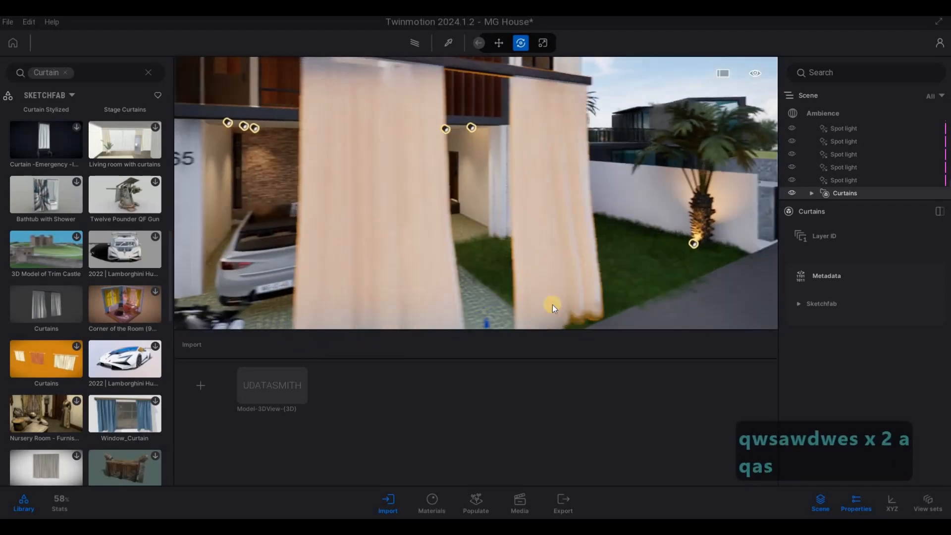
{"action": "key", "text": "s"}
{"action": "key", "text": "s"}
{"action": "key", "text": "s"}
{"action": "key", "text": "s"}
{"action": "key", "text": "s"}
{"action": "key", "text": "s"}
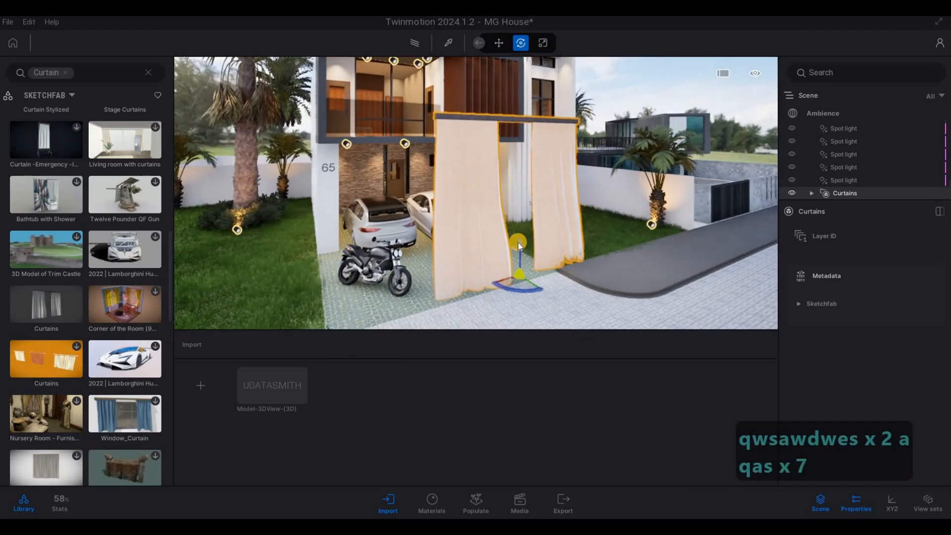
{"action": "left_click", "coordinate": [415, 46]}
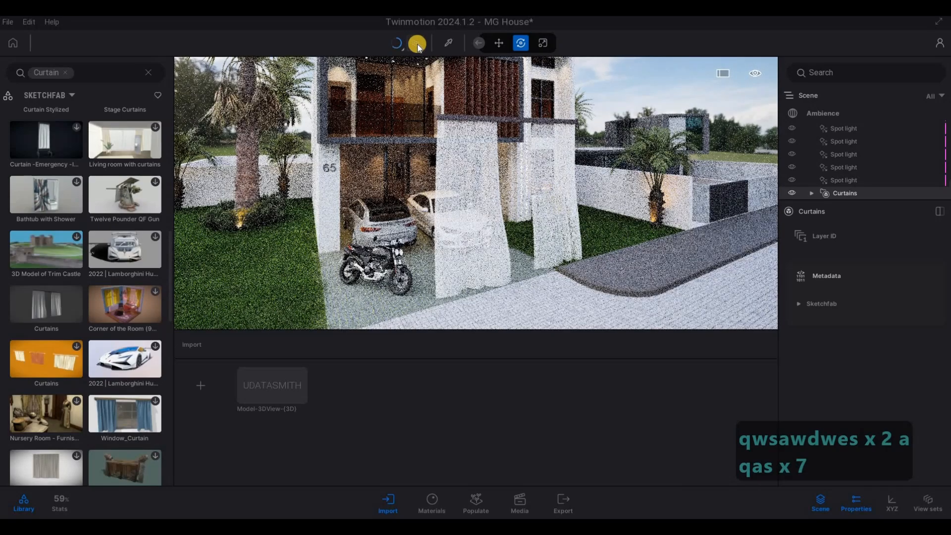
{"action": "key", "text": "r"}
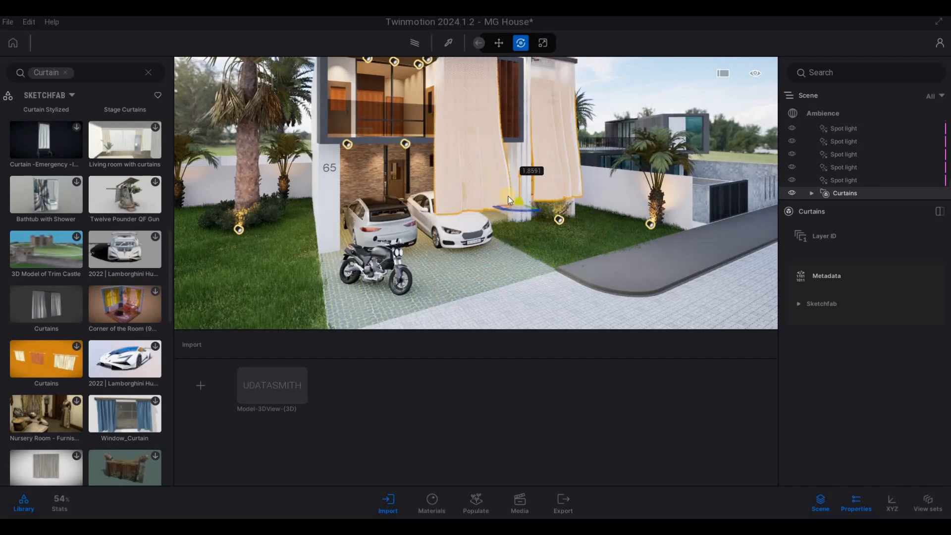
Raise the curtains to the upper floor and move them about 11.6 m back toward the balcony window
{"action": "key", "text": "q"}
{"action": "key", "text": "q"}
{"action": "key", "text": "s"}
{"action": "key", "text": "Tab"}
{"action": "left_click_drag", "start_coordinate": [542, 279], "coordinate": [419, 218]}
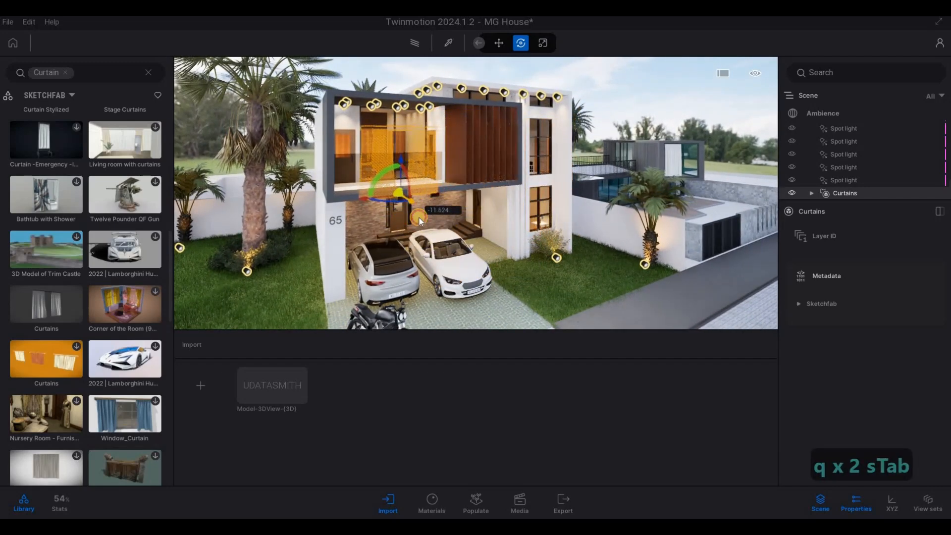
{"action": "key", "text": "w"}
{"action": "key", "text": "w"}
{"action": "key", "text": "q"}
{"action": "key", "text": "a"}
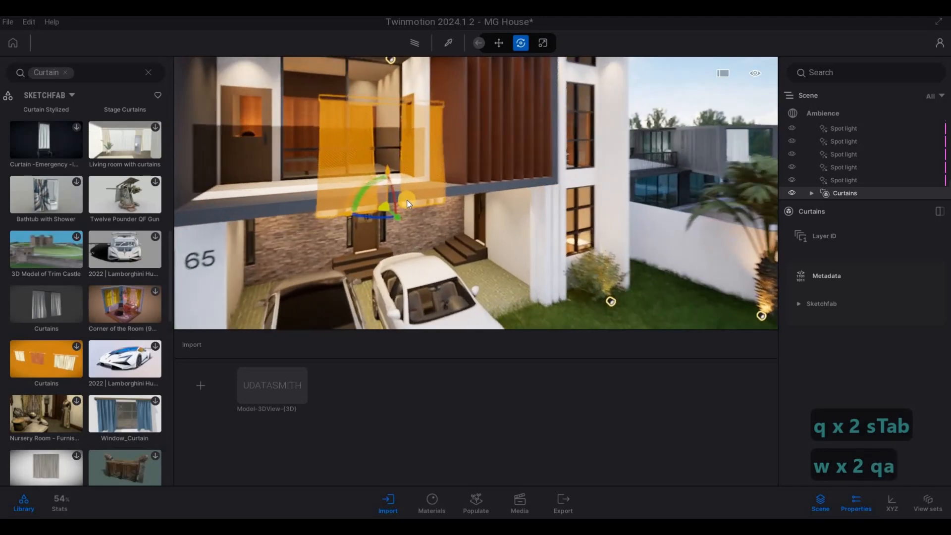
{"action": "key", "text": "q"}
{"action": "key", "text": "s"}
{"action": "key", "text": "s"}
{"action": "key", "text": "d"}
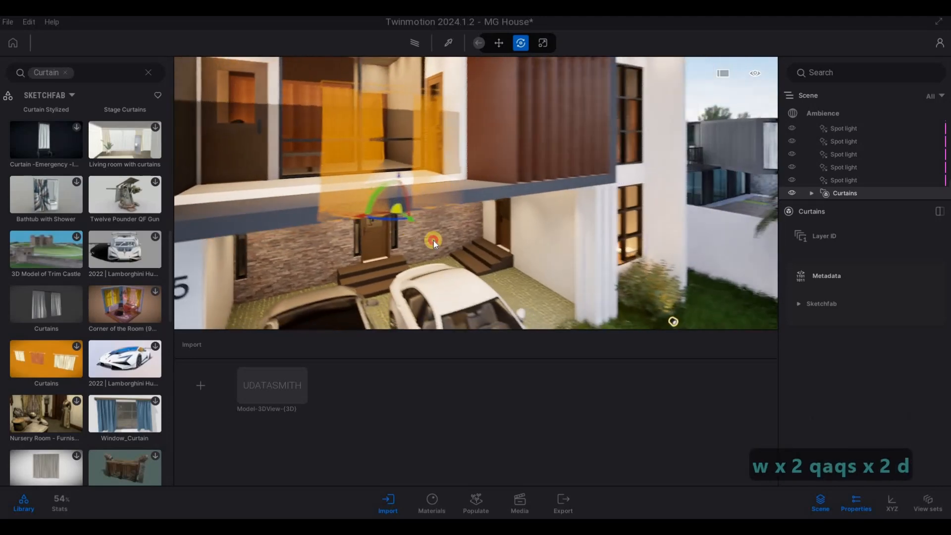
Bring the curtains back out in front of the facade and scale them down, with a vertical factor of about 1.07
{"action": "key", "text": "s"}
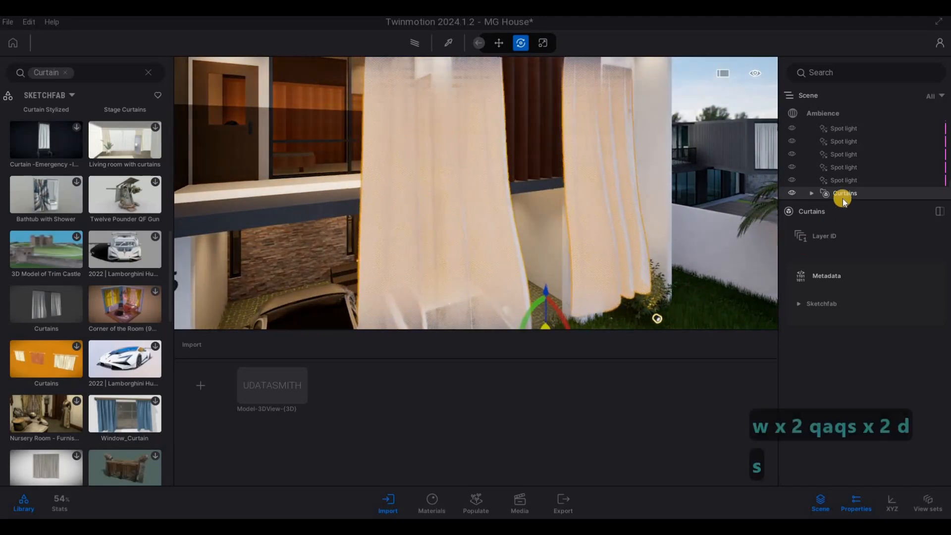
{"action": "key", "text": "d"}
{"action": "right_click", "coordinate": [842, 193]}
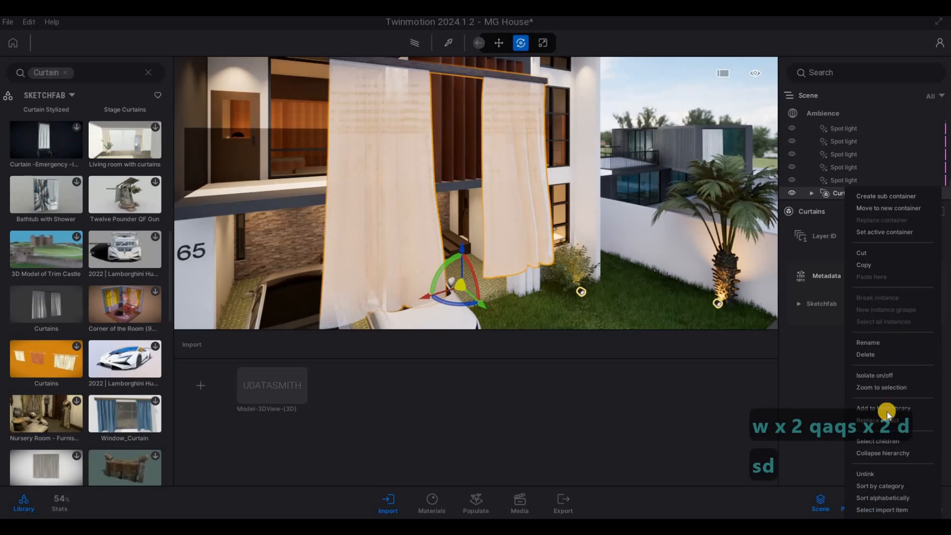
{"action": "left_click", "coordinate": [522, 250]}
{"action": "key", "text": "s"}
{"action": "key", "text": "d"}
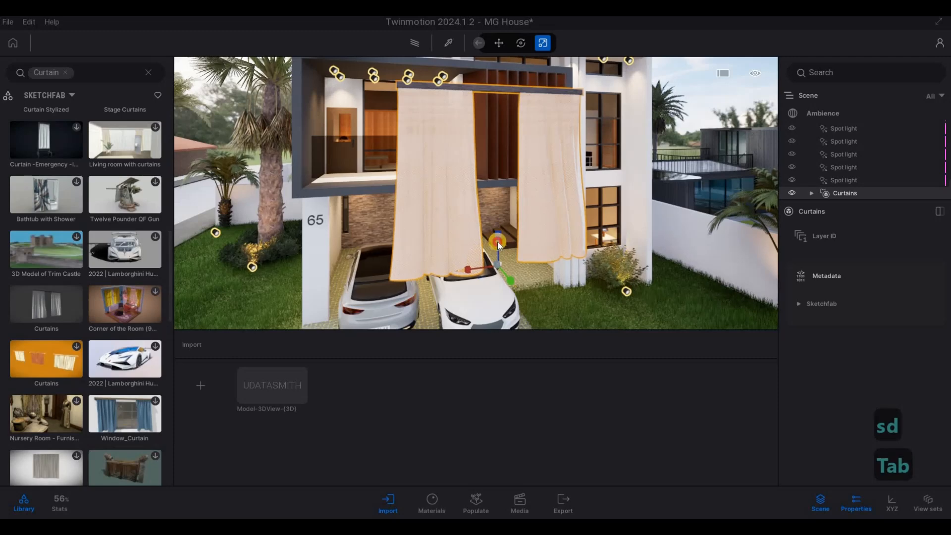
{"action": "mouse_move", "coordinate": [498, 242]}
{"action": "left_mouse_down"}
{"action": "mouse_move", "coordinate": [472, 269]}
{"action": "mouse_move", "coordinate": [488, 269]}
{"action": "mouse_move", "coordinate": [496, 240]}
{"action": "left_mouse_up"}
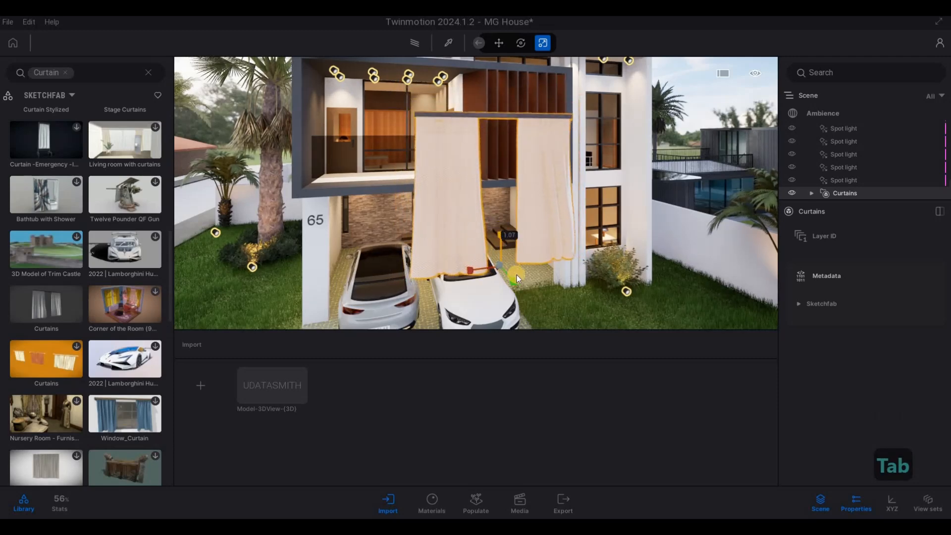
{"action": "key", "text": "Tab"}
{"action": "key", "text": "Tab"}
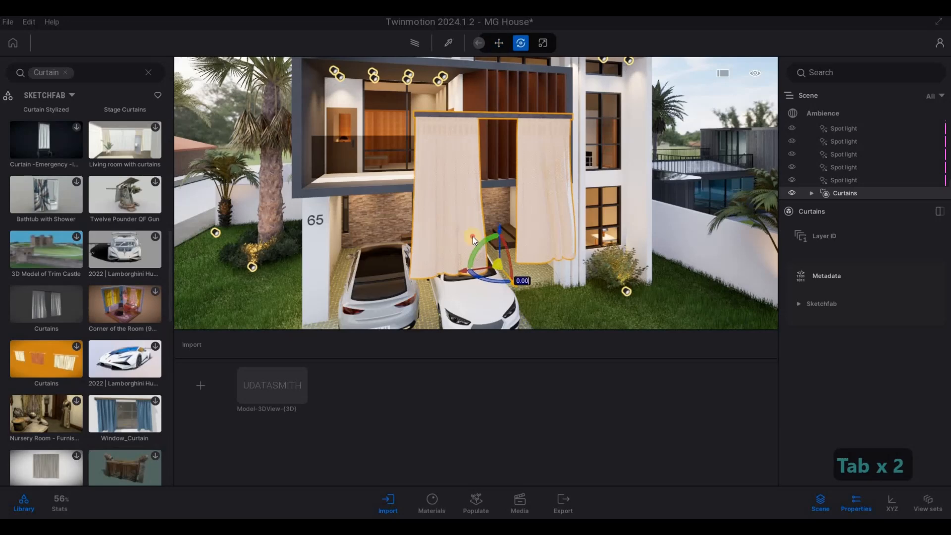
Move the curtains back to the upper balcony and adjust their height and sideways position at the glazed opening
{"action": "left_click_drag", "start_coordinate": [473, 238], "coordinate": [442, 214]}
{"action": "key", "text": "w"}
{"action": "key", "text": "q"}
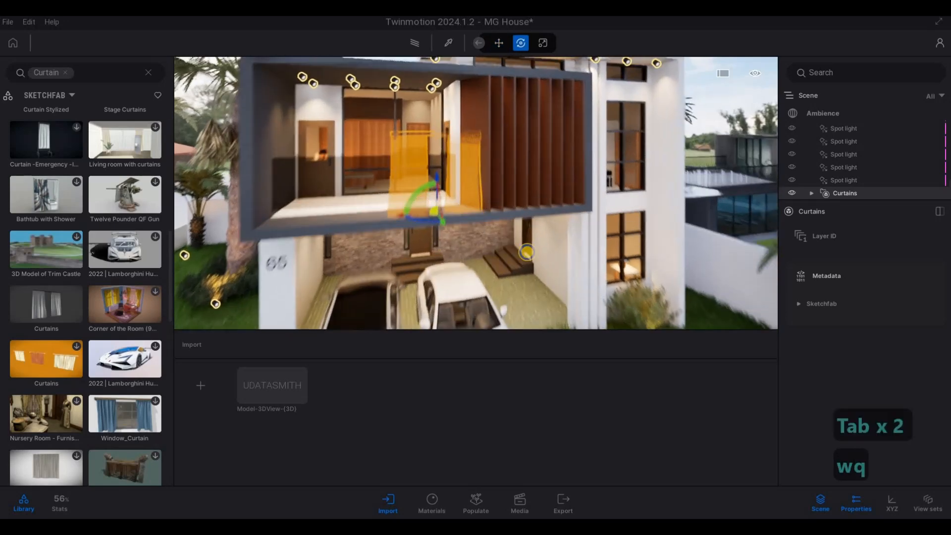
{"action": "key", "text": "a"}
{"action": "key", "text": "e"}
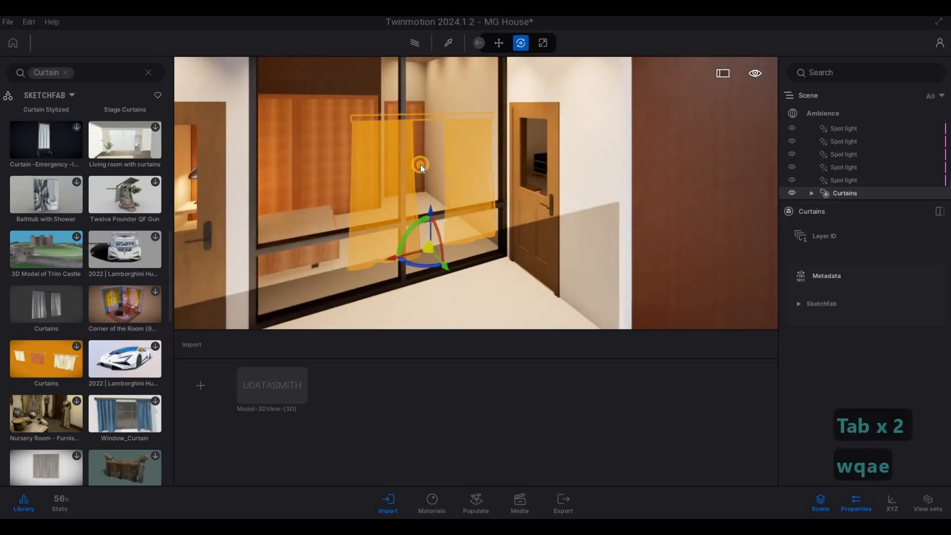
{"action": "left_click_drag", "start_coordinate": [496, 237], "coordinate": [503, 239]}
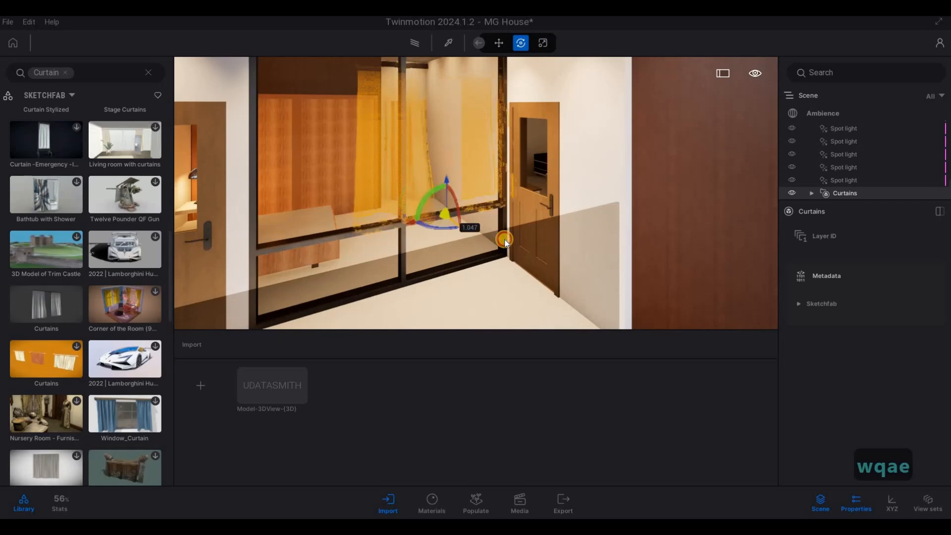
{"action": "left_click_drag", "start_coordinate": [444, 249], "coordinate": [332, 284]}
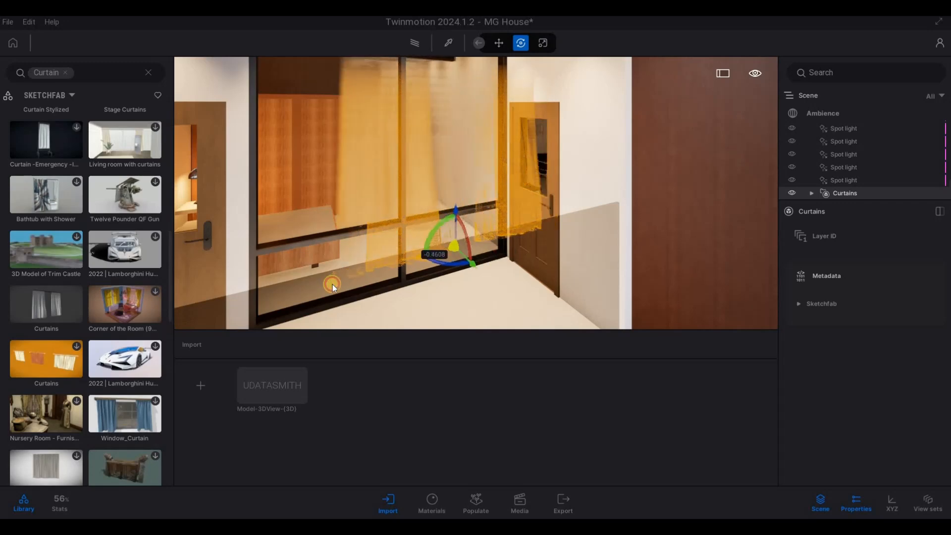
Line the curtains up behind the balcony's glazed window frame
{"action": "key", "text": "w"}
{"action": "key", "text": "s"}
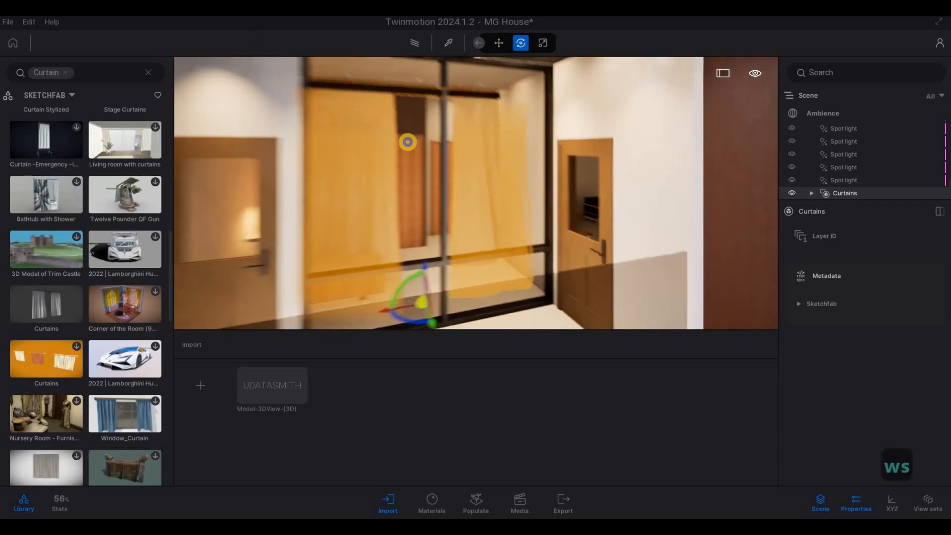
{"action": "key", "text": "w"}
{"action": "key", "text": "a"}
{"action": "key", "text": "s"}
{"action": "key", "text": "a"}
{"action": "key", "text": "s"}
{"action": "right_click_drag", "start_coordinate": [377, 102], "coordinate": [427, 286]}
From inside the upper-floor room, move the curtains closer to the glazed window beside the bed
{"action": "key", "text": "a"}
{"action": "key", "text": "e"}
{"action": "key", "text": "s"}
{"action": "key", "text": "a"}
{"action": "key", "text": "e"}
{"action": "key", "text": "d"}
{"action": "key", "text": "w"}
{"action": "key", "text": "a"}
{"action": "key", "text": "w"}
{"action": "key", "text": "d"}
{"action": "key", "text": "s"}
{"action": "key", "text": "d"}
{"action": "key", "text": "q"}
{"action": "key", "text": "s"}
{"action": "key", "text": "d"}
{"action": "key", "text": "s"}
{"action": "left_click_drag", "start_coordinate": [426, 284], "coordinate": [436, 251]}
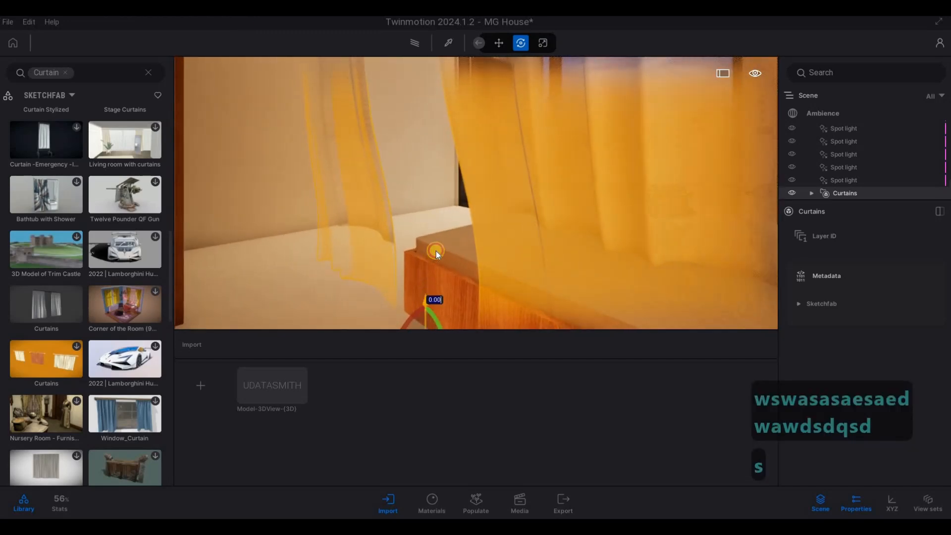
{"action": "left_click_drag", "start_coordinate": [391, 308], "coordinate": [554, 257]}
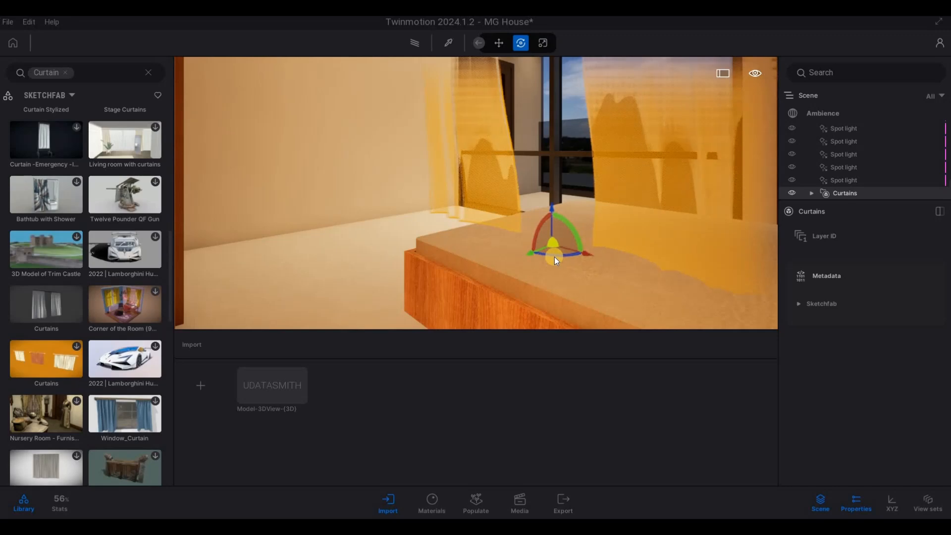
Rotate the curtains 180° about the vertical axis and position them against the inside of the window
{"action": "type", "text": "0"}
{"action": "key", "text": "Return"}
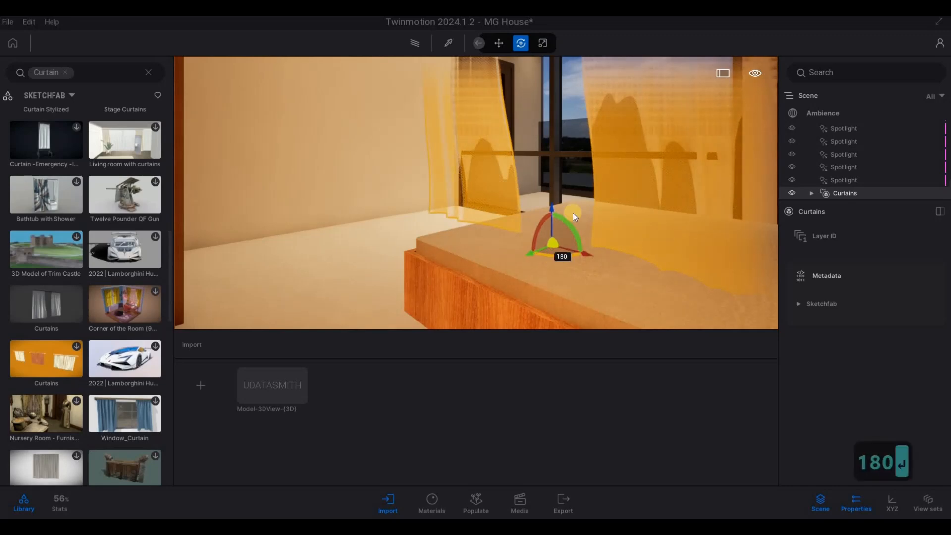
{"action": "right_click_drag", "start_coordinate": [553, 247], "coordinate": [548, 183]}
{"action": "scroll", "coordinate": [548, 183], "scroll_direction": "down", "scroll_amount": 3}
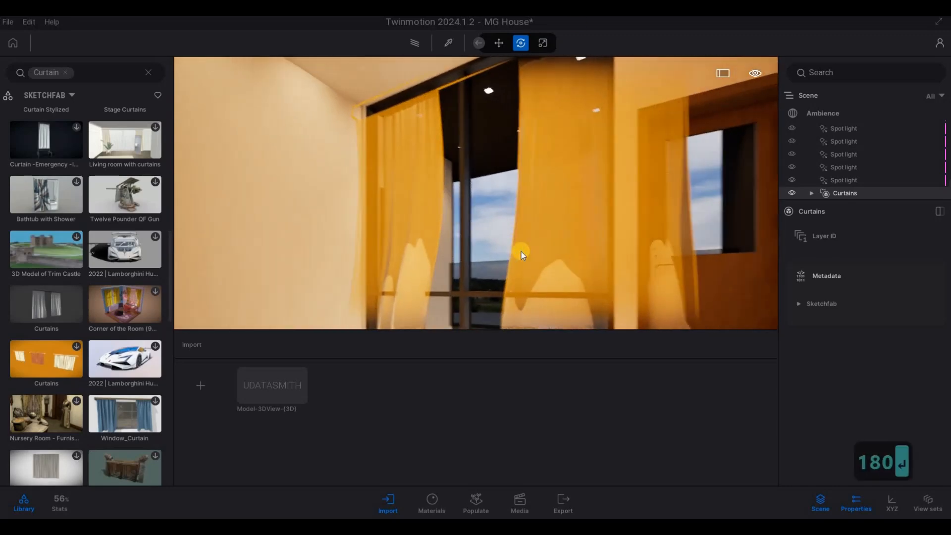
{"action": "right_click_drag", "start_coordinate": [519, 265], "coordinate": [461, 321]}
{"action": "key", "text": "s"}
{"action": "key", "text": "w"}
{"action": "key", "text": "s"}
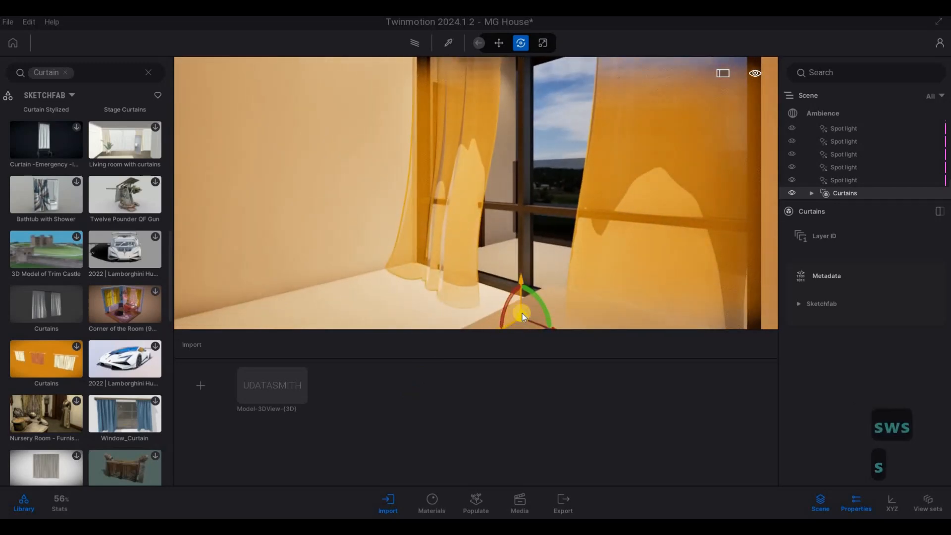
Stretch the curtains along the window's width and raise them slightly above the bedroom floor
{"action": "key", "text": "Tab"}
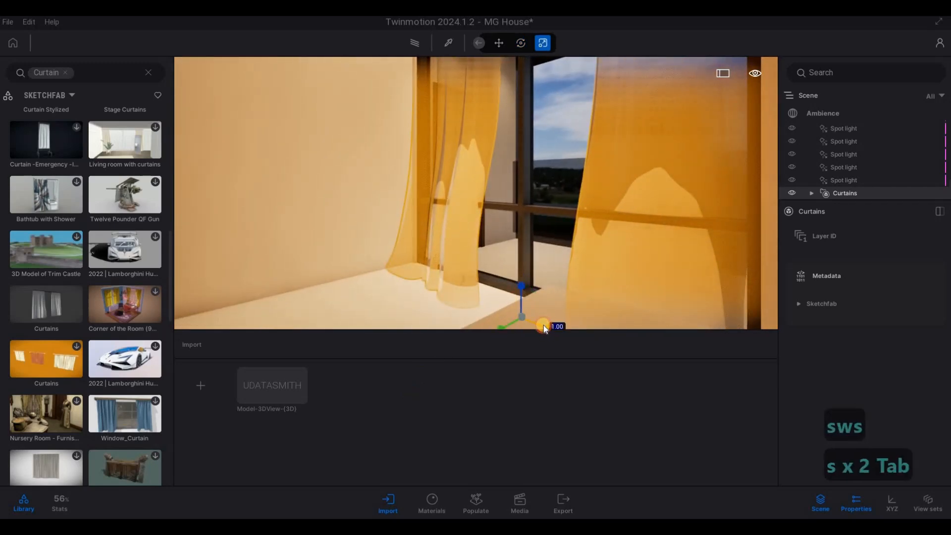
{"action": "left_click_drag", "start_coordinate": [540, 325], "coordinate": [524, 262]}
{"action": "key", "text": "Tab"}
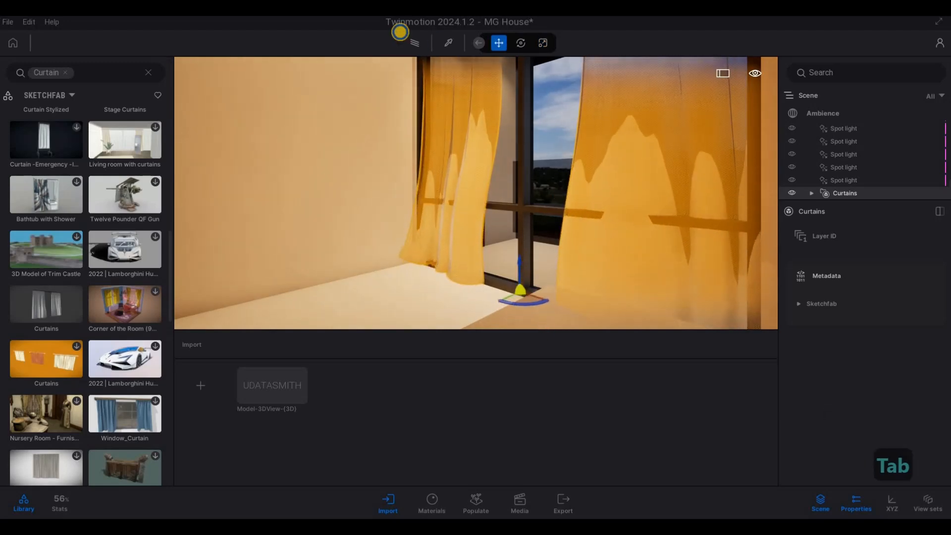
Nudge the curtains slightly into the room so they hang clear of the window frame
{"action": "key", "text": "d"}
{"action": "key", "text": "a"}
{"action": "key", "text": "d"}
{"action": "key", "text": "s"}
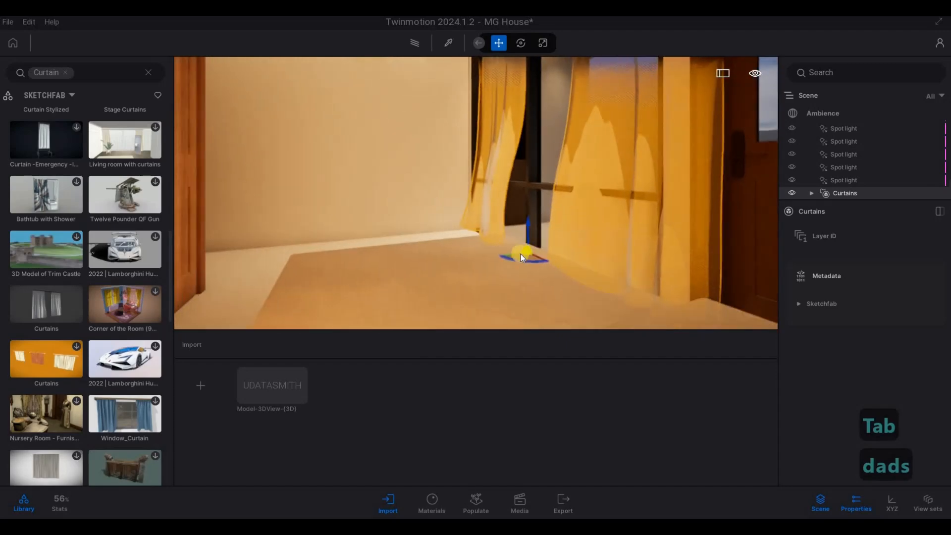
{"action": "key", "text": "Tab"}
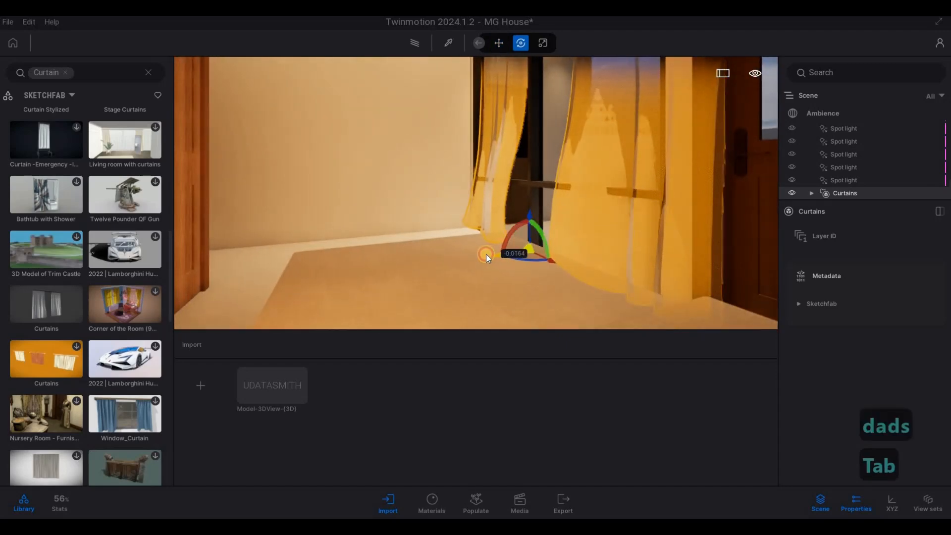
{"action": "key", "text": "d"}
{"action": "key", "text": "w"}
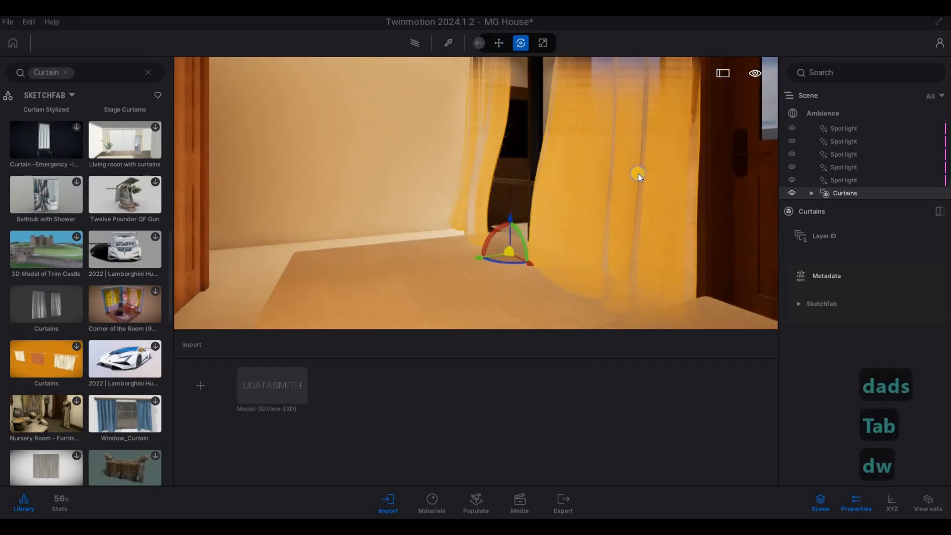
From outside the balcony, fine-tune the curtains' fit within the glazed opening
{"action": "key", "text": "d"}
{"action": "key", "text": "d"}
{"action": "key", "text": "d"}
{"action": "key", "text": "s"}
{"action": "key", "text": "d"}
{"action": "key", "text": "s"}
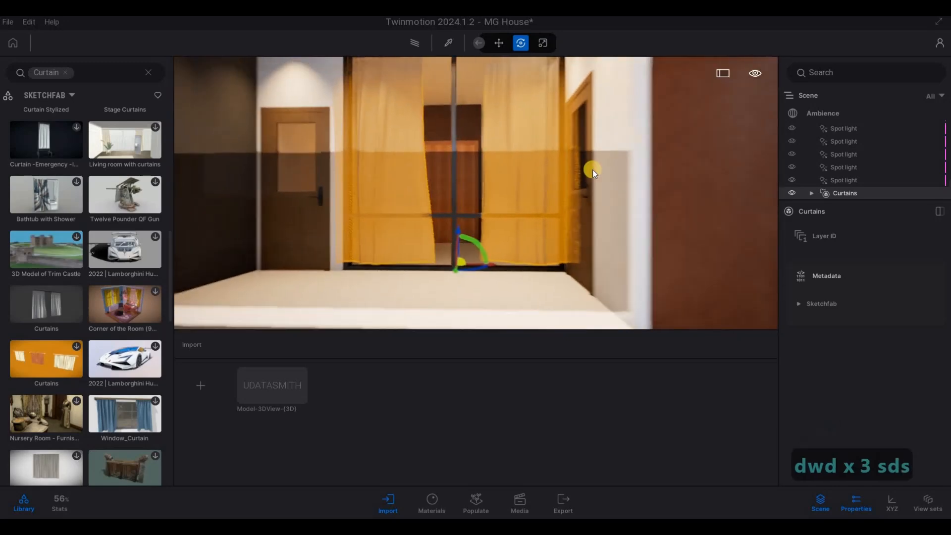
{"action": "key", "text": "a"}
{"action": "key", "text": "w"}
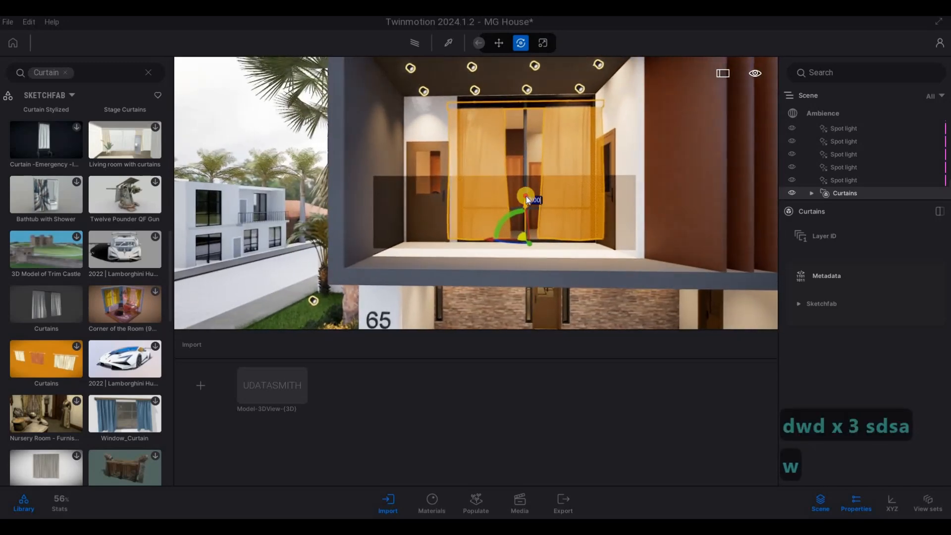
{"action": "left_click_drag", "start_coordinate": [526, 196], "coordinate": [480, 236]}
{"action": "key", "text": "s"}
{"action": "key", "text": "Tab"}
{"action": "key", "text": "s"}
{"action": "key", "text": "d"}
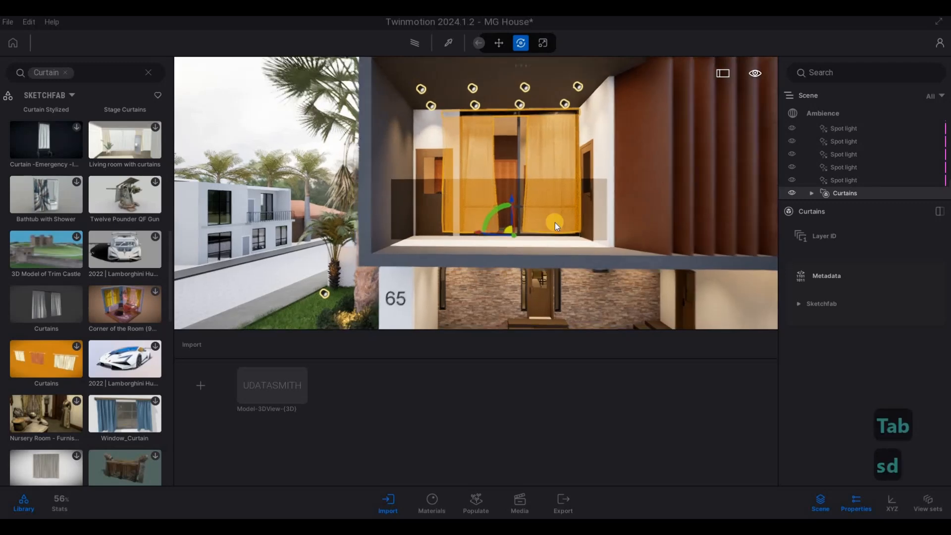
Browse the Sketchfab curtain results for another model suited to the remaining house windows
{"action": "key", "text": "s"}
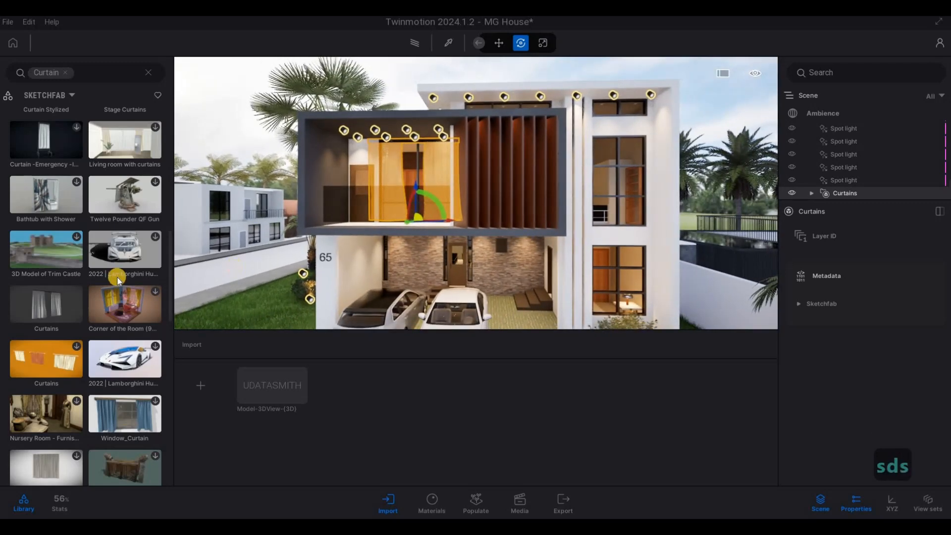
{"action": "scroll", "coordinate": [91, 359], "scroll_direction": "down", "scroll_amount": 3}
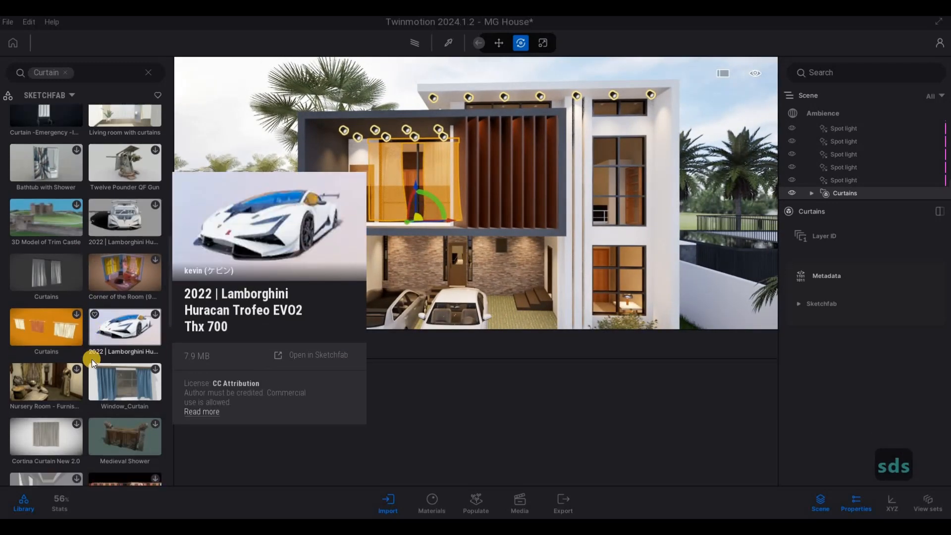
{"action": "scroll", "coordinate": [82, 365], "scroll_direction": "down", "scroll_amount": 4}
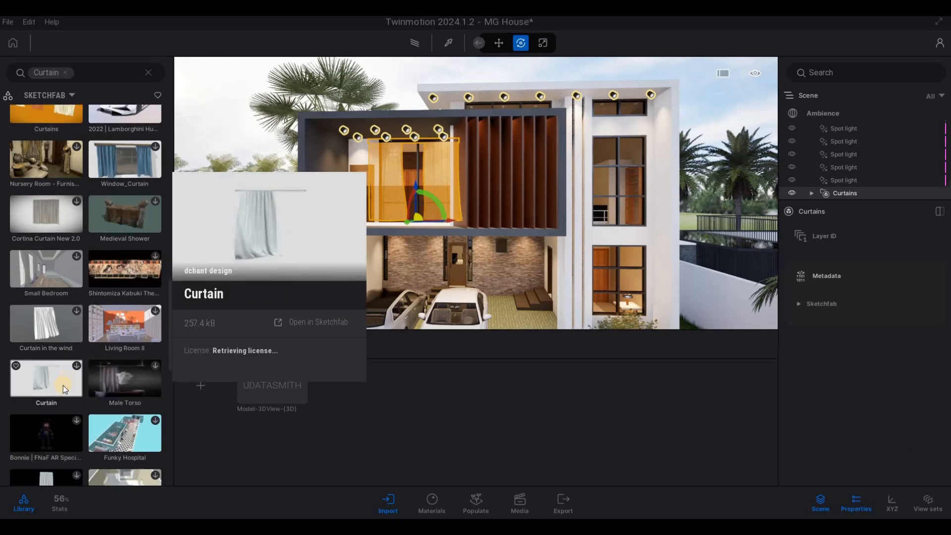
{"action": "scroll", "coordinate": [68, 388], "scroll_direction": "down", "scroll_amount": 3}
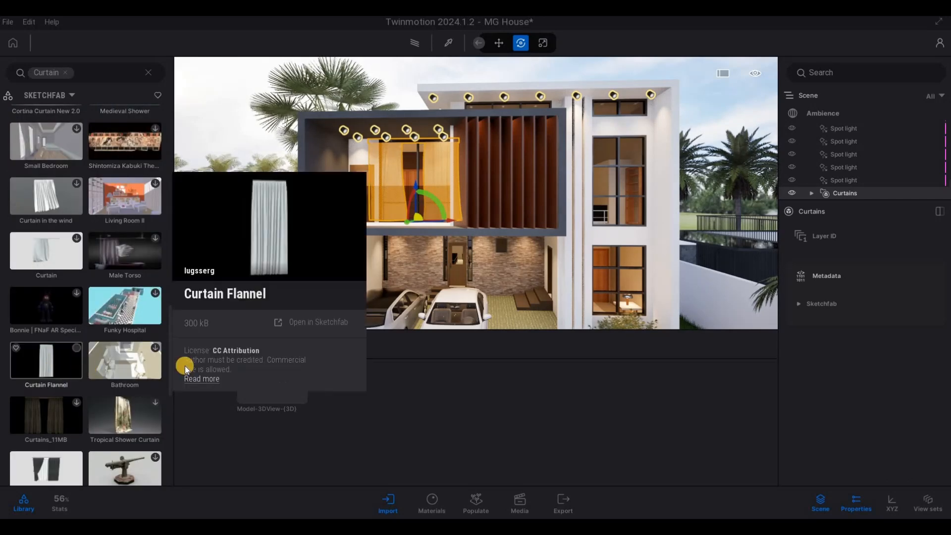
{"action": "key", "text": "d"}
{"action": "key", "text": "d"}
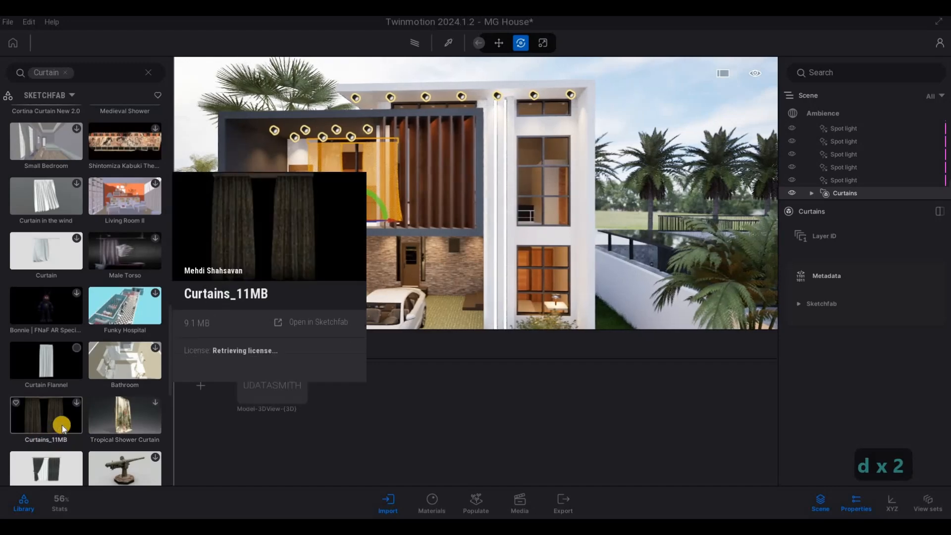
{"action": "scroll", "coordinate": [61, 426], "scroll_direction": "down", "scroll_amount": 1}
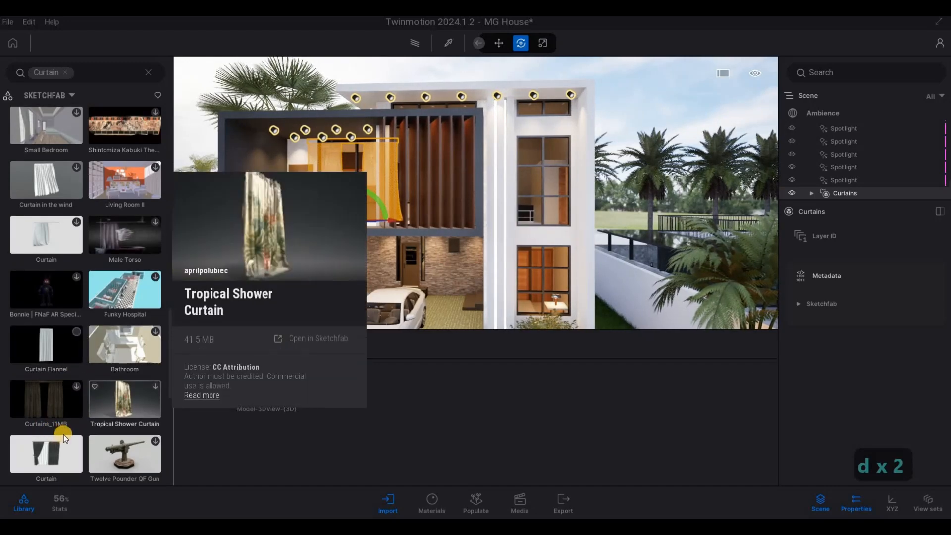
{"action": "scroll", "coordinate": [64, 435], "scroll_direction": "down", "scroll_amount": 2}
{"action": "scroll", "coordinate": [59, 434], "scroll_direction": "down", "scroll_amount": 3}
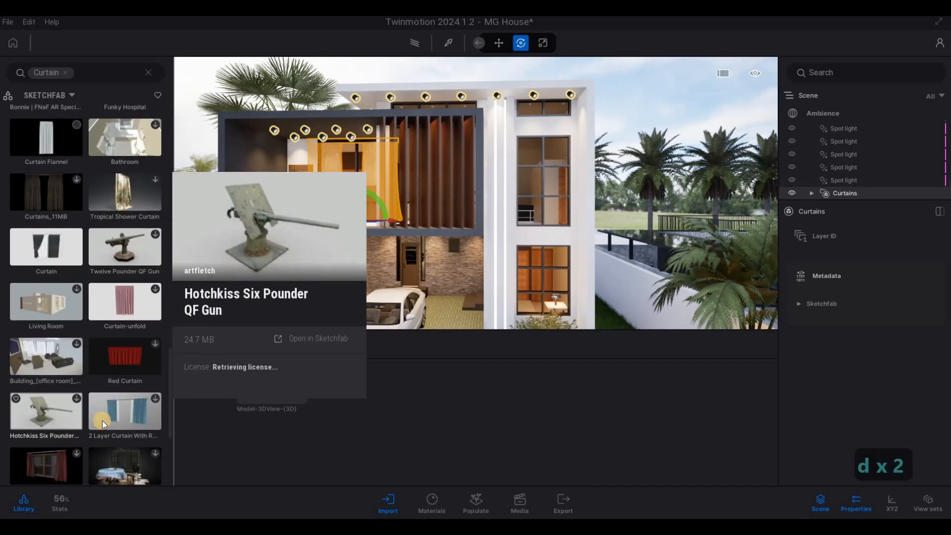
{"action": "key", "text": "d"}
{"action": "key", "text": "w"}
{"action": "scroll", "coordinate": [124, 357], "scroll_direction": "up", "scroll_amount": 2}
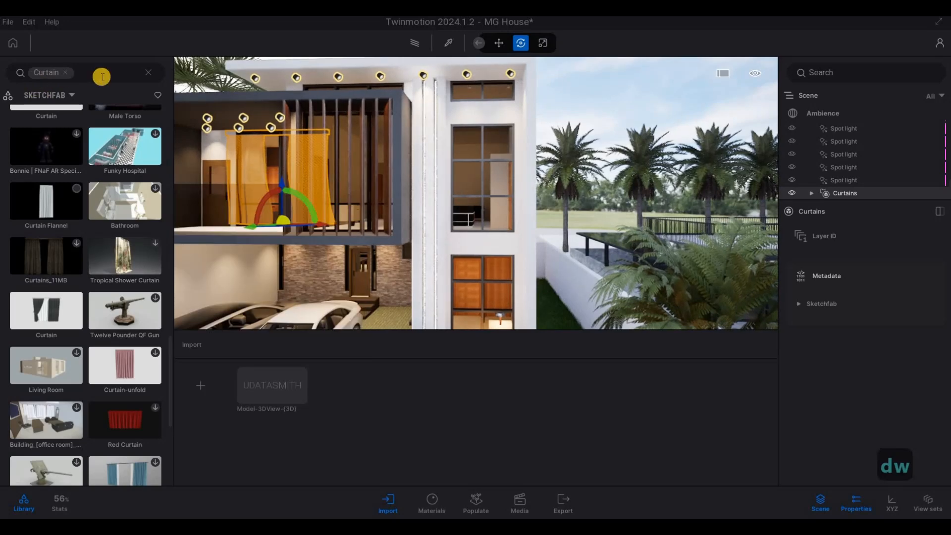
Leave the Sketchfab curtain search and open the Curtain folder in the User library
{"action": "left_click", "coordinate": [77, 84]}
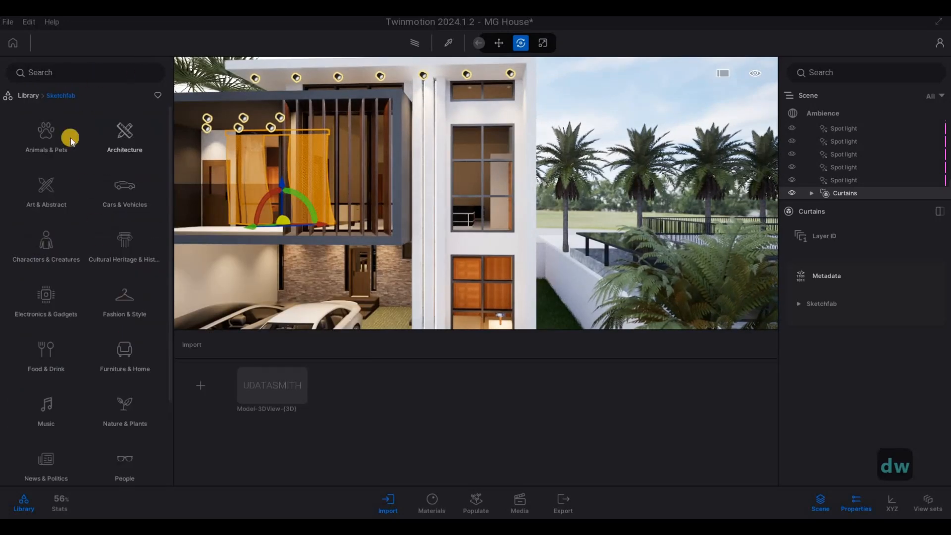
{"action": "right_click", "coordinate": [109, 370]}
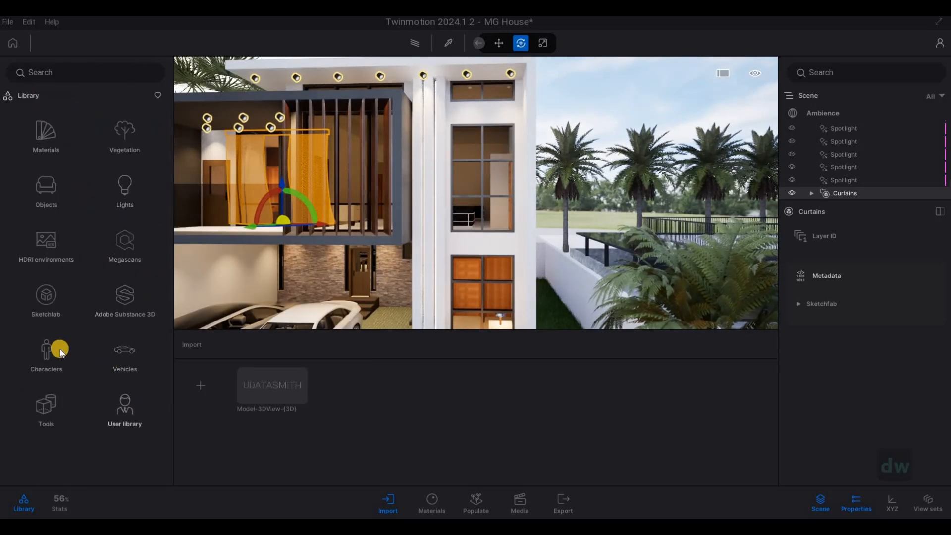
{"action": "left_click", "coordinate": [125, 408]}
{"action": "key", "text": "a"}
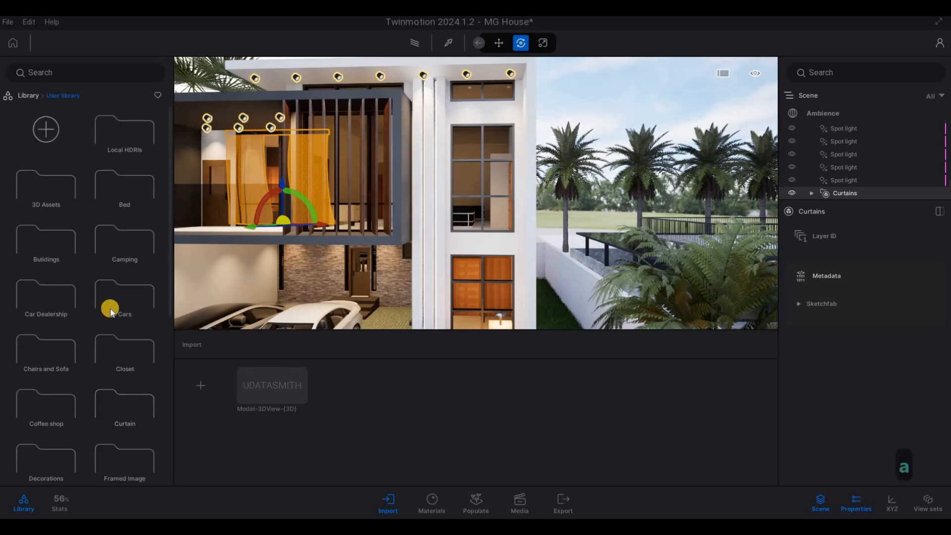
{"action": "key", "text": "s"}
{"action": "scroll", "coordinate": [114, 347], "scroll_direction": "down", "scroll_amount": 5}
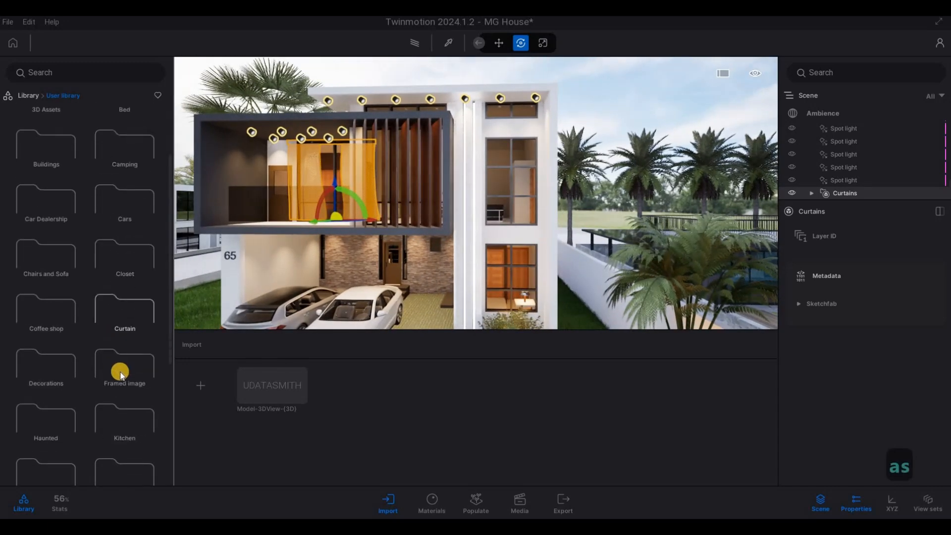
{"action": "scroll", "coordinate": [102, 388], "scroll_direction": "down", "scroll_amount": 1}
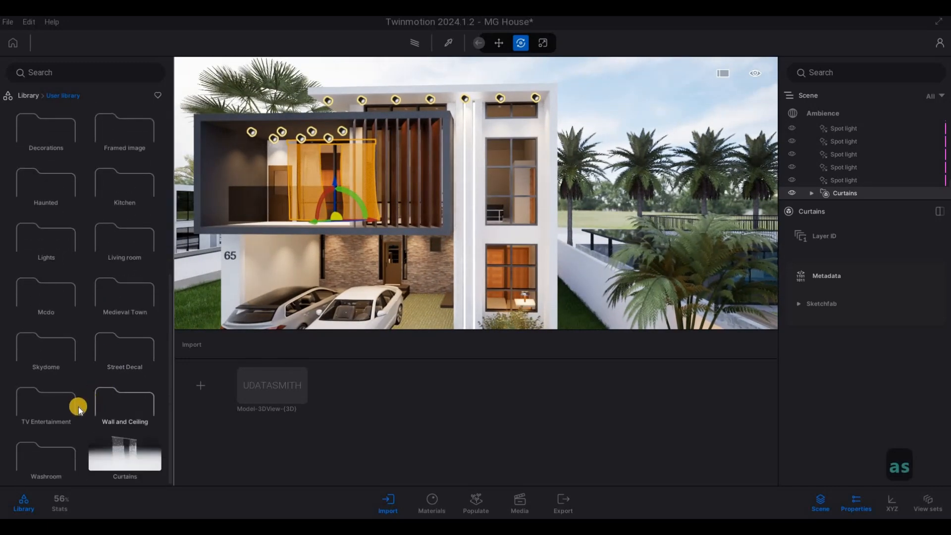
{"action": "scroll", "coordinate": [95, 390], "scroll_direction": "up", "scroll_amount": 2}
{"action": "scroll", "coordinate": [95, 389], "scroll_direction": "down", "scroll_amount": 2}
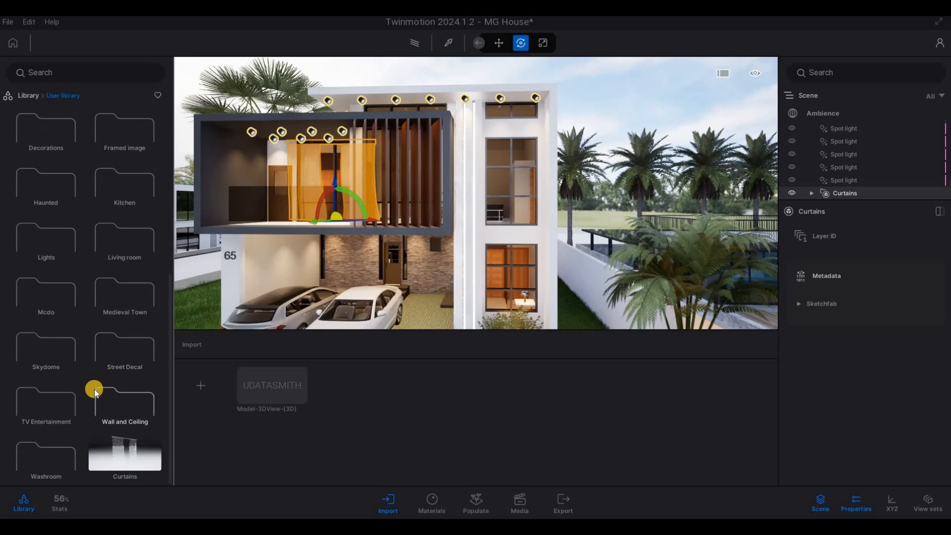
{"action": "scroll", "coordinate": [94, 389], "scroll_direction": "up", "scroll_amount": 2}
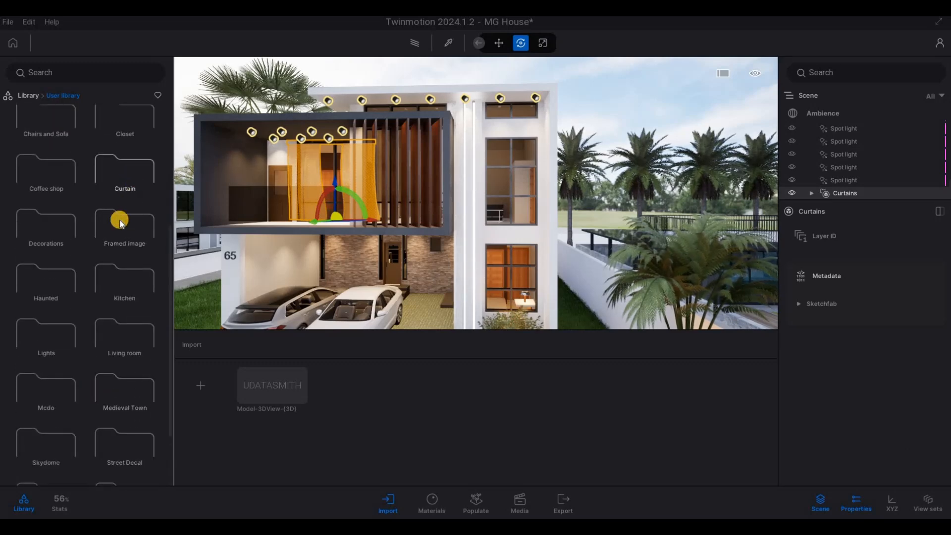
{"action": "left_click", "coordinate": [120, 223]}
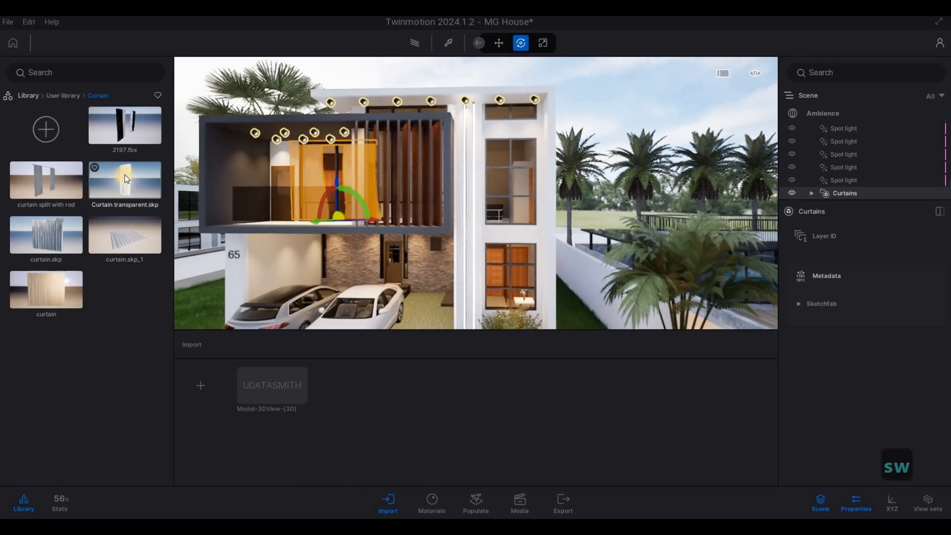
Place the curtain.skp model from the Curtain folder outdoors in front of the house
{"action": "left_click", "coordinate": [122, 237]}
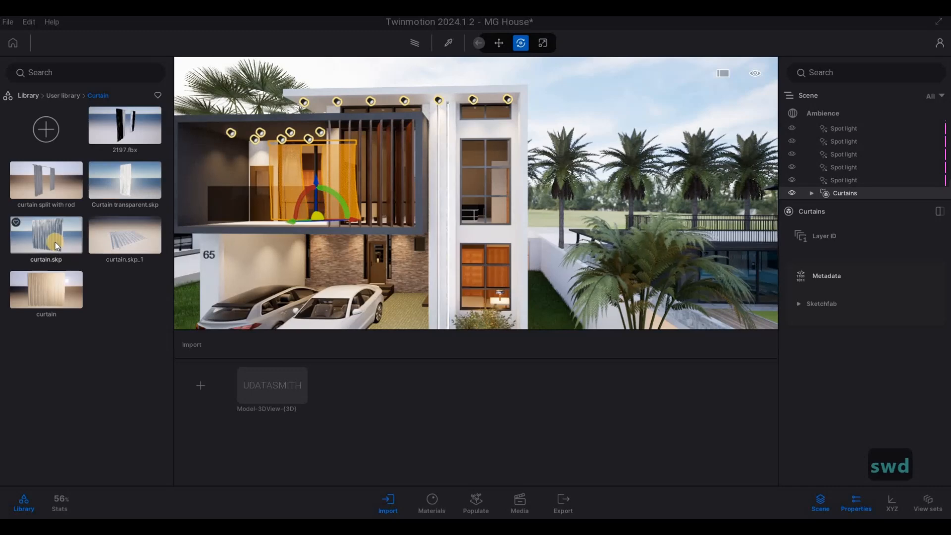
{"action": "key", "text": "e"}
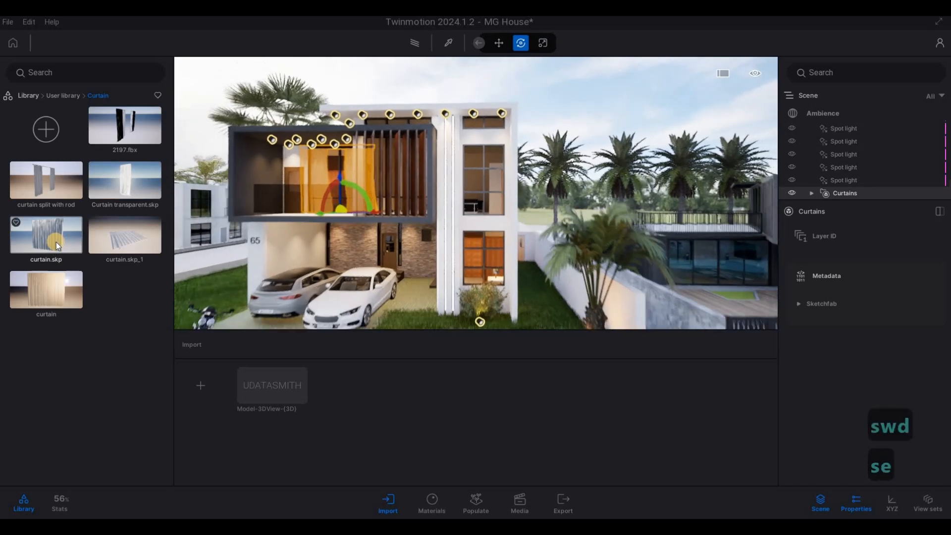
{"action": "key", "text": "s"}
{"action": "key", "text": "e"}
{"action": "left_click", "coordinate": [398, 254]}
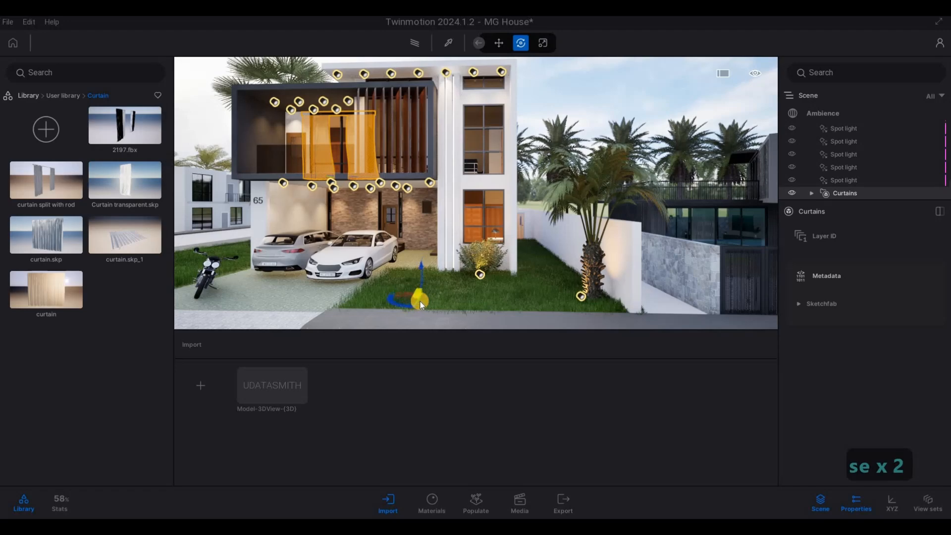
{"action": "key", "text": "s"}
{"action": "key", "text": "q"}
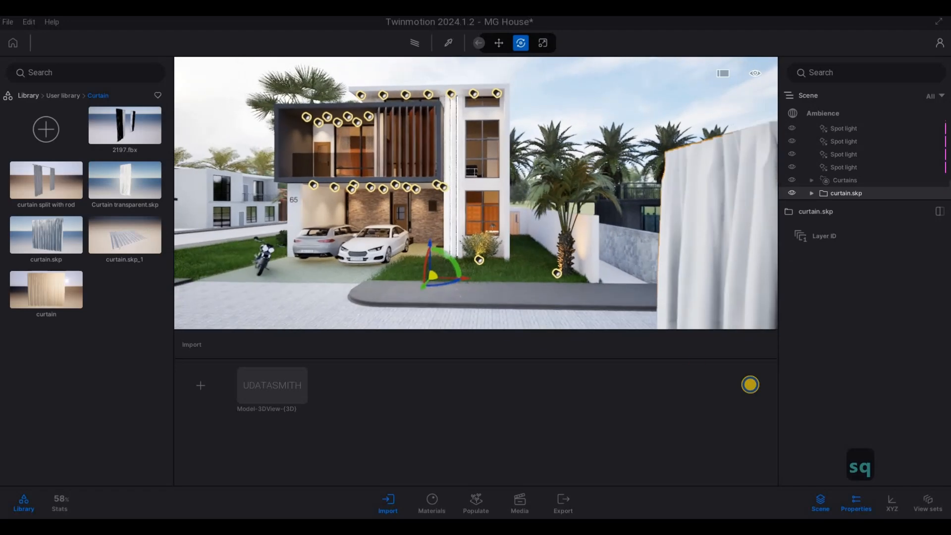
{"action": "key", "text": "a"}
{"action": "key", "text": "s"}
{"action": "key", "text": "w"}
{"action": "key", "text": "a"}
{"action": "key", "text": "s"}
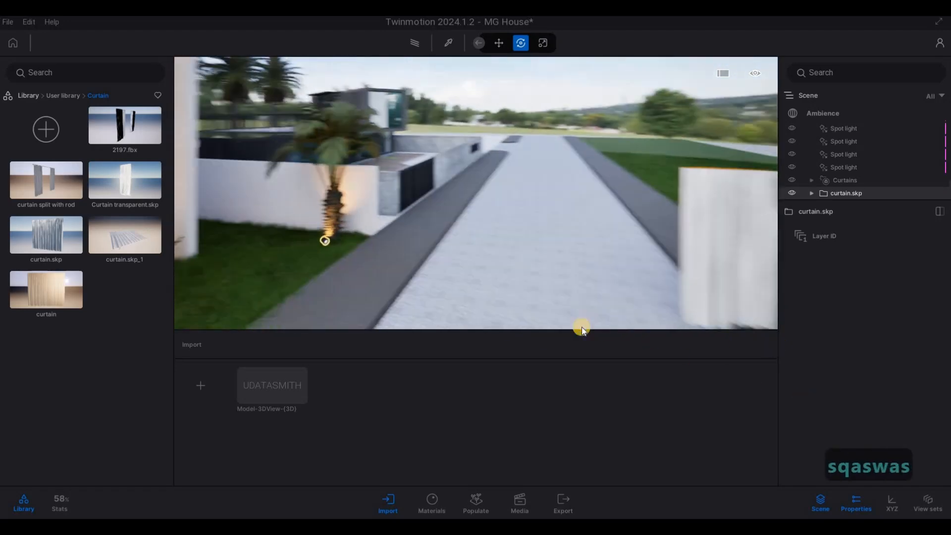
{"action": "key", "text": "d"}
{"action": "key", "text": "s"}
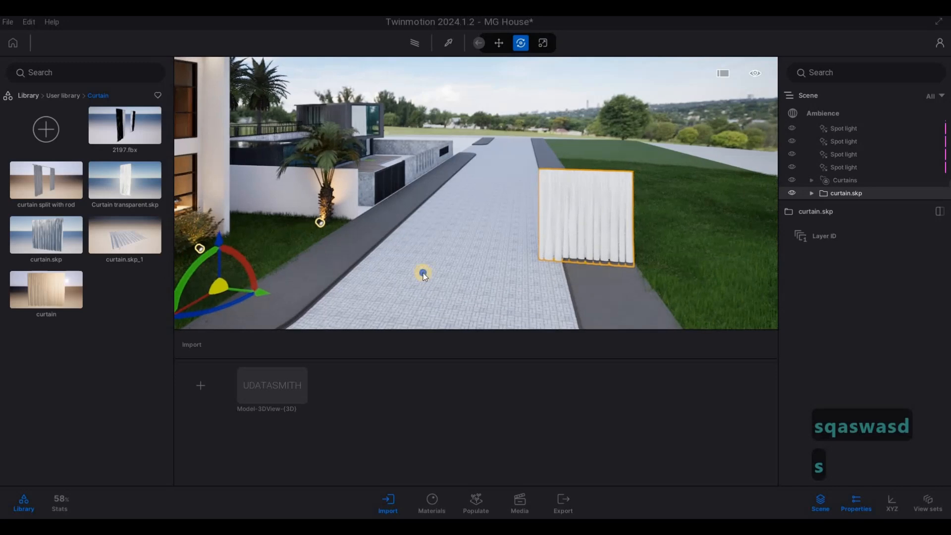
Sample the sheer 0_curtains material from the curtains hanging inside the upper-floor balcony window
{"action": "mouse_move", "coordinate": [423, 272]}
{"action": "right_mouse_down"}
{"action": "mouse_move", "coordinate": [292, 153]}
{"action": "mouse_move", "coordinate": [513, 205]}
{"action": "mouse_move", "coordinate": [505, 144]}
{"action": "mouse_move", "coordinate": [334, 170]}
{"action": "mouse_move", "coordinate": [446, 74]}
{"action": "mouse_move", "coordinate": [449, 42]}
{"action": "mouse_move", "coordinate": [518, 117]}
{"action": "right_mouse_up"}
{"action": "key", "text": "a"}
{"action": "key", "text": "w"}
{"action": "key", "text": "q"}
{"action": "key", "text": "a"}
{"action": "key", "text": "w"}
{"action": "key", "text": "w"}
{"action": "key", "text": "w"}
{"action": "key", "text": "w"}
{"action": "key", "text": "w"}
{"action": "key", "text": "s"}
{"action": "key", "text": "a"}
{"action": "key", "text": "a"}
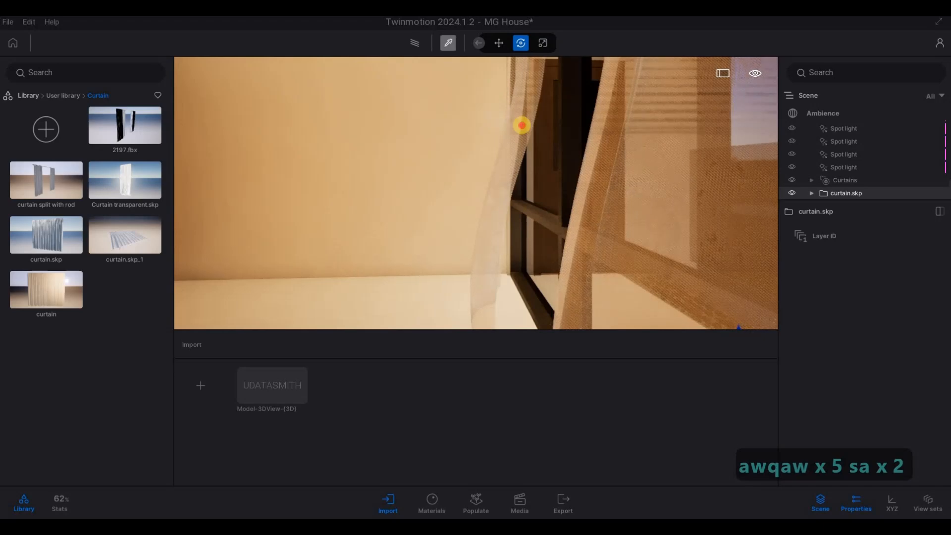
{"action": "key", "text": "d"}
{"action": "left_click", "coordinate": [558, 154]}
Apply the sampled 0_curtains material to the curtain.skp model standing beside the street
{"action": "right_click_drag", "start_coordinate": [562, 158], "coordinate": [758, 244]}
{"action": "key", "text": "w"}
{"action": "key", "text": "e"}
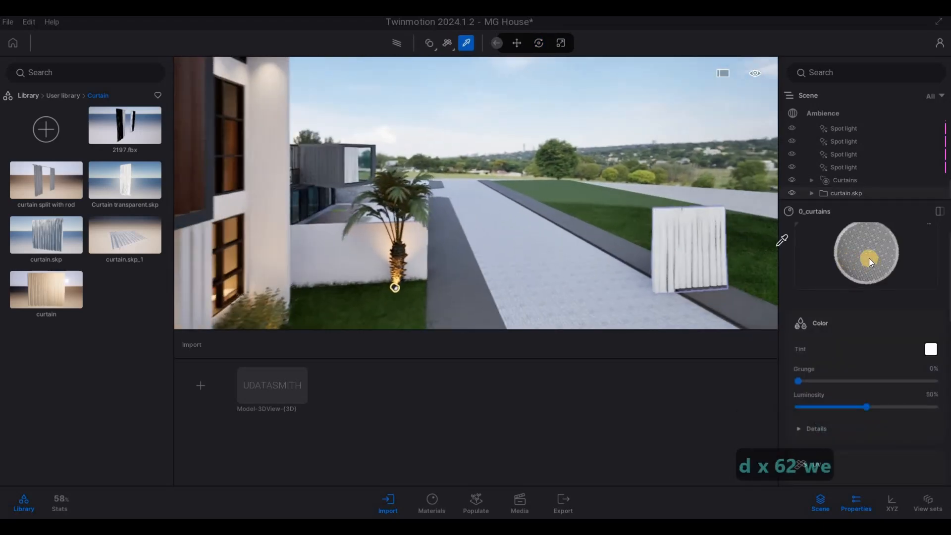
{"action": "key", "text": "d"}
{"action": "left_click", "coordinate": [852, 257]}
{"action": "key", "text": "w"}
{"action": "left_click", "coordinate": [694, 231]}
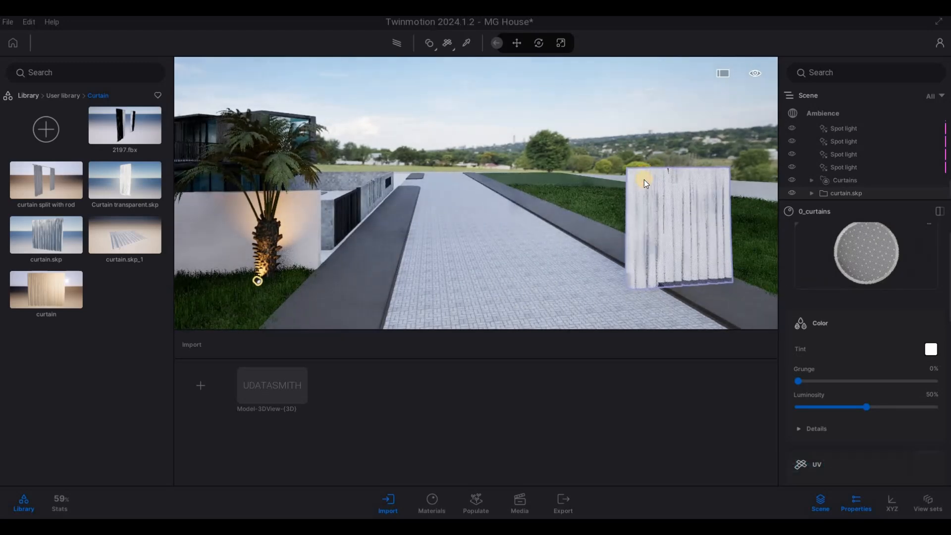
Examine the curtain.skp model's fabric up close and from its side edge
{"action": "key", "text": "d"}
{"action": "key", "text": "w"}
{"action": "key", "text": "q"}
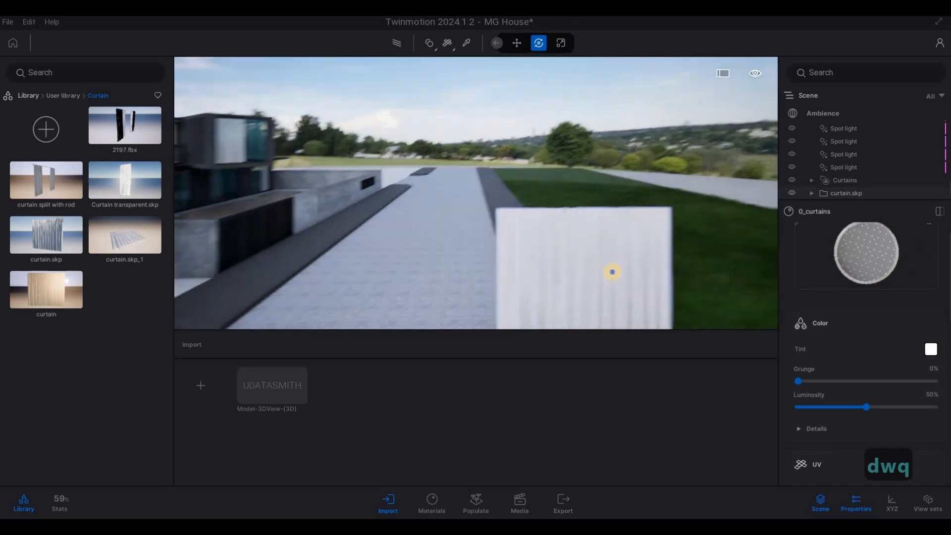
{"action": "key", "text": "e"}
{"action": "key", "text": "w"}
{"action": "key", "text": "d"}
{"action": "key", "text": "d"}
{"action": "key", "text": "d"}
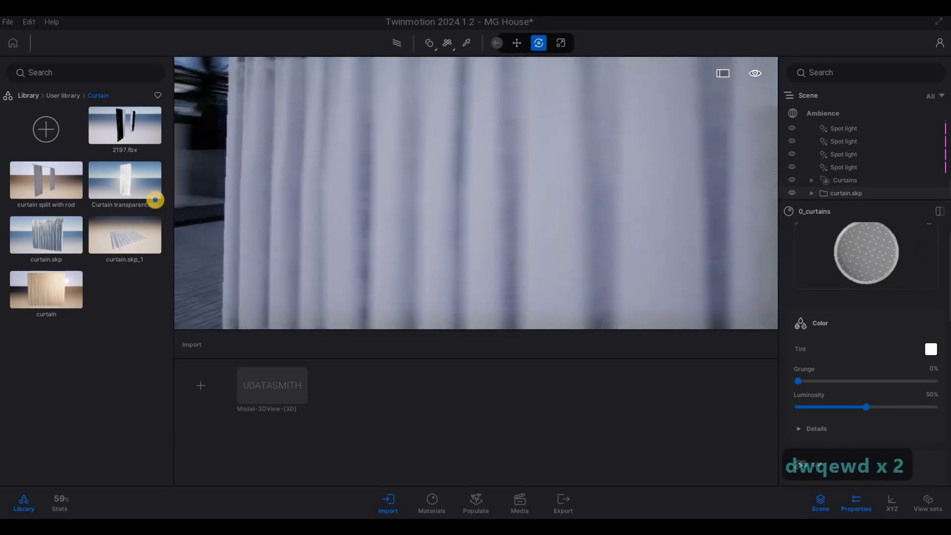
{"action": "key", "text": "s"}
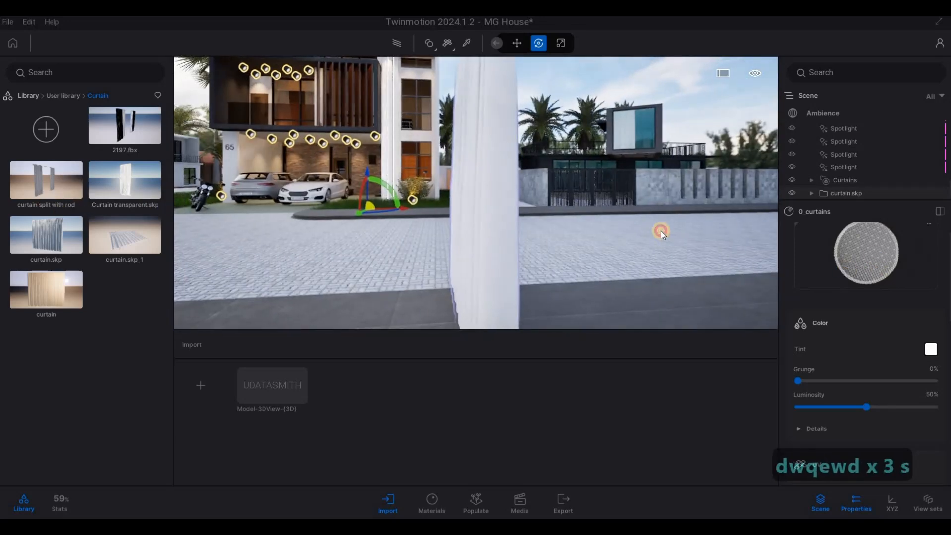
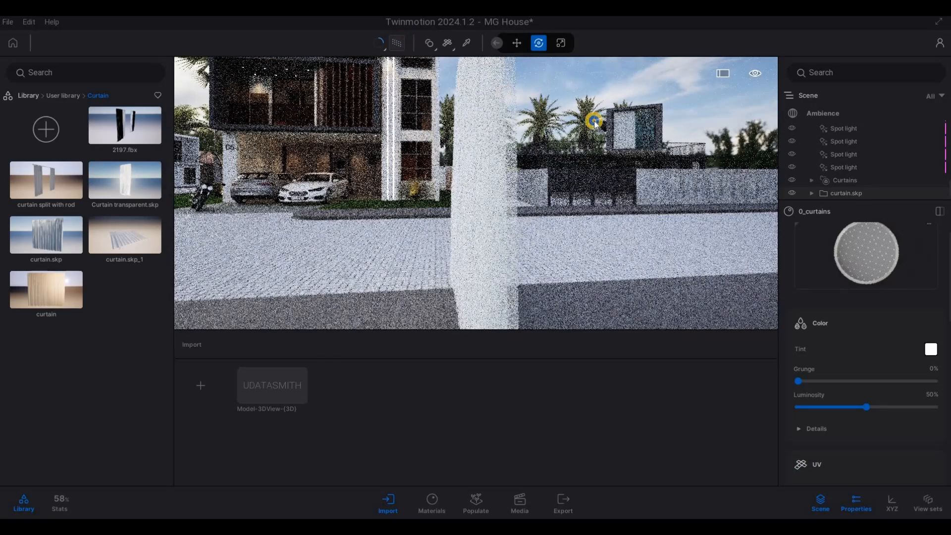
View the white curtain.skp fabric from its pleated side and turn off the path tracer preview
{"action": "key", "text": "a"}
{"action": "key", "text": "a"}
{"action": "key", "text": "a"}
{"action": "key", "text": "a"}
{"action": "key", "text": "a"}
{"action": "key", "text": "a"}
{"action": "key", "text": "a"}
{"action": "key", "text": "a"}
{"action": "key", "text": "s"}
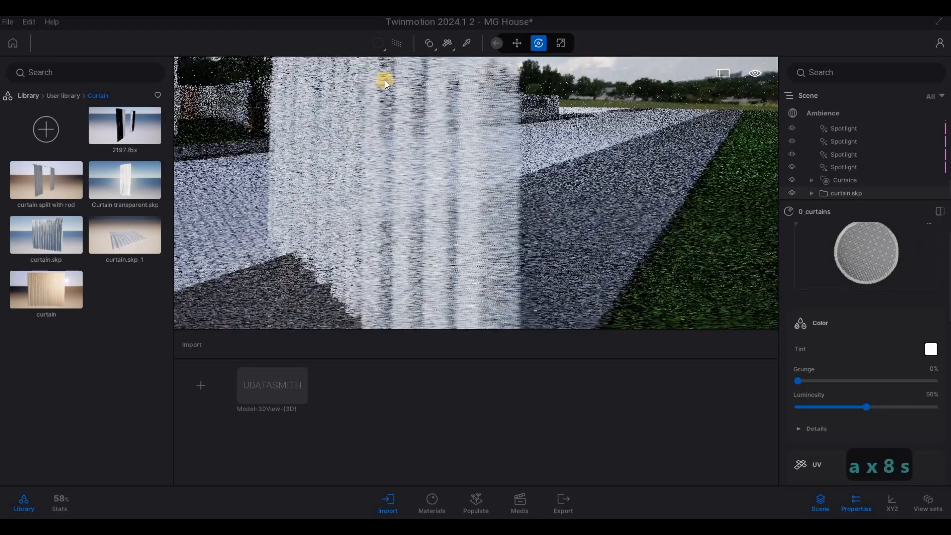
{"action": "left_click", "coordinate": [397, 45]}
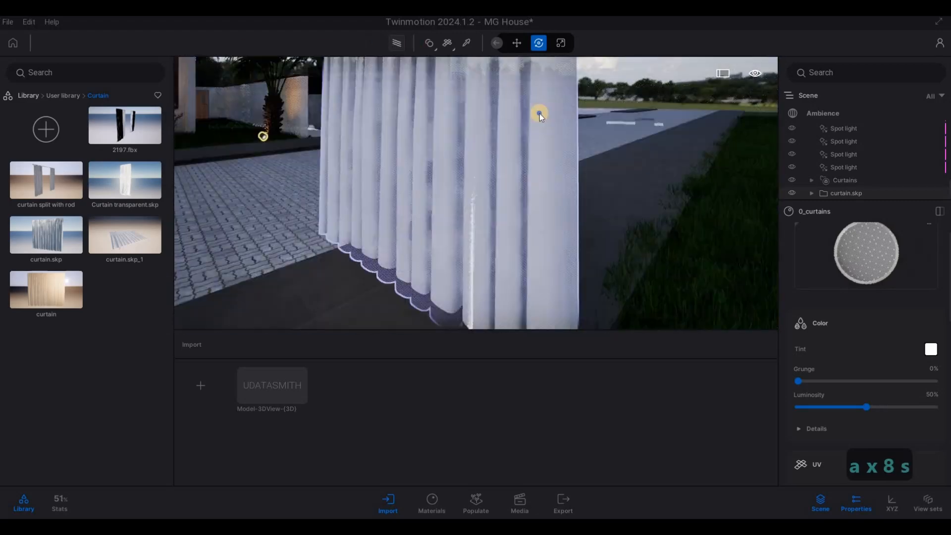
Relocate the curtain.skp model's pivot from beside the house to the bottom centre of the curtain
{"action": "key", "text": "s"}
{"action": "right_click_drag", "start_coordinate": [512, 70], "coordinate": [556, 104]}
{"action": "key", "text": "d"}
{"action": "key", "text": "q"}
{"action": "key", "text": "a"}
{"action": "key", "text": "a"}
{"action": "key", "text": "a"}
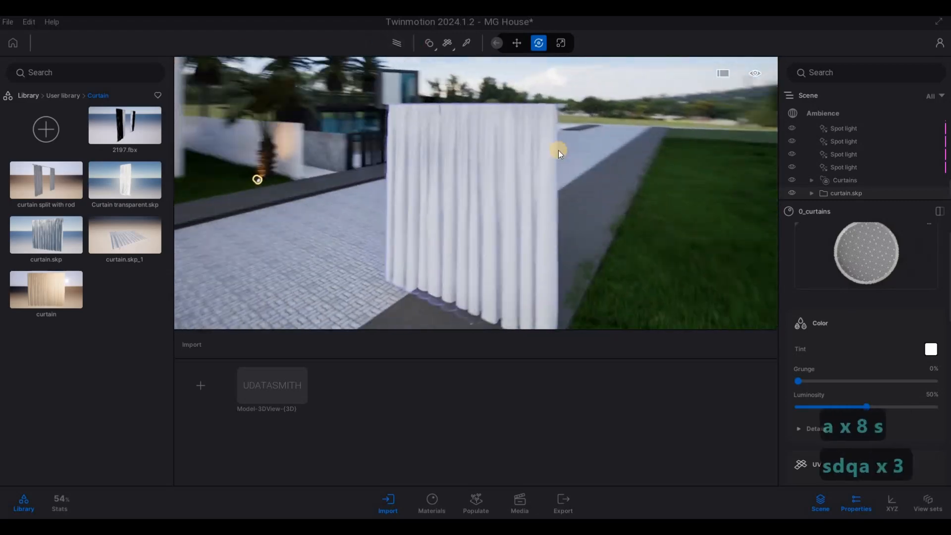
{"action": "key", "text": "s"}
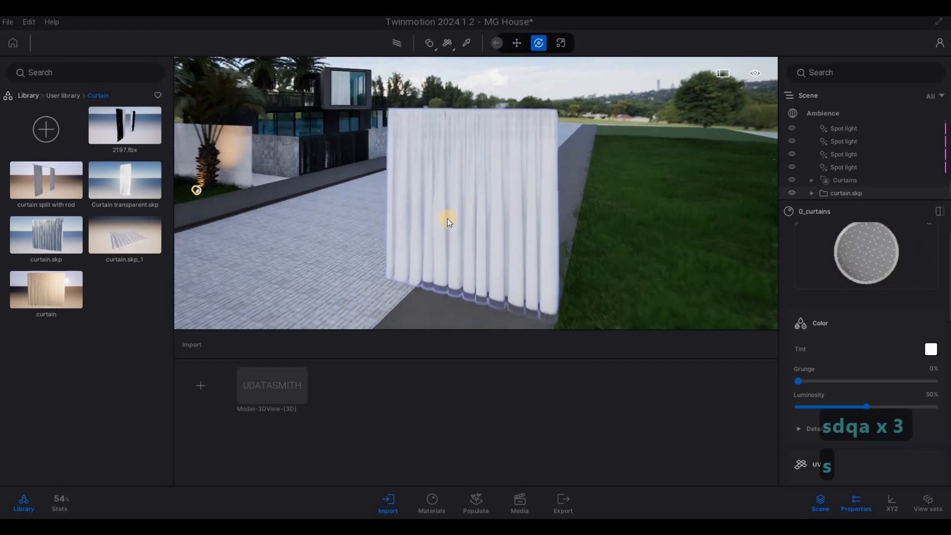
{"action": "key", "text": "a"}
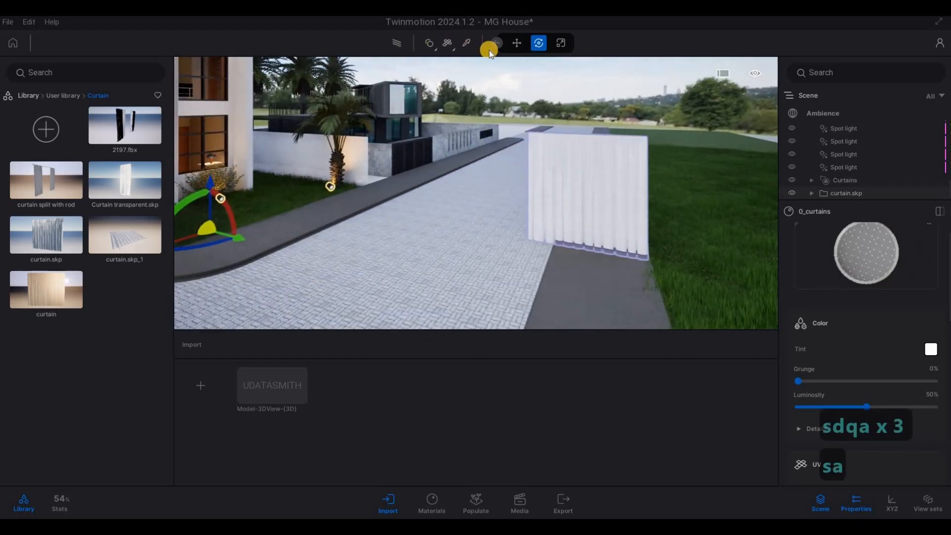
{"action": "left_click", "coordinate": [560, 45]}
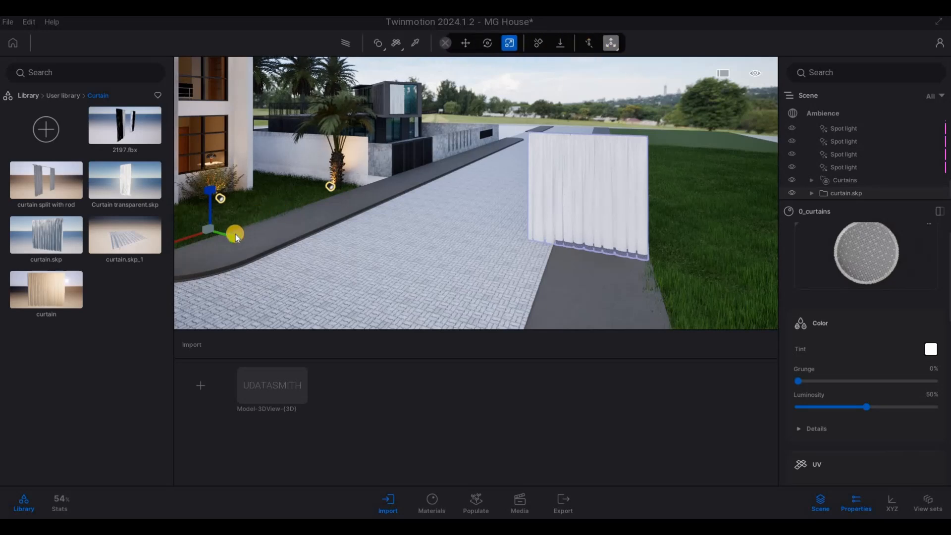
{"action": "left_click_drag", "start_coordinate": [587, 281], "coordinate": [586, 281]}
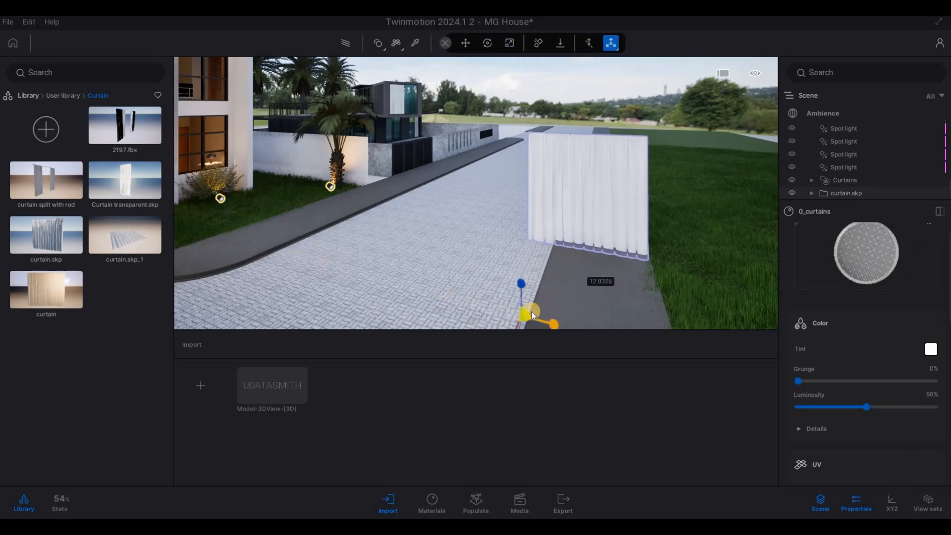
{"action": "key", "text": "s"}
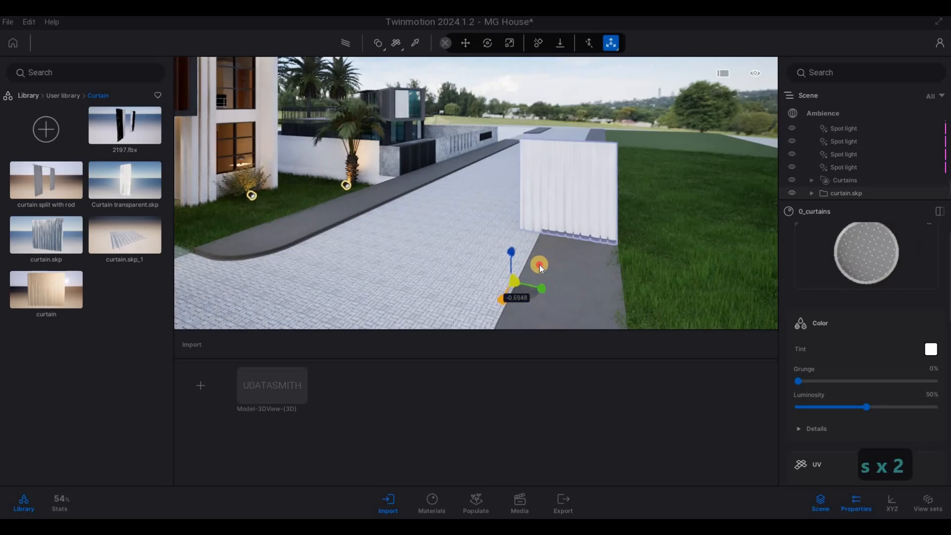
{"action": "left_click_drag", "start_coordinate": [540, 265], "coordinate": [549, 105]}
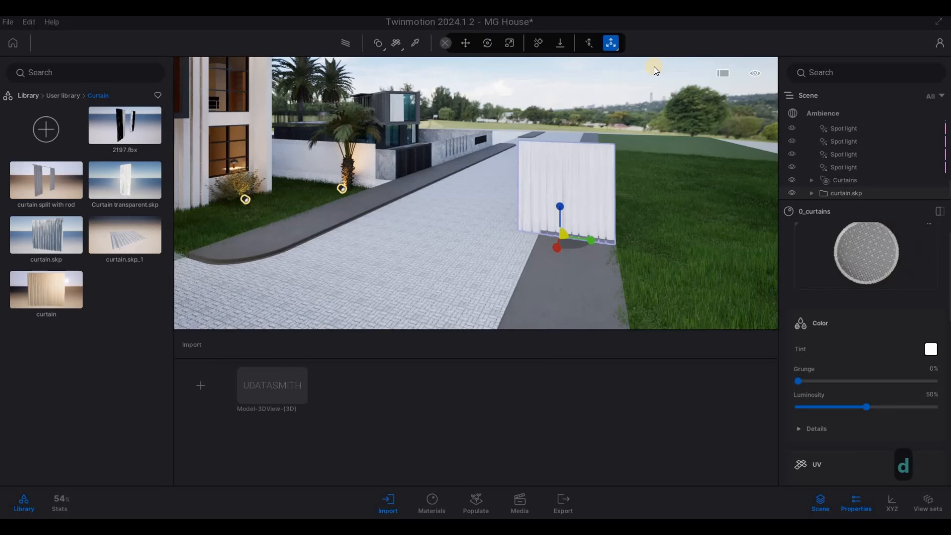
{"action": "key", "text": "Escape"}
{"action": "key", "text": "Escape"}
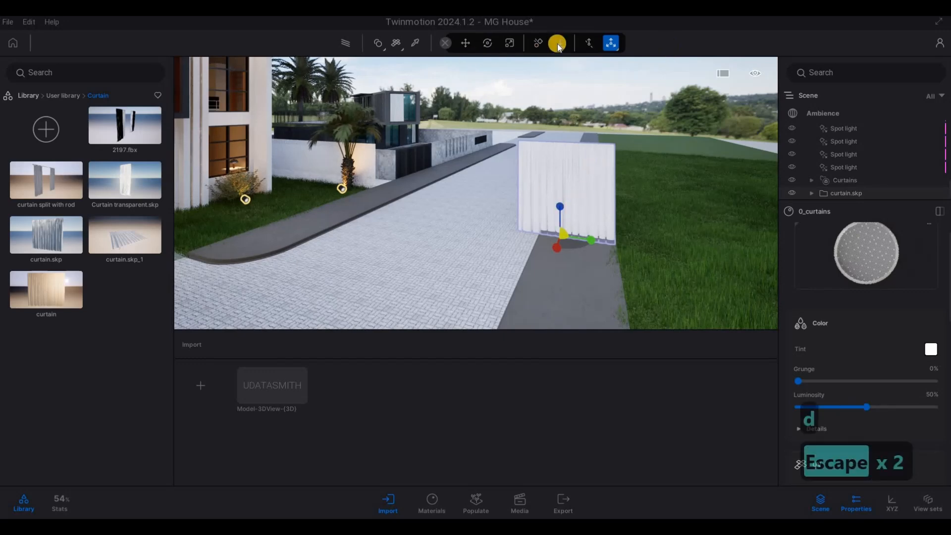
Move the curtain.skp model to the edge of the lawn and scale it down slightly
{"action": "left_click", "coordinate": [466, 43]}
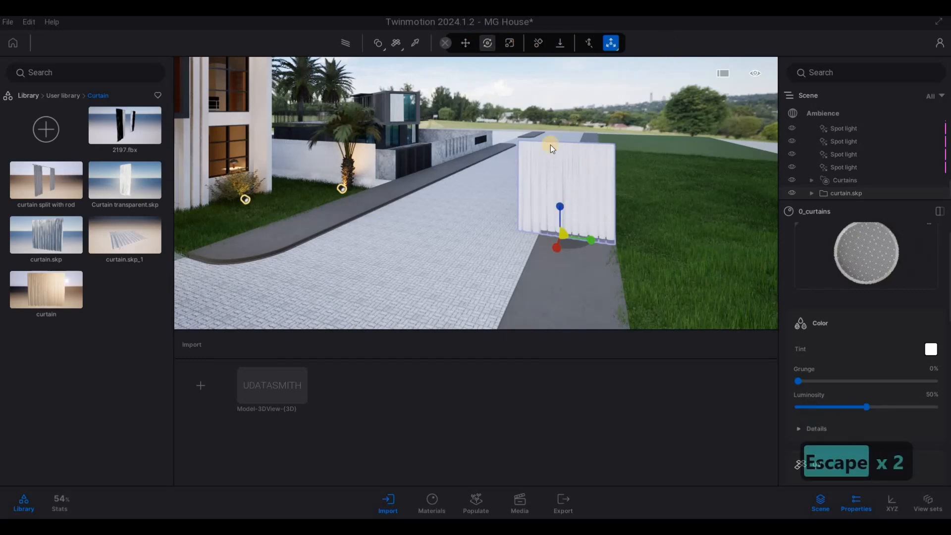
{"action": "key", "text": "d"}
{"action": "key", "text": "w"}
{"action": "key", "text": "Tab"}
{"action": "key", "text": "Tab"}
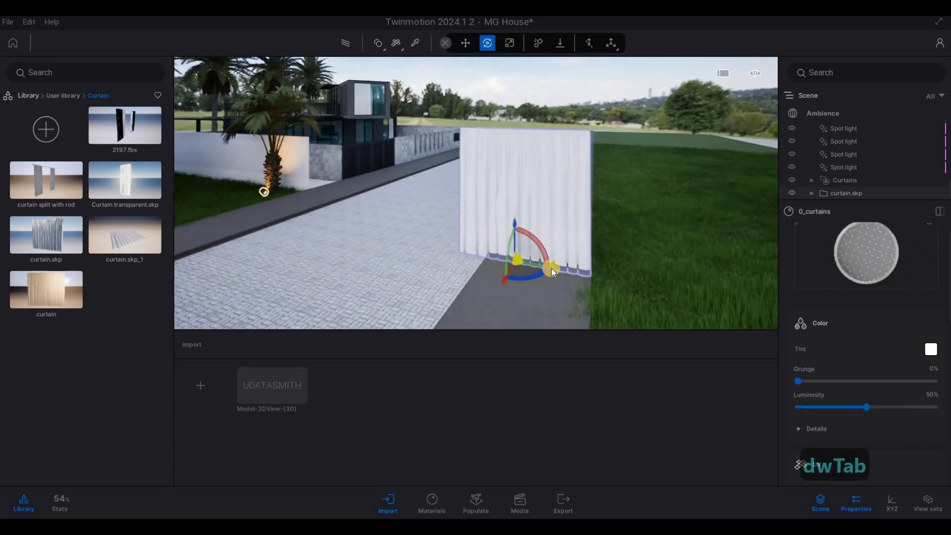
{"action": "left_click_drag", "start_coordinate": [549, 269], "coordinate": [592, 276]}
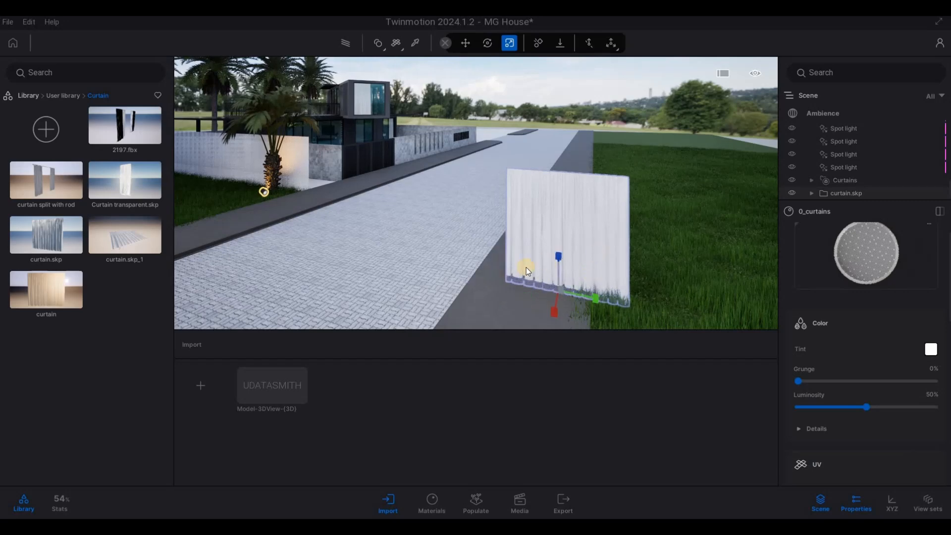
Rotate the curtain.skp model about its vertical axis so that it runs parallel to the house front
{"action": "key", "text": "d"}
{"action": "key", "text": "Tab"}
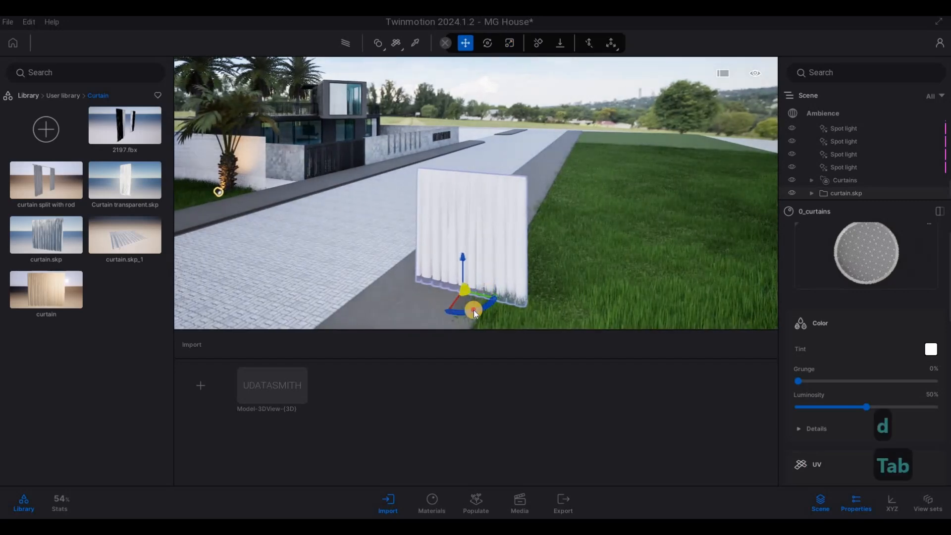
{"action": "mouse_move", "coordinate": [474, 311]}
{"action": "left_mouse_down"}
{"action": "mouse_move", "coordinate": [530, 286]}
{"action": "mouse_move", "coordinate": [489, 305]}
{"action": "left_mouse_up"}
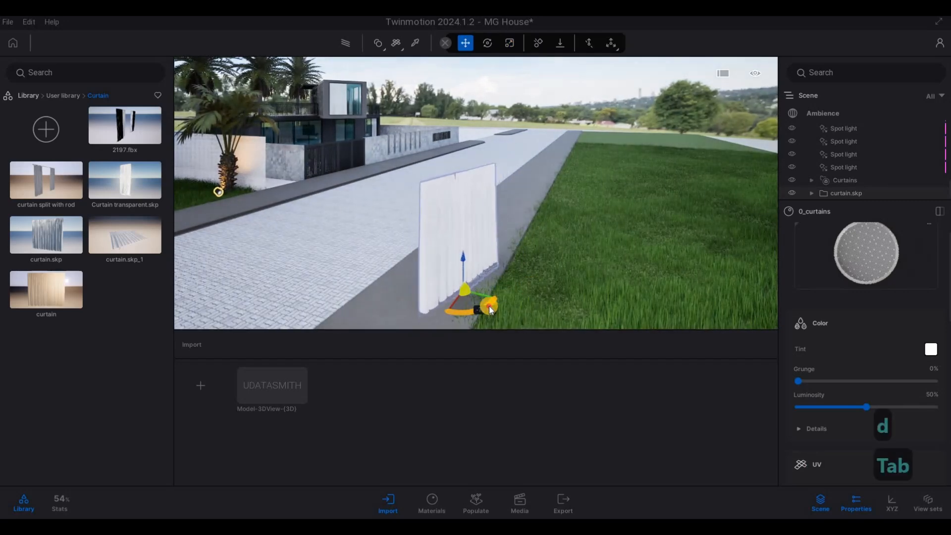
{"action": "mouse_move", "coordinate": [414, 303]}
{"action": "left_mouse_down"}
{"action": "mouse_move", "coordinate": [396, 306]}
{"action": "mouse_move", "coordinate": [409, 308]}
{"action": "left_mouse_up"}
{"action": "key", "text": "s"}
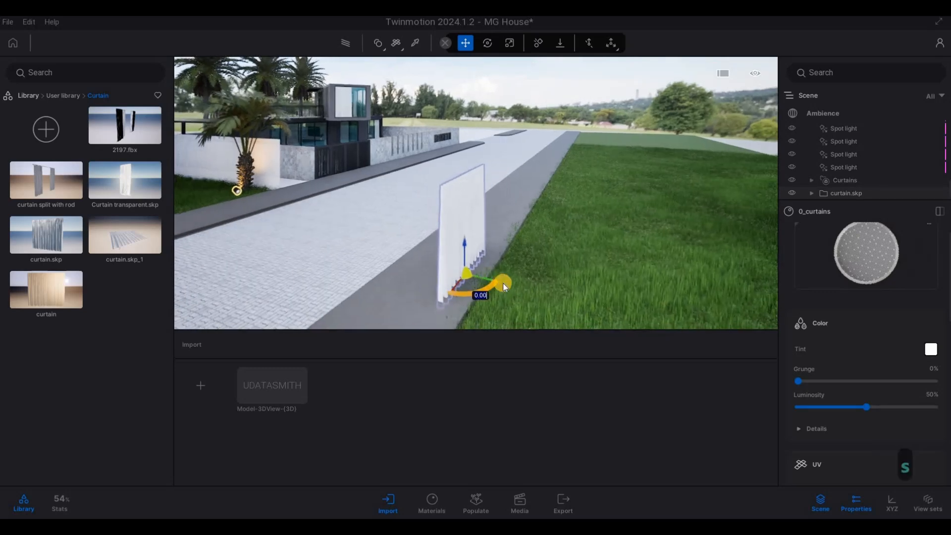
Move the curtain.skp model across the street and into the house behind the ground-floor front window
{"action": "key", "text": "Tab"}
{"action": "left_click_drag", "start_coordinate": [186, 232], "coordinate": [253, 203]}
{"action": "key", "text": "d"}
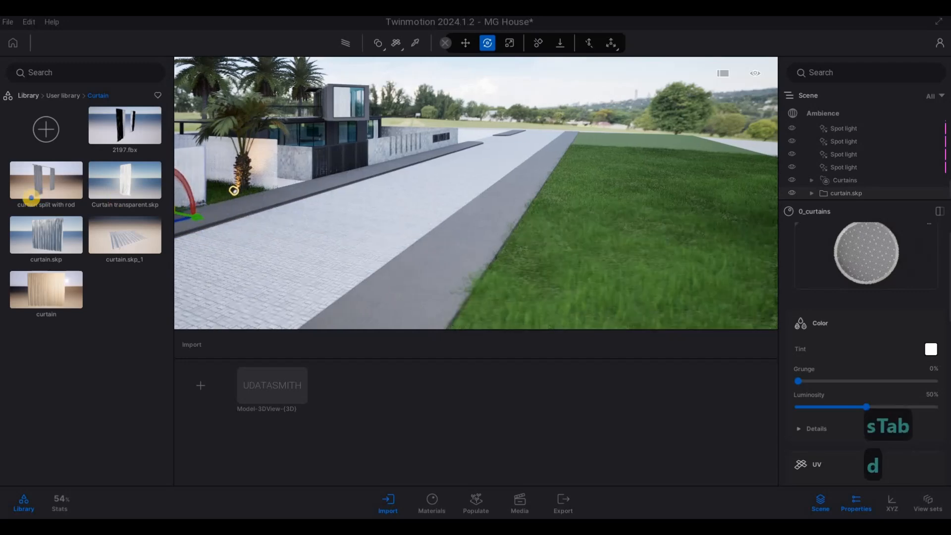
{"action": "key", "text": "w"}
{"action": "key", "text": "q"}
{"action": "key", "text": "a"}
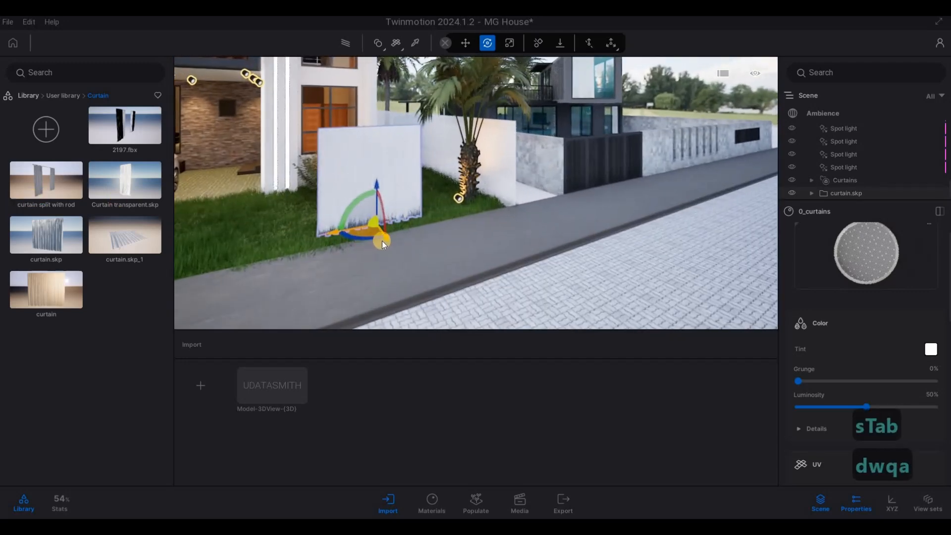
{"action": "left_click", "coordinate": [388, 237]}
{"action": "left_click_drag", "start_coordinate": [350, 213], "coordinate": [352, 213]}
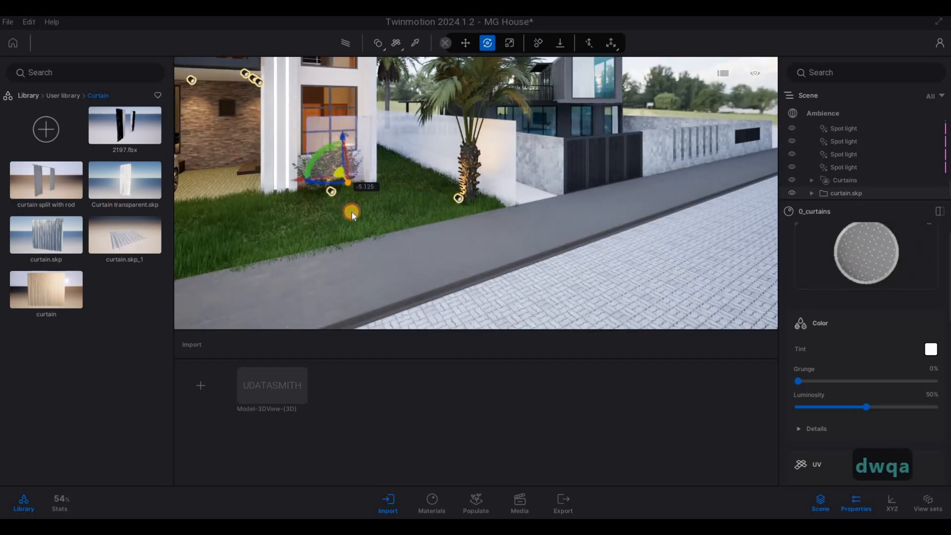
Examine from inside the room how the curtain.skp model lines up with the ground-floor window
{"action": "key", "text": "w"}
{"action": "key", "text": "q"}
{"action": "key", "text": "a"}
{"action": "key", "text": "w"}
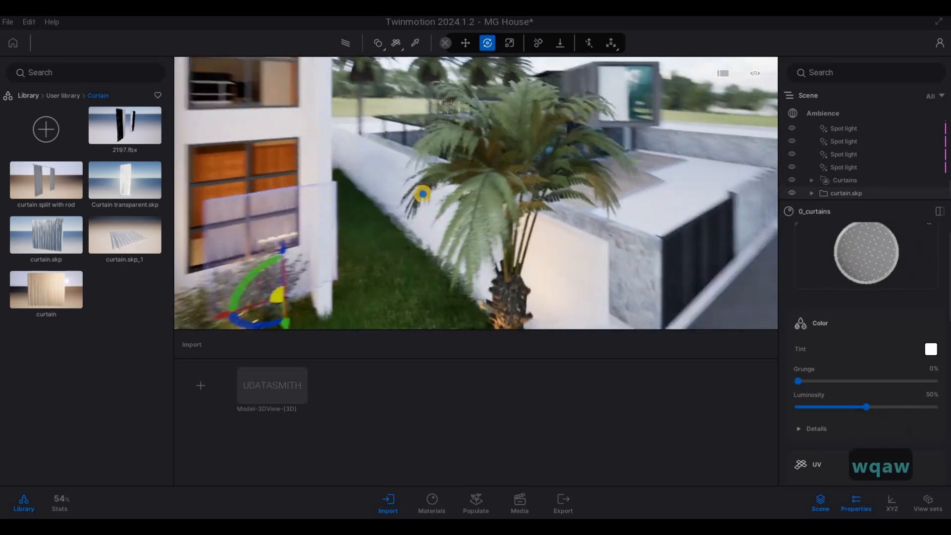
{"action": "key", "text": "s"}
{"action": "key", "text": "s"}
{"action": "key", "text": "s"}
{"action": "key", "text": "s"}
{"action": "key", "text": "e"}
{"action": "key", "text": "s"}
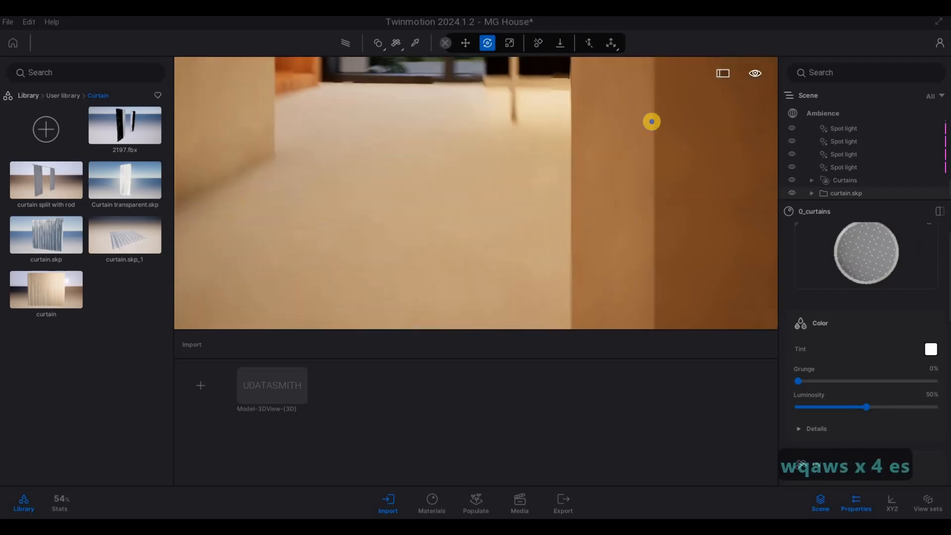
{"action": "key", "text": "e"}
{"action": "key", "text": "d"}
{"action": "key", "text": "w"}
{"action": "key", "text": "e"}
{"action": "key", "text": "a"}
{"action": "key", "text": "a"}
{"action": "key", "text": "s"}
{"action": "key", "text": "s"}
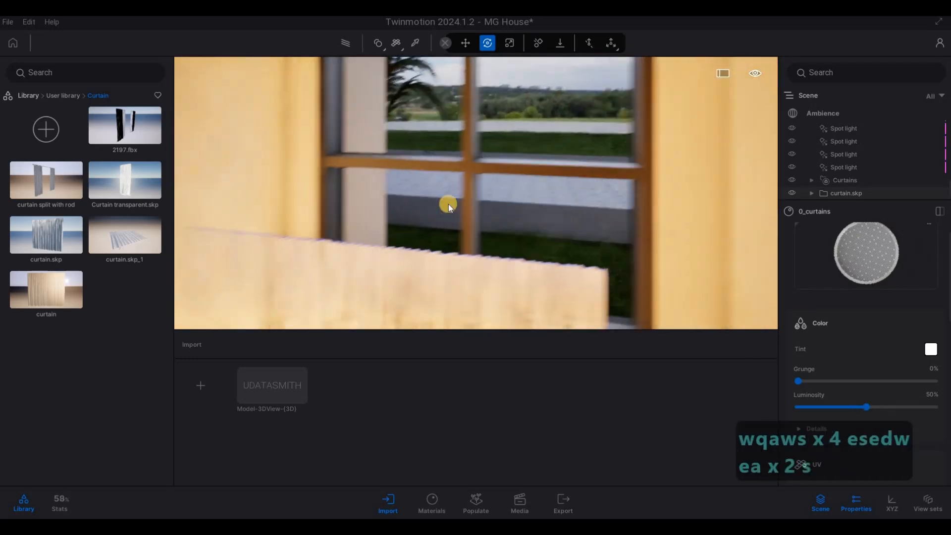
{"action": "key", "text": "e"}
Raise the curtain.skp model by about 0.49 inside the bedroom and shift it sideways to cover the window
{"action": "key", "text": "e"}
{"action": "key", "text": "s"}
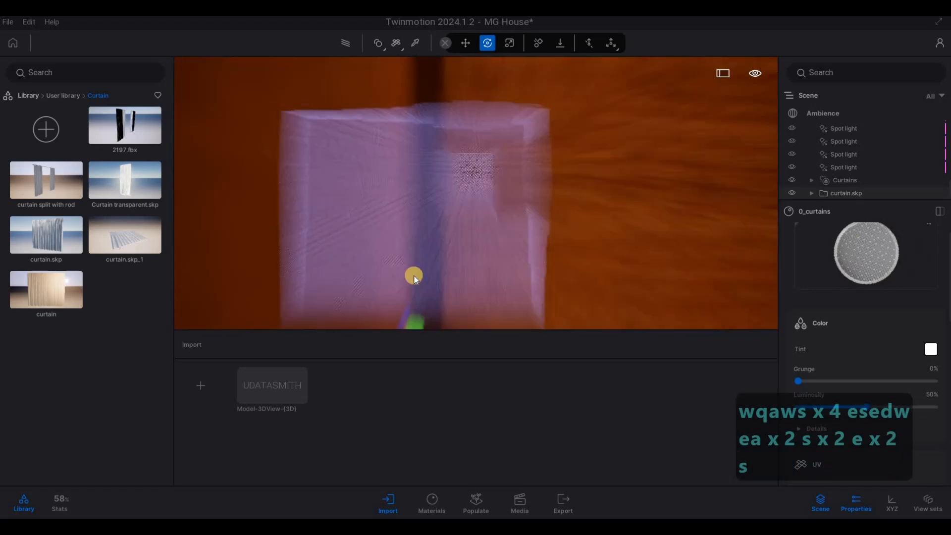
{"action": "key", "text": "e"}
{"action": "key", "text": "d"}
{"action": "key", "text": "w"}
{"action": "key", "text": "s"}
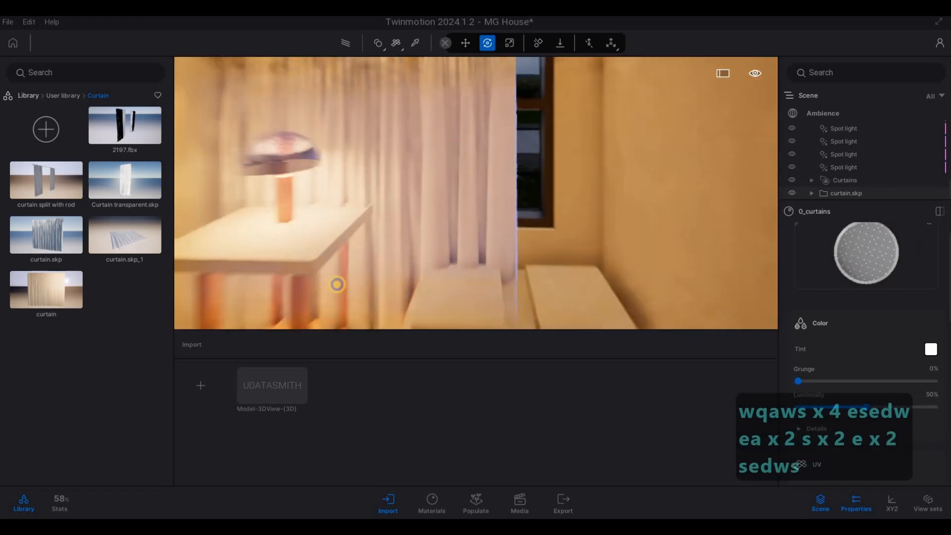
{"action": "key", "text": "s"}
{"action": "right_click_drag", "start_coordinate": [400, 266], "coordinate": [394, 260]}
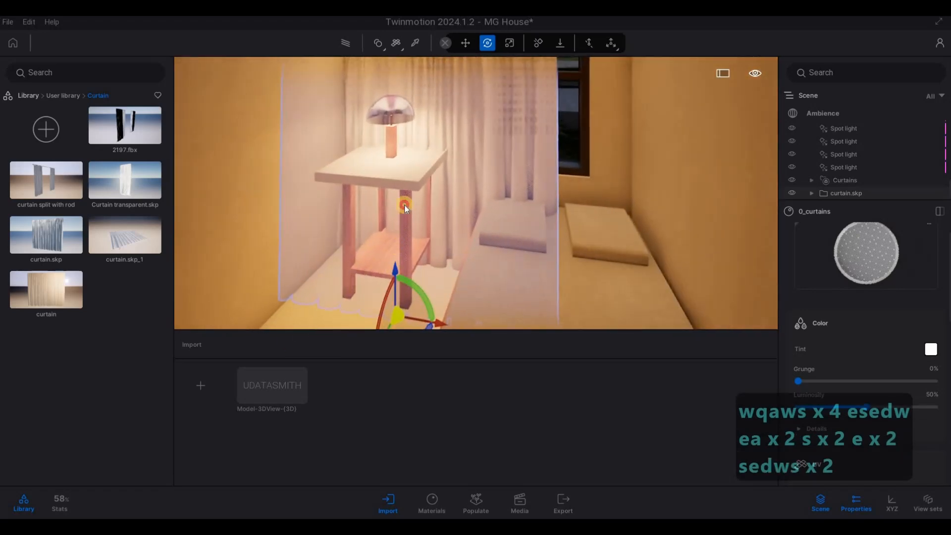
{"action": "mouse_move", "coordinate": [404, 204]}
{"action": "left_mouse_down"}
{"action": "mouse_move", "coordinate": [412, 177]}
{"action": "mouse_move", "coordinate": [417, 200]}
{"action": "left_mouse_up"}
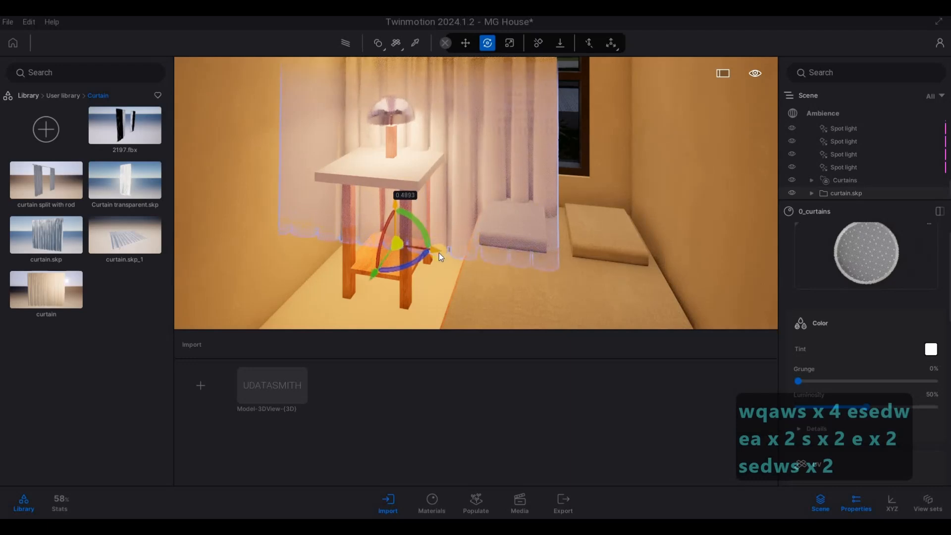
{"action": "left_click_drag", "start_coordinate": [439, 251], "coordinate": [488, 259]}
Adjust the scale of the curtain.skp model to fit the bedroom window
{"action": "key", "text": "Tab"}
{"action": "scroll", "coordinate": [472, 265], "scroll_direction": "down", "scroll_amount": 2}
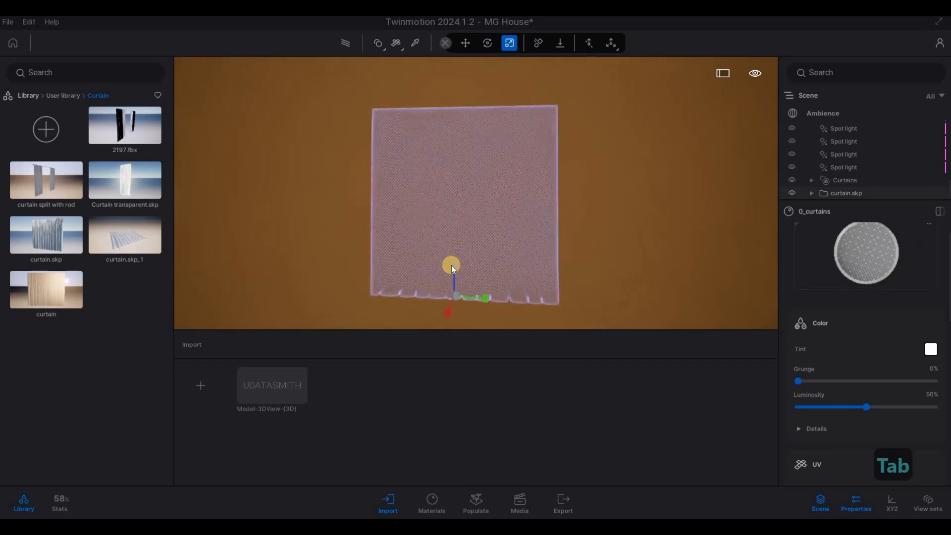
{"action": "scroll", "coordinate": [451, 291], "scroll_direction": "up", "scroll_amount": 1}
{"action": "scroll", "coordinate": [447, 322], "scroll_direction": "up", "scroll_amount": 1}
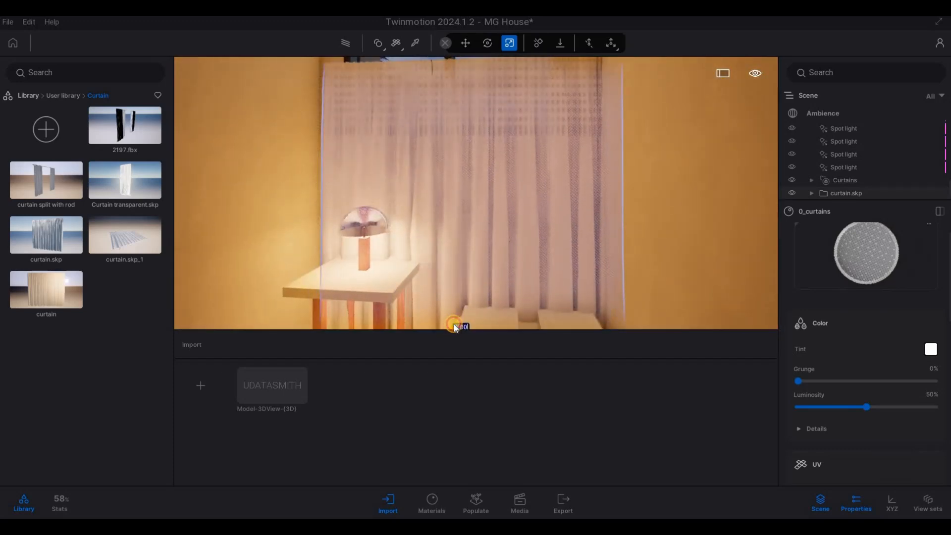
{"action": "left_click_drag", "start_coordinate": [454, 325], "coordinate": [364, 238]}
Examine the fitted curtain through the ground-floor window from the front garden
{"action": "key", "text": "s"}
{"action": "key", "text": "d"}
{"action": "key", "text": "w"}
{"action": "key", "text": "w"}
{"action": "key", "text": "w"}
{"action": "key", "text": "w"}
{"action": "key", "text": "w"}
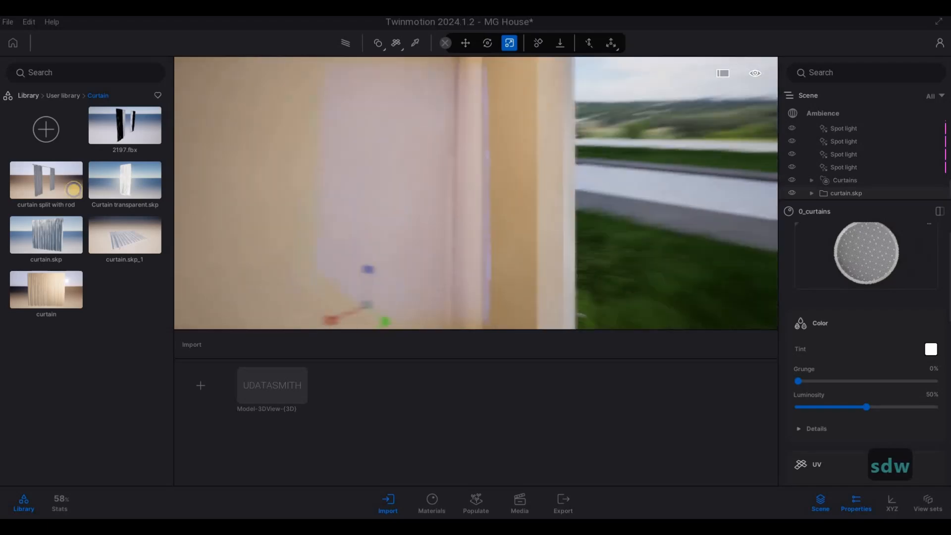
{"action": "key", "text": "d"}
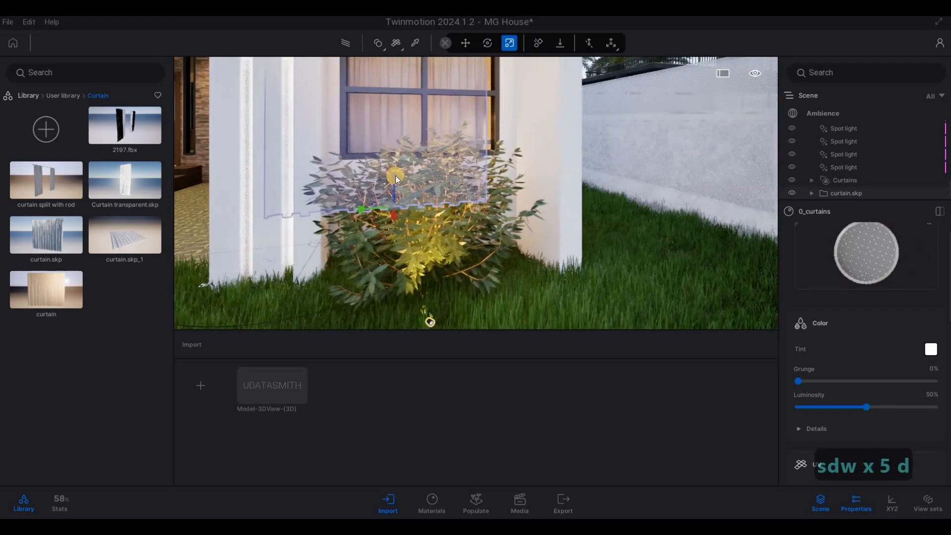
{"action": "key", "text": "Tab"}
{"action": "key", "text": "d"}
{"action": "key", "text": "q"}
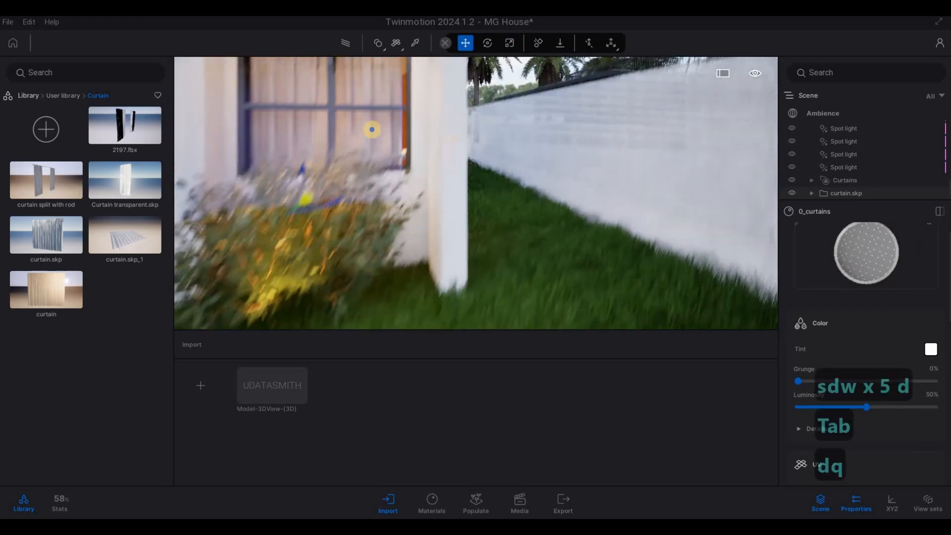
{"action": "key", "text": "a"}
{"action": "key", "text": "q"}
{"action": "key", "text": "a"}
{"action": "key", "text": "s"}
{"action": "key", "text": "Tab"}
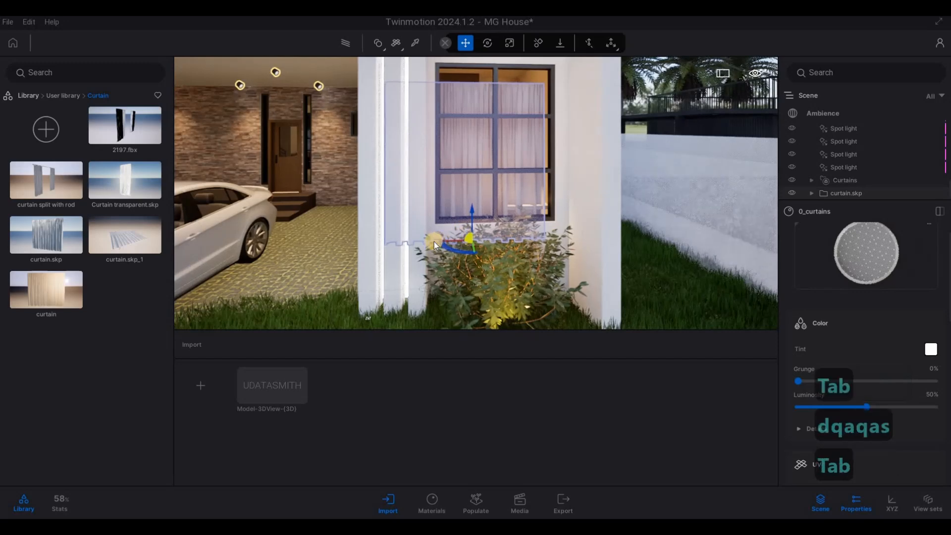
{"action": "key", "text": "s"}
{"action": "key", "text": "d"}
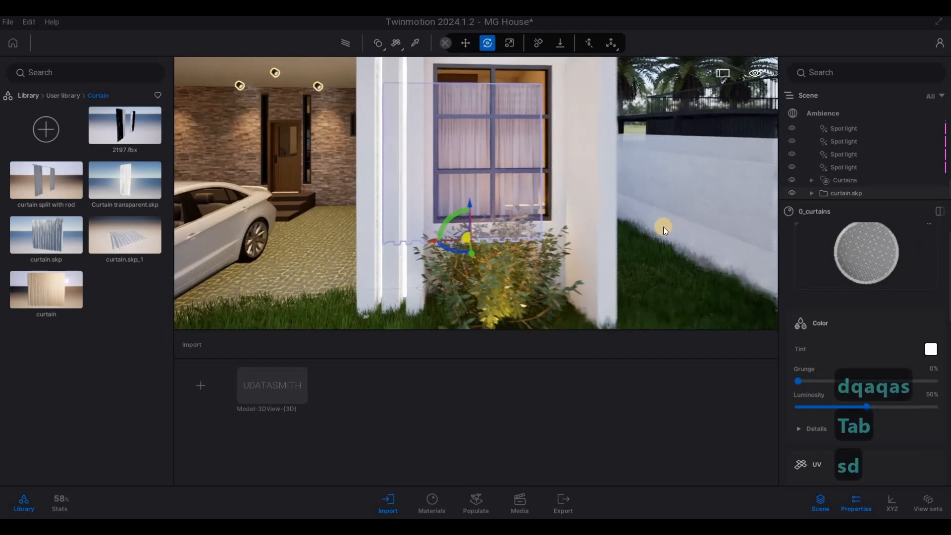
Inspect the grass passage beside the house and the front window's curtain from farther back
{"action": "key", "text": "d"}
{"action": "key", "text": "w"}
{"action": "key", "text": "d"}
{"action": "key", "text": "w"}
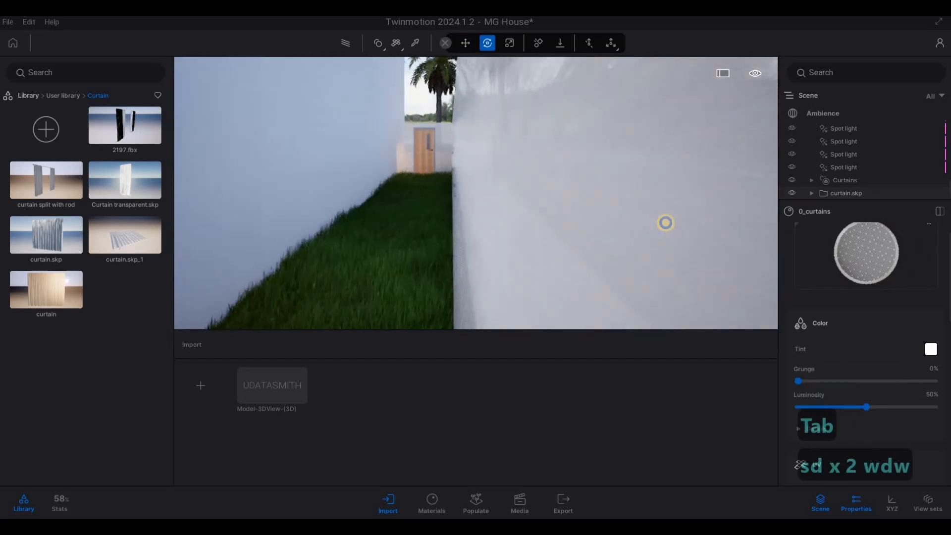
{"action": "key", "text": "a"}
{"action": "key", "text": "s"}
{"action": "key", "text": "s"}
{"action": "key", "text": "d"}
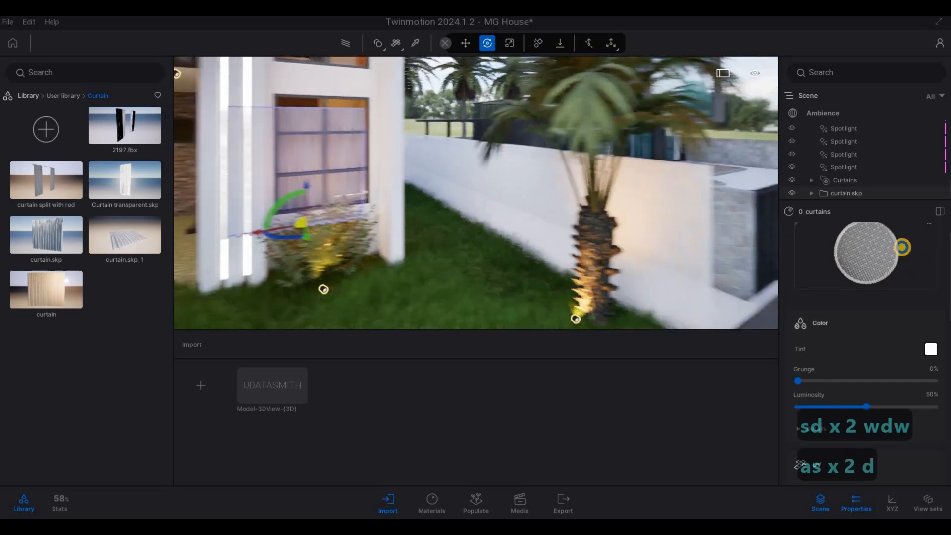
Examine the curtained ground-floor window, the side passage and the boundary wall while backing out to the street
{"action": "key", "text": "d"}
{"action": "key", "text": "d"}
{"action": "key", "text": "w"}
{"action": "key", "text": "d"}
{"action": "key", "text": "w"}
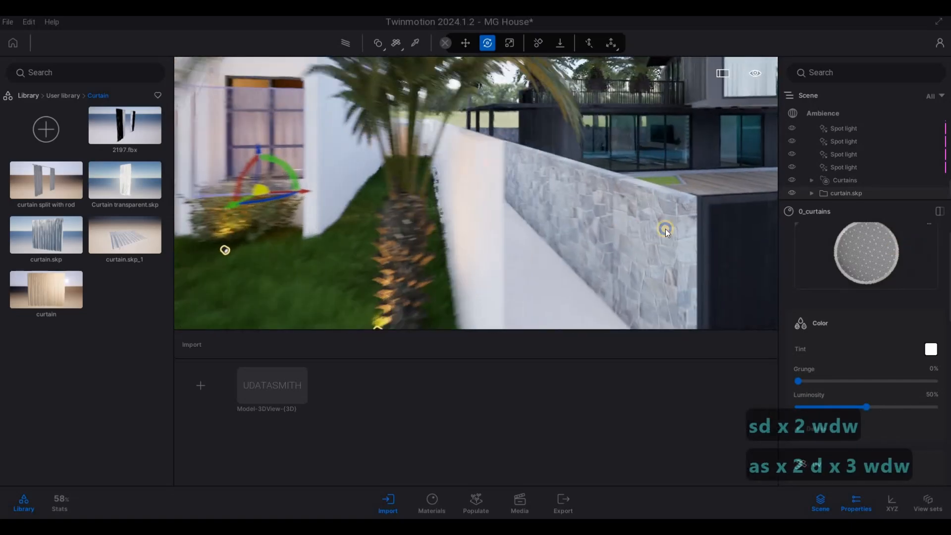
{"action": "key", "text": "a"}
{"action": "key", "text": "s"}
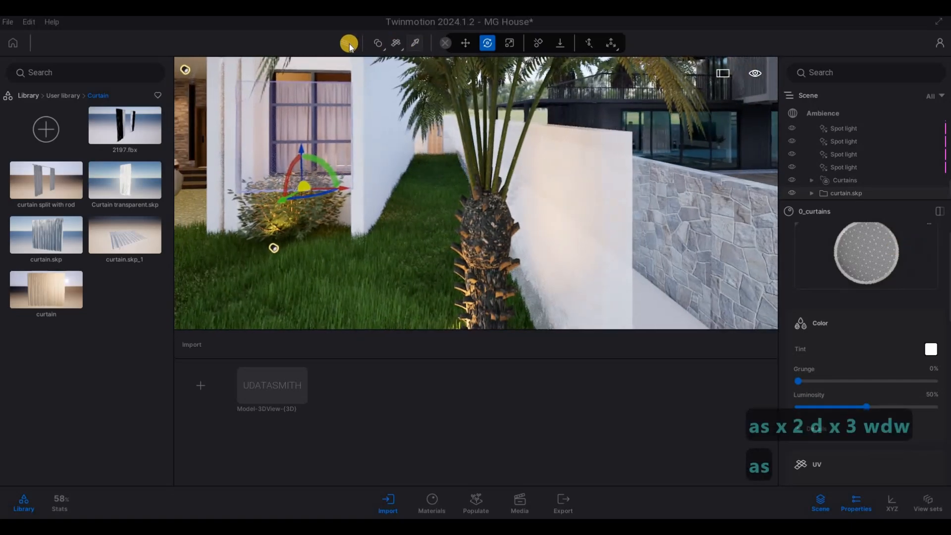
{"action": "key", "text": "a"}
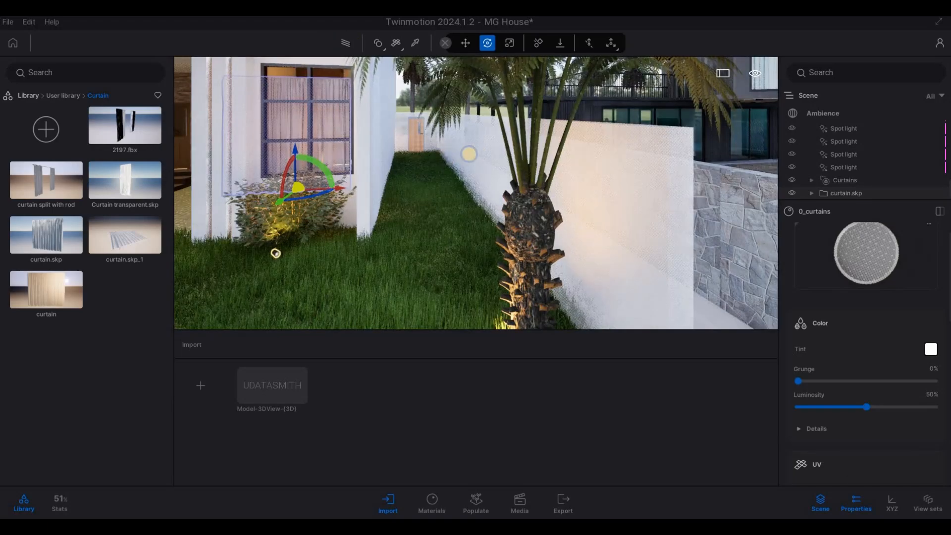
{"action": "key", "text": "s"}
{"action": "key", "text": "a"}
{"action": "mouse_move", "coordinate": [469, 152]}
{"action": "right_mouse_down"}
{"action": "mouse_move", "coordinate": [731, 180]}
{"action": "mouse_move", "coordinate": [416, 153]}
{"action": "right_mouse_up"}
{"action": "key", "text": "d"}
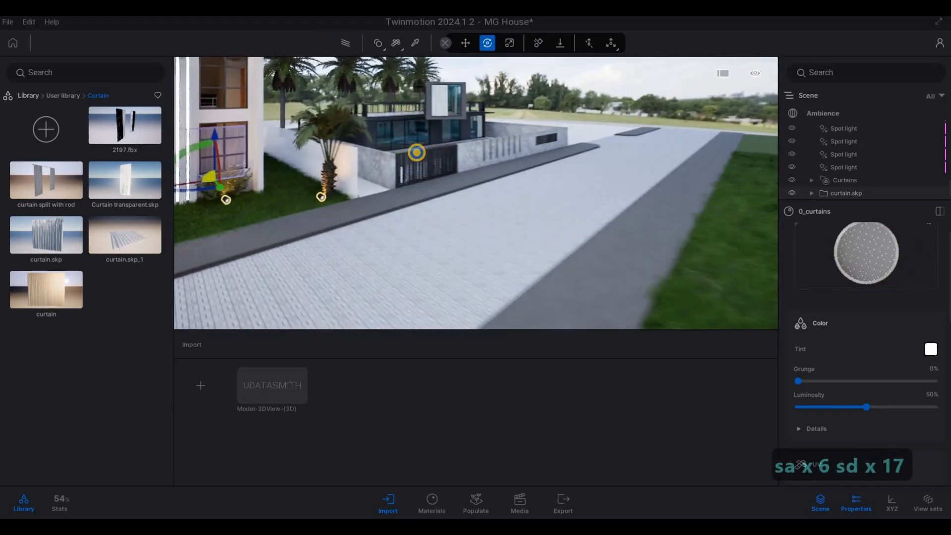
{"action": "right_click_drag", "start_coordinate": [560, 167], "coordinate": [501, 162]}
Undo the scaling and positioning of the curtain.skp model until it stands out by the street again
{"action": "key", "text": "ctrl+z"}
{"action": "key", "text": "ctrl+z"}
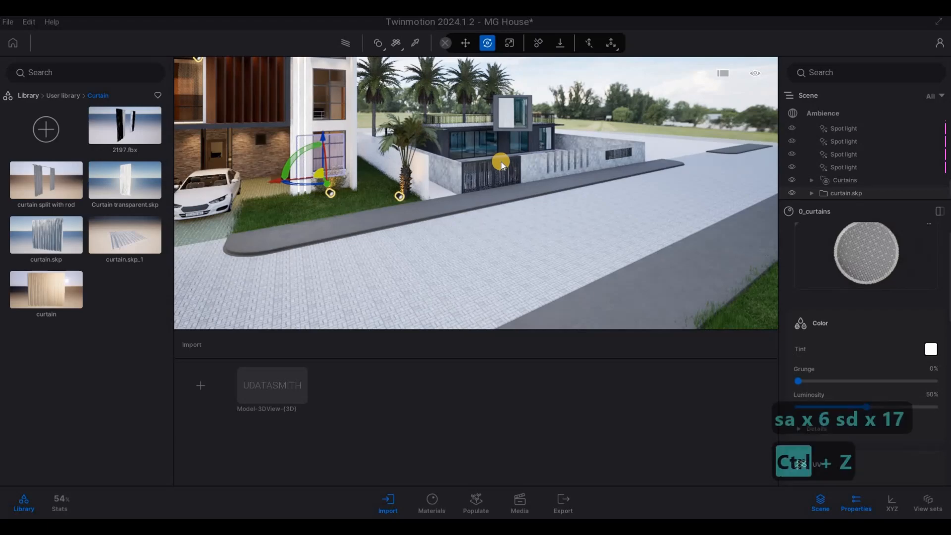
{"action": "key", "text": "ctrl+z"}
{"action": "key", "text": "ctrl+z"}
{"action": "key", "text": "ctrl+z"}
{"action": "key", "text": "ctrl+z"}
{"action": "key", "text": "ctrl+z"}
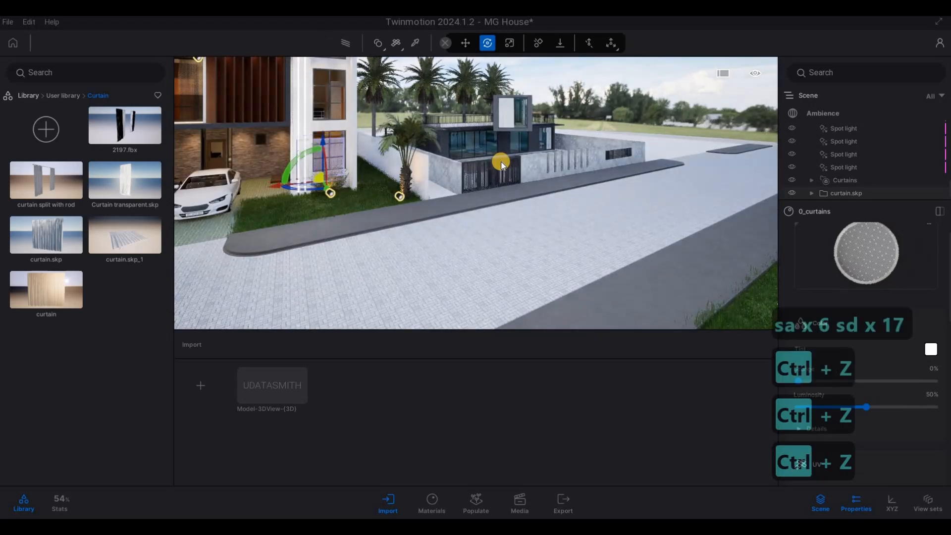
{"action": "key", "text": "ctrl+z"}
{"action": "key", "text": "ctrl+z"}
{"action": "key", "text": "ctrl+z"}
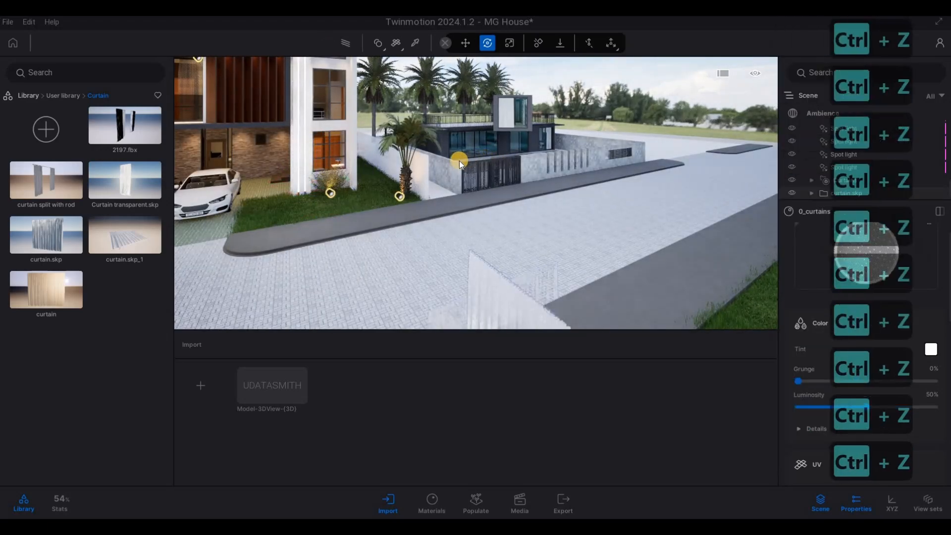
{"action": "key", "text": "ctrl+z"}
{"action": "key", "text": "ctrl+z"}
{"action": "key", "text": "ctrl+z"}
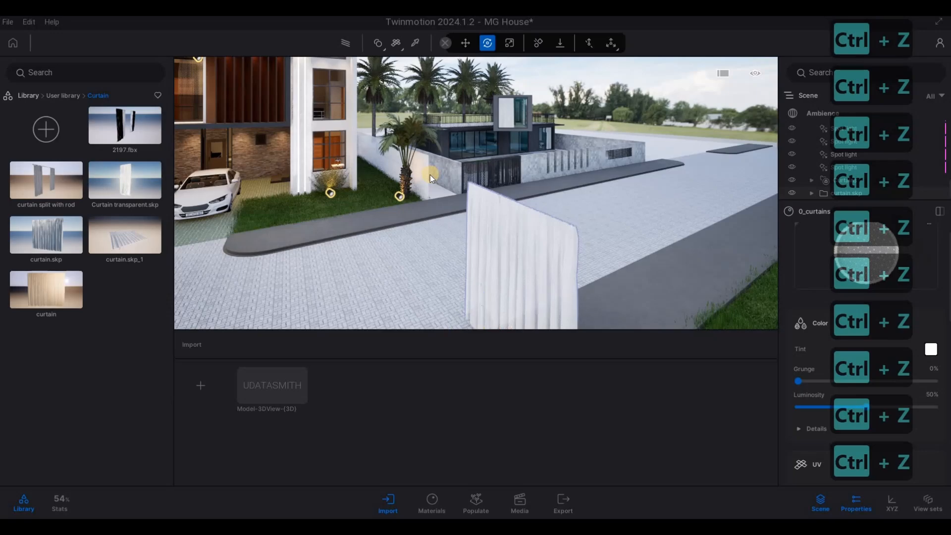
Undo the curtain.skp model's preceding edits as well, back through its material assignment
{"action": "right_click_drag", "start_coordinate": [502, 229], "coordinate": [378, 246]}
{"action": "key", "text": "a"}
{"action": "key", "text": "e"}
{"action": "key", "text": "s"}
{"action": "key", "text": "d"}
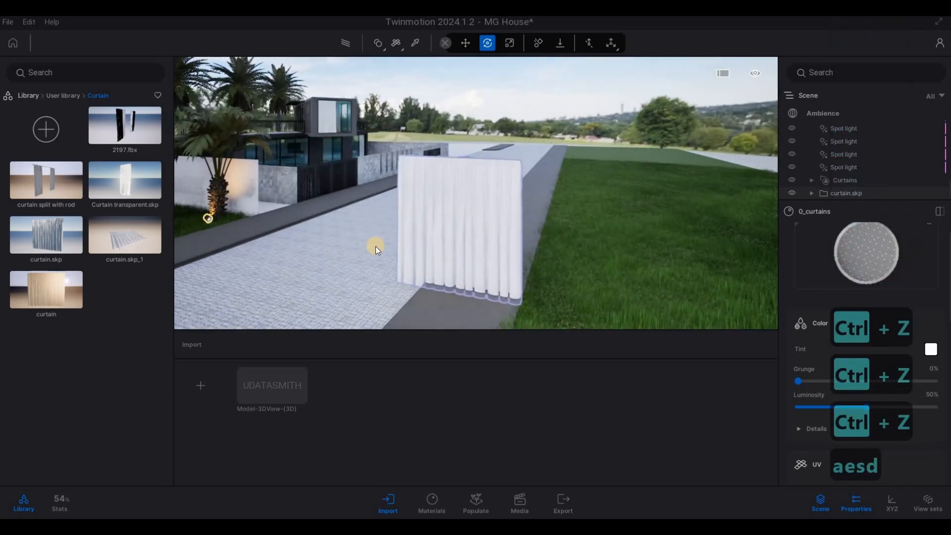
{"action": "key", "text": "ctrl+z"}
{"action": "key", "text": "ctrl+z"}
{"action": "key", "text": "ctrl+z"}
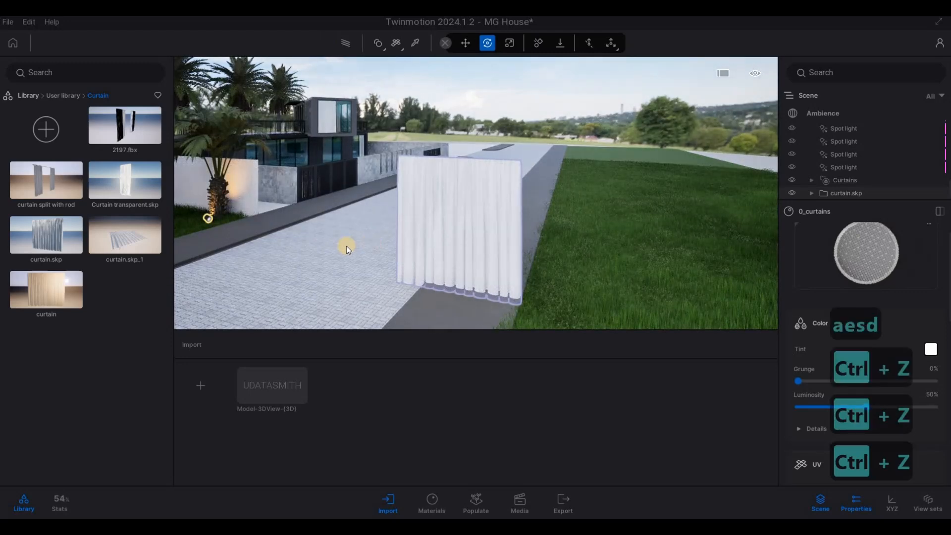
{"action": "key", "text": "d"}
{"action": "key", "text": "a"}
{"action": "key", "text": "a"}
{"action": "key", "text": "a"}
{"action": "key", "text": "a"}
{"action": "key", "text": "a"}
{"action": "key", "text": "a"}
{"action": "key", "text": "a"}
{"action": "key", "text": "a"}
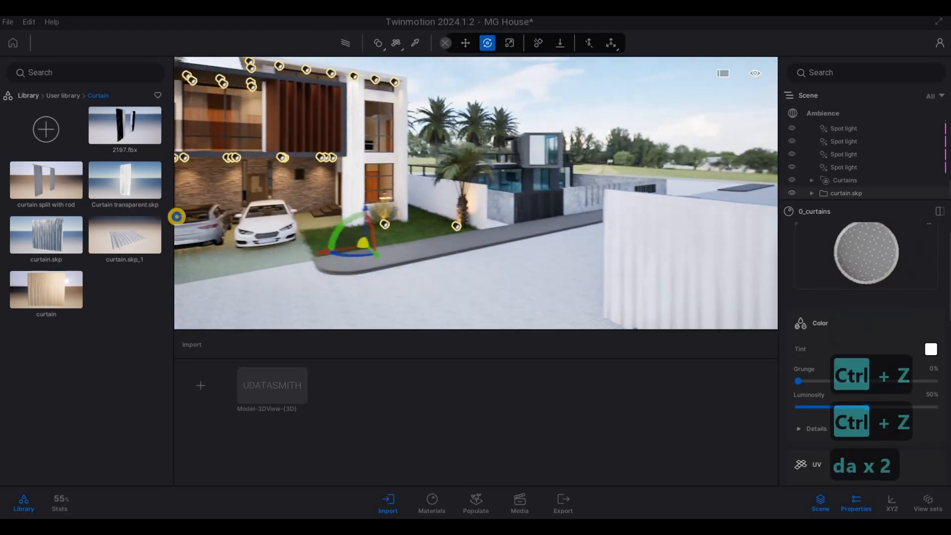
{"action": "key", "text": "ctrl+z"}
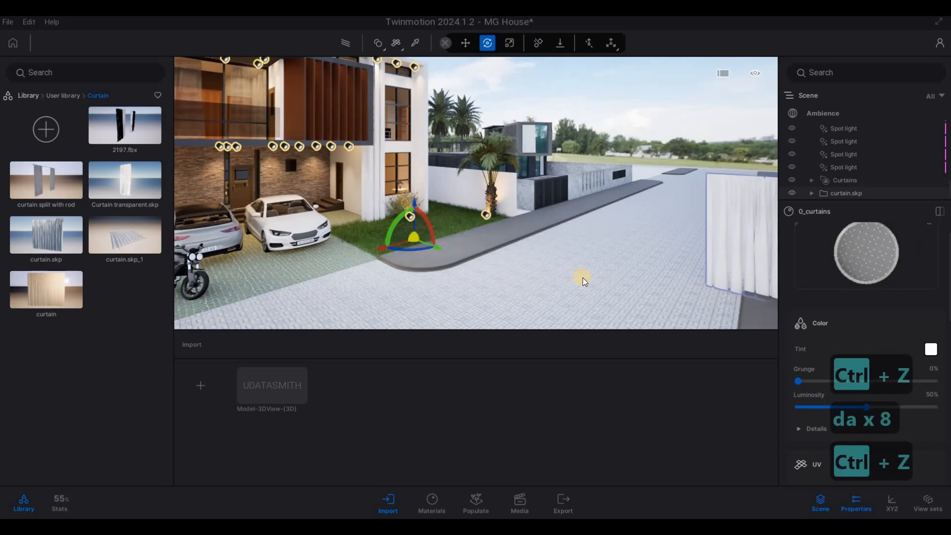
{"action": "key", "text": "ctrl+z"}
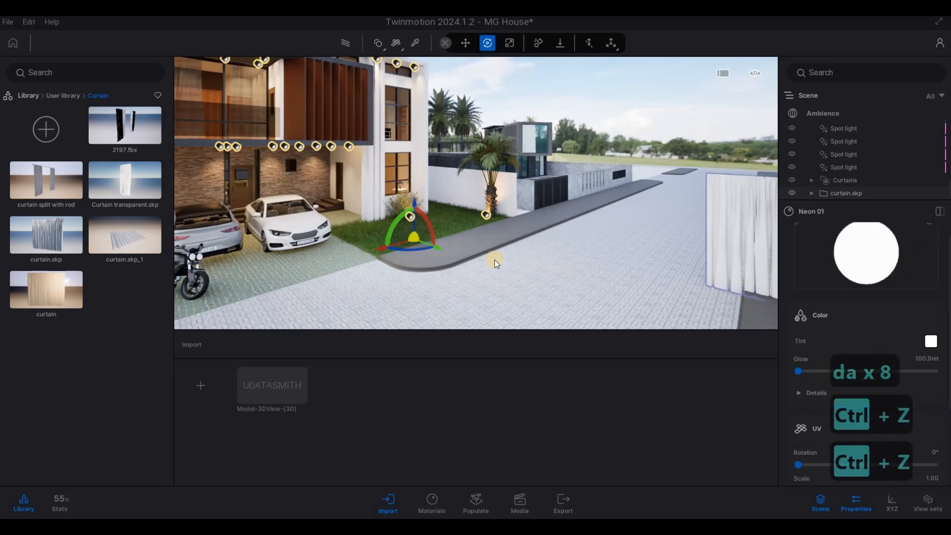
Edit the curtain.skp model's pivot and relocate it to the base of the curtain
{"action": "key", "text": "a"}
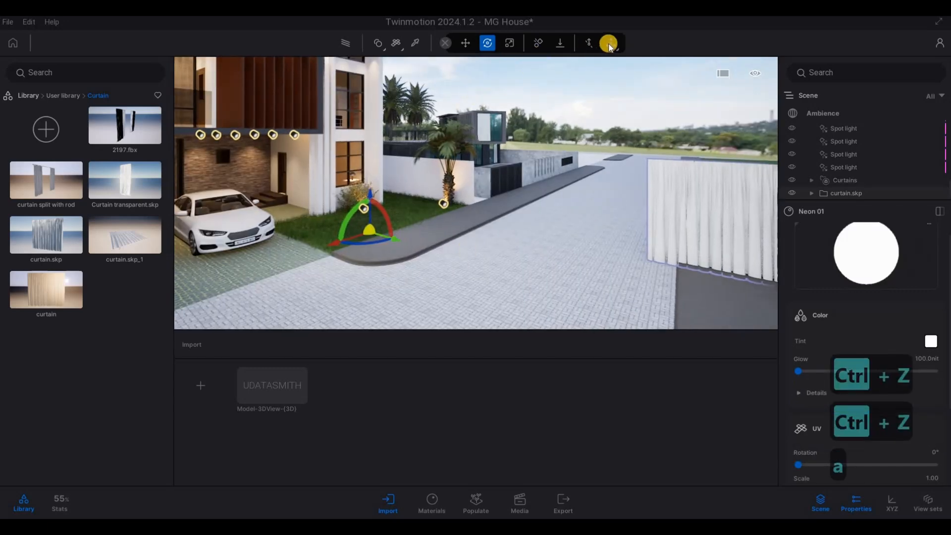
{"action": "left_click", "coordinate": [613, 45]}
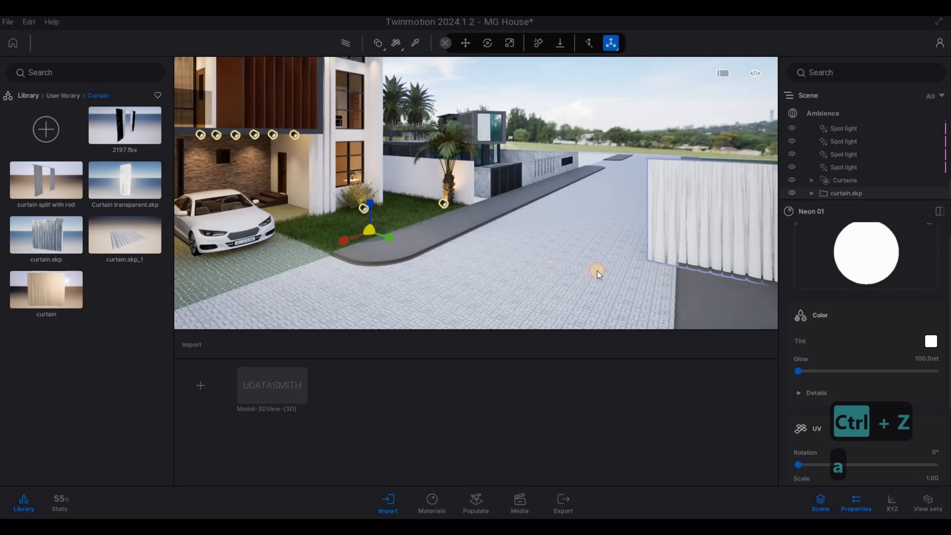
{"action": "left_click_drag", "start_coordinate": [597, 271], "coordinate": [757, 291]}
{"action": "key", "text": "d"}
{"action": "key", "text": "s"}
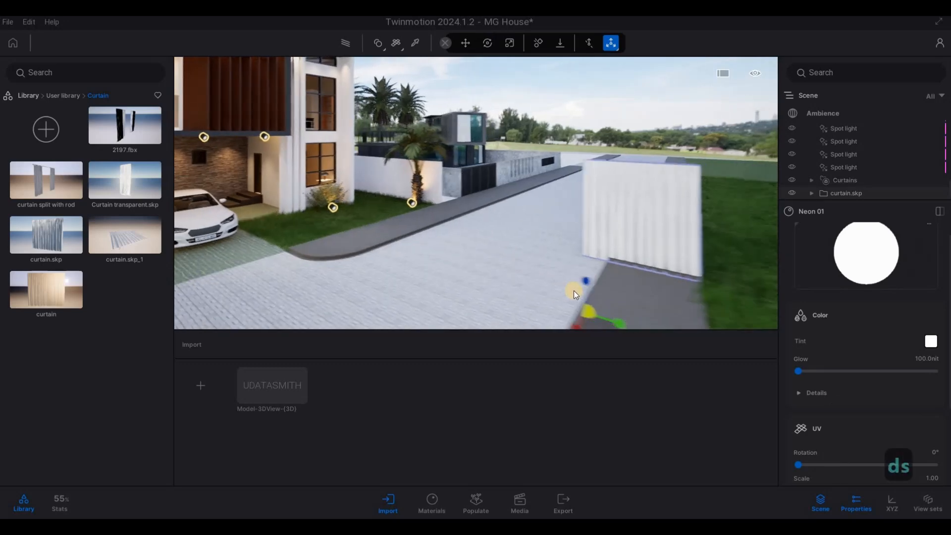
{"action": "key", "text": "e"}
{"action": "left_click_drag", "start_coordinate": [561, 280], "coordinate": [602, 257]}
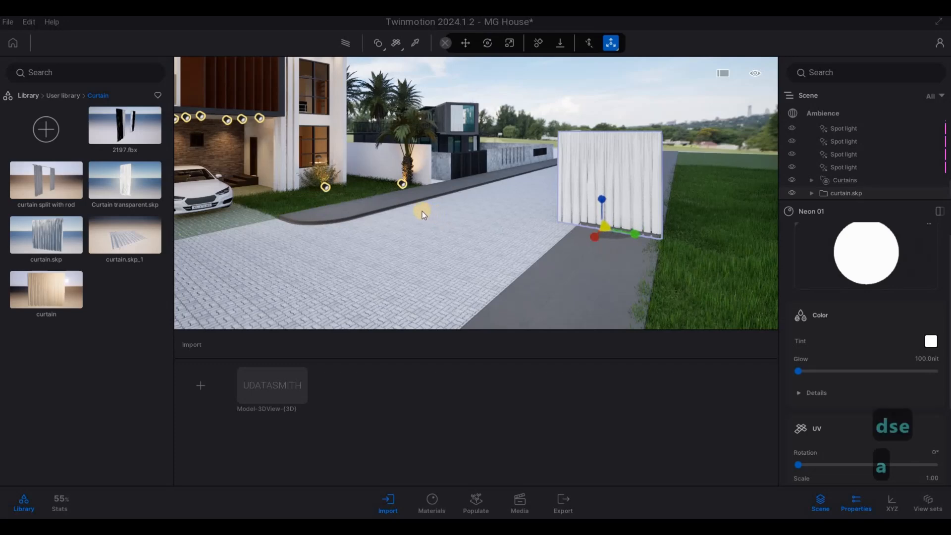
Try to sample the sheer curtain's material with the material picker in the house's upper room
{"action": "key", "text": "a"}
{"action": "key", "text": "a"}
{"action": "key", "text": "a"}
{"action": "key", "text": "a"}
{"action": "key", "text": "a"}
{"action": "key", "text": "a"}
{"action": "key", "text": "a"}
{"action": "key", "text": "a"}
{"action": "key", "text": "a"}
{"action": "key", "text": "a"}
{"action": "key", "text": "a"}
{"action": "key", "text": "a"}
{"action": "key", "text": "a"}
{"action": "key", "text": "w"}
{"action": "key", "text": "q"}
{"action": "key", "text": "q"}
{"action": "key", "text": "q"}
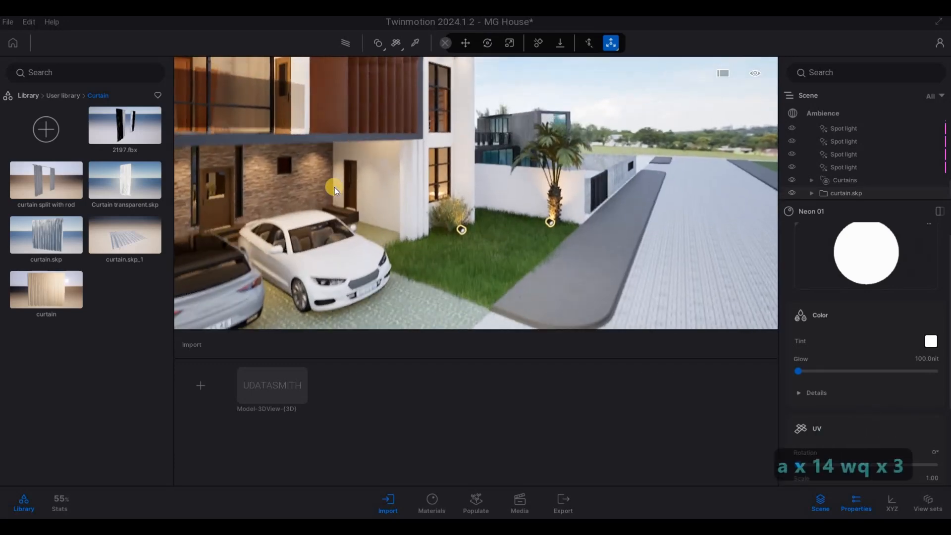
{"action": "key", "text": "a"}
{"action": "key", "text": "w"}
{"action": "key", "text": "w"}
{"action": "key", "text": "w"}
{"action": "key", "text": "w"}
{"action": "key", "text": "w"}
{"action": "key", "text": "w"}
{"action": "key", "text": "w"}
{"action": "key", "text": "w"}
{"action": "key", "text": "w"}
{"action": "key", "text": "w"}
{"action": "key", "text": "w"}
{"action": "key", "text": "q"}
{"action": "key", "text": "a"}
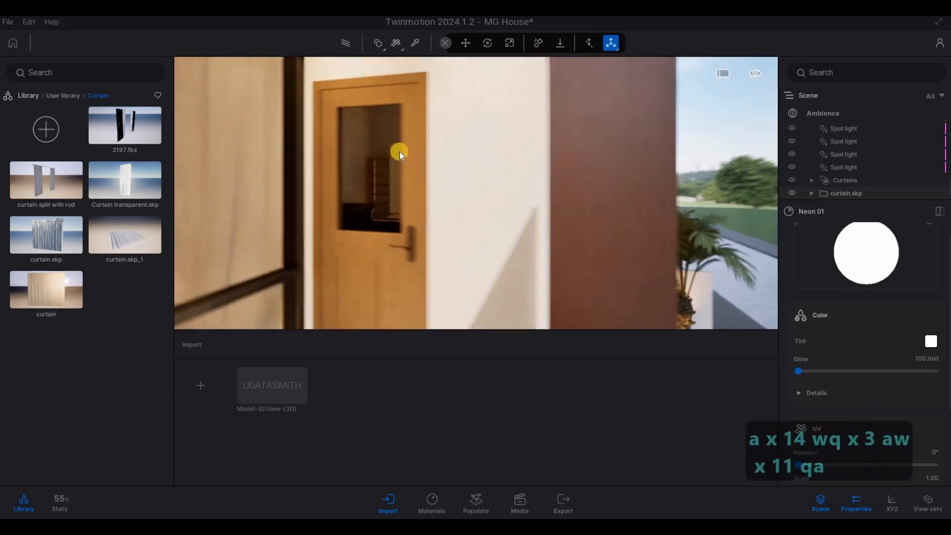
{"action": "key", "text": "s"}
{"action": "key", "text": "a"}
{"action": "key", "text": "s"}
{"action": "left_click", "coordinate": [415, 43]}
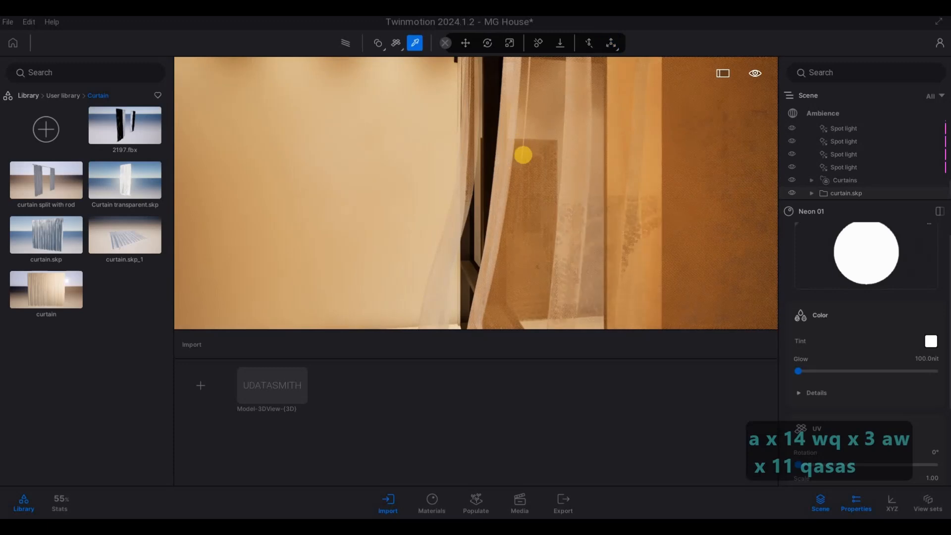
{"action": "key", "text": "d"}
{"action": "key", "text": "d"}
{"action": "key", "text": "d"}
{"action": "key", "text": "d"}
{"action": "key", "text": "d"}
{"action": "key", "text": "d"}
{"action": "key", "text": "d"}
{"action": "key", "text": "d"}
{"action": "key", "text": "d"}
{"action": "key", "text": "d"}
{"action": "key", "text": "d"}
{"action": "key", "text": "d"}
{"action": "key", "text": "d"}
{"action": "key", "text": "d"}
{"action": "key", "text": "d"}
{"action": "key", "text": "d"}
{"action": "key", "text": "d"}
{"action": "key", "text": "d"}
{"action": "key", "text": "d"}
{"action": "key", "text": "d"}
{"action": "left_click", "coordinate": [548, 155]}
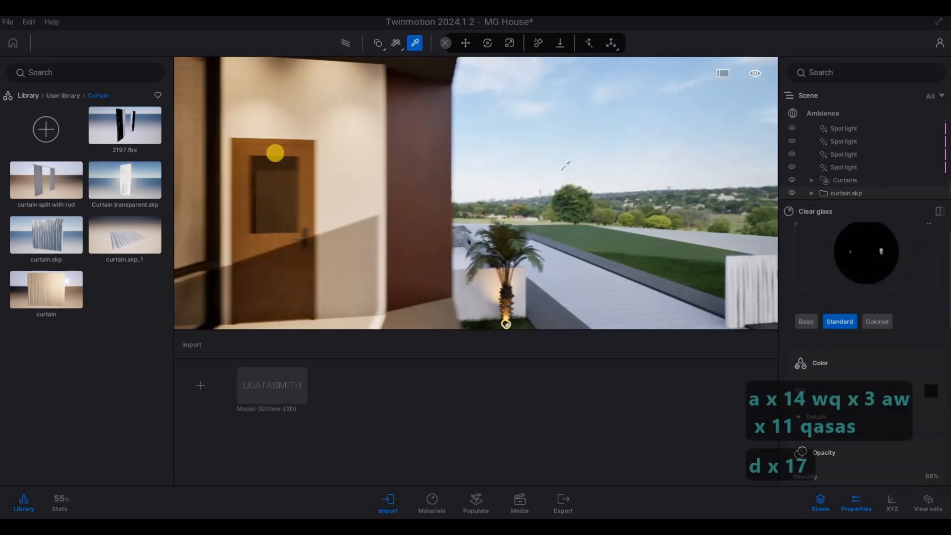
Sample the 0_curtains material from the sheer curtain hanging inside the upper-floor room
{"action": "key", "text": "a"}
{"action": "key", "text": "s"}
{"action": "key", "text": "s"}
{"action": "key", "text": "s"}
{"action": "key", "text": "s"}
{"action": "key", "text": "s"}
{"action": "key", "text": "s"}
{"action": "key", "text": "s"}
{"action": "key", "text": "s"}
{"action": "key", "text": "s"}
{"action": "key", "text": "s"}
{"action": "key", "text": "s"}
{"action": "key", "text": "a"}
{"action": "key", "text": "w"}
{"action": "key", "text": "w"}
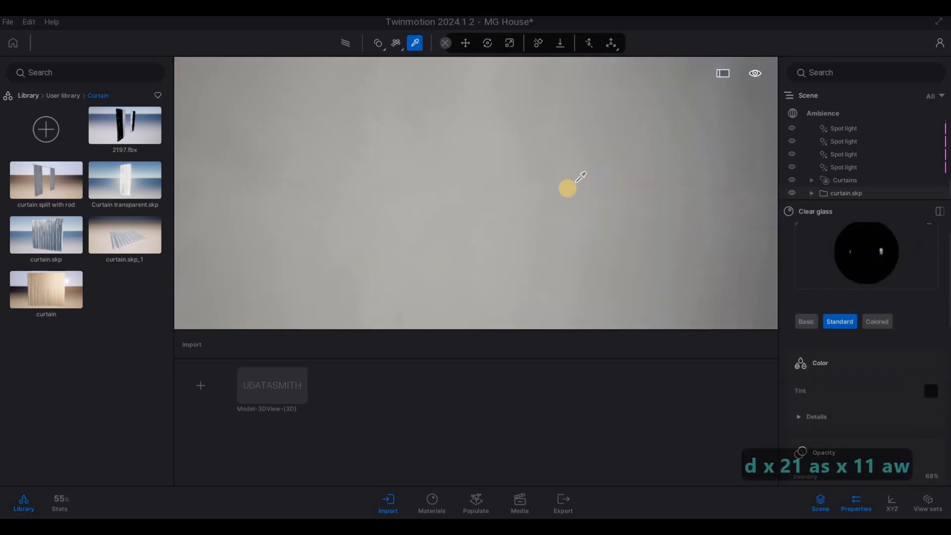
{"action": "key", "text": "s"}
{"action": "key", "text": "d"}
{"action": "key", "text": "d"}
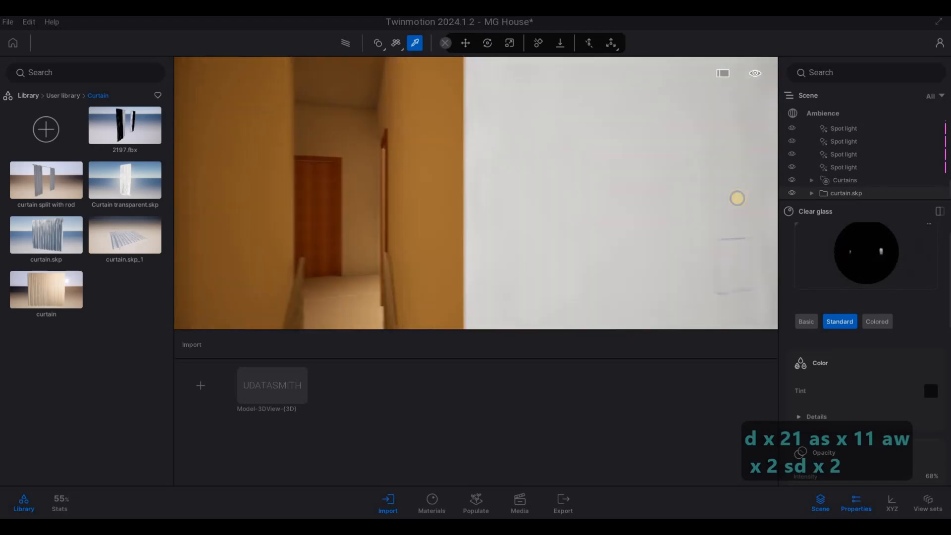
{"action": "key", "text": "s"}
{"action": "key", "text": "a"}
{"action": "key", "text": "a"}
{"action": "key", "text": "s"}
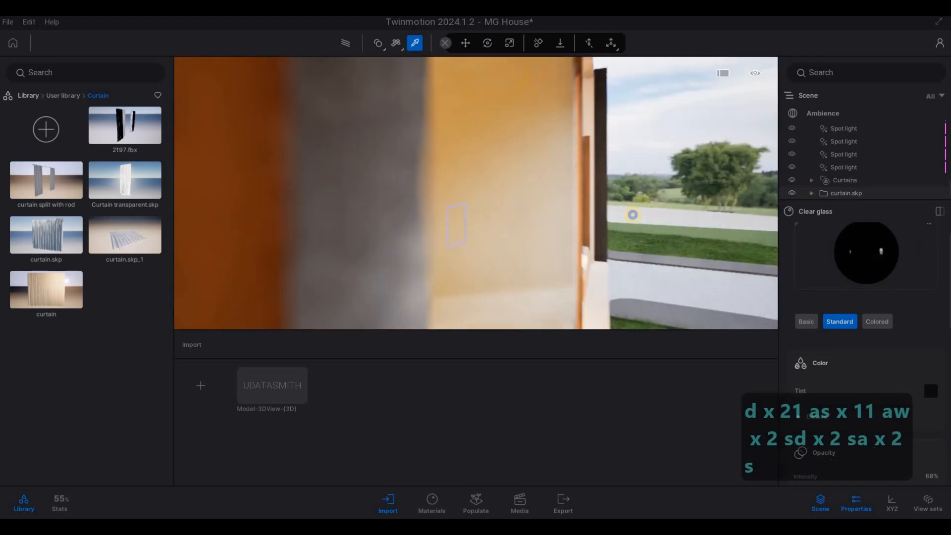
{"action": "key", "text": "d"}
{"action": "key", "text": "s"}
{"action": "key", "text": "d"}
{"action": "key", "text": "w"}
{"action": "key", "text": "w"}
{"action": "key", "text": "w"}
{"action": "key", "text": "w"}
{"action": "key", "text": "w"}
{"action": "key", "text": "w"}
{"action": "key", "text": "w"}
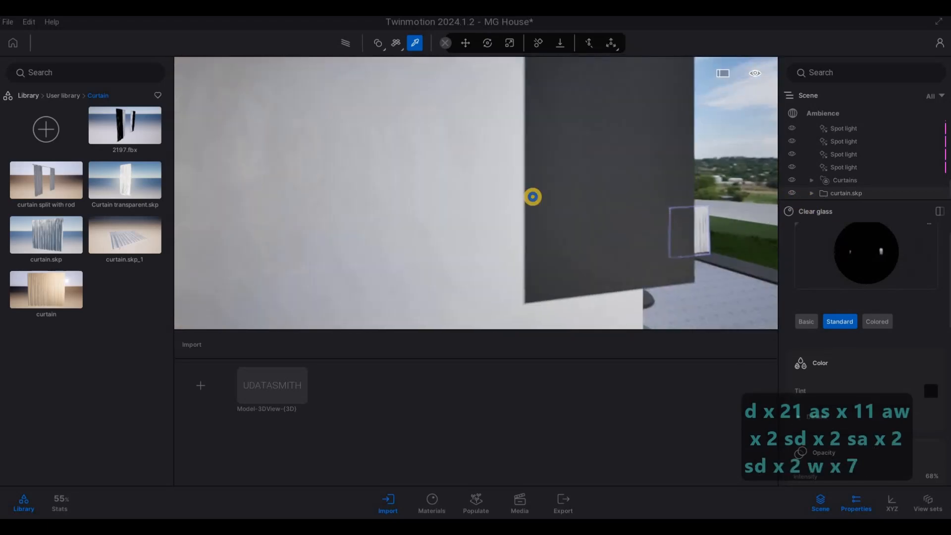
{"action": "key", "text": "a"}
{"action": "key", "text": "d"}
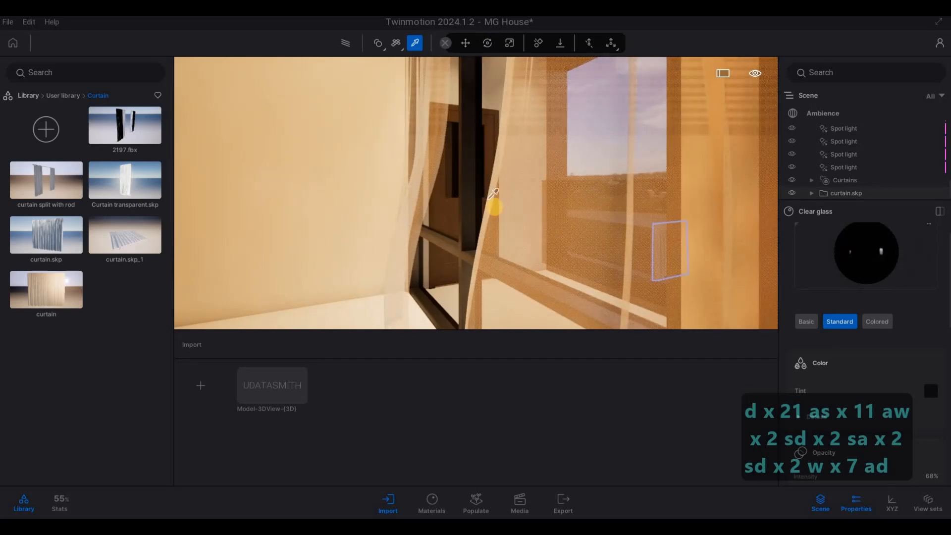
{"action": "left_click", "coordinate": [637, 219]}
Apply the sampled 0_curtains material to the curtain.skp model standing beside the street
{"action": "key", "text": "d"}
{"action": "key", "text": "w"}
{"action": "key", "text": "w"}
{"action": "key", "text": "w"}
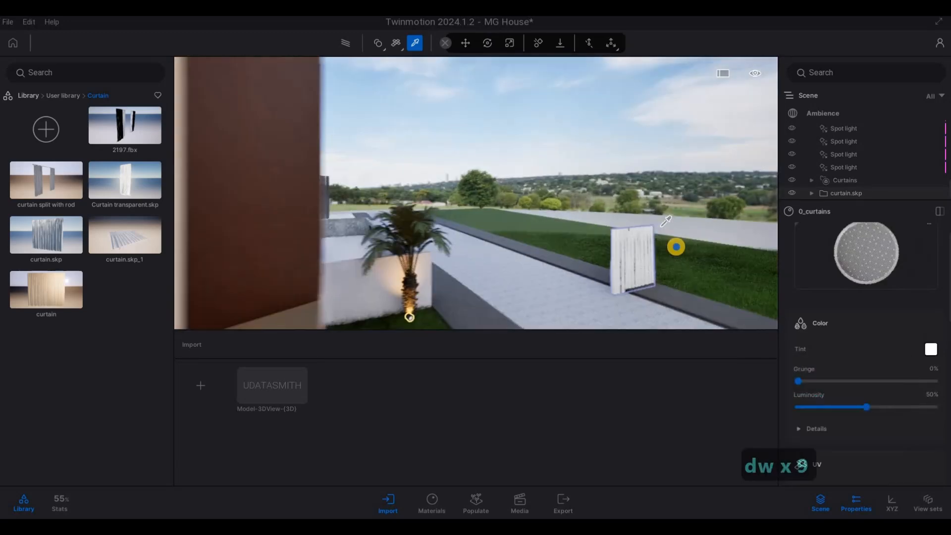
{"action": "key", "text": "w"}
{"action": "key", "text": "w"}
{"action": "key", "text": "w"}
{"action": "key", "text": "w"}
{"action": "key", "text": "w"}
{"action": "key", "text": "w"}
{"action": "key", "text": "w"}
{"action": "key", "text": "e"}
{"action": "key", "text": "e"}
{"action": "key", "text": "w"}
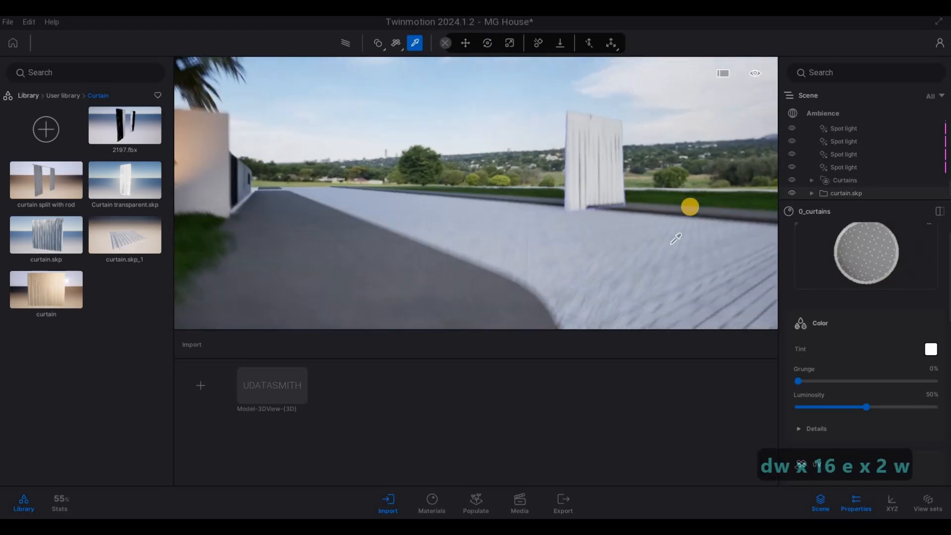
{"action": "key", "text": "q"}
{"action": "key", "text": "d"}
{"action": "key", "text": "d"}
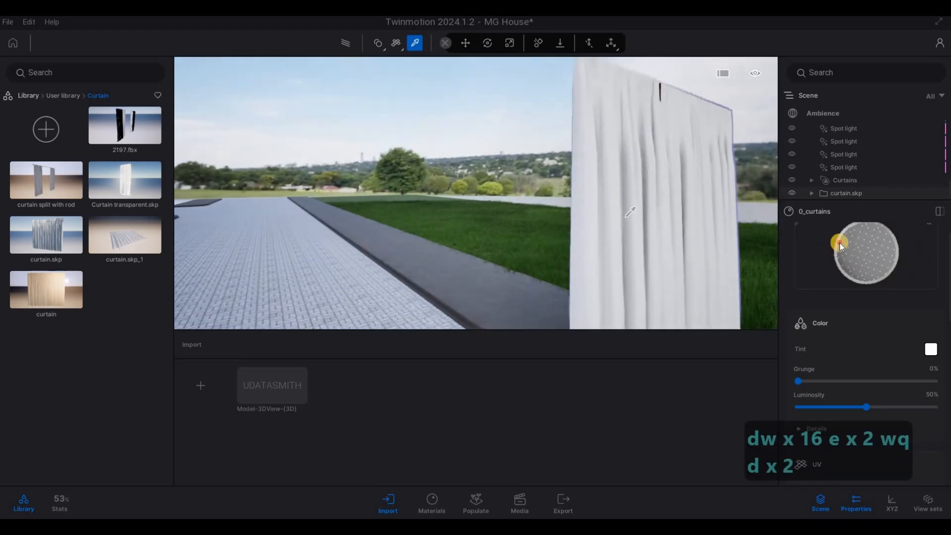
{"action": "left_click_drag", "start_coordinate": [852, 244], "coordinate": [690, 112]}
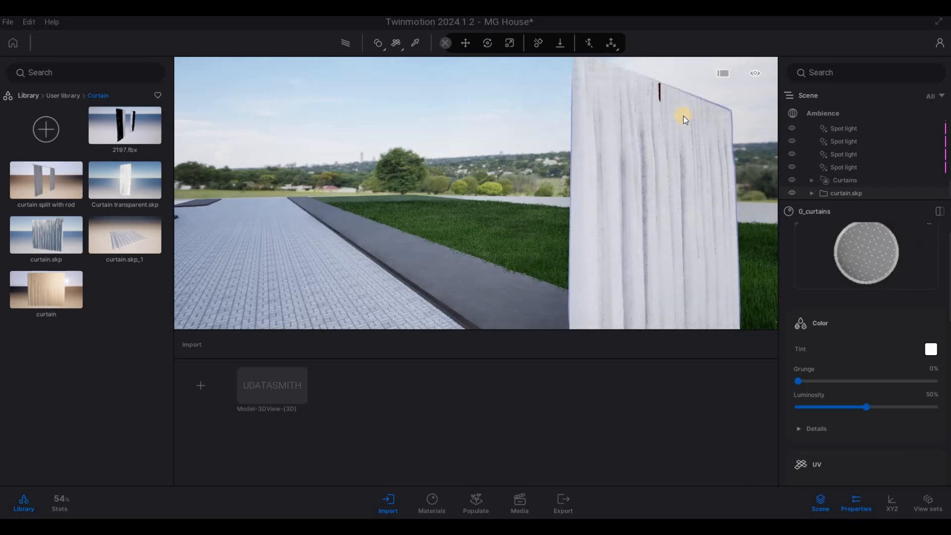
Apply the 0_curtains material to the reverse side of the curtain.skp model
{"action": "key", "text": "d"}
{"action": "key", "text": "w"}
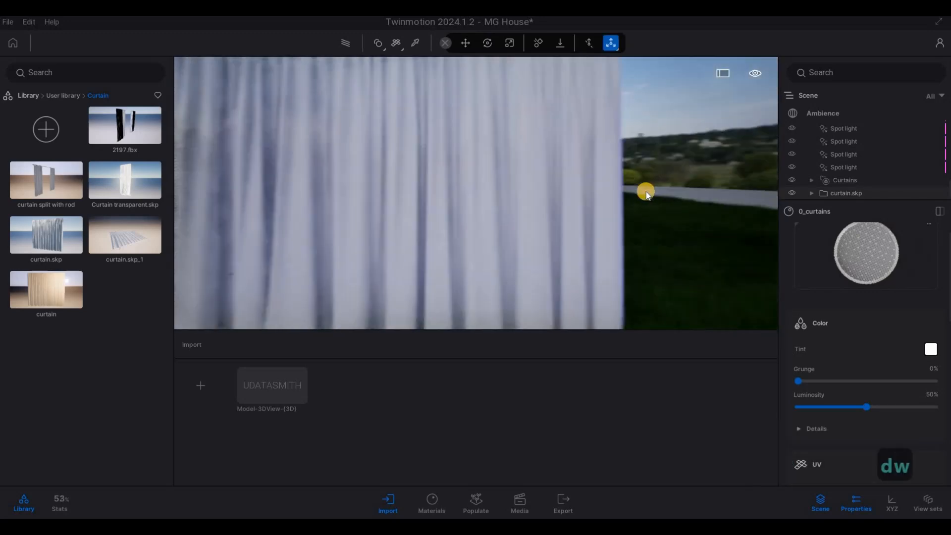
{"action": "key", "text": "w"}
{"action": "key", "text": "d"}
{"action": "mouse_move", "coordinate": [611, 198]}
{"action": "right_mouse_down"}
{"action": "mouse_move", "coordinate": [179, 166]}
{"action": "mouse_move", "coordinate": [622, 201]}
{"action": "right_mouse_up"}
{"action": "key", "text": "d"}
{"action": "key", "text": "s"}
{"action": "key", "text": "w"}
{"action": "key", "text": "w"}
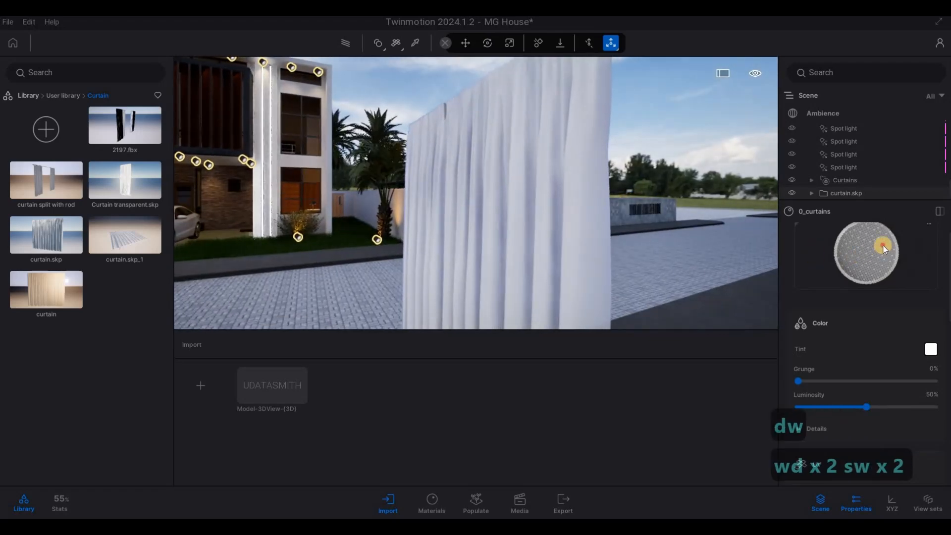
{"action": "key", "text": "a"}
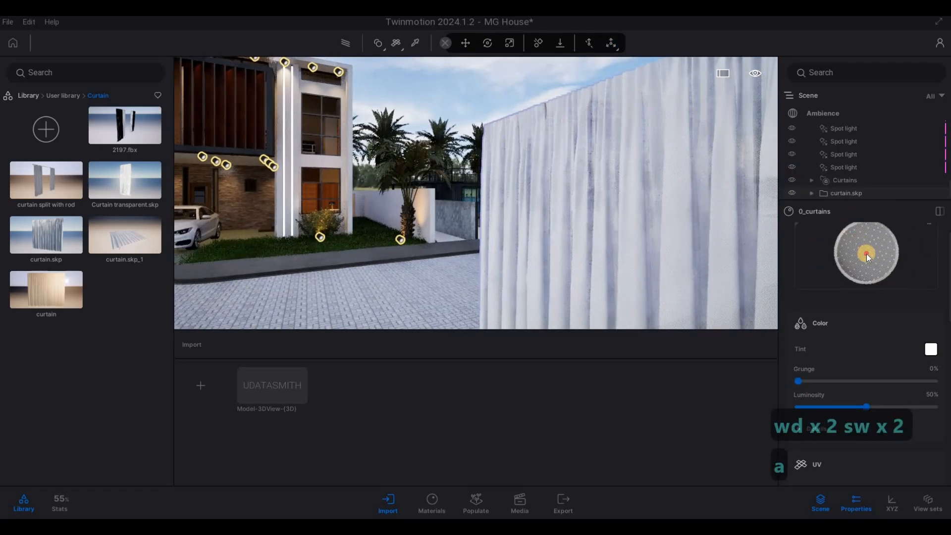
{"action": "left_click_drag", "start_coordinate": [867, 254], "coordinate": [864, 252]}
Move the curtain.skp model from the roadside onto the front lawn beside the ground-floor window
{"action": "key", "text": "s"}
{"action": "key", "text": "d"}
{"action": "key", "text": "a"}
{"action": "right_click_drag", "start_coordinate": [666, 254], "coordinate": [566, 255]}
{"action": "key", "text": "a"}
{"action": "key", "text": "a"}
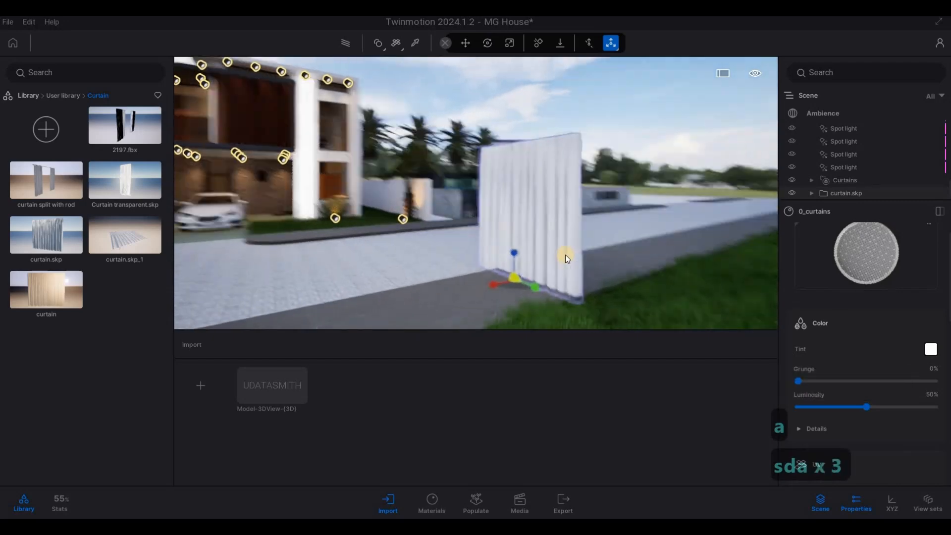
{"action": "key", "text": "a"}
{"action": "key", "text": "a"}
{"action": "key", "text": "a"}
{"action": "key", "text": "a"}
{"action": "key", "text": "a"}
{"action": "key", "text": "Tab"}
{"action": "key", "text": "Caps_Lock"}
{"action": "key", "text": "Tab"}
{"action": "left_click_drag", "start_coordinate": [534, 242], "coordinate": [299, 195]}
{"action": "key", "text": "a"}
{"action": "key", "text": "w"}
{"action": "key", "text": "w"}
{"action": "key", "text": "w"}
{"action": "key", "text": "w"}
{"action": "key", "text": "w"}
{"action": "key", "text": "w"}
{"action": "key", "text": "w"}
{"action": "key", "text": "w"}
{"action": "key", "text": "w"}
{"action": "key", "text": "w"}
{"action": "key", "text": "w"}
{"action": "key", "text": "q"}
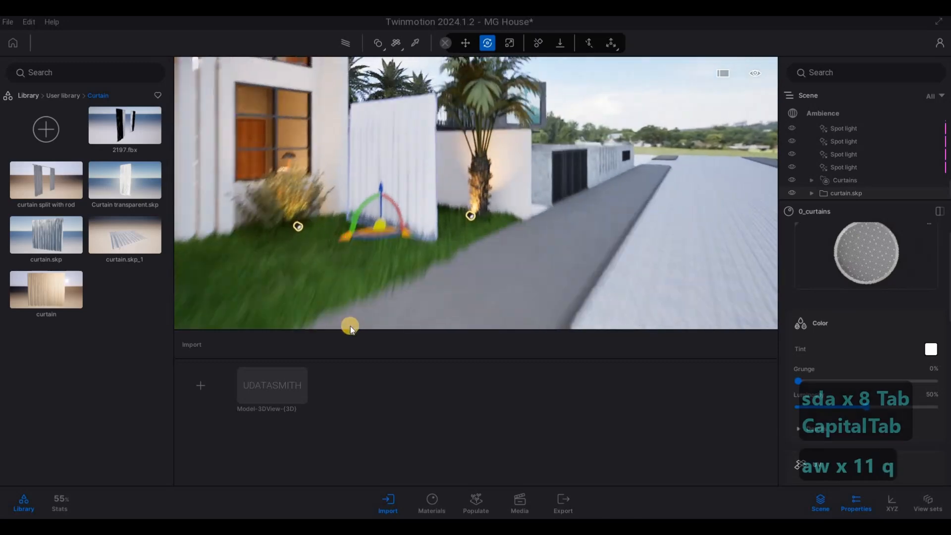
Rotate the curtain.skp model 90 degrees and move it from the lawn to just inside the ground-floor window
{"action": "type", "text": "s"}
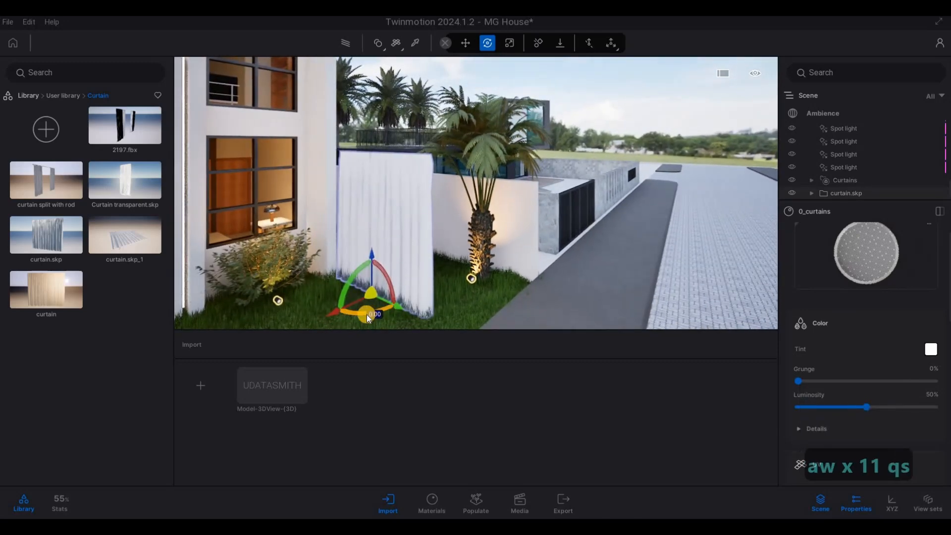
{"action": "type", "text": "90"}
{"action": "key", "text": "Return"}
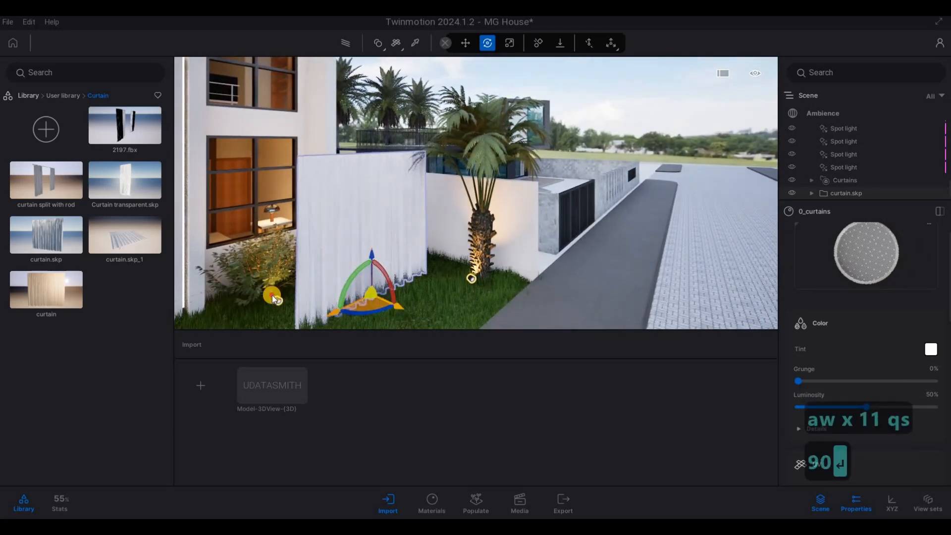
{"action": "left_click_drag", "start_coordinate": [272, 295], "coordinate": [246, 290]}
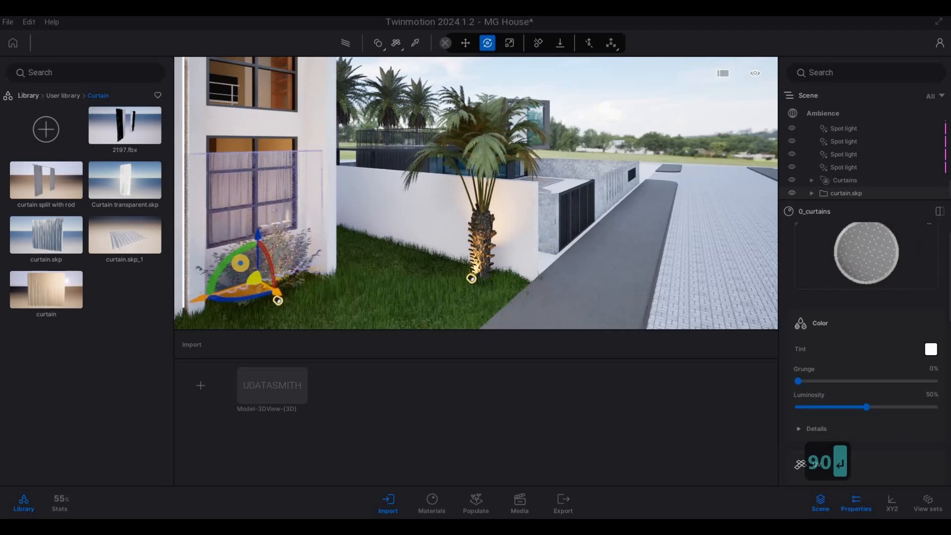
Scale down the width of the curtain.skp model to suit the ground-floor window
{"action": "key", "text": "d"}
{"action": "key", "text": "q"}
{"action": "key", "text": "d"}
{"action": "key", "text": "w"}
{"action": "key", "text": "d"}
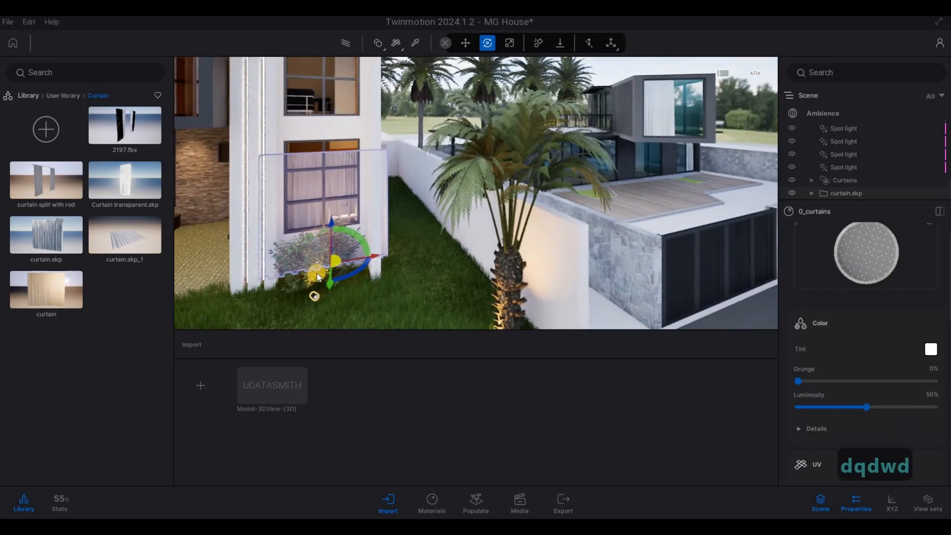
{"action": "key", "text": "Tab"}
{"action": "left_click_drag", "start_coordinate": [358, 260], "coordinate": [355, 260]}
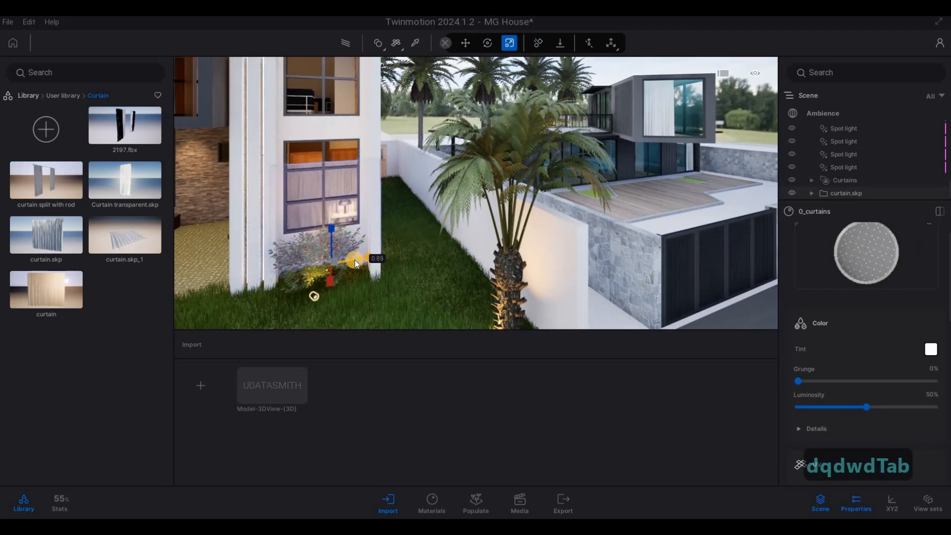
Raise the curtain.skp model about 0.65 m so that it covers the ground-floor window
{"action": "key", "text": "Tab"}
{"action": "mouse_move", "coordinate": [331, 224]}
{"action": "left_mouse_down"}
{"action": "mouse_move", "coordinate": [332, 198]}
{"action": "mouse_move", "coordinate": [346, 231]}
{"action": "left_mouse_up"}
{"action": "key", "text": "ctrl+z"}
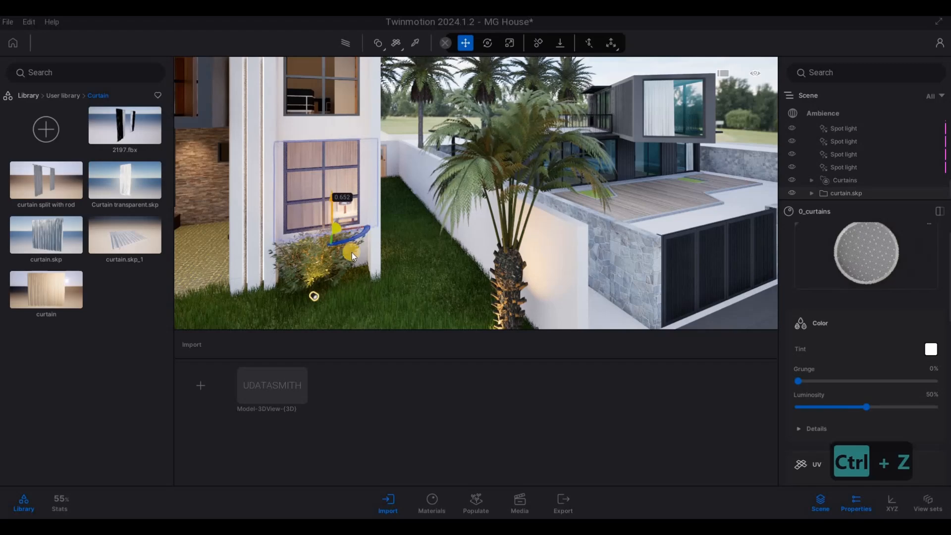
Shift the raised curtain about 0.53 m in depth to sit close behind the ground-floor window's glass
{"action": "key", "text": "a"}
{"action": "key", "text": "a"}
{"action": "key", "text": "w"}
{"action": "key", "text": "s"}
{"action": "key", "text": "s"}
{"action": "key", "text": "s"}
{"action": "key", "text": "s"}
{"action": "key", "text": "s"}
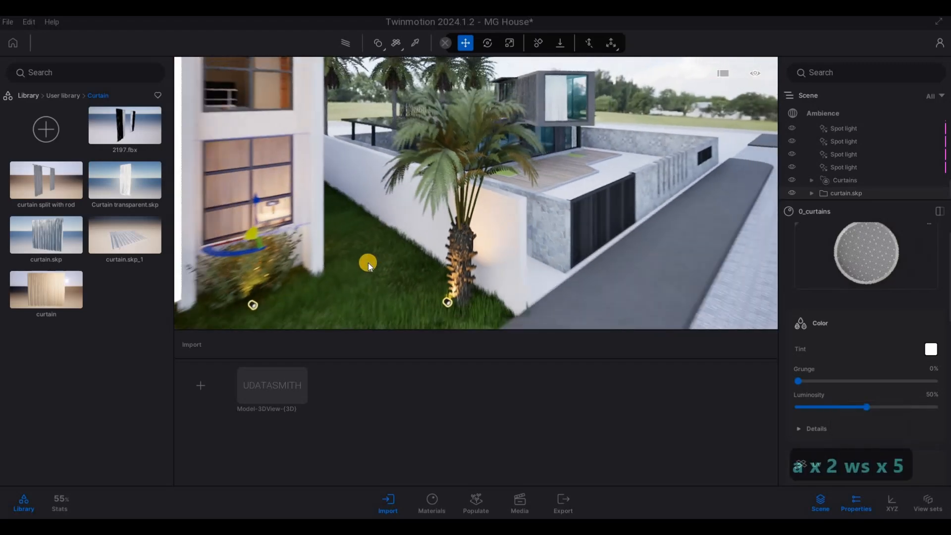
{"action": "key", "text": "s"}
{"action": "key", "text": "a"}
{"action": "key", "text": "w"}
{"action": "left_click_drag", "start_coordinate": [379, 263], "coordinate": [388, 263]}
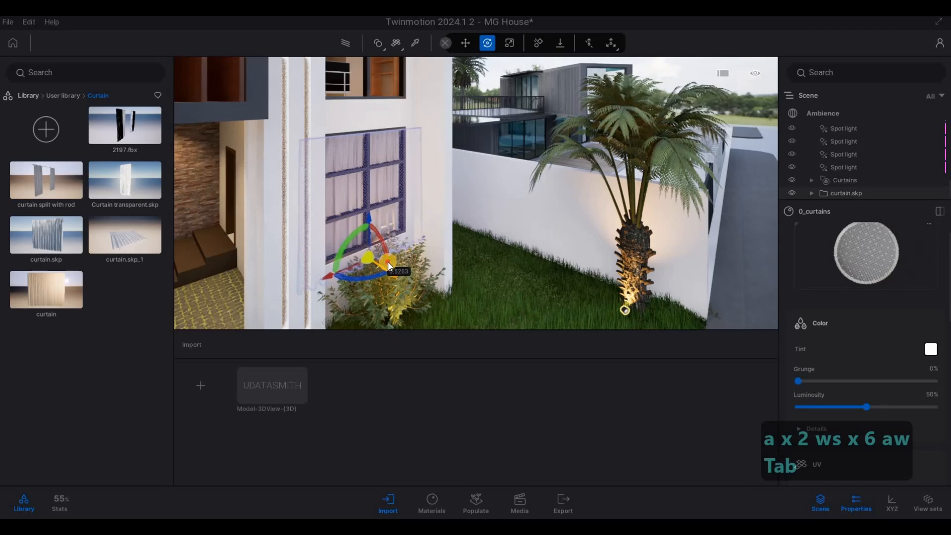
Copy the ground-floor curtain as one instance 3.26 m straight up to the upper-floor window
{"action": "key", "text": "d"}
{"action": "key", "text": "w"}
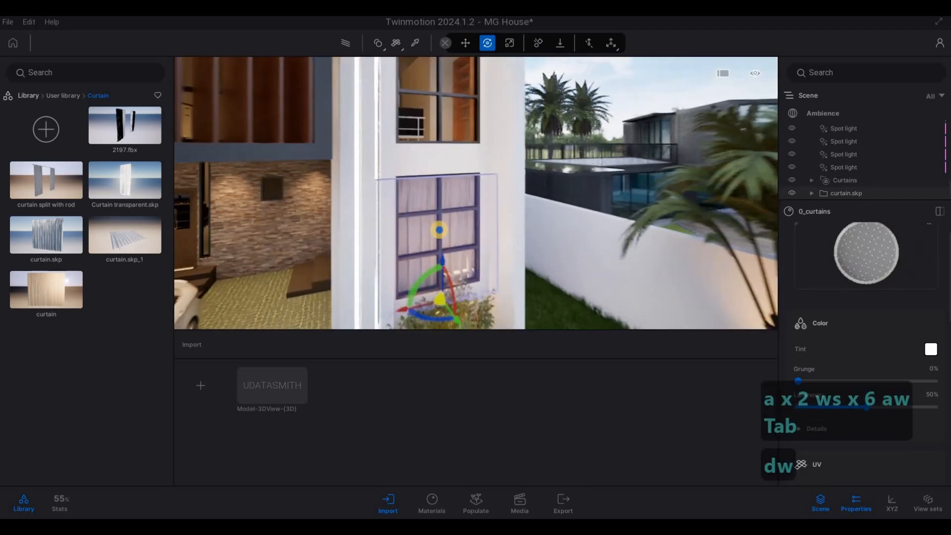
{"action": "key", "text": "s"}
{"action": "key", "text": "d"}
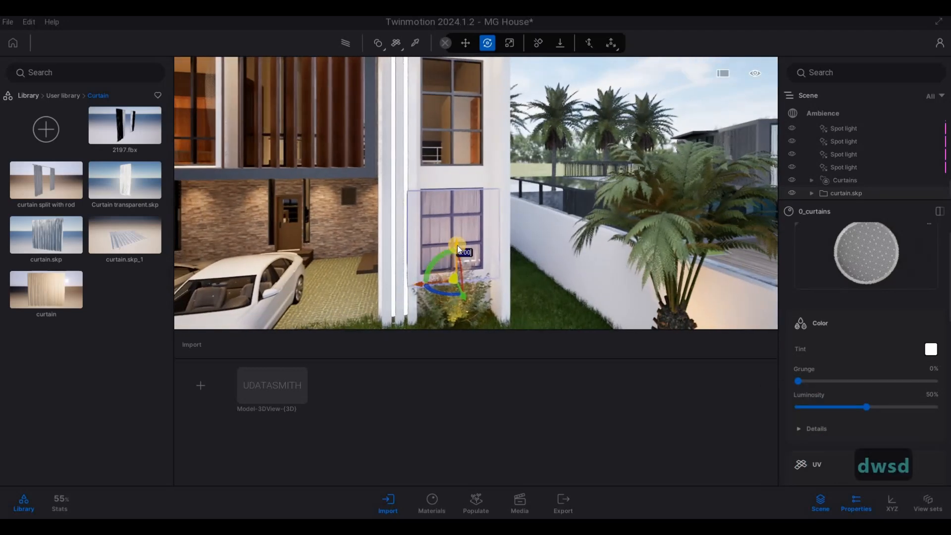
{"action": "key", "text": "Caps_Lock"}
{"action": "left_click_drag", "start_coordinate": [457, 242], "coordinate": [465, 152], "text": "alt"}
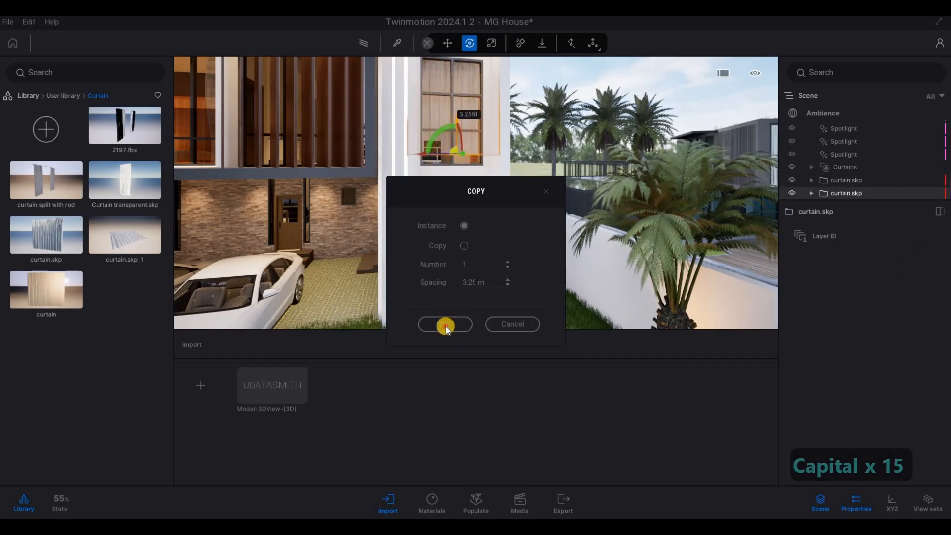
{"action": "left_click", "coordinate": [446, 325]}
Scale the copied curtain by about 1.07 and adjust its height within the upper-floor window
{"action": "key", "text": "w"}
{"action": "key", "text": "q"}
{"action": "key", "text": "w"}
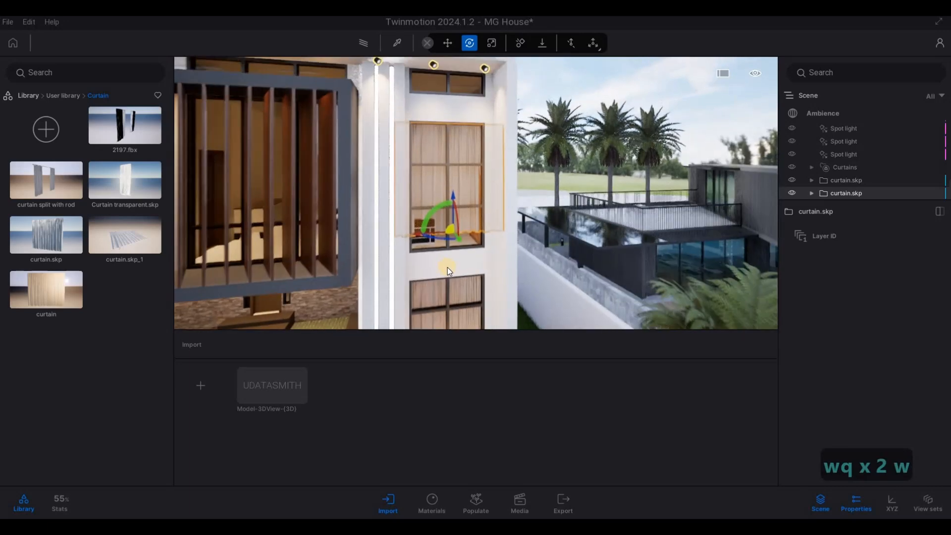
{"action": "key", "text": "Tab"}
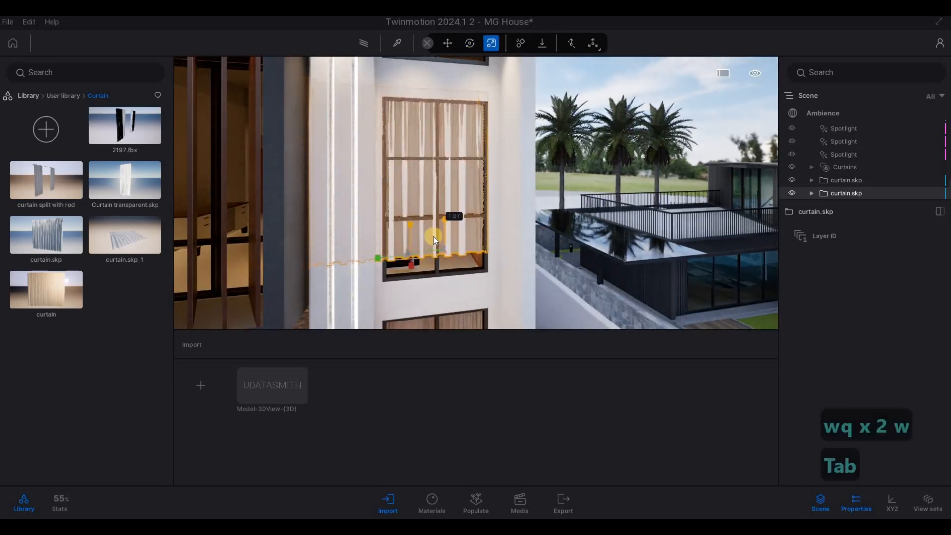
{"action": "key", "text": "Tab"}
{"action": "left_click_drag", "start_coordinate": [423, 225], "coordinate": [415, 222]}
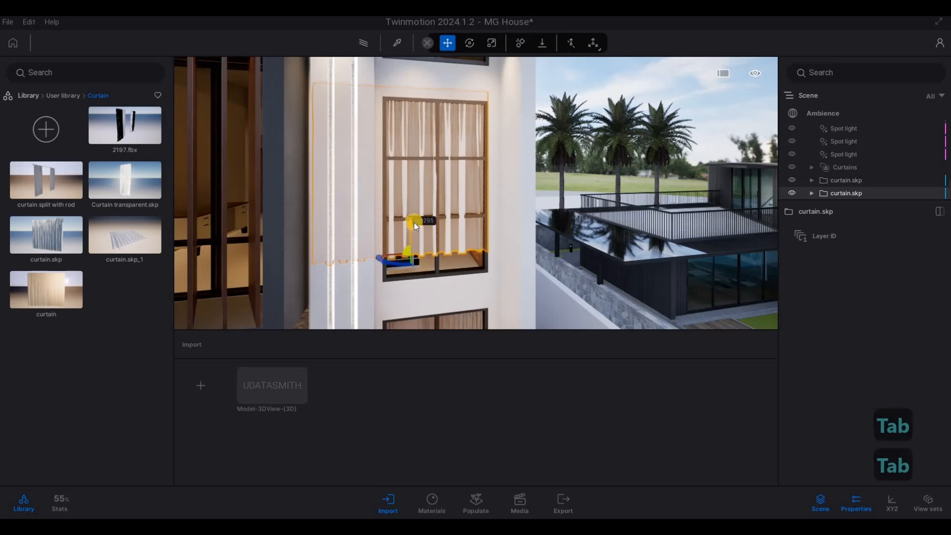
{"action": "left_click", "coordinate": [416, 234]}
{"action": "key", "text": "Tab"}
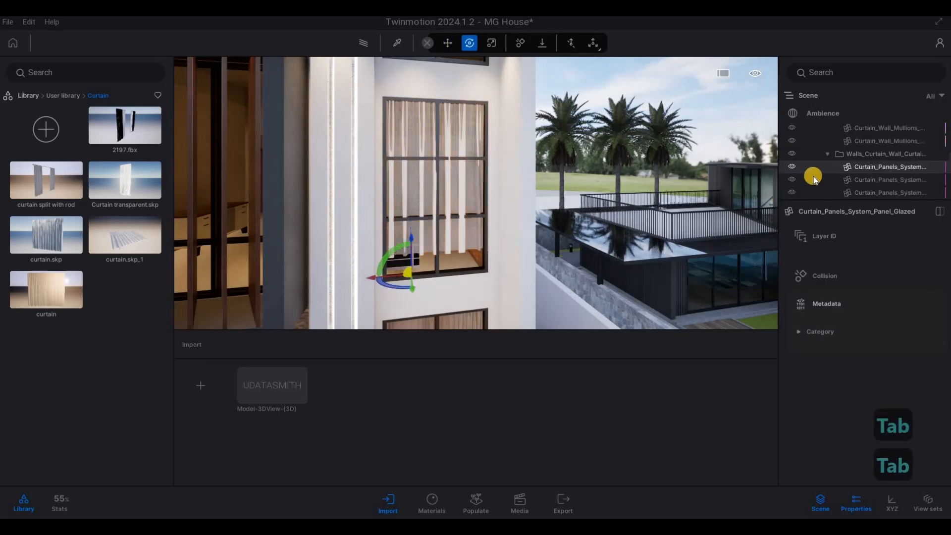
{"action": "left_click", "coordinate": [406, 189]}
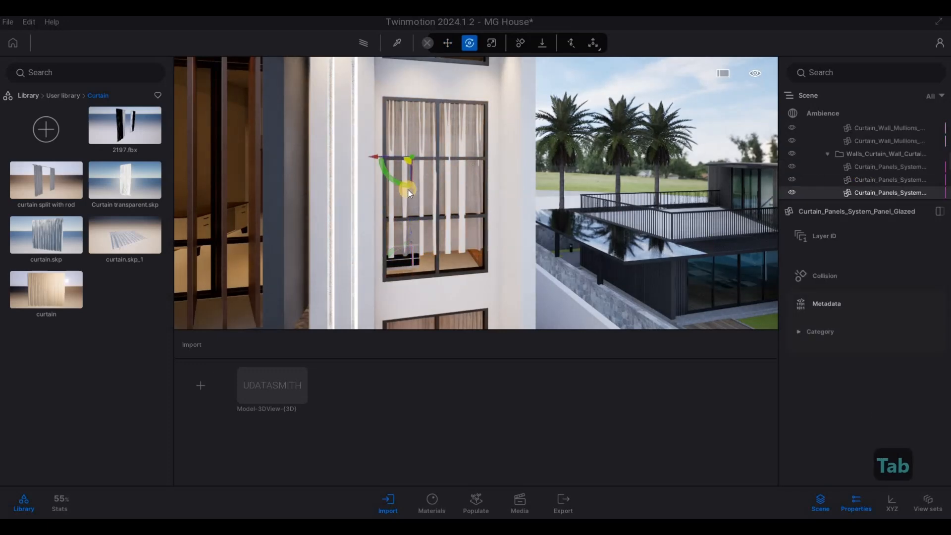
{"action": "left_click_drag", "start_coordinate": [411, 198], "coordinate": [415, 201]}
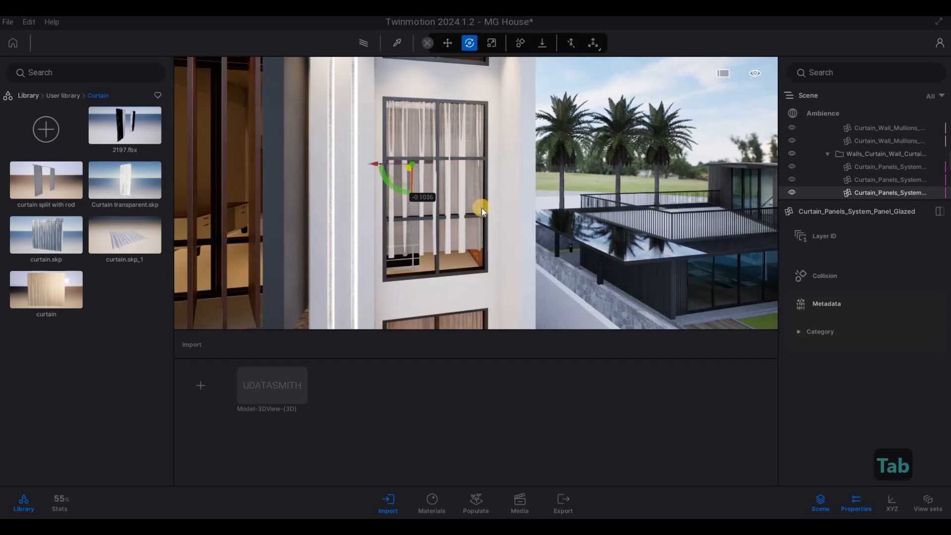
{"action": "key", "text": "ctrl+z"}
{"action": "scroll", "coordinate": [882, 180], "scroll_direction": "down", "scroll_amount": 3}
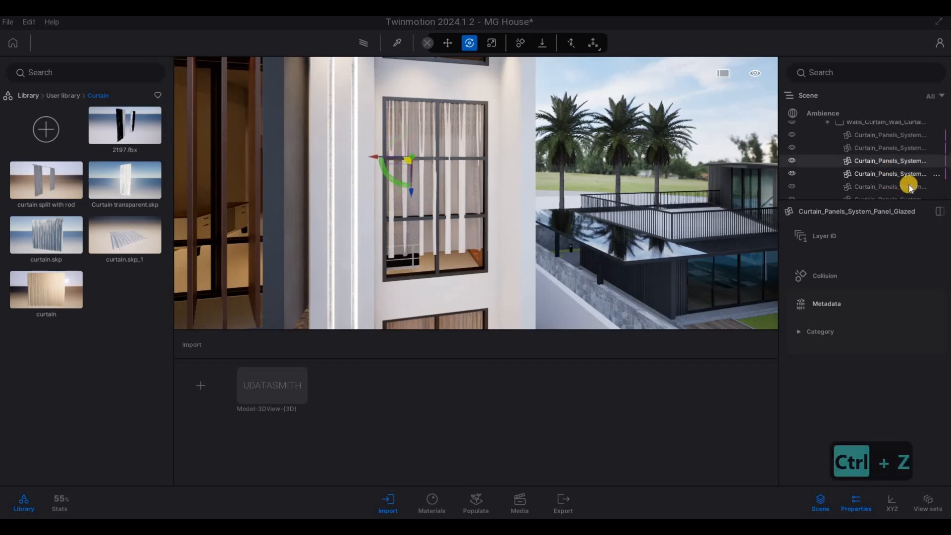
Select the upper-floor curtain.skp copy and lower it about 0.33 m toward the windowsill
{"action": "key", "text": "a"}
{"action": "key", "text": "w"}
{"action": "right_click_drag", "start_coordinate": [480, 192], "coordinate": [540, 201]}
{"action": "key", "text": "a"}
{"action": "key", "text": "d"}
{"action": "key", "text": "s"}
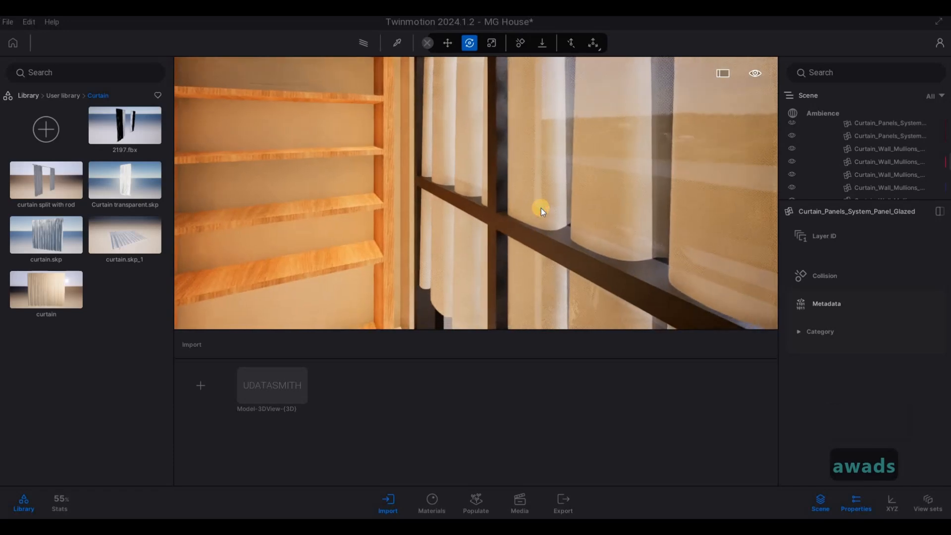
{"action": "left_click", "coordinate": [541, 209]}
{"action": "key", "text": "d"}
{"action": "right_click_drag", "start_coordinate": [395, 193], "coordinate": [605, 157]}
{"action": "key", "text": "d"}
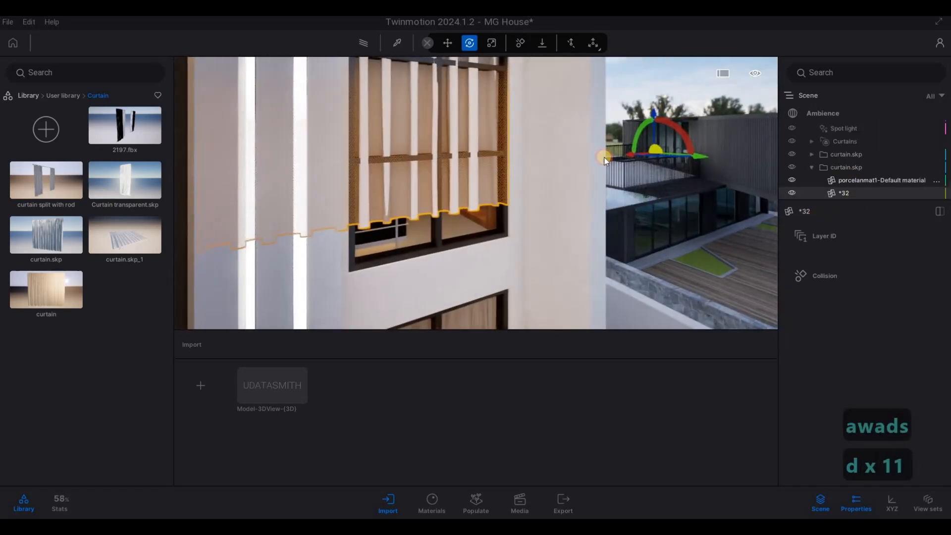
{"action": "left_click", "coordinate": [419, 207]}
{"action": "left_click_drag", "start_coordinate": [395, 183], "coordinate": [391, 219]}
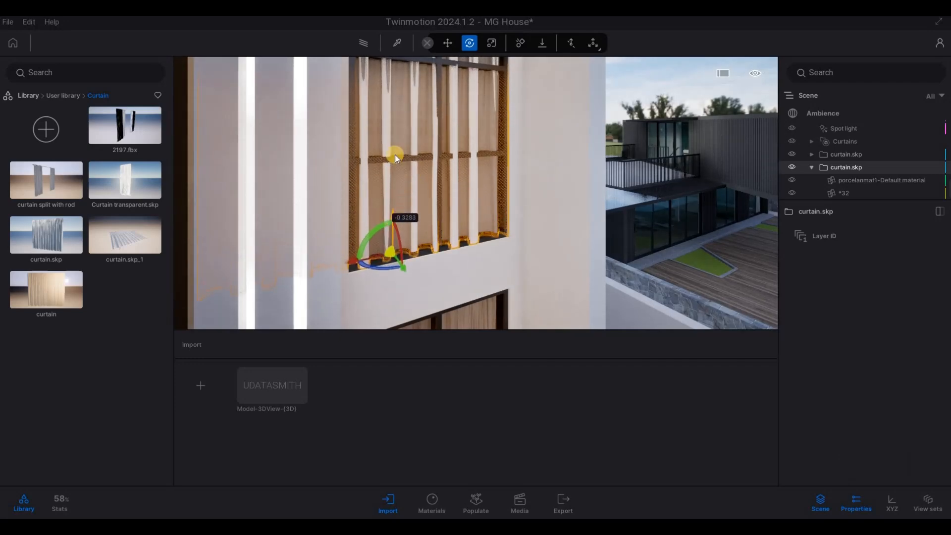
Shift the upper-floor curtain about 0.11 m in depth at the window and clear the selection
{"action": "key", "text": "d"}
{"action": "key", "text": "s"}
{"action": "key", "text": "a"}
{"action": "key", "text": "q"}
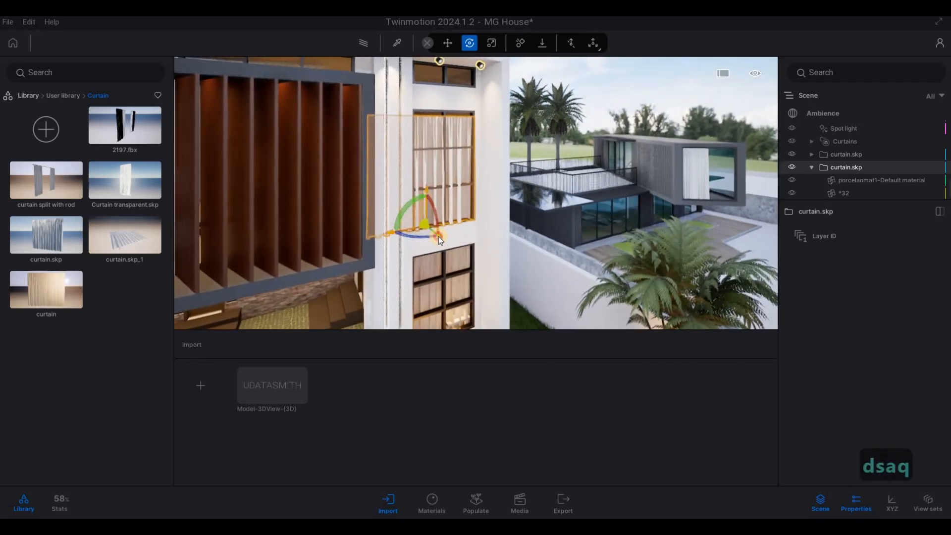
{"action": "left_click_drag", "start_coordinate": [438, 236], "coordinate": [437, 234]}
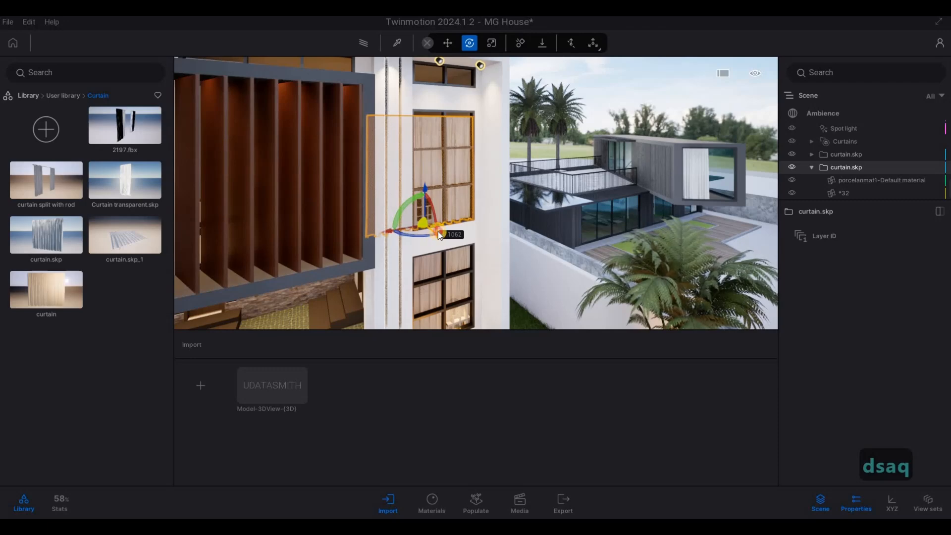
{"action": "left_click_drag", "start_coordinate": [426, 182], "coordinate": [462, 219]}
{"action": "key", "text": "Escape"}
{"action": "key", "text": "Escape"}
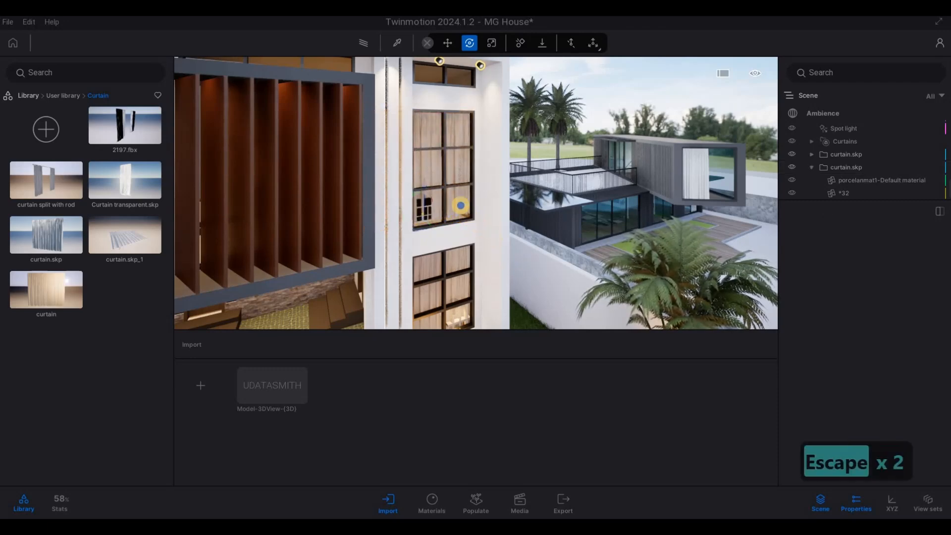
Examine the front facade and the curtains in the upper- and ground-floor windows from outside
{"action": "key", "text": "e"}
{"action": "key", "text": "s"}
{"action": "key", "text": "s"}
{"action": "key", "text": "s"}
{"action": "key", "text": "s"}
{"action": "key", "text": "d"}
{"action": "key", "text": "d"}
{"action": "key", "text": "d"}
{"action": "key", "text": "d"}
{"action": "key", "text": "d"}
{"action": "key", "text": "d"}
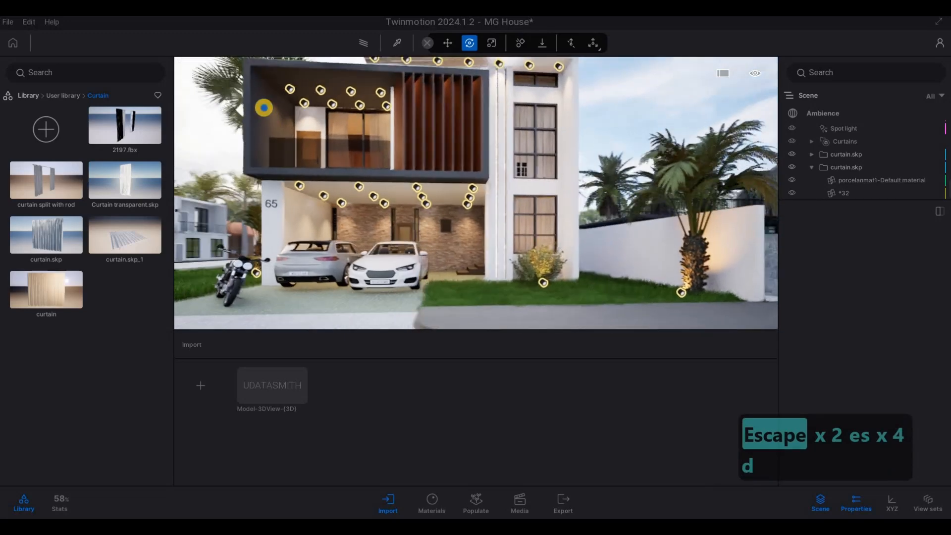
{"action": "key", "text": "d"}
{"action": "key", "text": "a"}
{"action": "key", "text": "a"}
{"action": "key", "text": "a"}
{"action": "key", "text": "a"}
{"action": "key", "text": "a"}
{"action": "key", "text": "a"}
{"action": "key", "text": "a"}
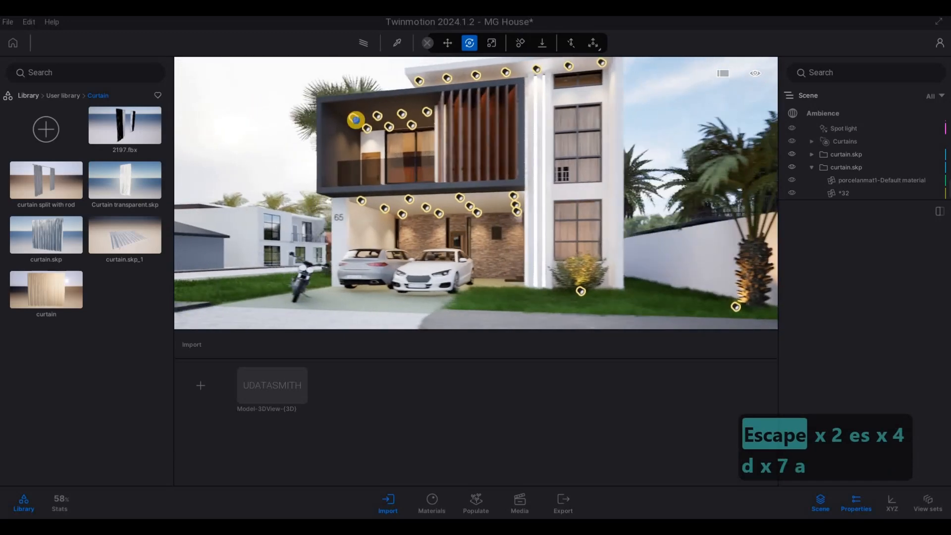
{"action": "key", "text": "d"}
{"action": "key", "text": "w"}
{"action": "key", "text": "q"}
{"action": "key", "text": "d"}
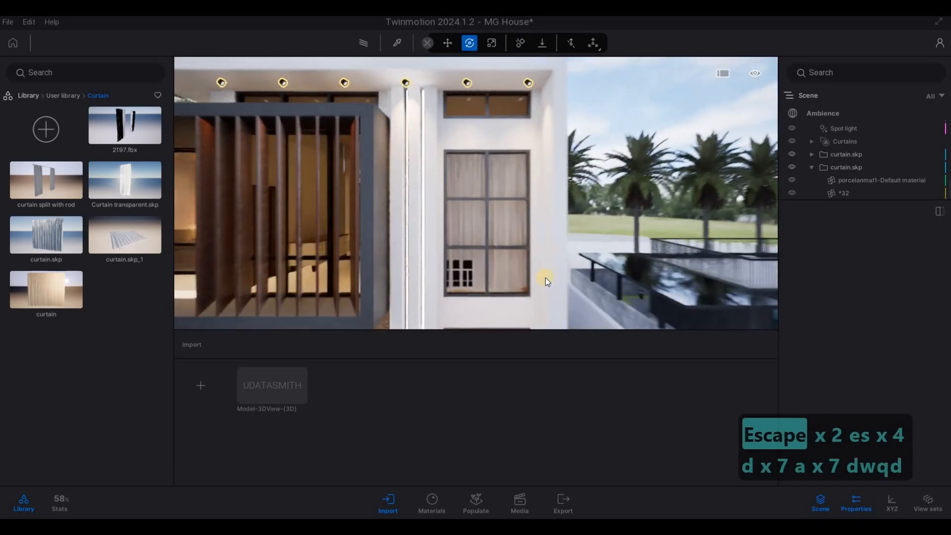
Select the Corbu chair beside the curtain in the ground-floor living room and shift it away from the curtain
{"action": "key", "text": "w"}
{"action": "key", "text": "d"}
{"action": "key", "text": "d"}
{"action": "key", "text": "w"}
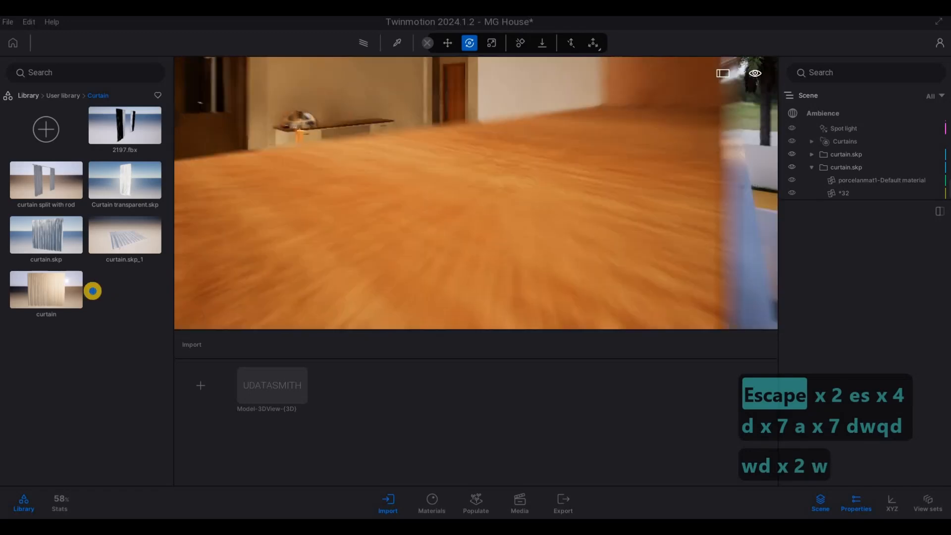
{"action": "left_click", "coordinate": [686, 269]}
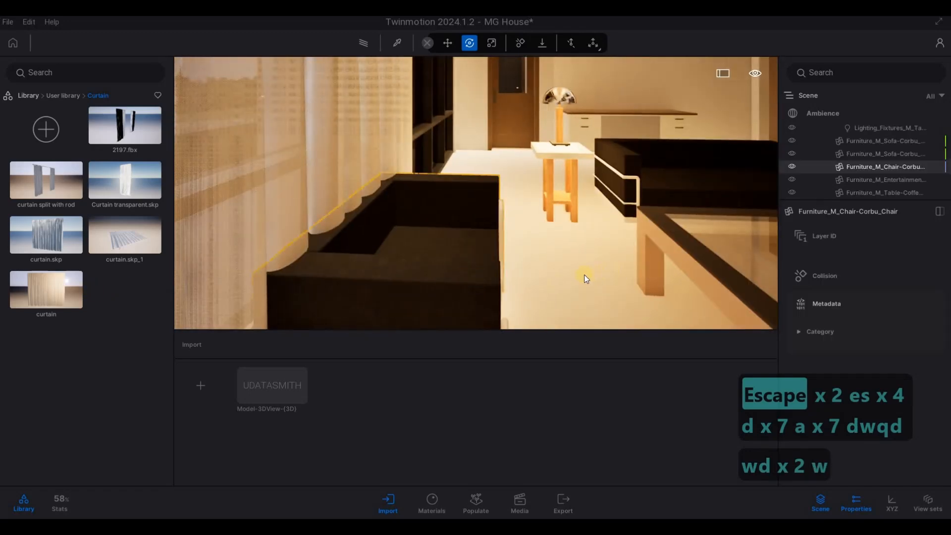
{"action": "key", "text": "s"}
{"action": "key", "text": "w"}
{"action": "key", "text": "s"}
{"action": "key", "text": "s"}
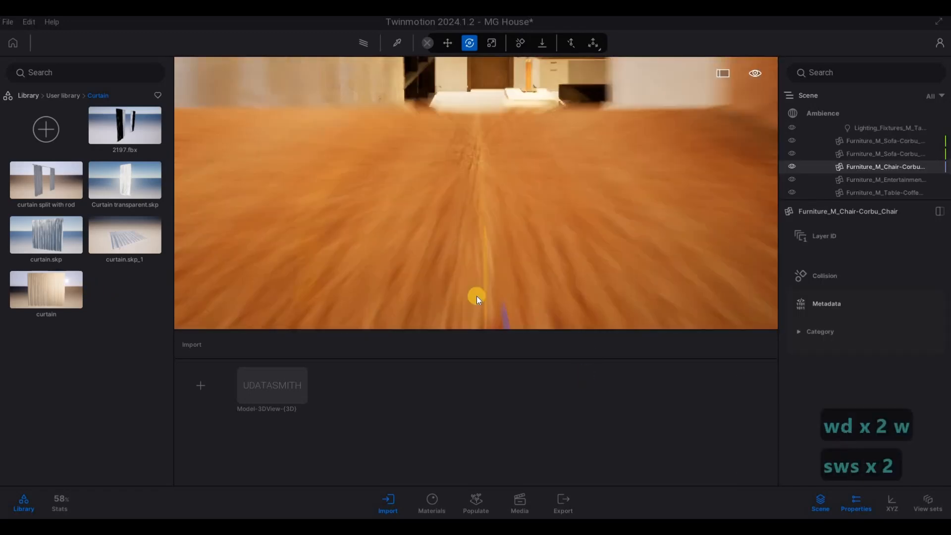
{"action": "left_click_drag", "start_coordinate": [462, 300], "coordinate": [569, 258]}
{"action": "key", "text": "w"}
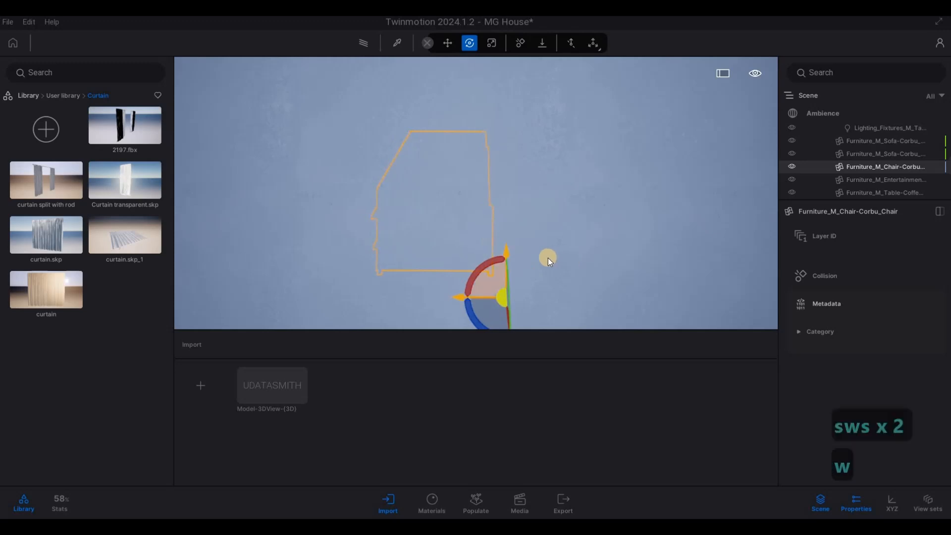
Check the chair's clearance from inside and outside the window and nudge the chair clear of the curtain
{"action": "key", "text": "s"}
{"action": "key", "text": "w"}
{"action": "key", "text": "s"}
{"action": "key", "text": "w"}
{"action": "key", "text": "s"}
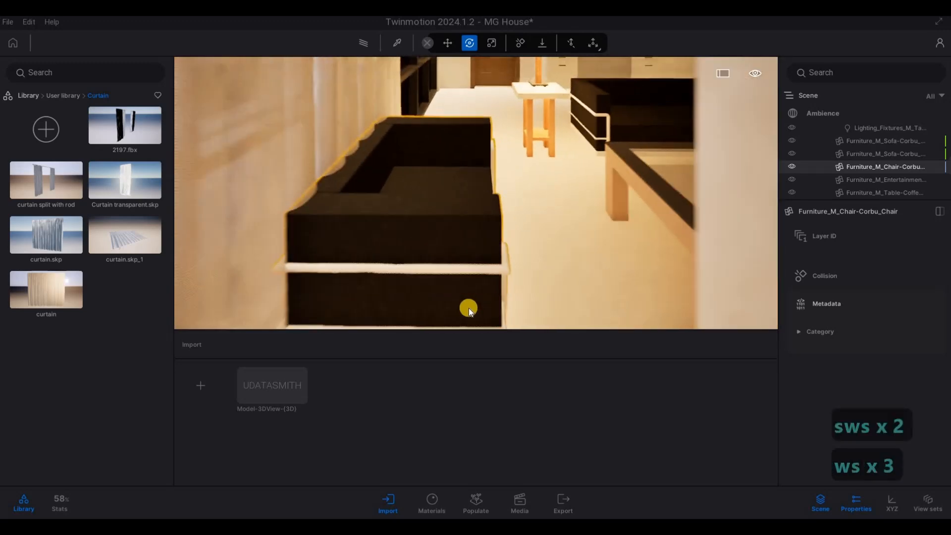
{"action": "key", "text": "w"}
{"action": "key", "text": "s"}
{"action": "key", "text": "w"}
{"action": "key", "text": "s"}
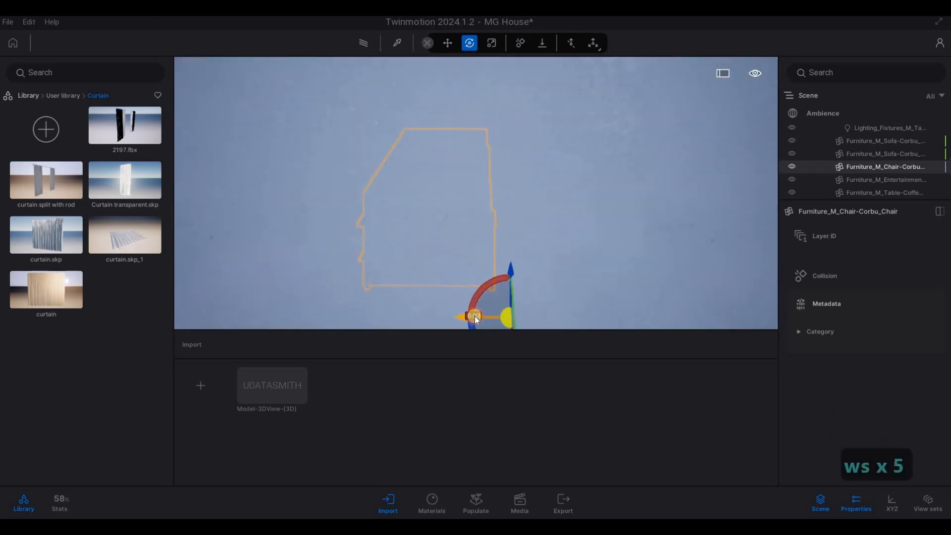
{"action": "key", "text": "a"}
{"action": "key", "text": "e"}
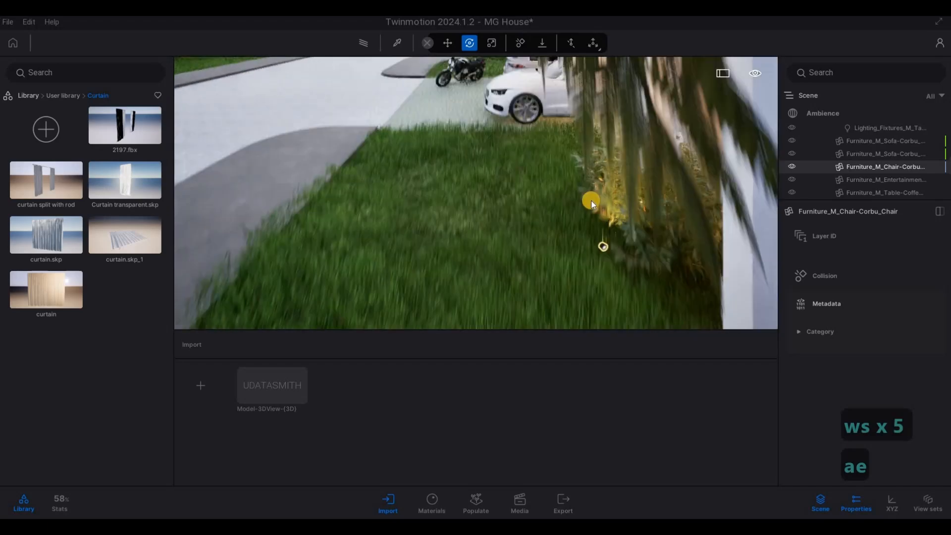
Select the nightstand beside the bed and move it away from the bedroom curtain
{"action": "key", "text": "d"}
{"action": "key", "text": "w"}
{"action": "key", "text": "d"}
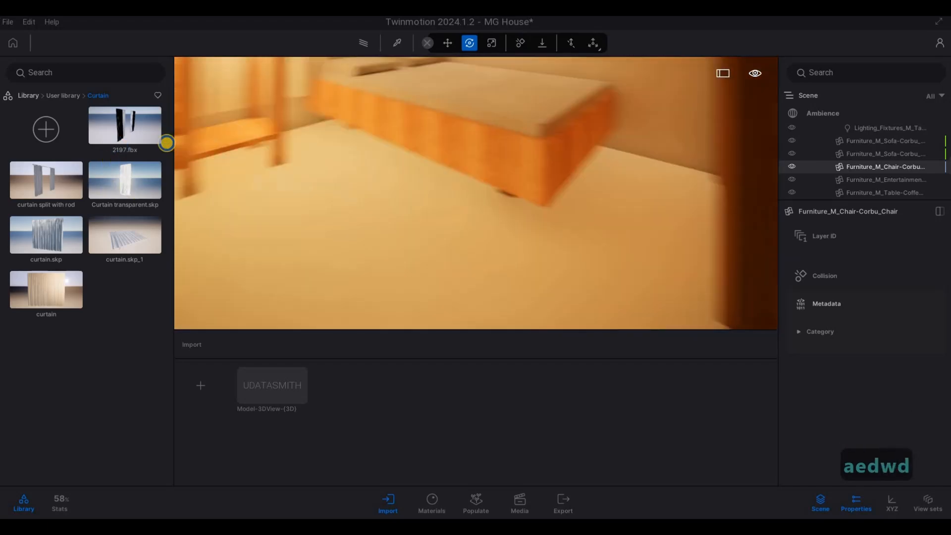
{"action": "key", "text": "a"}
{"action": "key", "text": "s"}
{"action": "key", "text": "d"}
{"action": "key", "text": "w"}
{"action": "key", "text": "d"}
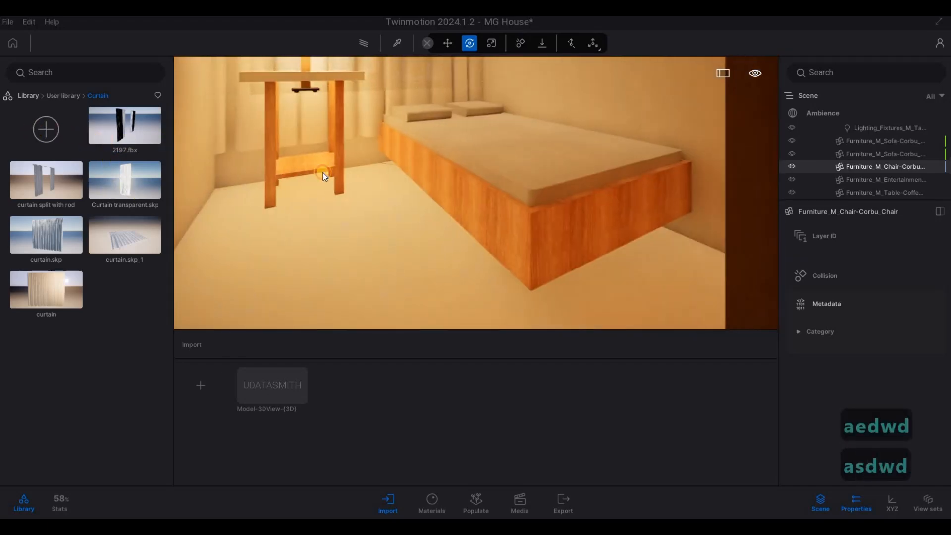
{"action": "left_click", "coordinate": [356, 186]}
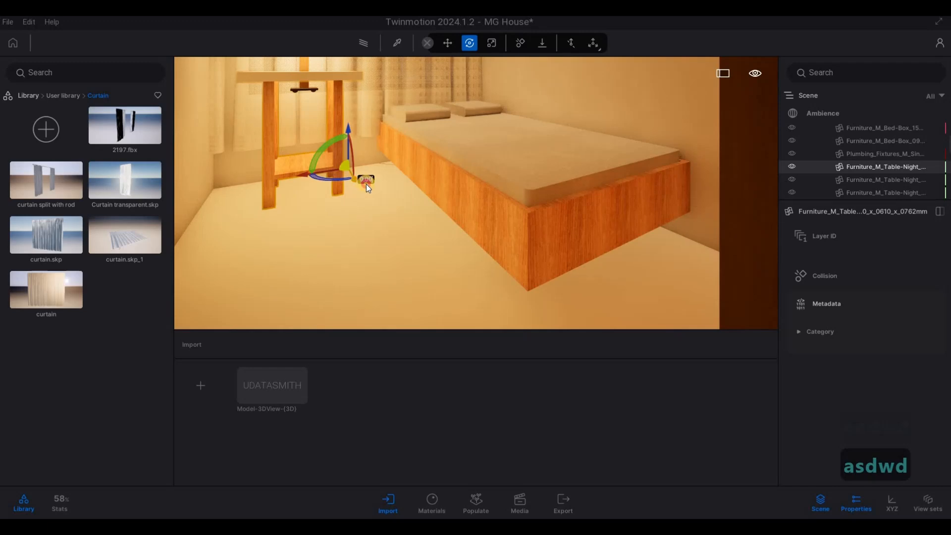
{"action": "left_click_drag", "start_coordinate": [366, 183], "coordinate": [320, 119]}
Move the bedroom table lamp back over the shifted nightstand and clear the selection
{"action": "left_click", "coordinate": [308, 93]}
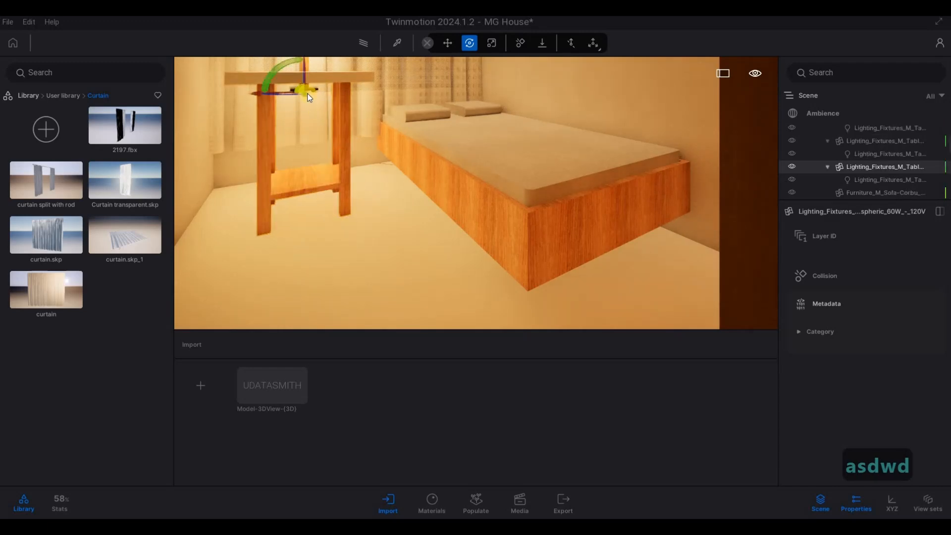
{"action": "left_click_drag", "start_coordinate": [309, 94], "coordinate": [312, 47]}
{"action": "key", "text": "a"}
{"action": "key", "text": "w"}
{"action": "right_click_drag", "start_coordinate": [352, 114], "coordinate": [445, 84]}
{"action": "key", "text": "w"}
{"action": "key", "text": "q"}
{"action": "key", "text": "a"}
{"action": "key", "text": "s"}
{"action": "key", "text": "q"}
{"action": "key", "text": "s"}
{"action": "key", "text": "Escape"}
{"action": "key", "text": "Escape"}
Examine the whole front facade and its curtained windows from the street
{"action": "key", "text": "s"}
{"action": "key", "text": "s"}
{"action": "key", "text": "a"}
{"action": "key", "text": "s"}
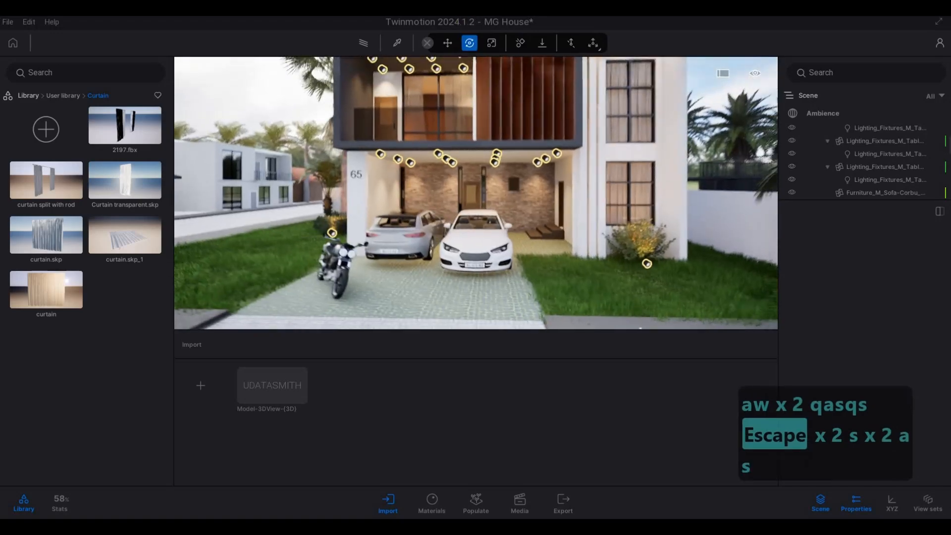
{"action": "key", "text": "a"}
{"action": "key", "text": "s"}
{"action": "key", "text": "d"}
{"action": "key", "text": "a"}
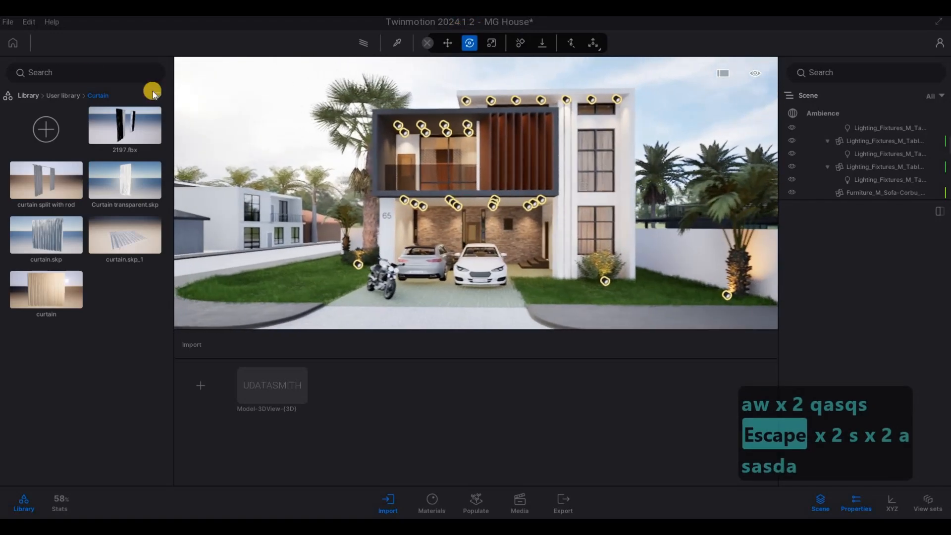
{"action": "key", "text": "a"}
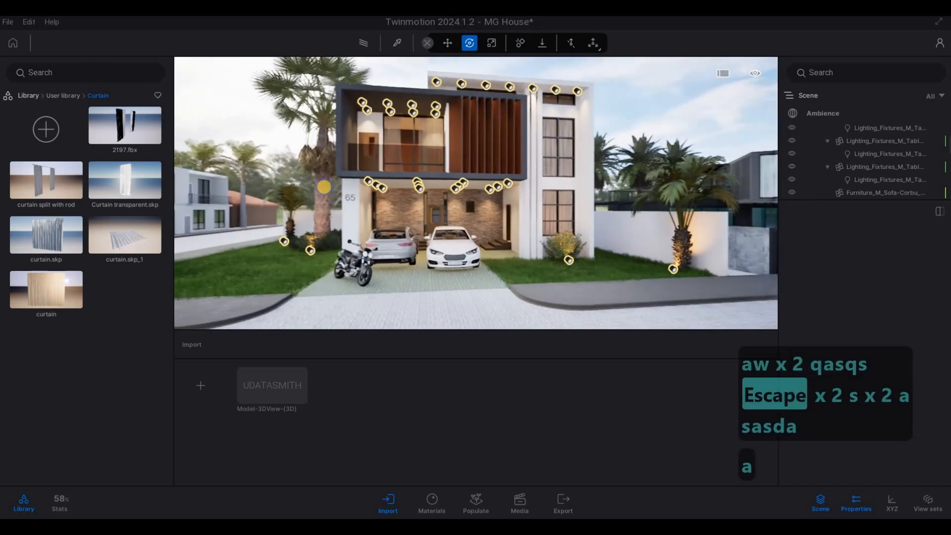
{"action": "key", "text": "d"}
{"action": "key", "text": "a"}
{"action": "key", "text": "d"}
{"action": "key", "text": "a"}
{"action": "key", "text": "d"}
{"action": "key", "text": "e"}
{"action": "key", "text": "a"}
{"action": "key", "text": "w"}
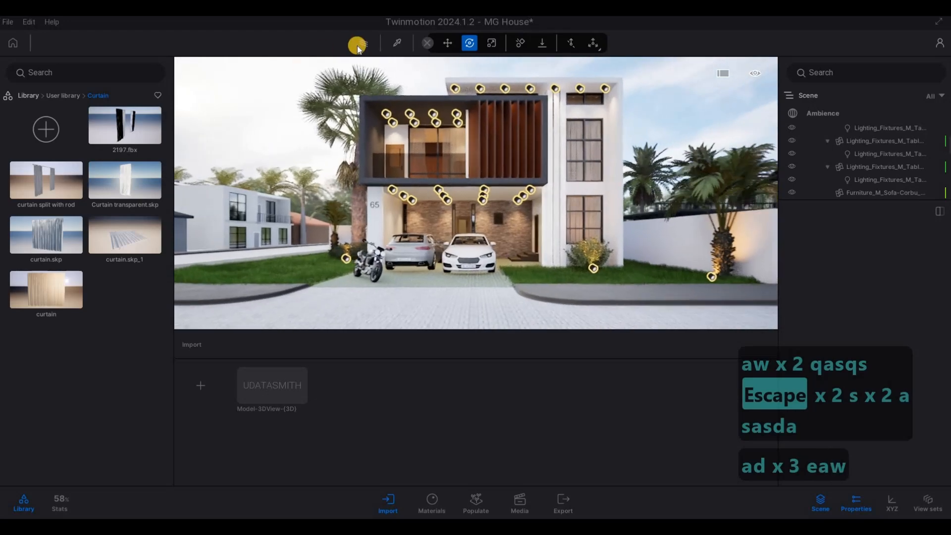
Preview the front facade with the path tracer and return to the real-time display
{"action": "left_click", "coordinate": [363, 43]}
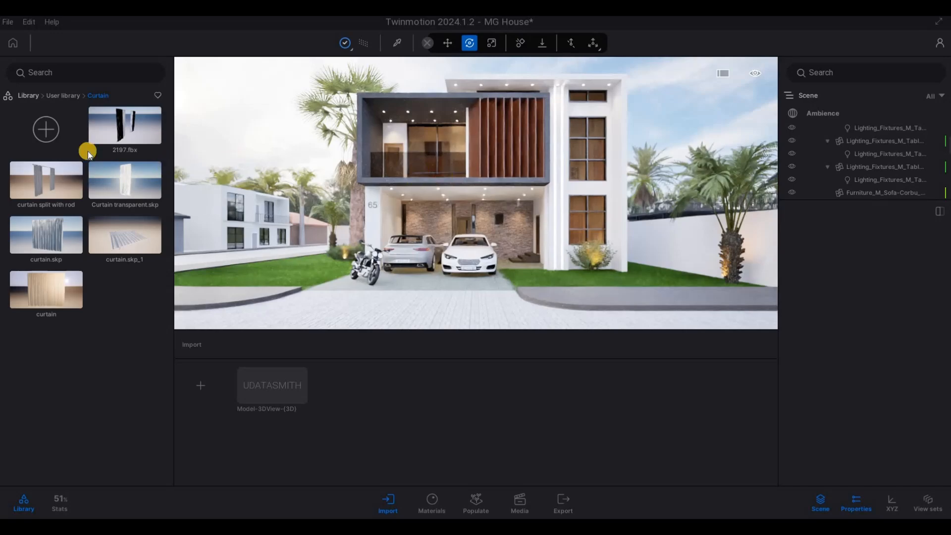
{"action": "left_click", "coordinate": [63, 95]}
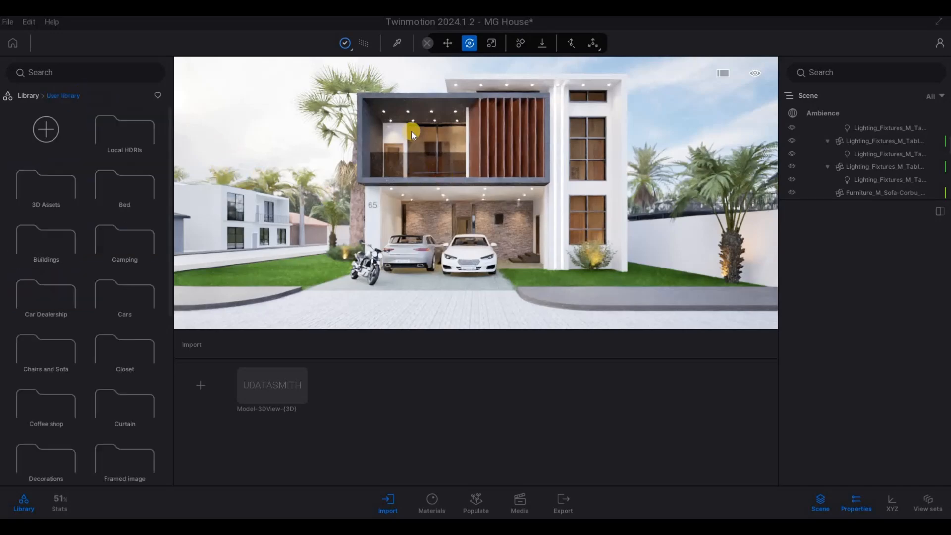
{"action": "key", "text": "a"}
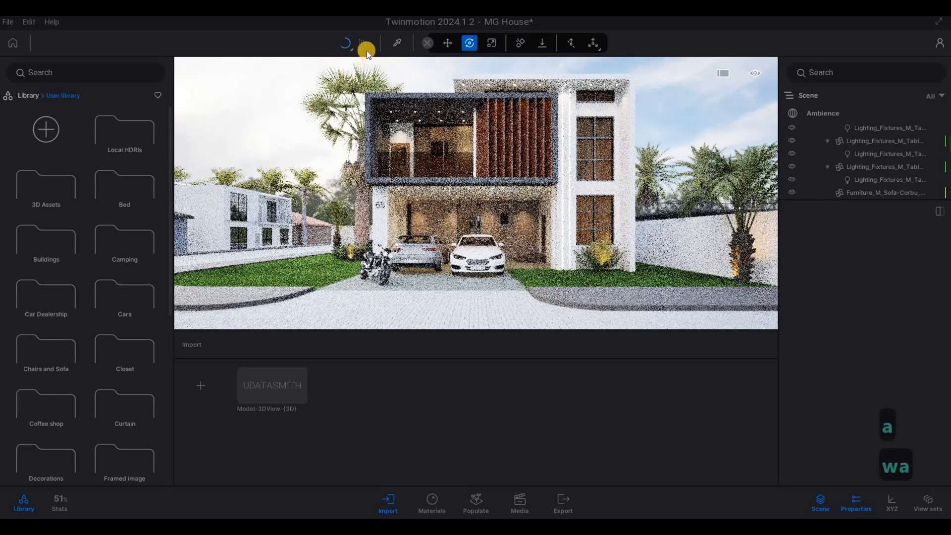
{"action": "left_click", "coordinate": [364, 43]}
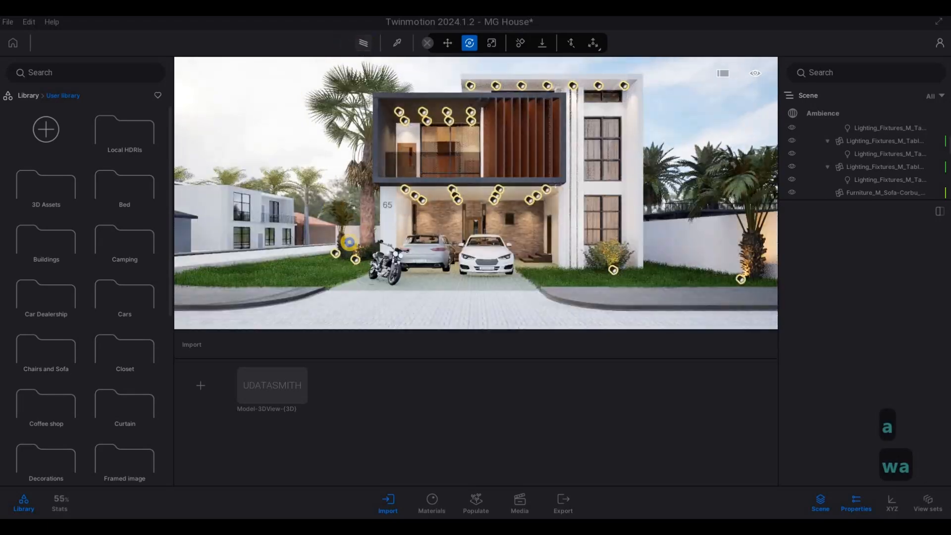
Place Sedan 05 from the Cars library at the far end of the side street
{"action": "key", "text": "w"}
{"action": "key", "text": "a"}
{"action": "key", "text": "w"}
{"action": "key", "text": "q"}
{"action": "key", "text": "a"}
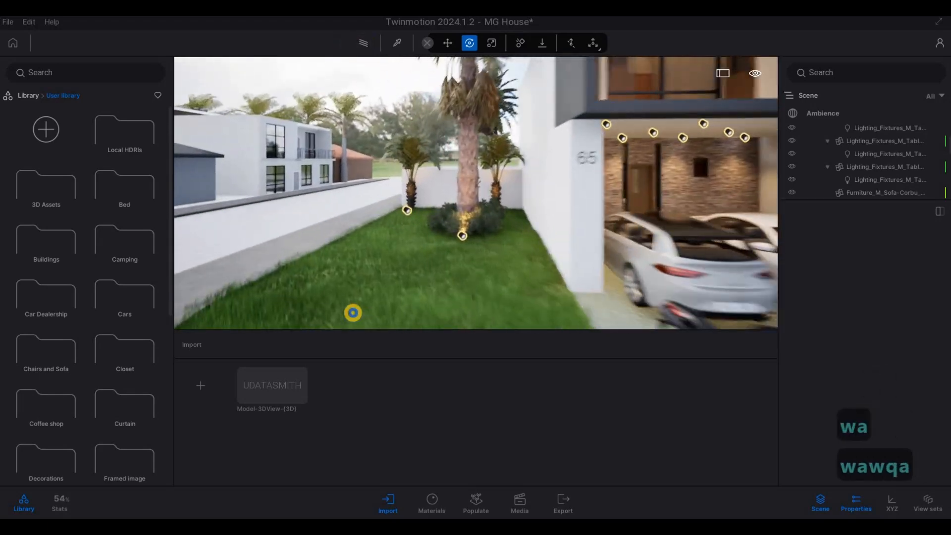
{"action": "key", "text": "a"}
{"action": "key", "text": "a"}
{"action": "key", "text": "a"}
{"action": "key", "text": "a"}
{"action": "key", "text": "a"}
{"action": "key", "text": "a"}
{"action": "key", "text": "a"}
{"action": "key", "text": "a"}
{"action": "key", "text": "a"}
{"action": "key", "text": "a"}
{"action": "key", "text": "a"}
{"action": "key", "text": "a"}
{"action": "key", "text": "a"}
{"action": "key", "text": "a"}
{"action": "key", "text": "a"}
{"action": "key", "text": "a"}
{"action": "key", "text": "a"}
{"action": "key", "text": "a"}
{"action": "key", "text": "a"}
{"action": "key", "text": "a"}
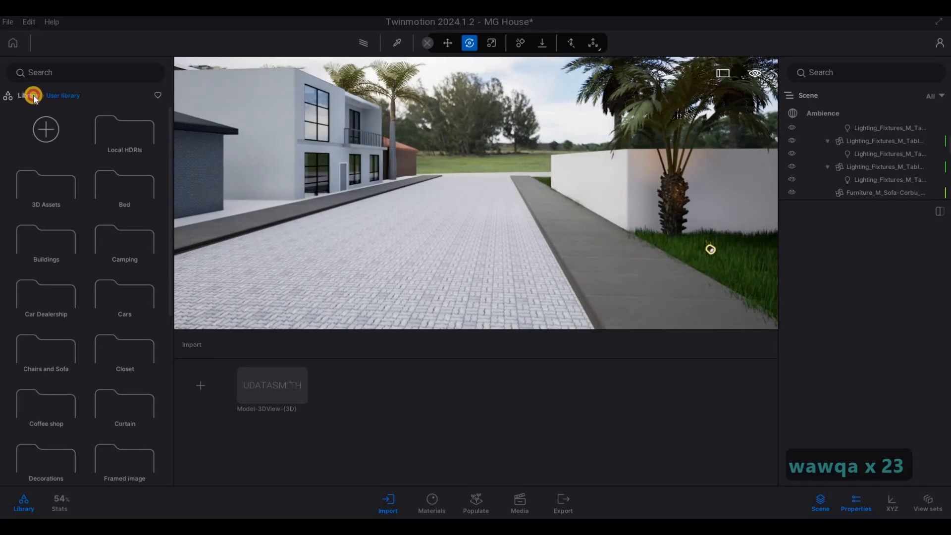
{"action": "right_click", "coordinate": [131, 184]}
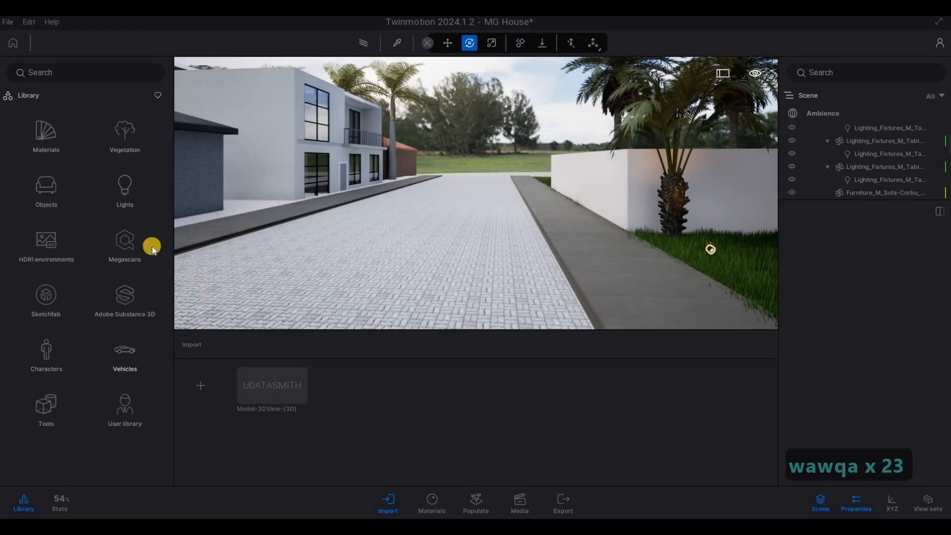
{"action": "left_click", "coordinate": [125, 355]}
{"action": "left_click", "coordinate": [56, 157]}
{"action": "left_click_drag", "start_coordinate": [138, 291], "coordinate": [435, 182]}
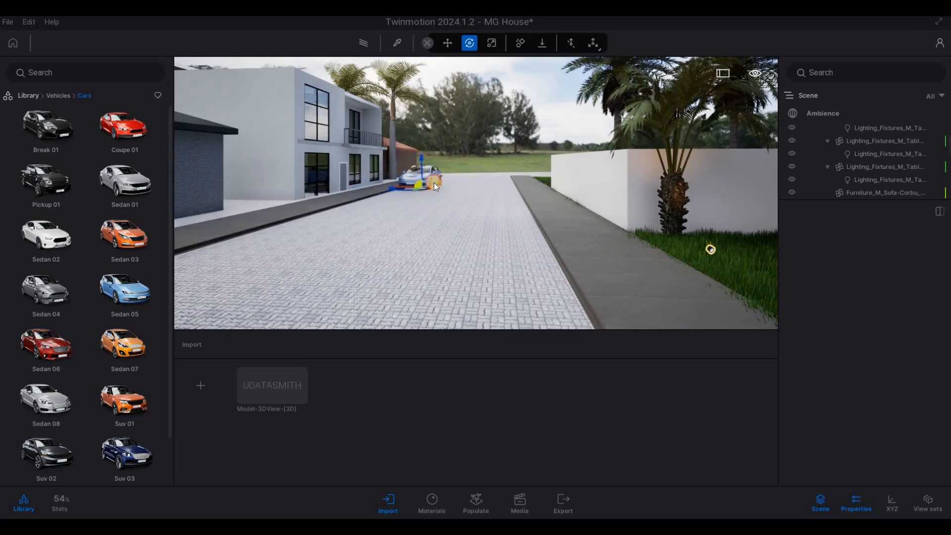
Place Sedan 08 on the near part of the side street and shift it toward the kerb
{"action": "left_click_drag", "start_coordinate": [256, 307], "coordinate": [354, 223]}
{"action": "left_click_drag", "start_coordinate": [62, 390], "coordinate": [347, 218]}
{"action": "left_click_drag", "start_coordinate": [290, 245], "coordinate": [267, 245]}
Place Suv 03 in the opposite lane beside Sedan 08 and set its color to black
{"action": "key", "text": "a"}
{"action": "key", "text": "s"}
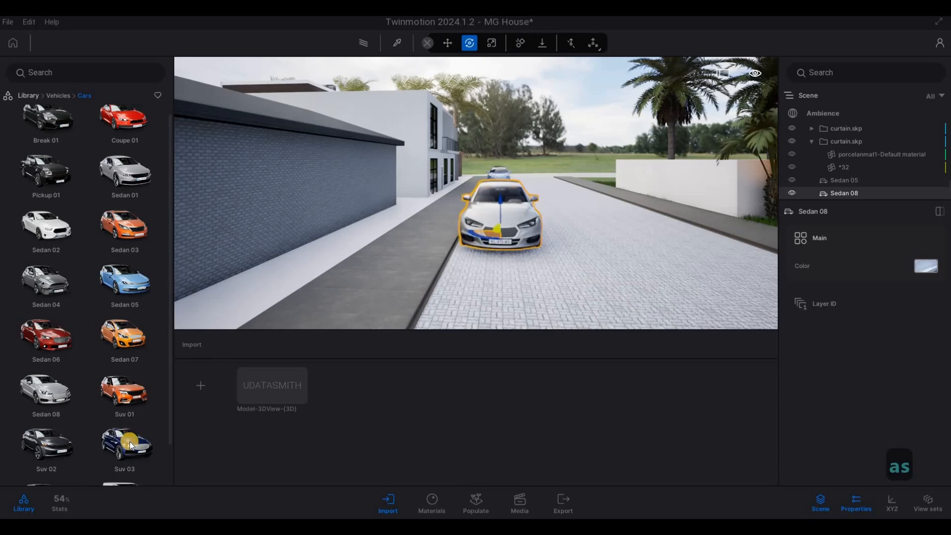
{"action": "left_click_drag", "start_coordinate": [548, 265], "coordinate": [595, 211]}
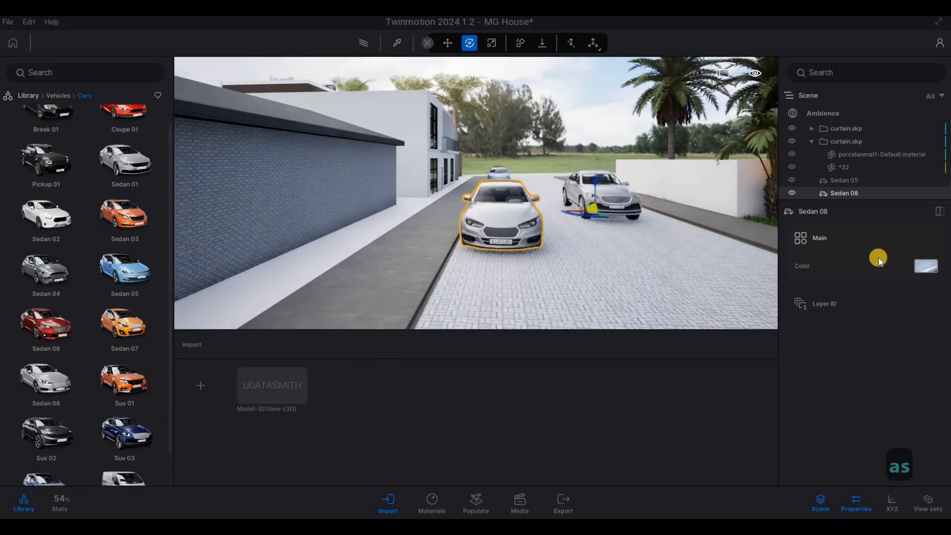
{"action": "left_click", "coordinate": [892, 416]}
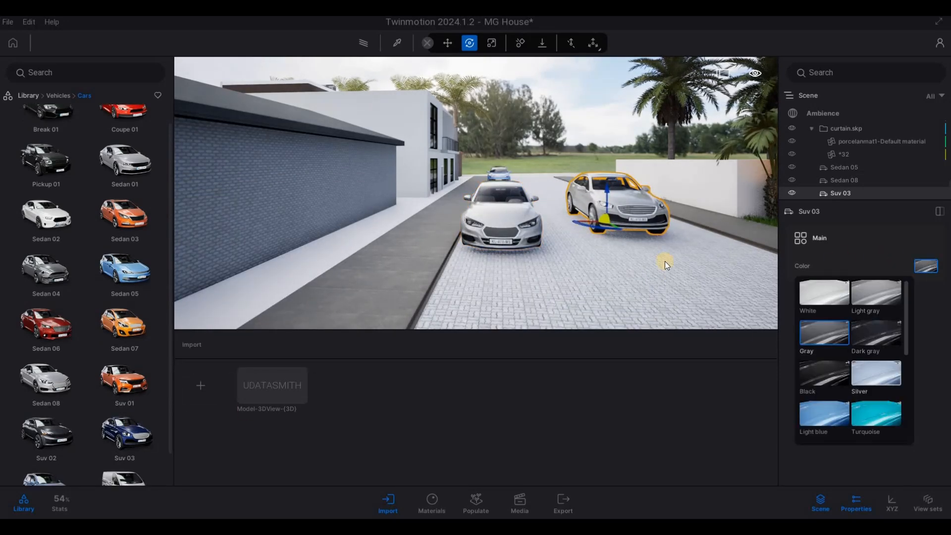
Rotate Suv 03 by 180 degrees and shift it about 1 m along the street
{"action": "left_click", "coordinate": [598, 231]}
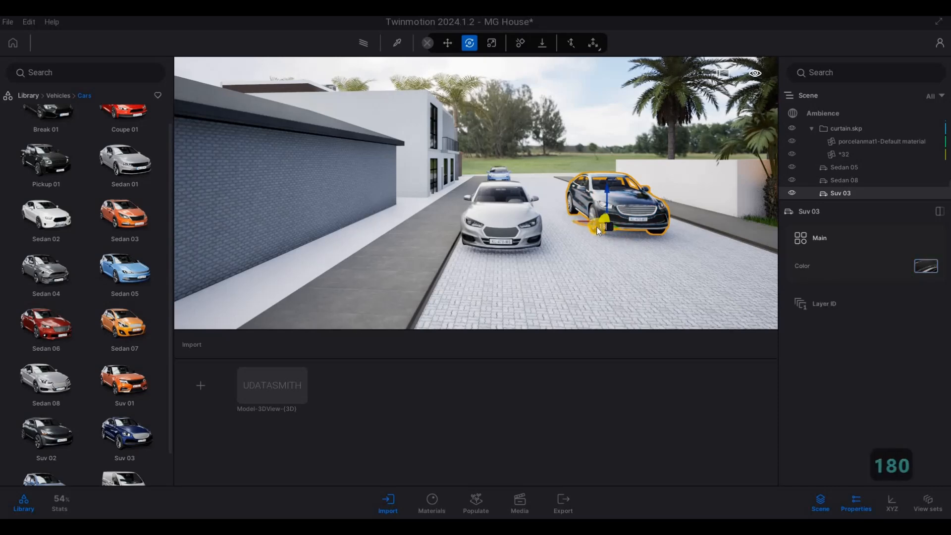
{"action": "key", "text": "Return"}
{"action": "left_click_drag", "start_coordinate": [621, 217], "coordinate": [634, 206]}
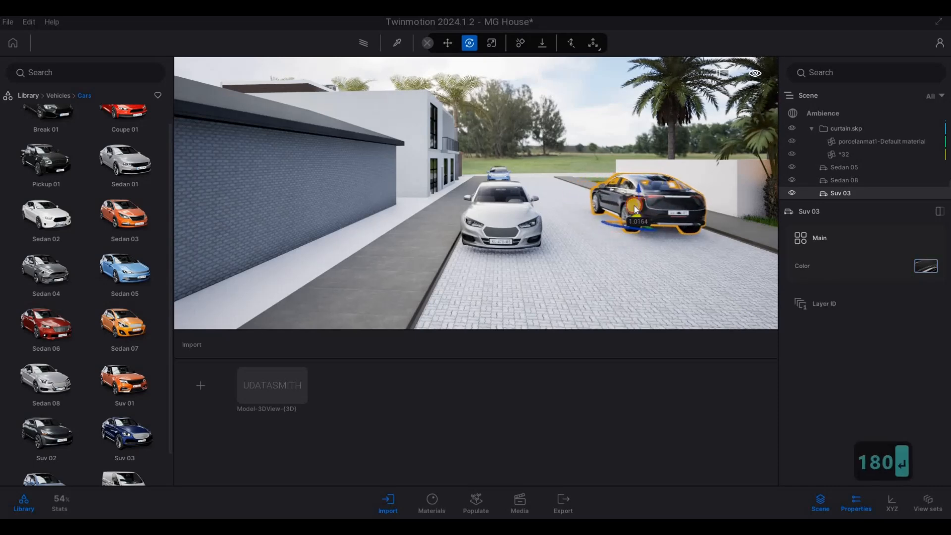
Reposition Suv 03 on the side street beside the house and clear the selection
{"action": "key", "text": "d"}
{"action": "key", "text": "s"}
{"action": "key", "text": "s"}
{"action": "key", "text": "s"}
{"action": "key", "text": "s"}
{"action": "key", "text": "s"}
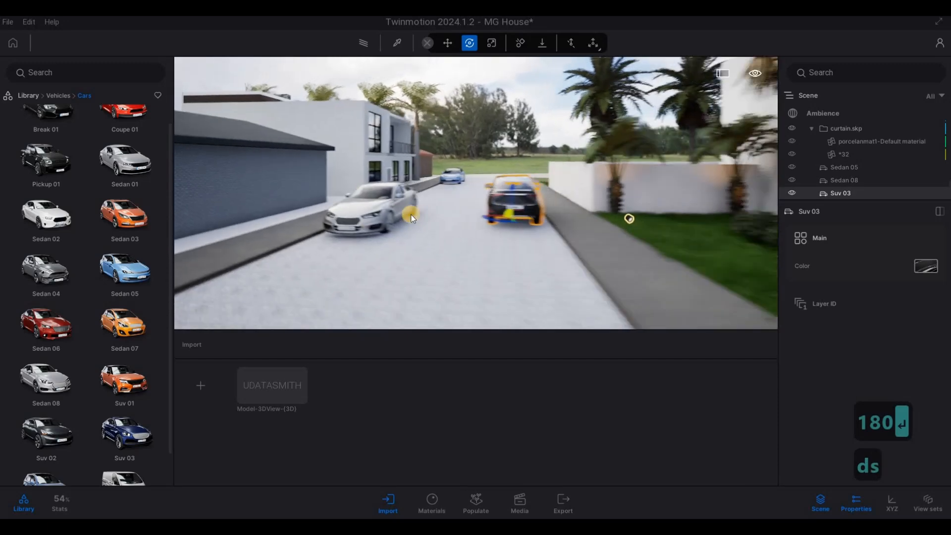
{"action": "key", "text": "w"}
{"action": "key", "text": "w"}
{"action": "key", "text": "w"}
{"action": "left_click_drag", "start_coordinate": [419, 224], "coordinate": [456, 220]}
{"action": "key", "text": "Tab"}
{"action": "key", "text": "s"}
{"action": "key", "text": "d"}
{"action": "key", "text": "s"}
{"action": "key", "text": "e"}
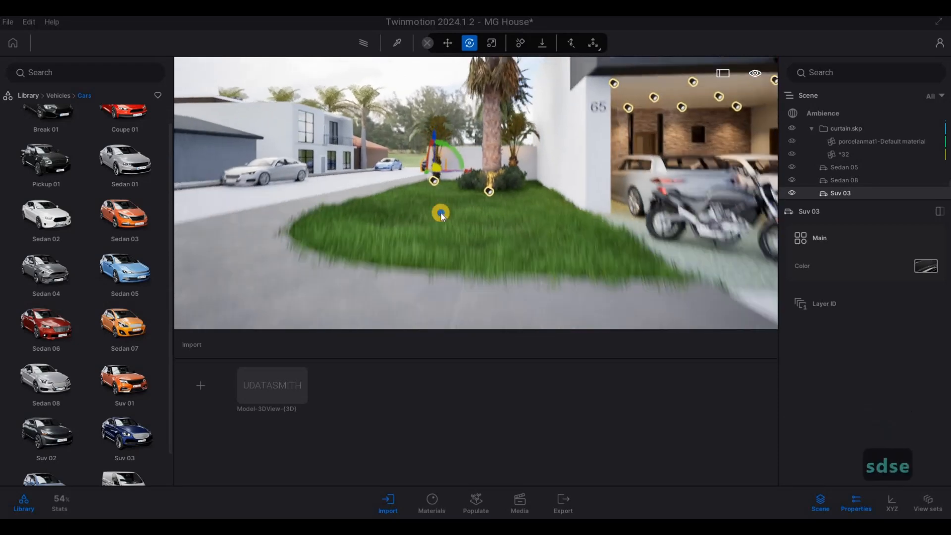
{"action": "key", "text": "q"}
{"action": "key", "text": "s"}
{"action": "key", "text": "d"}
{"action": "key", "text": "Escape"}
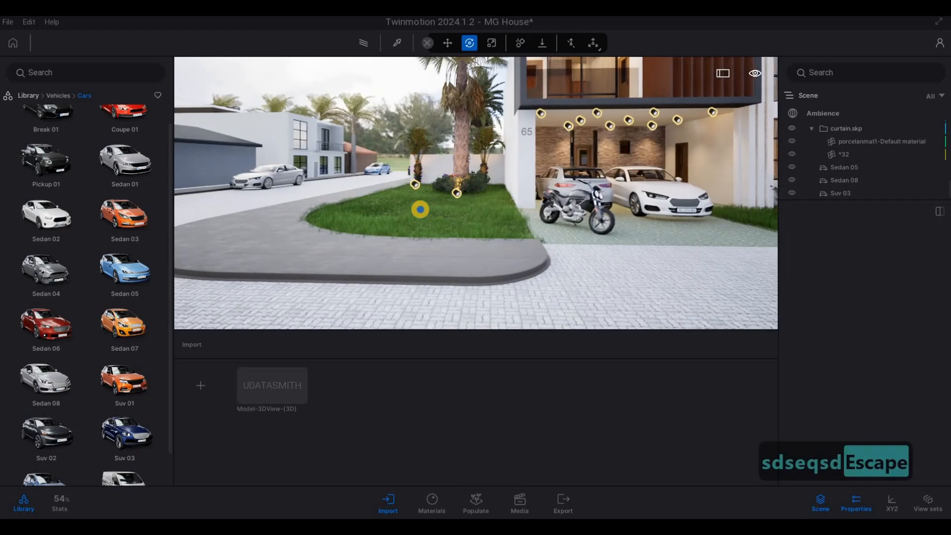
Frame the front facade with the parked cars on the side street and return the library to its main categories
{"action": "key", "text": "d"}
{"action": "key", "text": "a"}
{"action": "key", "text": "d"}
{"action": "key", "text": "d"}
{"action": "key", "text": "d"}
{"action": "key", "text": "d"}
{"action": "key", "text": "s"}
{"action": "key", "text": "a"}
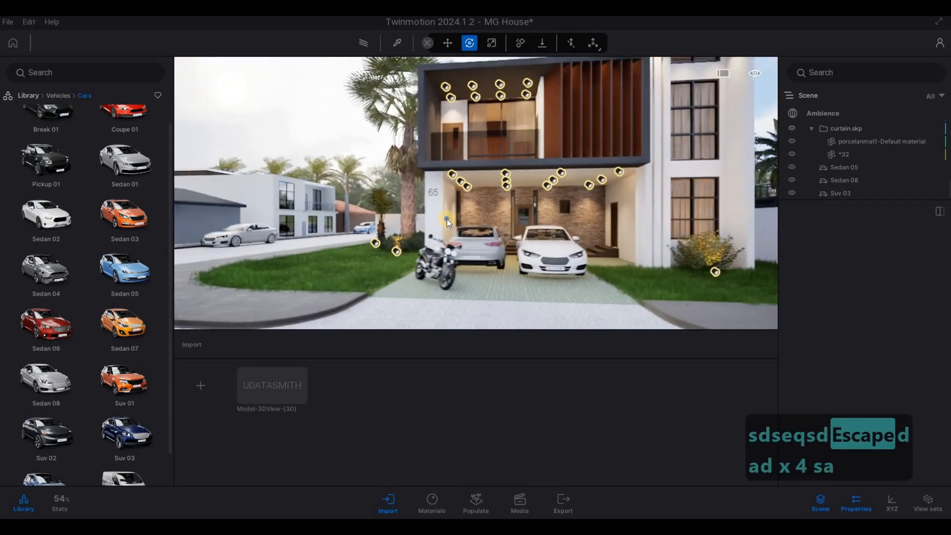
{"action": "key", "text": "s"}
{"action": "key", "text": "d"}
{"action": "key", "text": "d"}
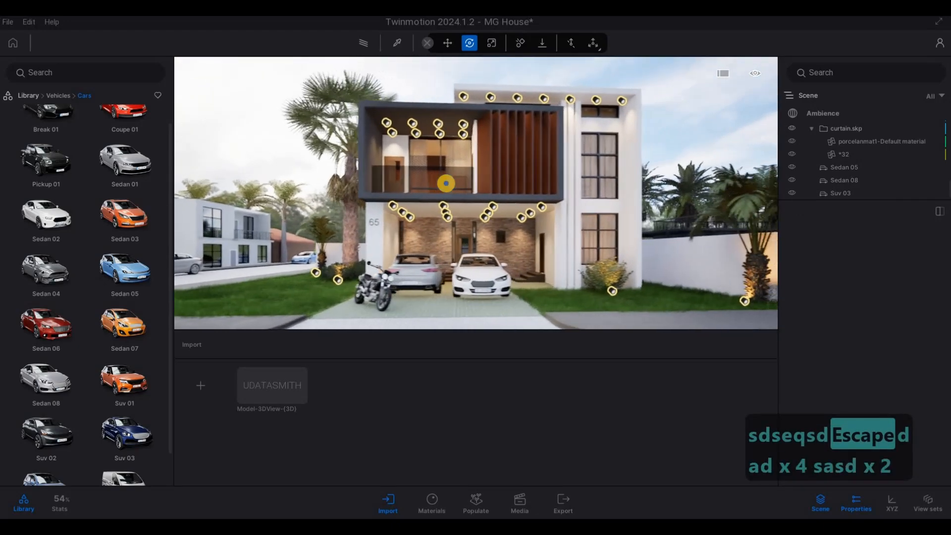
{"action": "key", "text": "d"}
{"action": "key", "text": "d"}
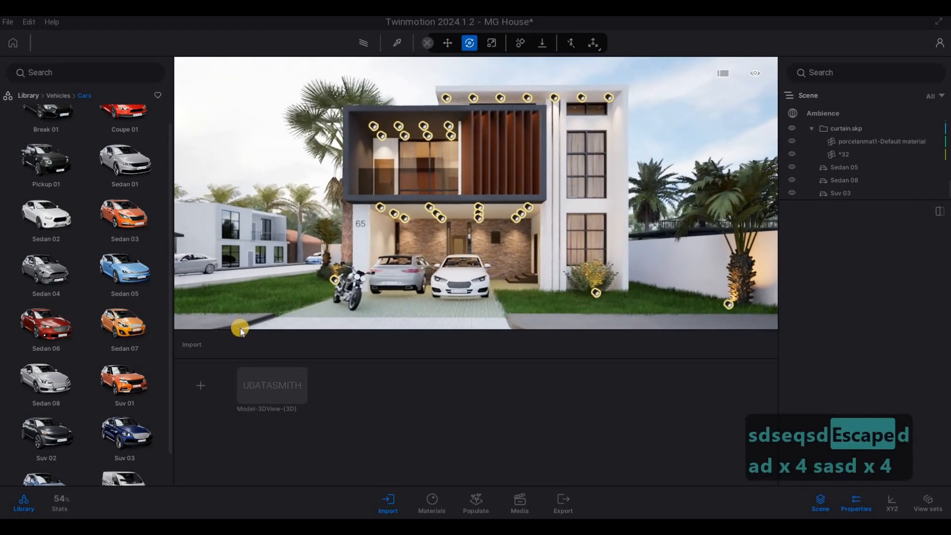
{"action": "left_click", "coordinate": [54, 99]}
{"action": "left_click", "coordinate": [31, 96]}
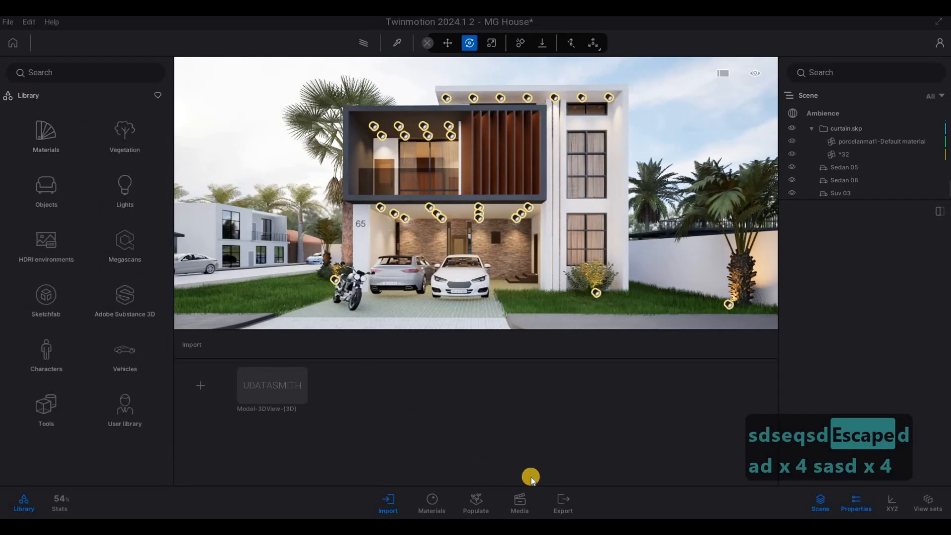
Switch to the image media list and frame the whole front facade from across the street
{"action": "left_click", "coordinate": [518, 501]}
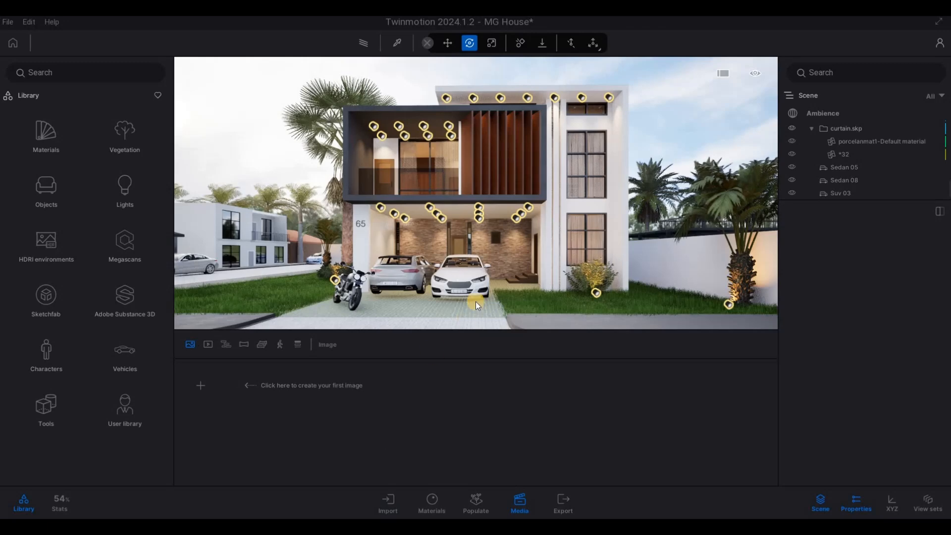
{"action": "key", "text": "s"}
{"action": "key", "text": "s"}
{"action": "key", "text": "s"}
{"action": "key", "text": "s"}
{"action": "key", "text": "s"}
{"action": "key", "text": "w"}
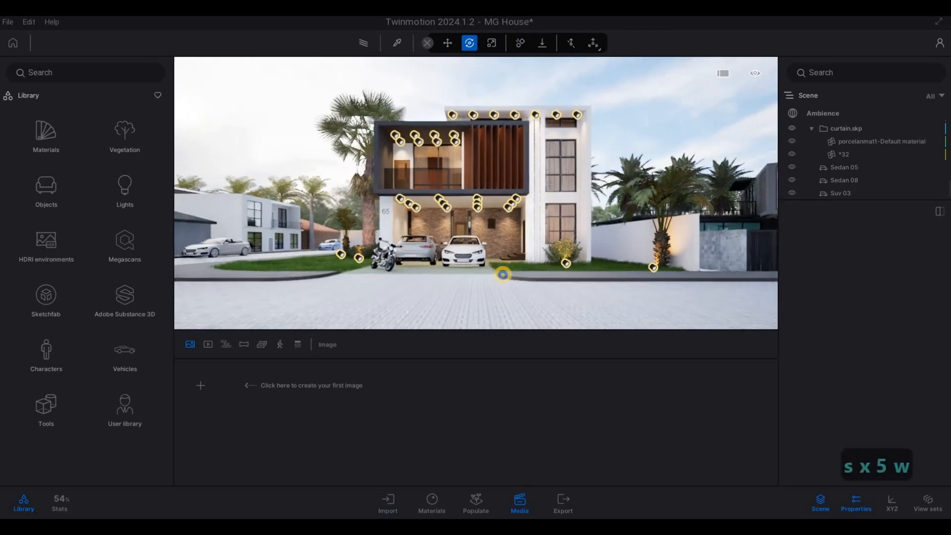
{"action": "key", "text": "w"}
{"action": "key", "text": "w"}
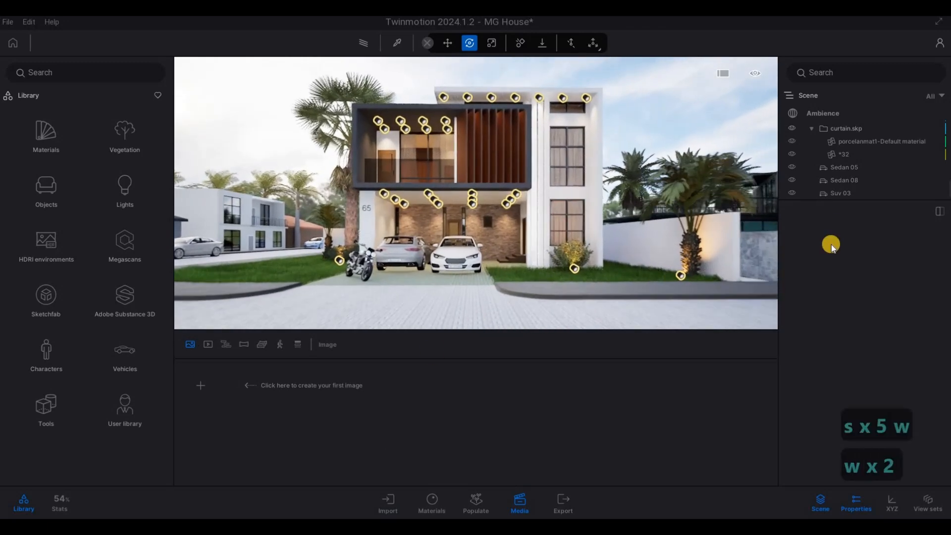
Preview the front facade with the Path tracer from the ambience render settings and return to real-time rendering
{"action": "left_click", "coordinate": [826, 115]}
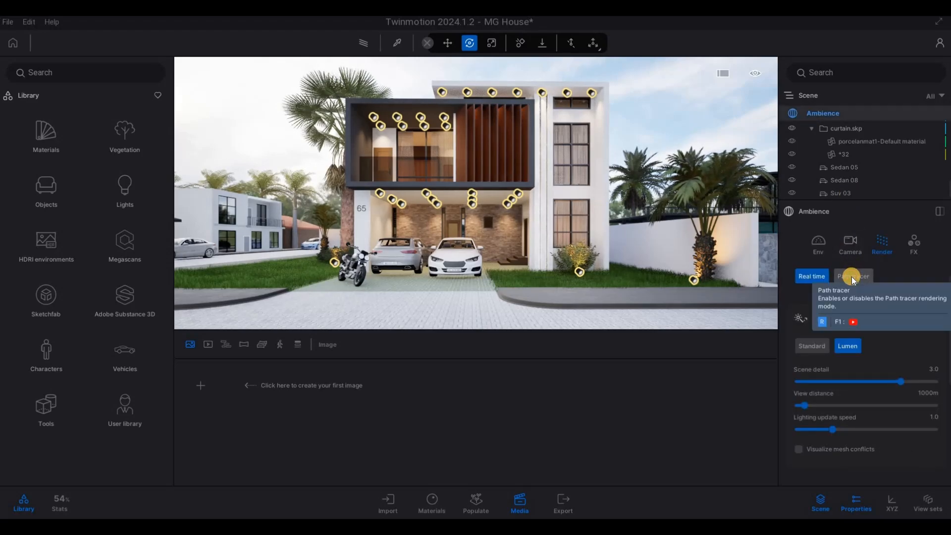
{"action": "key", "text": "r"}
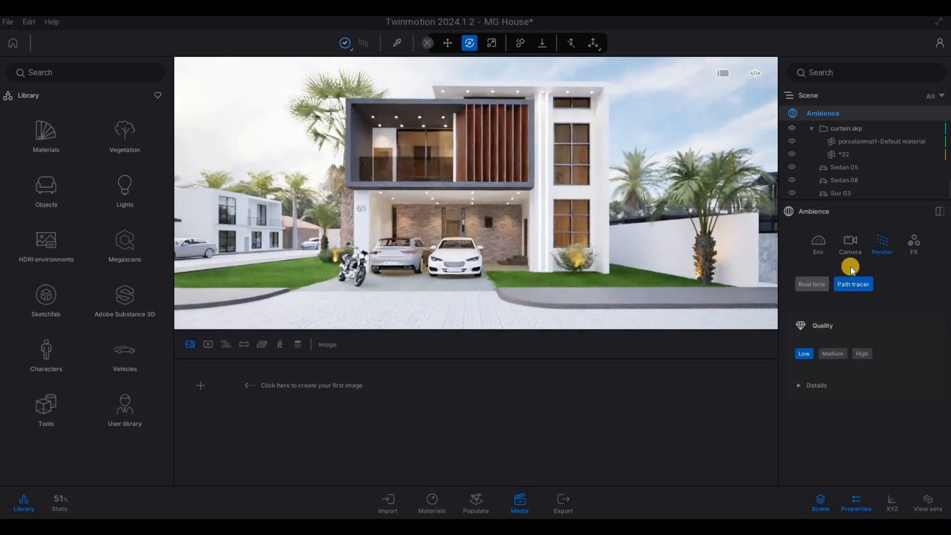
{"action": "key", "text": "r"}
Try an 89° field of view for the front facade in the ambience camera's lens settings
{"action": "key", "text": "s"}
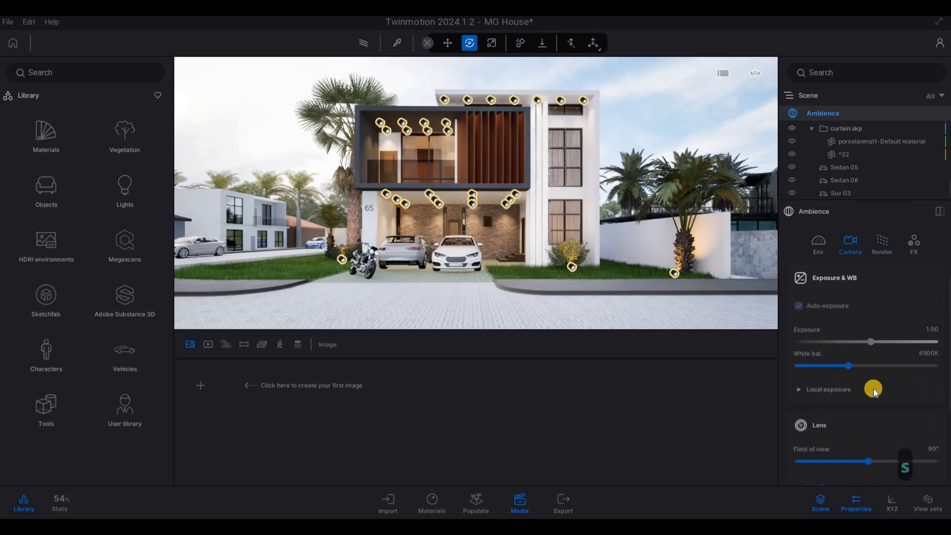
{"action": "scroll", "coordinate": [874, 386], "scroll_direction": "down", "scroll_amount": 5}
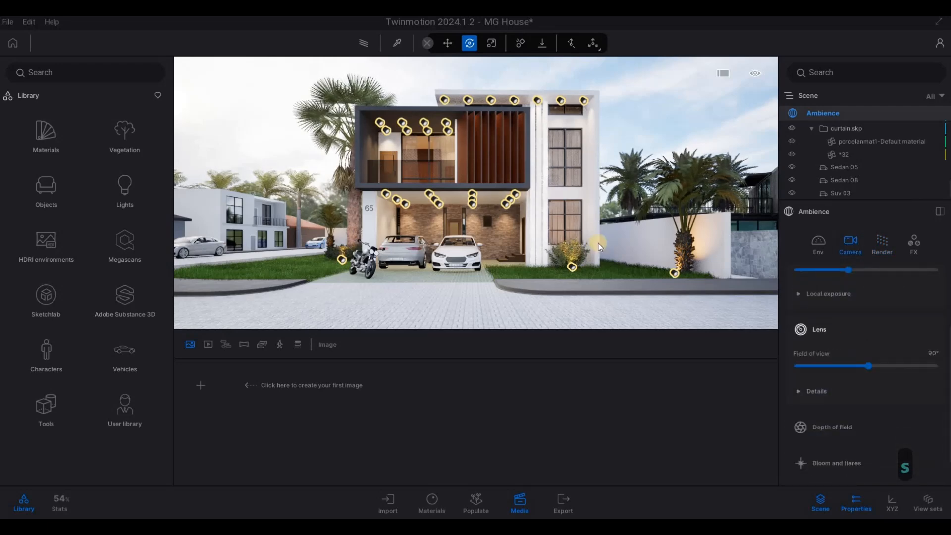
{"action": "key", "text": "a"}
{"action": "key", "text": "s"}
{"action": "key", "text": "d"}
{"action": "key", "text": "w"}
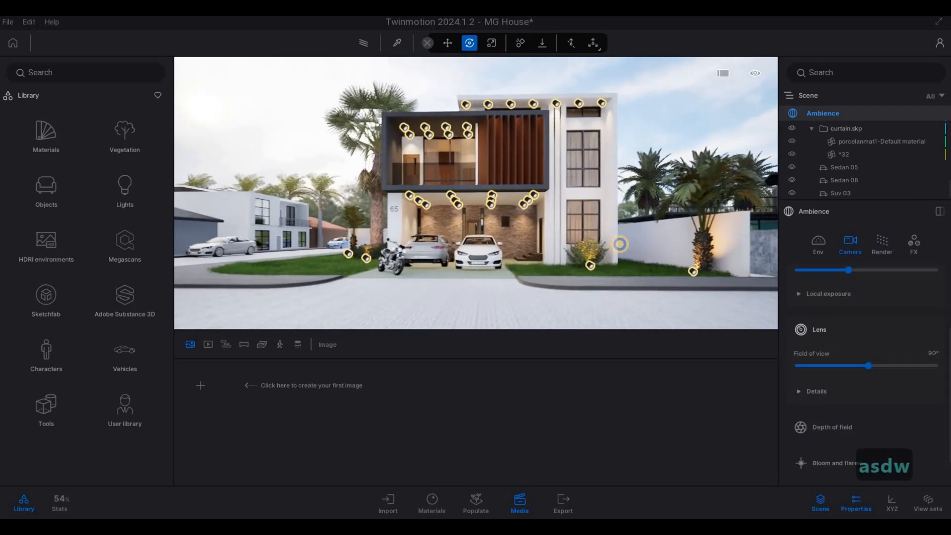
{"action": "key", "text": "a"}
{"action": "key", "text": "w"}
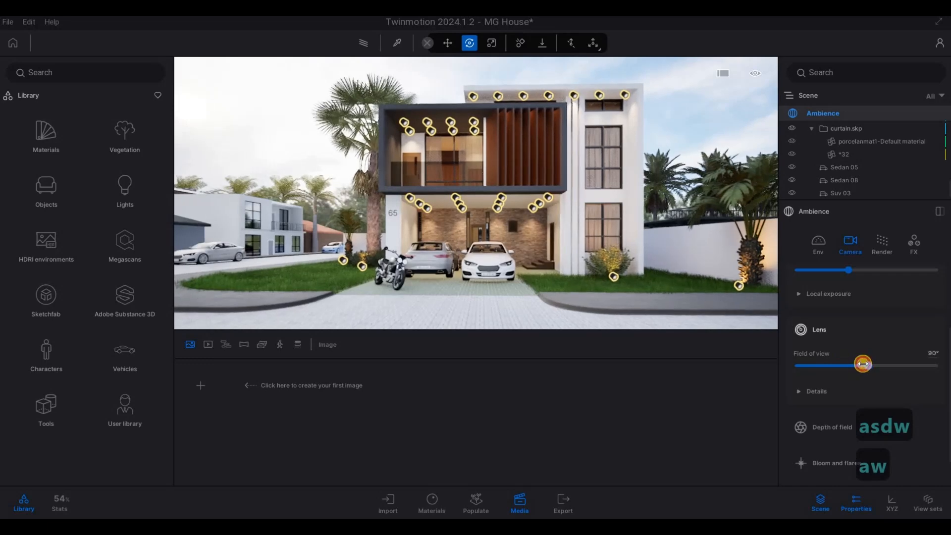
{"action": "left_click", "coordinate": [865, 363]}
{"action": "left_click_drag", "start_coordinate": [864, 363], "coordinate": [868, 364]}
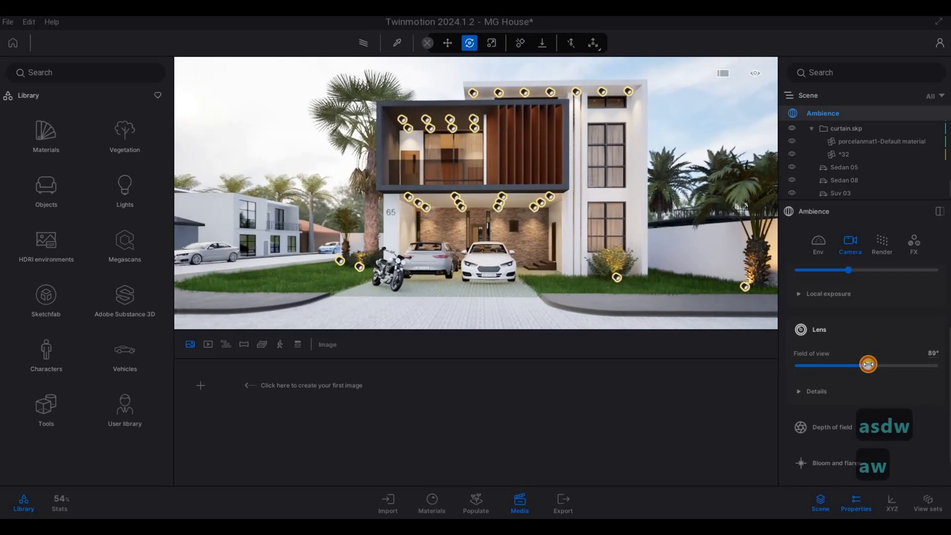
Frame the front facade closer and lower, with the parked cars and motorcycle in view, and create the first image from it
{"action": "key", "text": "w"}
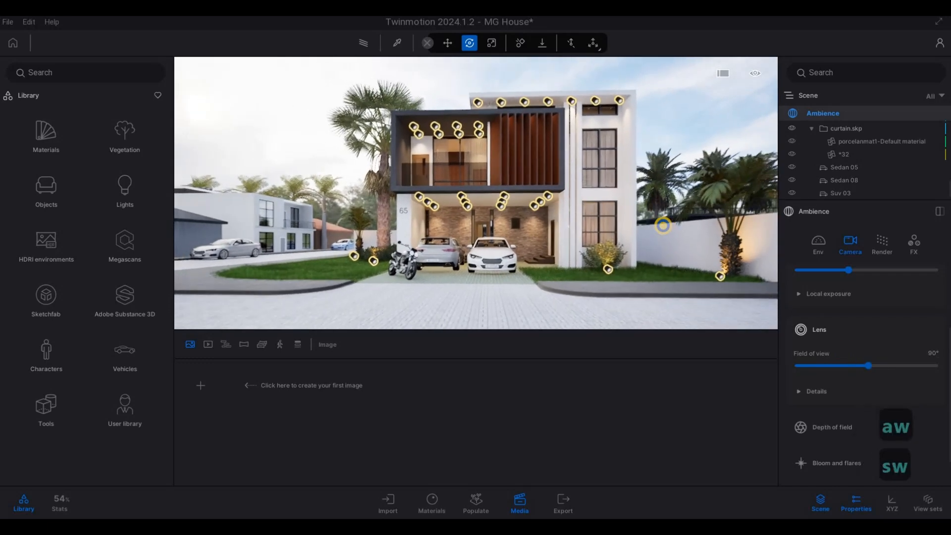
{"action": "key", "text": "w"}
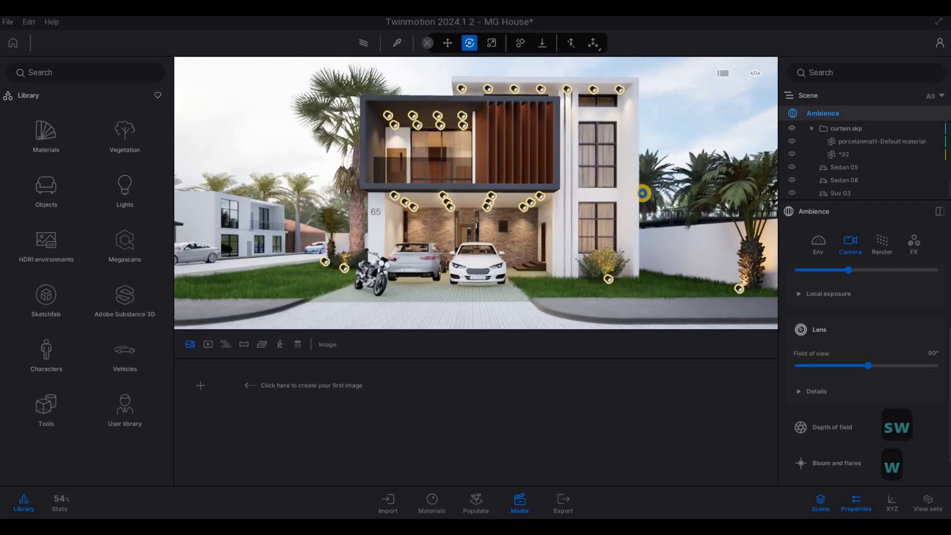
{"action": "key", "text": "d"}
{"action": "key", "text": "e"}
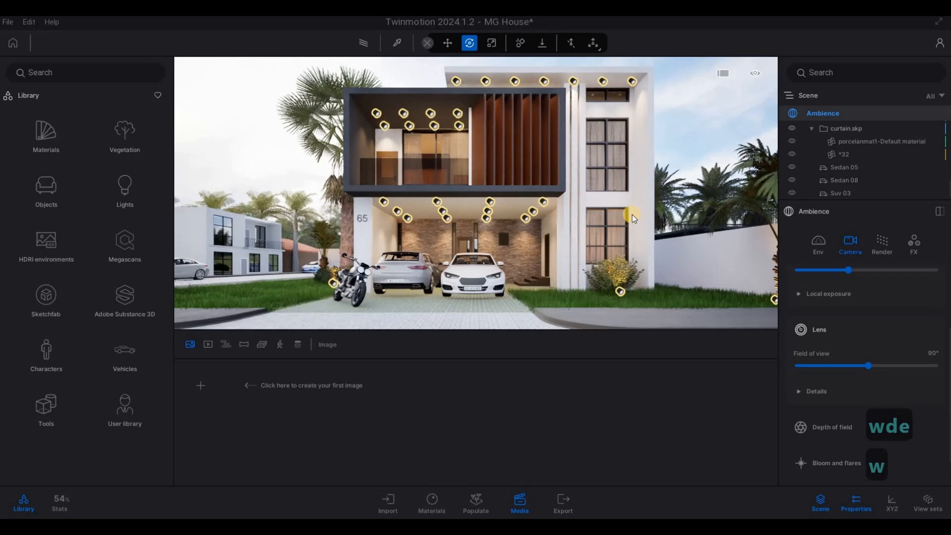
{"action": "left_click", "coordinate": [193, 390]}
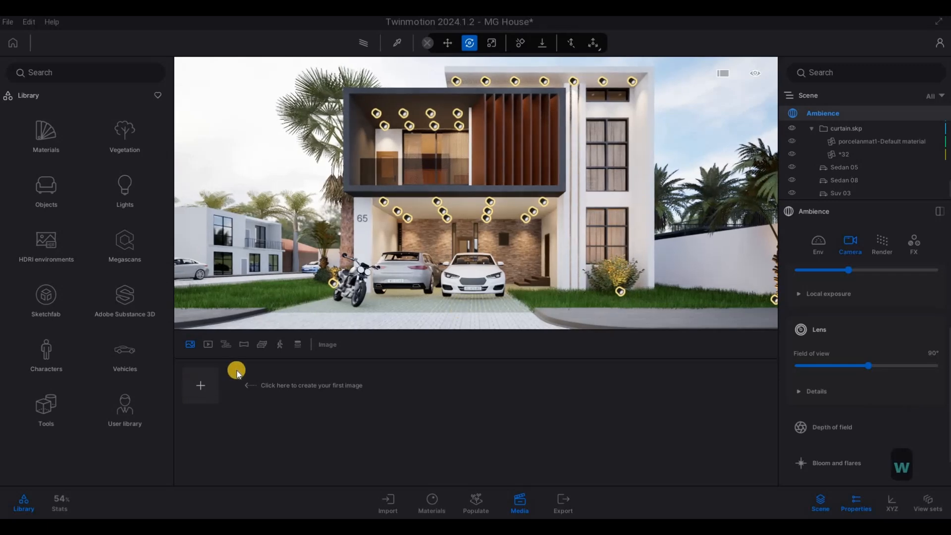
{"action": "right_click_drag", "start_coordinate": [451, 273], "coordinate": [453, 275]}
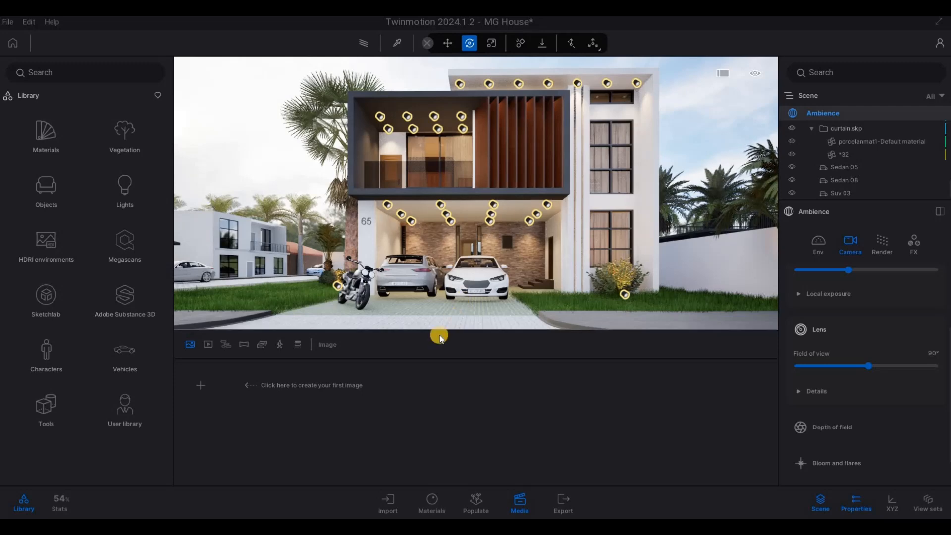
{"action": "left_click", "coordinate": [202, 386]}
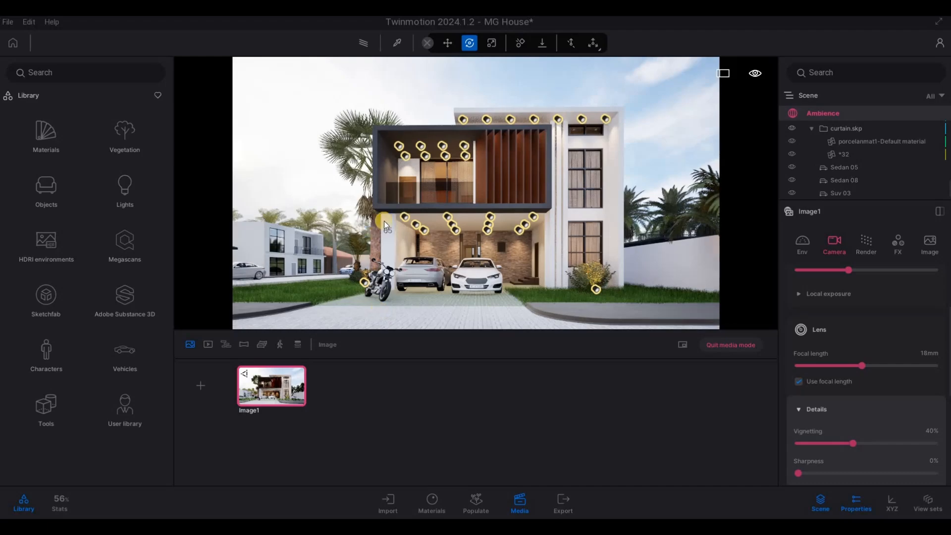
Enable the Path tracer at High quality for Image1 and refresh the saved image
{"action": "left_click", "coordinate": [367, 47]}
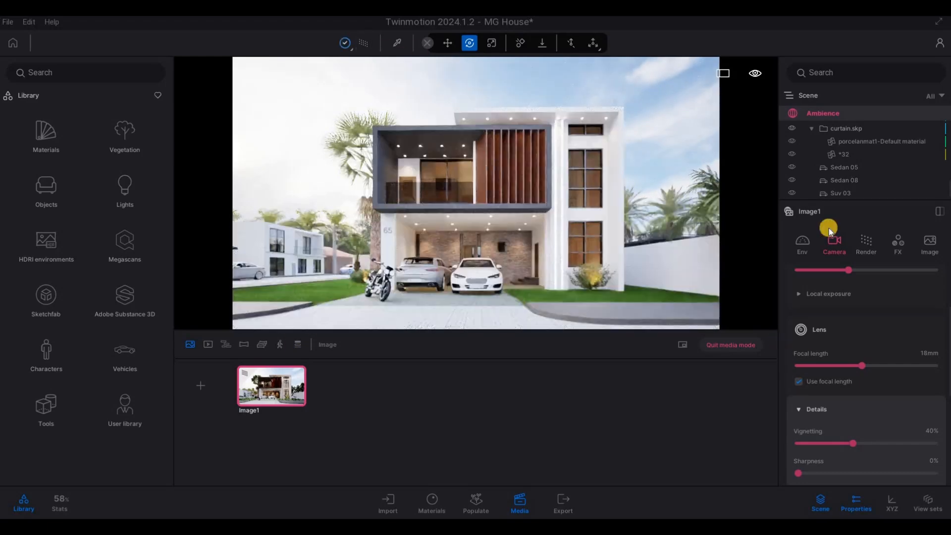
{"action": "left_click", "coordinate": [866, 245]}
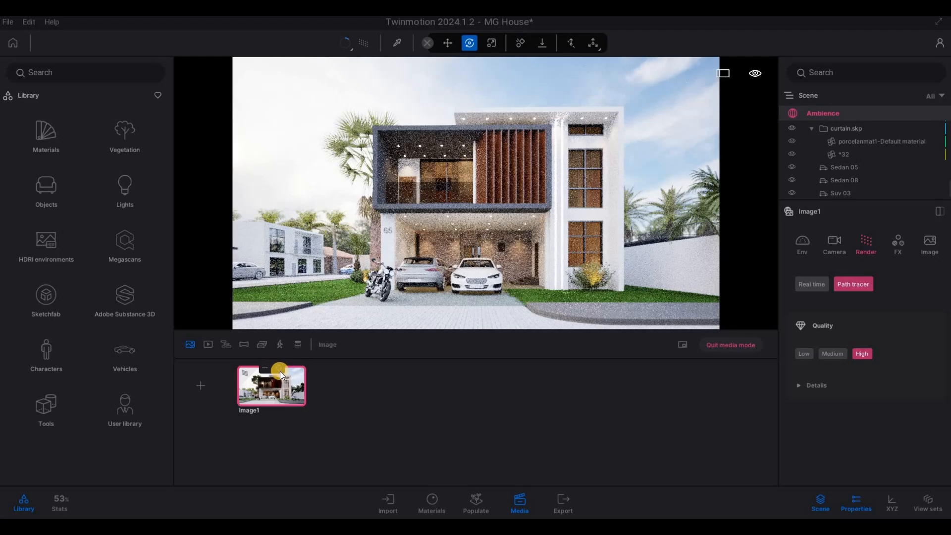
{"action": "left_click", "coordinate": [280, 371]}
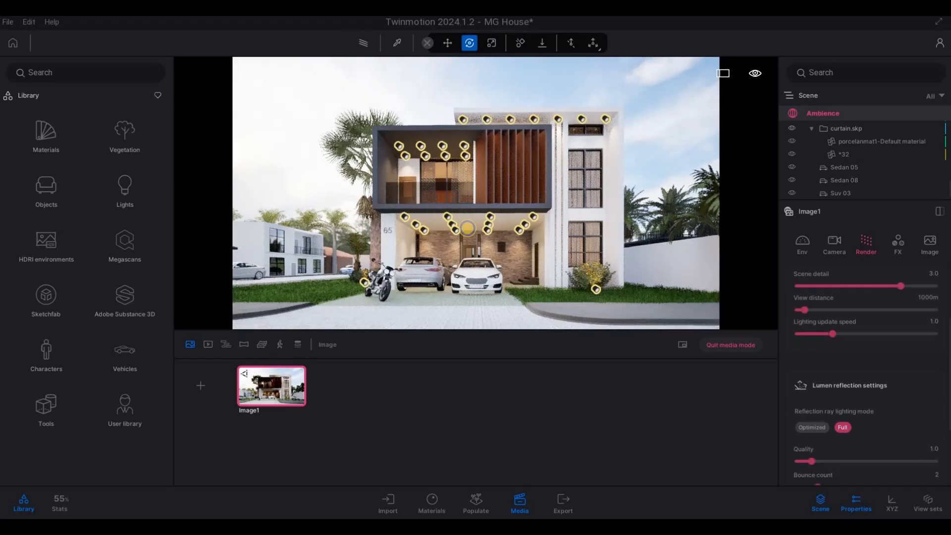
Frame the house at an angle from the palm and motorcycle side in real-time mode and add it as a second image
{"action": "key", "text": "a"}
{"action": "mouse_move", "coordinate": [508, 226]}
{"action": "right_mouse_down"}
{"action": "mouse_move", "coordinate": [542, 219]}
{"action": "mouse_move", "coordinate": [560, 231]}
{"action": "right_mouse_up"}
{"action": "key", "text": "w"}
{"action": "key", "text": "a"}
{"action": "key", "text": "s"}
{"action": "key", "text": "a"}
{"action": "key", "text": "d"}
{"action": "key", "text": "d"}
{"action": "key", "text": "q"}
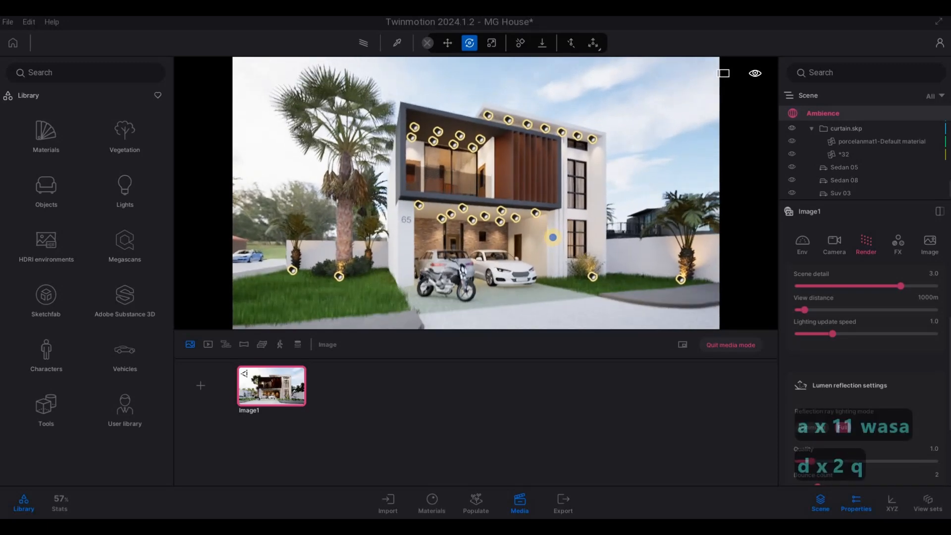
{"action": "key", "text": "e"}
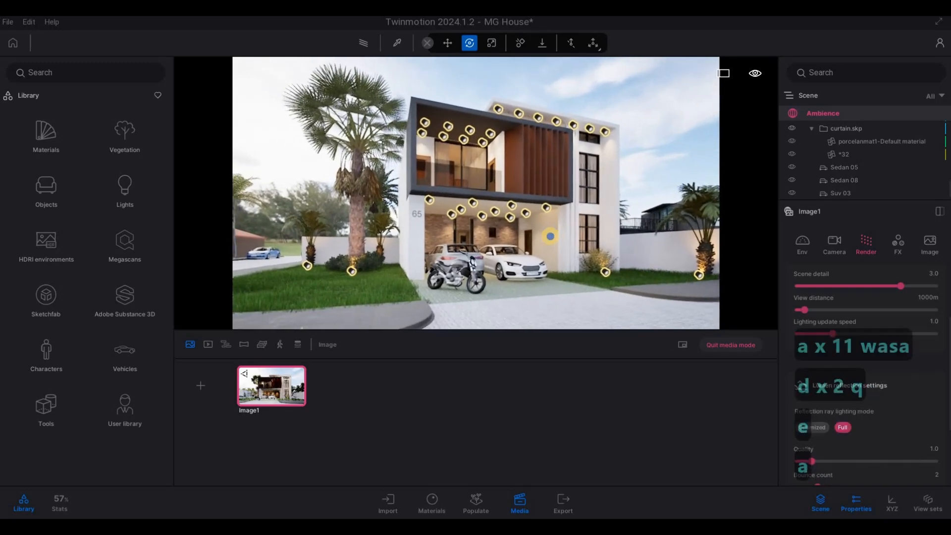
{"action": "key", "text": "a"}
{"action": "right_click_drag", "start_coordinate": [553, 238], "coordinate": [567, 229]}
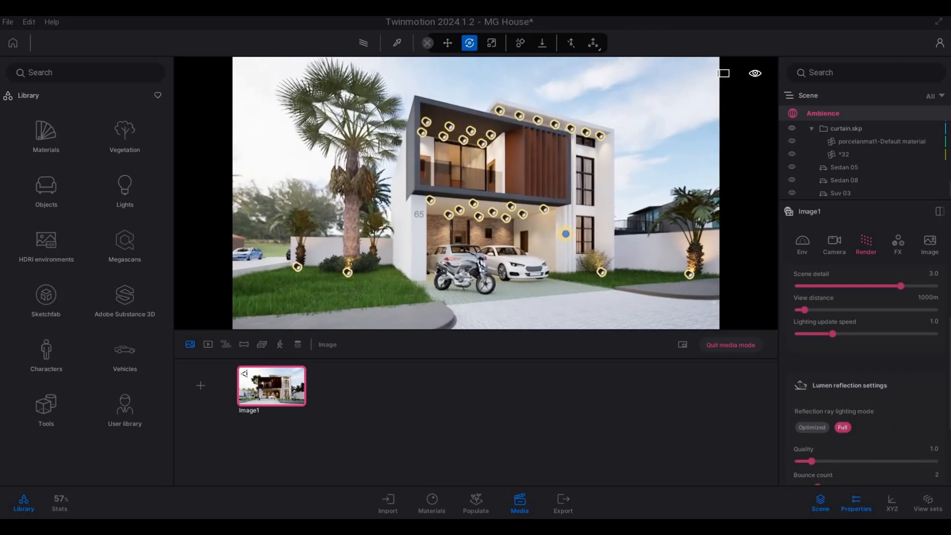
{"action": "key", "text": "s"}
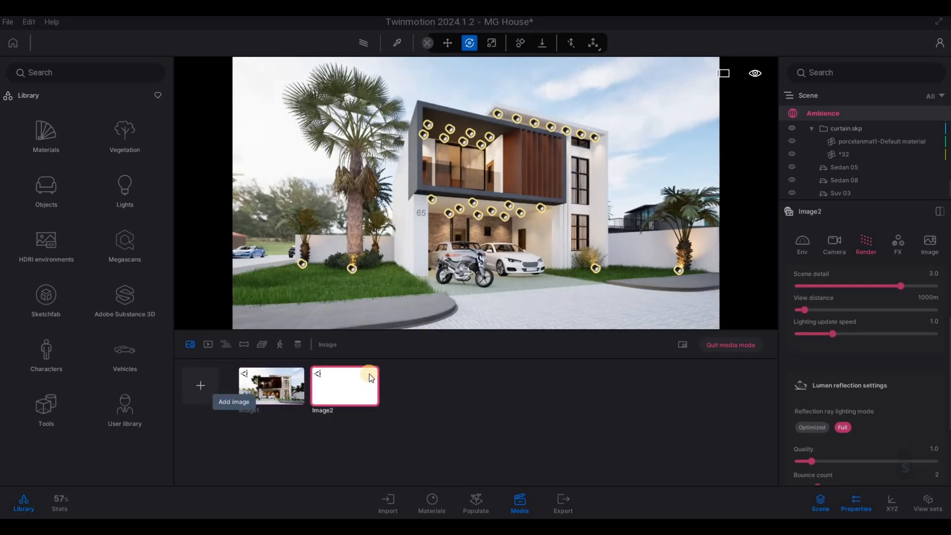
Set Image2's focal length to 22 mm and refresh it with the Path tracer at High quality
{"action": "left_click", "coordinate": [837, 245]}
{"action": "left_click_drag", "start_coordinate": [861, 365], "coordinate": [870, 365]}
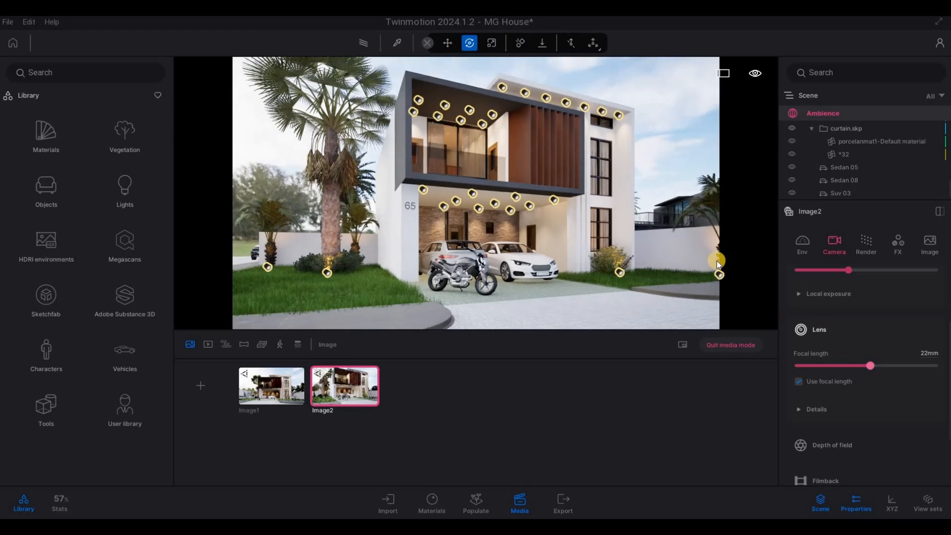
{"action": "left_click", "coordinate": [367, 45]}
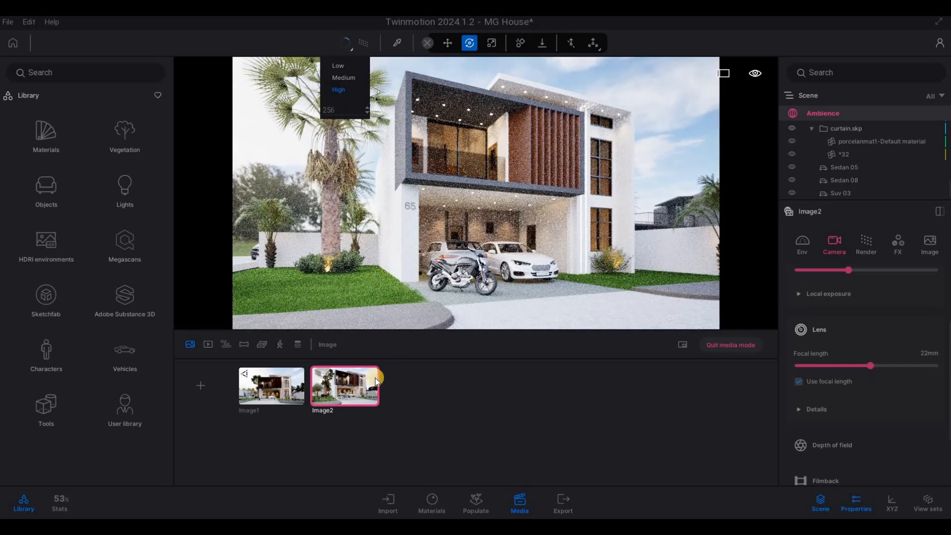
{"action": "left_click", "coordinate": [352, 367]}
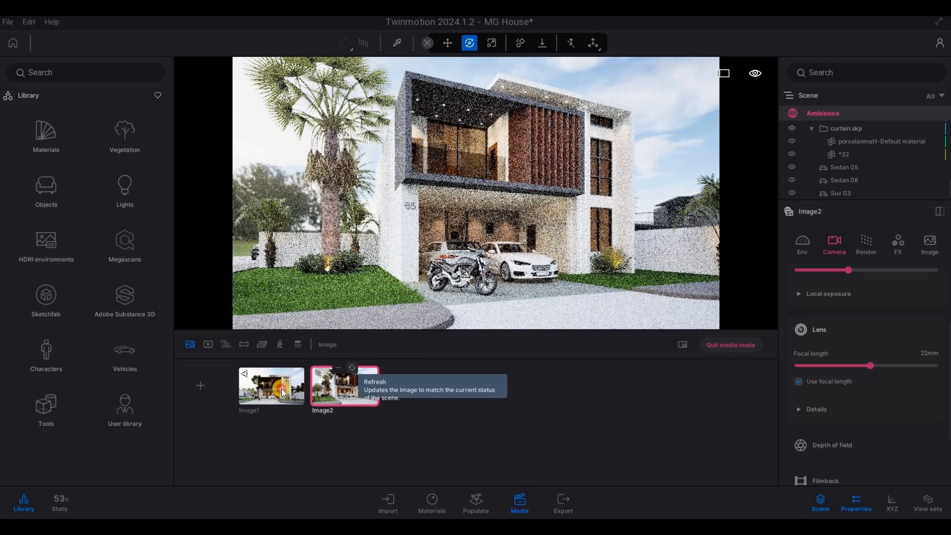
Return to Image1 and enable the Path tracer for its front view
{"action": "left_click", "coordinate": [296, 382]}
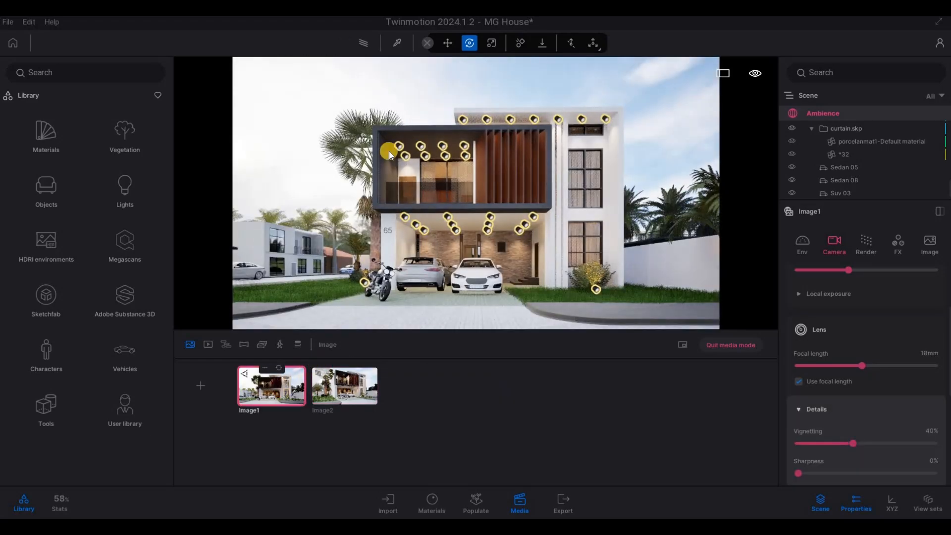
{"action": "left_click", "coordinate": [363, 43]}
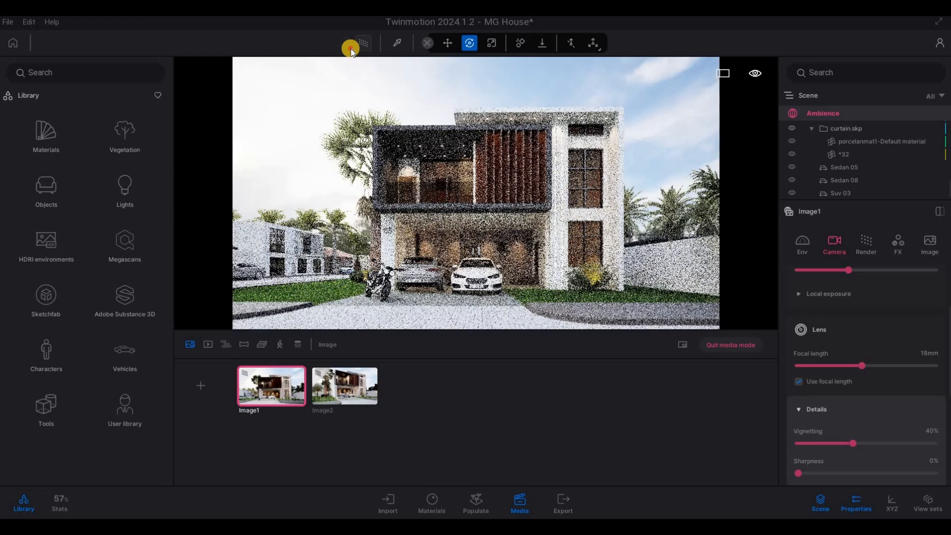
{"action": "mouse_move", "coordinate": [351, 49]}
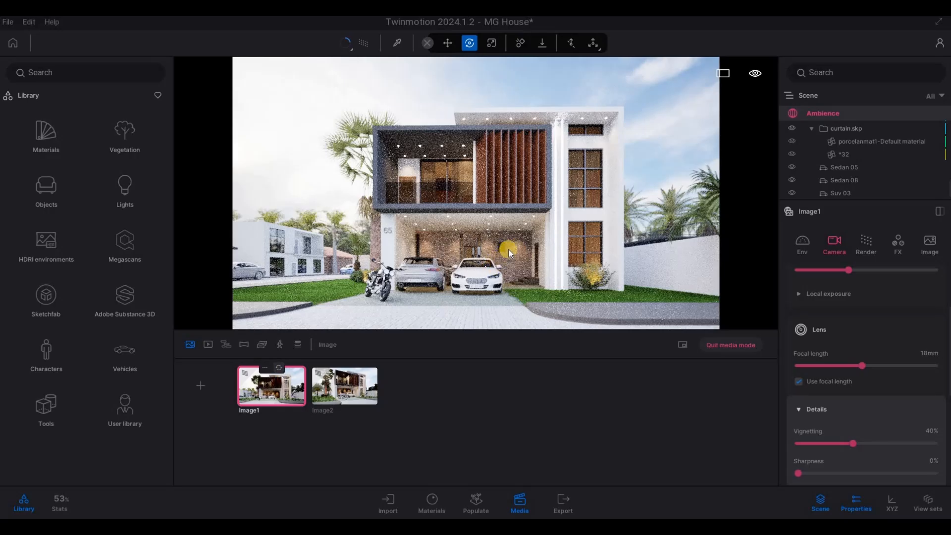
Move the path-traced camera around from the front view to the boundary-wall side of the house
{"action": "key", "text": "d"}
{"action": "key", "text": "d"}
{"action": "key", "text": "d"}
{"action": "key", "text": "d"}
{"action": "key", "text": "d"}
{"action": "key", "text": "d"}
{"action": "key", "text": "d"}
{"action": "key", "text": "d"}
{"action": "key", "text": "d"}
{"action": "key", "text": "d"}
{"action": "key", "text": "d"}
{"action": "key", "text": "d"}
{"action": "key", "text": "d"}
{"action": "key", "text": "d"}
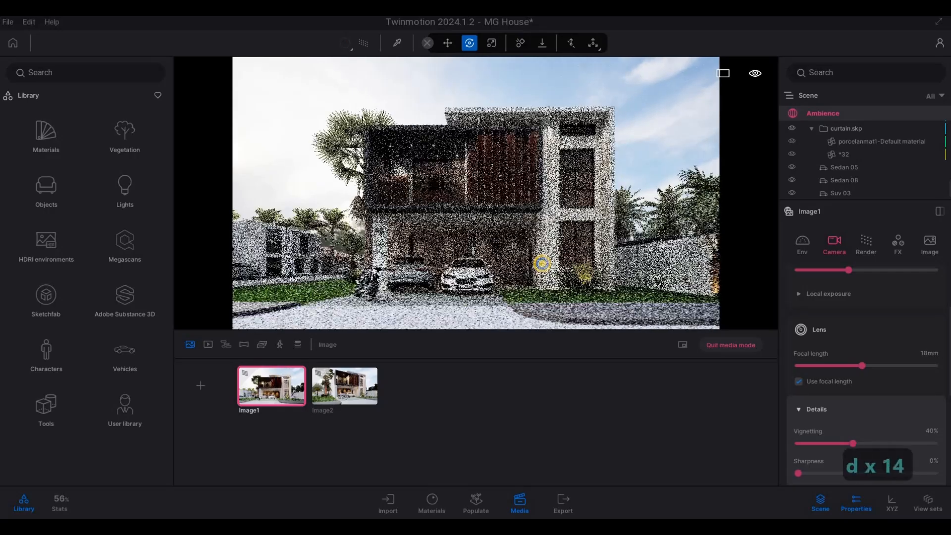
{"action": "key", "text": "d"}
{"action": "key", "text": "d"}
{"action": "key", "text": "d"}
{"action": "key", "text": "d"}
{"action": "key", "text": "d"}
{"action": "key", "text": "d"}
{"action": "key", "text": "d"}
{"action": "key", "text": "d"}
{"action": "key", "text": "d"}
{"action": "key", "text": "d"}
{"action": "key", "text": "d"}
{"action": "key", "text": "d"}
{"action": "key", "text": "d"}
{"action": "key", "text": "d"}
{"action": "key", "text": "d"}
{"action": "key", "text": "d"}
{"action": "key", "text": "d"}
{"action": "key", "text": "d"}
{"action": "key", "text": "d"}
{"action": "key", "text": "w"}
{"action": "key", "text": "w"}
{"action": "key", "text": "w"}
{"action": "key", "text": "w"}
{"action": "key", "text": "w"}
{"action": "key", "text": "w"}
{"action": "key", "text": "w"}
{"action": "key", "text": "w"}
{"action": "key", "text": "w"}
{"action": "key", "text": "w"}
{"action": "key", "text": "w"}
{"action": "key", "text": "w"}
{"action": "key", "text": "w"}
{"action": "key", "text": "w"}
{"action": "key", "text": "w"}
{"action": "key", "text": "w"}
{"action": "key", "text": "w"}
{"action": "key", "text": "w"}
{"action": "key", "text": "w"}
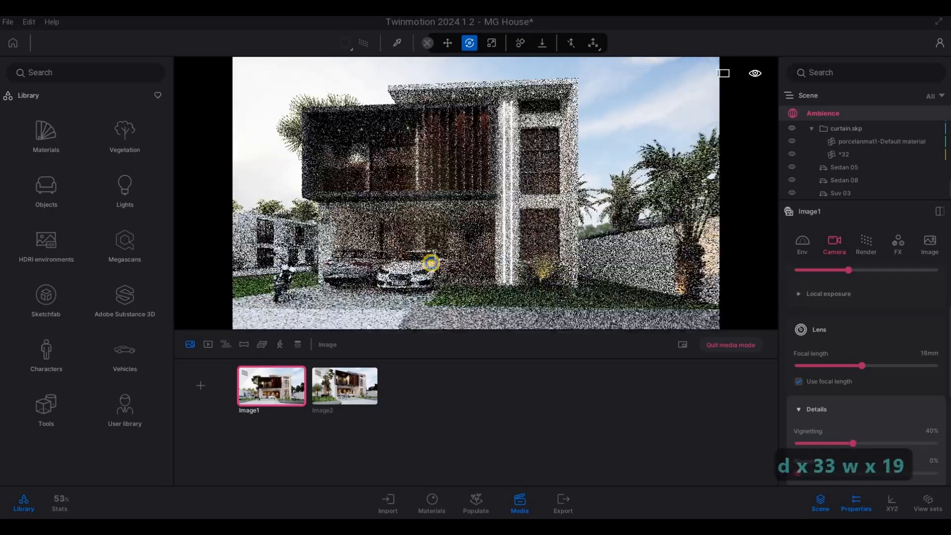
{"action": "key", "text": "s"}
{"action": "key", "text": "d"}
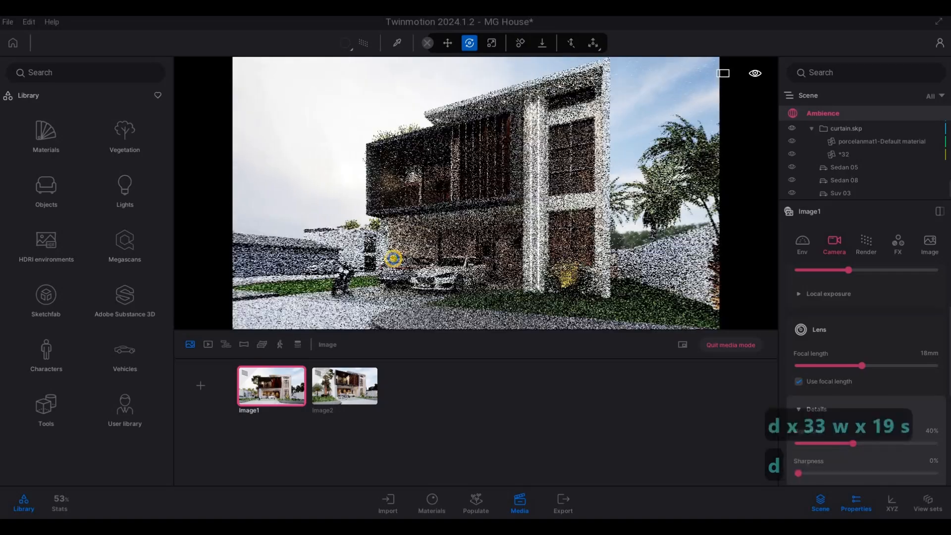
{"action": "key", "text": "d"}
{"action": "key", "text": "d"}
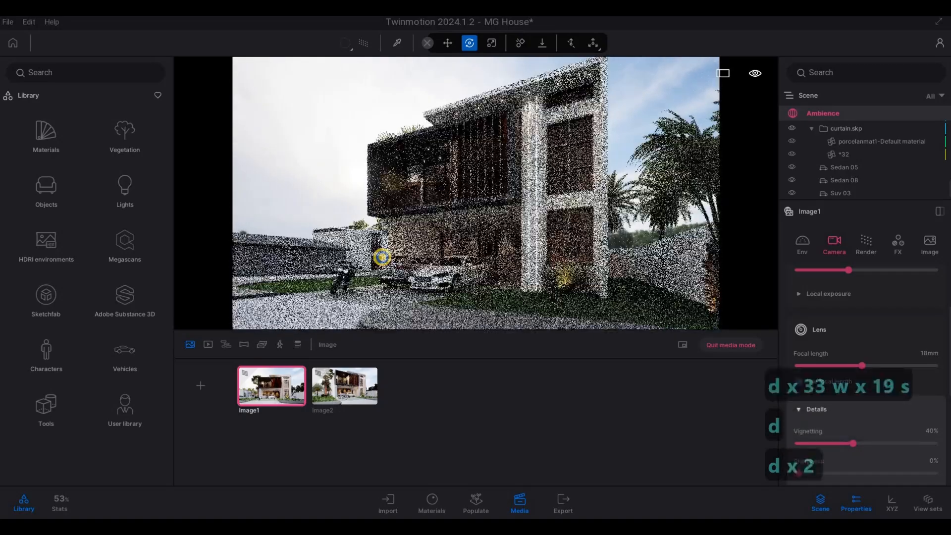
Adjust the angled view to include the whole palm beside the boundary wall and add it as a third image
{"action": "key", "text": "s"}
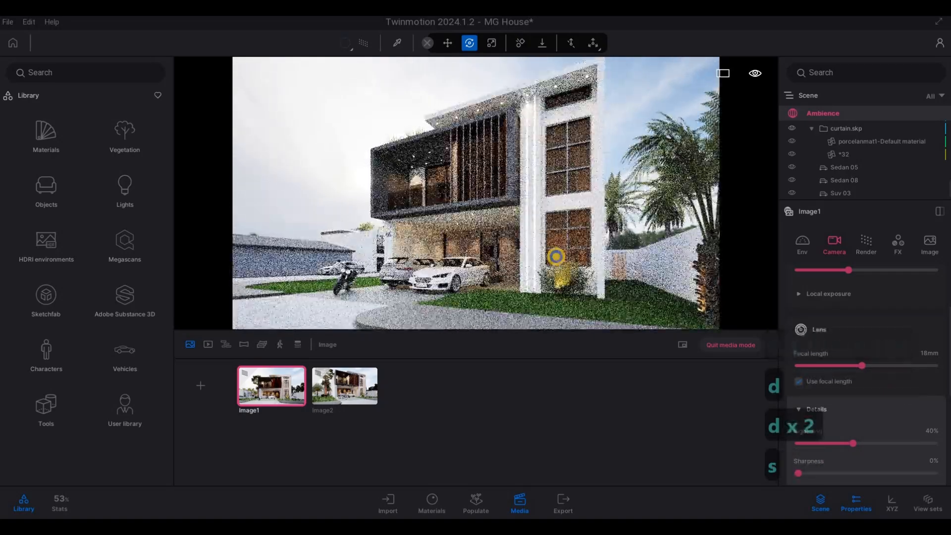
{"action": "key", "text": "s"}
{"action": "key", "text": "d"}
{"action": "key", "text": "s"}
{"action": "key", "text": "d"}
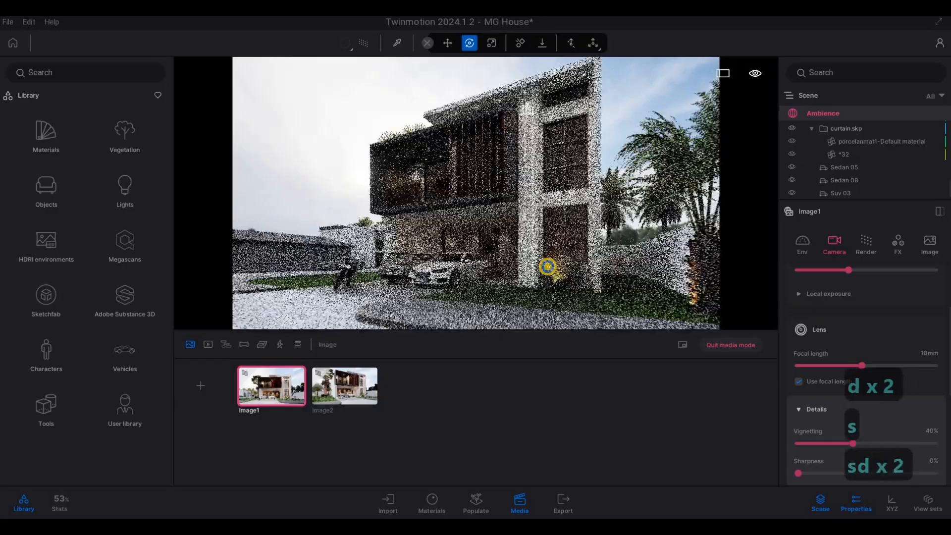
{"action": "key", "text": "s"}
{"action": "key", "text": "d"}
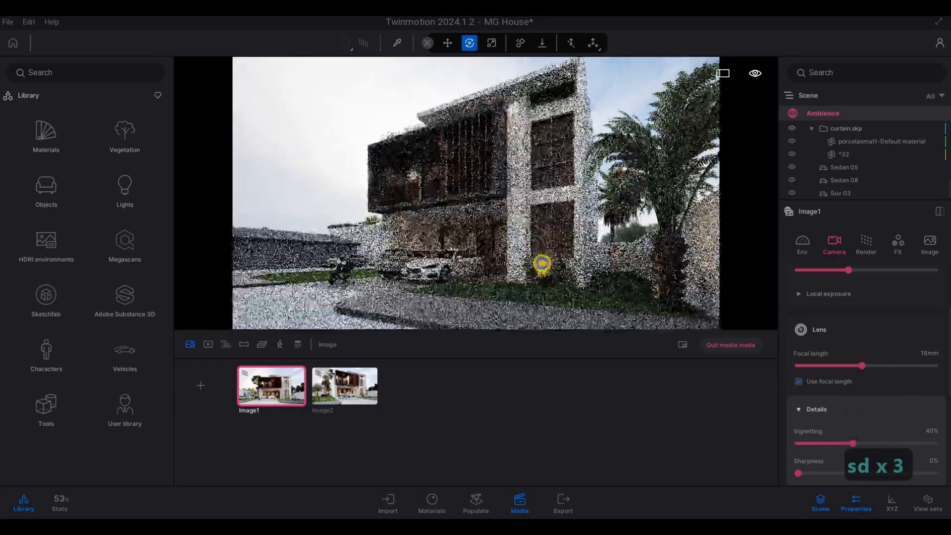
{"action": "mouse_move", "coordinate": [561, 250]}
{"action": "right_mouse_down"}
{"action": "mouse_move", "coordinate": [575, 256]}
{"action": "mouse_move", "coordinate": [549, 256]}
{"action": "right_mouse_up"}
{"action": "key", "text": "a"}
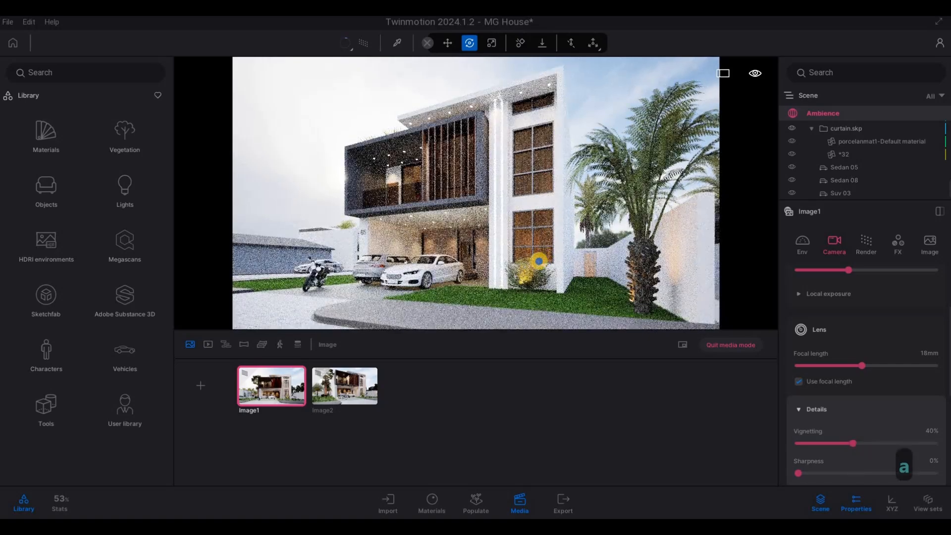
{"action": "right_click_drag", "start_coordinate": [537, 260], "coordinate": [542, 263]}
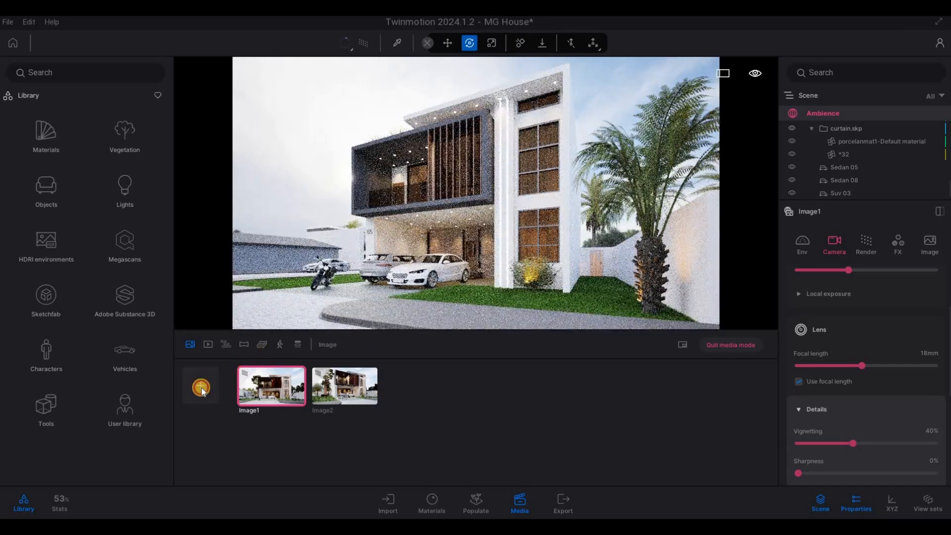
{"action": "left_click", "coordinate": [201, 388]}
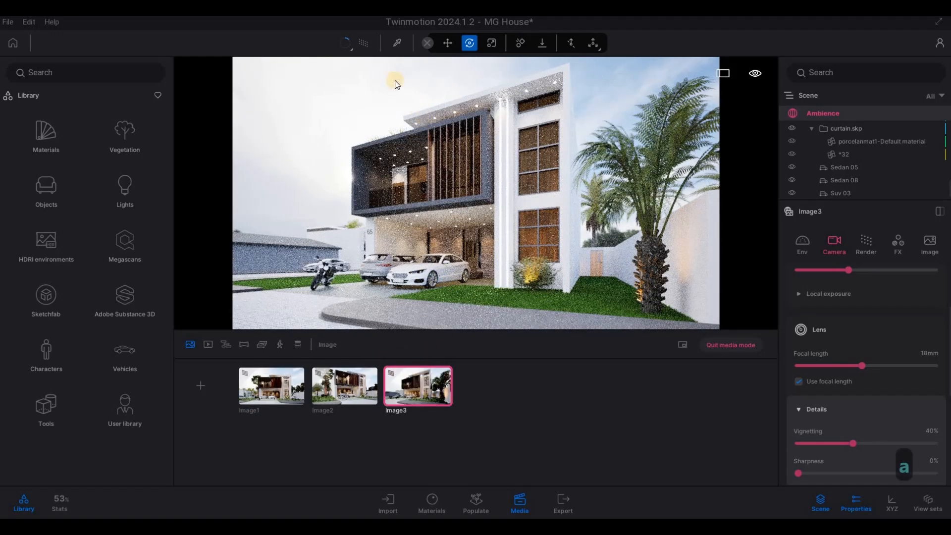
Pull the camera back to a front view of the house from the paved street and add it as a fourth image
{"action": "key", "text": "a"}
{"action": "key", "text": "s"}
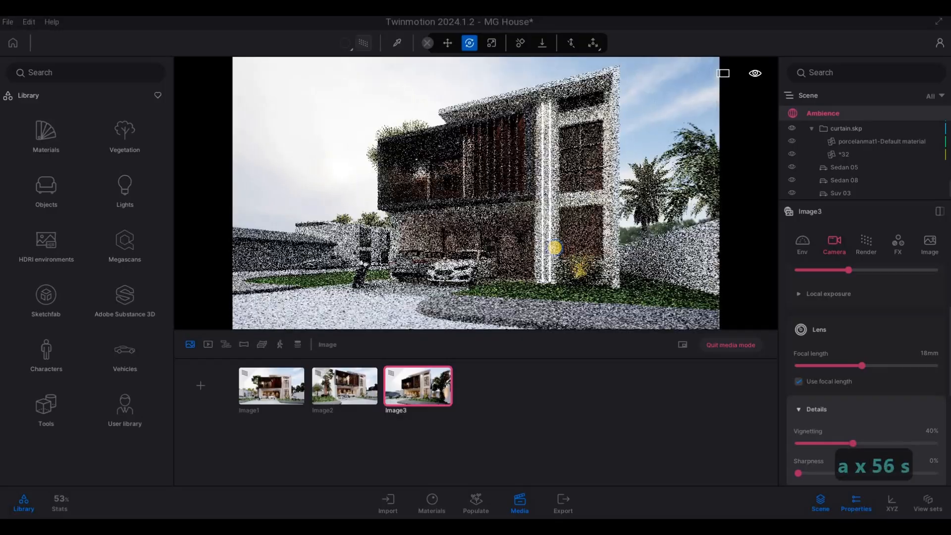
{"action": "key", "text": "s"}
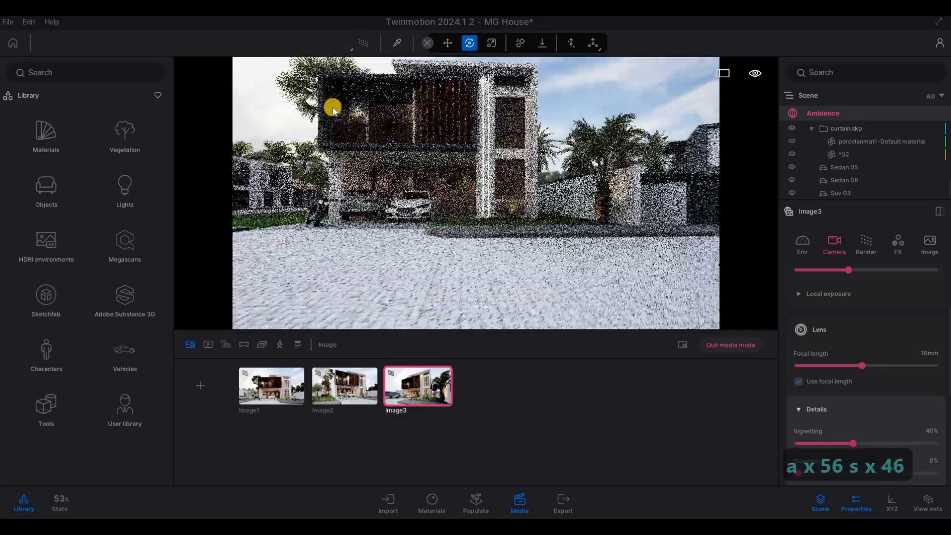
{"action": "key", "text": "s"}
{"action": "key", "text": "s"}
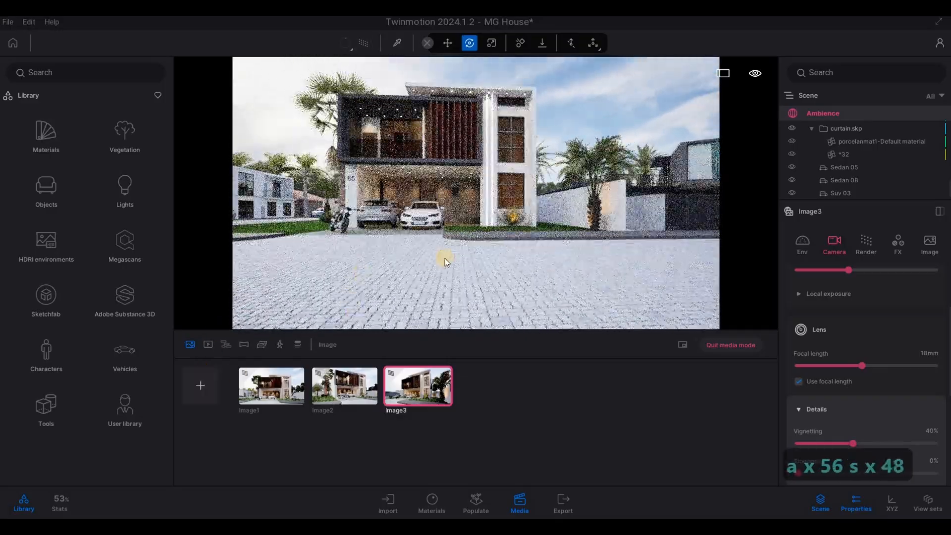
{"action": "key", "text": "s"}
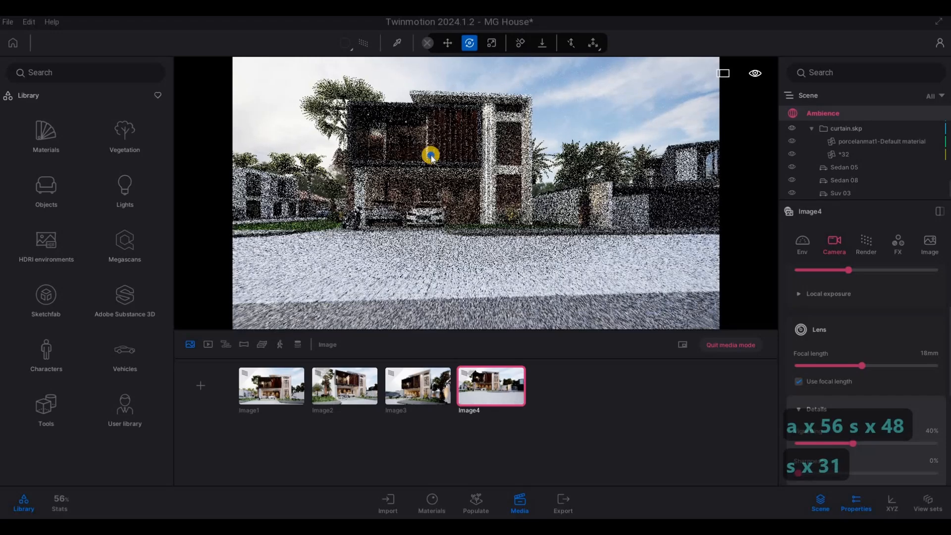
Switch Image4 to real-time mode and pull the camera back onto the grass across the street
{"action": "key", "text": "s"}
{"action": "key", "text": "s"}
{"action": "key", "text": "a"}
{"action": "key", "text": "s"}
{"action": "key", "text": "s"}
{"action": "key", "text": "s"}
{"action": "key", "text": "s"}
{"action": "key", "text": "s"}
{"action": "key", "text": "s"}
{"action": "key", "text": "s"}
{"action": "key", "text": "s"}
{"action": "key", "text": "q"}
{"action": "key", "text": "d"}
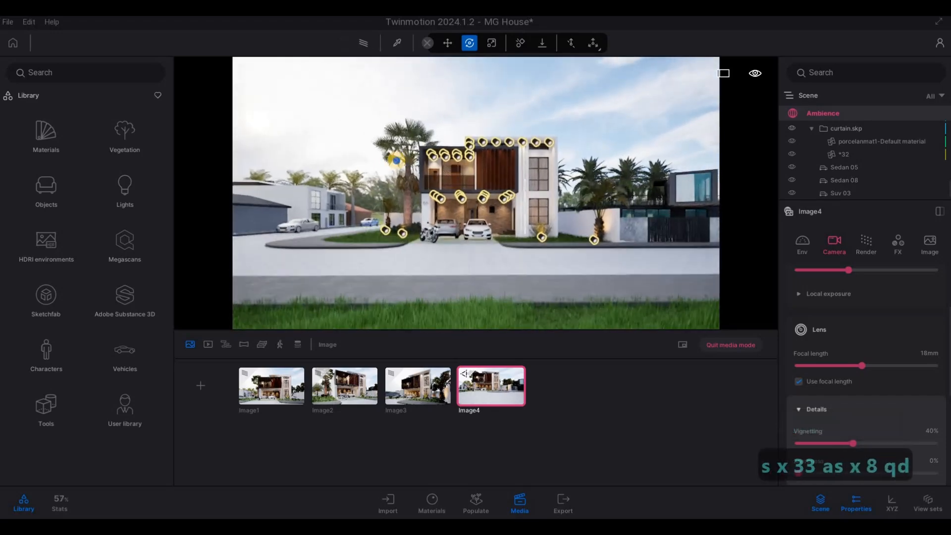
{"action": "key", "text": "s"}
{"action": "key", "text": "s"}
{"action": "key", "text": "a"}
{"action": "key", "text": "w"}
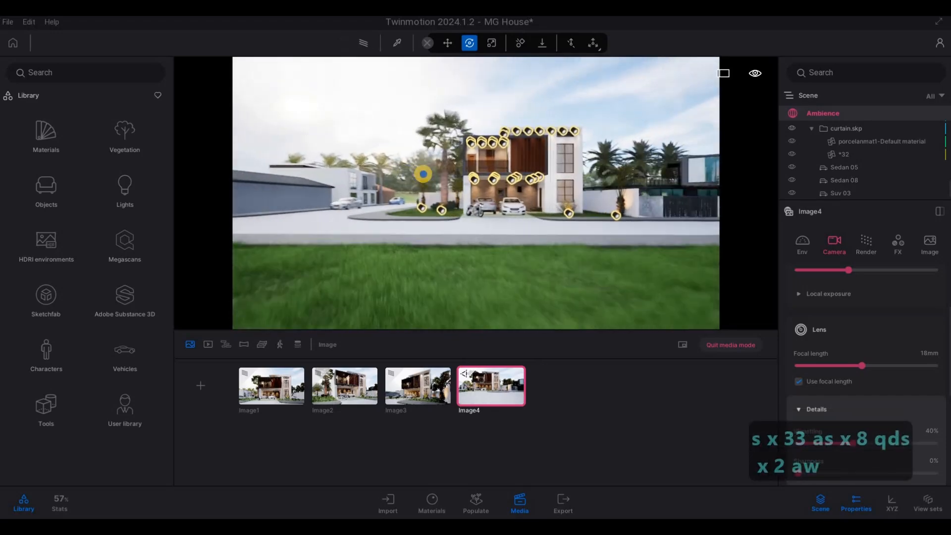
Fine-tune the front view with the street and a strip of grass in the foreground, and refresh Image4
{"action": "key", "text": "a"}
{"action": "key", "text": "d"}
{"action": "key", "text": "w"}
{"action": "key", "text": "w"}
{"action": "key", "text": "w"}
{"action": "key", "text": "w"}
{"action": "key", "text": "w"}
{"action": "key", "text": "w"}
{"action": "key", "text": "w"}
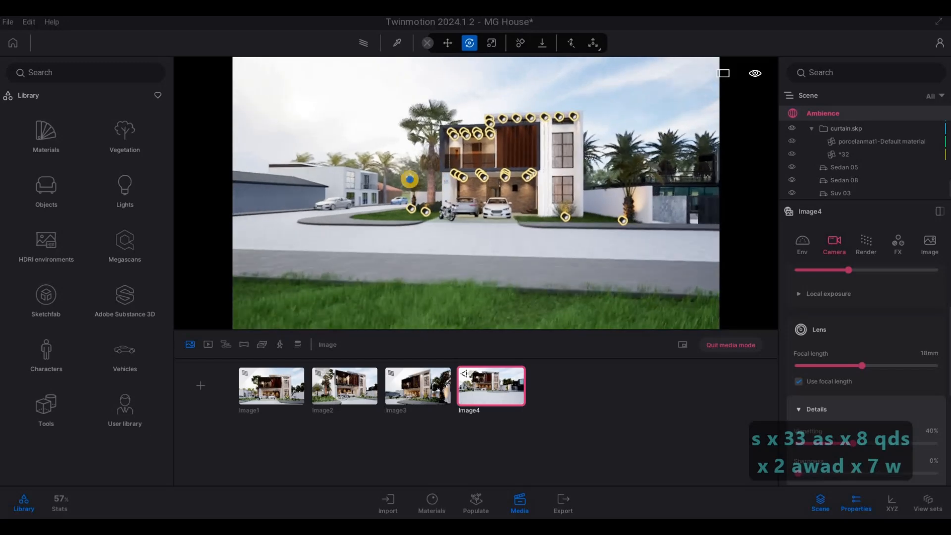
{"action": "key", "text": "d"}
{"action": "key", "text": "e"}
{"action": "key", "text": "a"}
{"action": "key", "text": "q"}
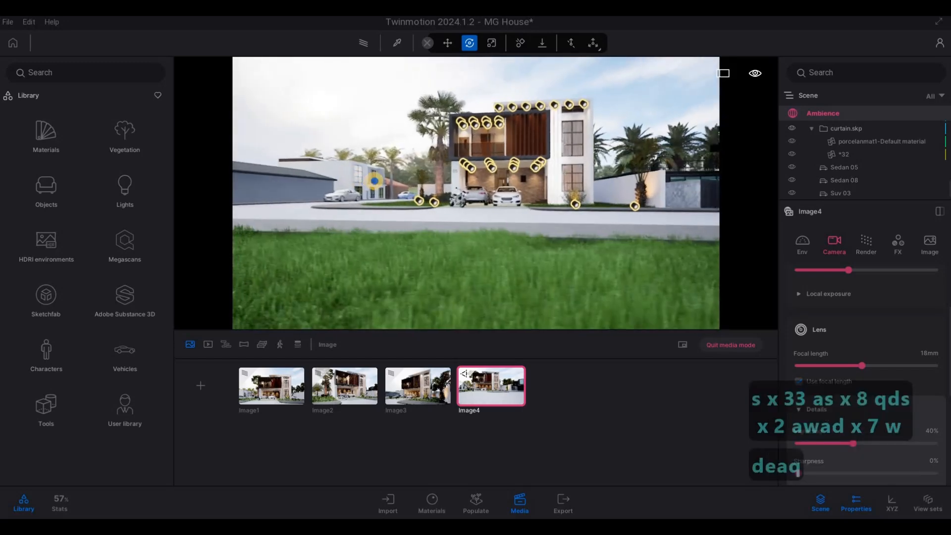
{"action": "key", "text": "a"}
{"action": "key", "text": "w"}
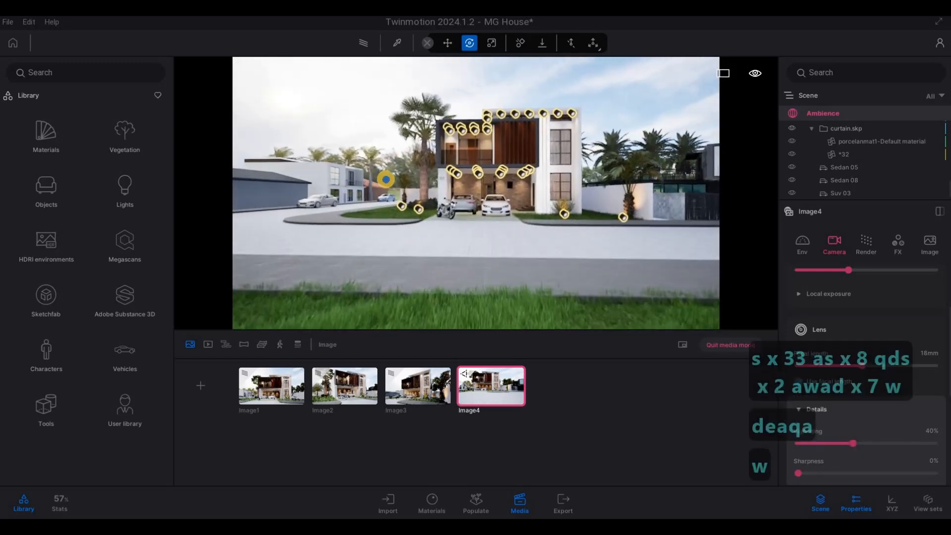
{"action": "key", "text": "e"}
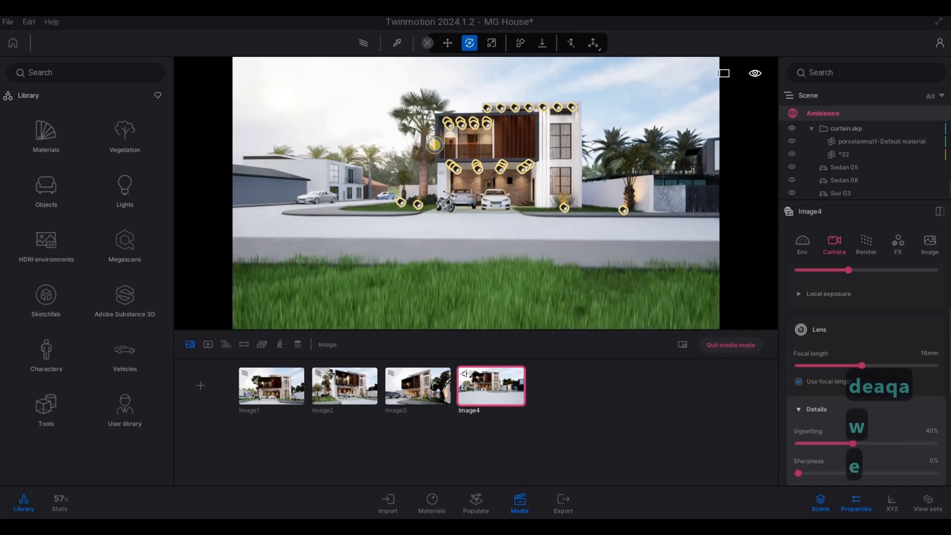
{"action": "key", "text": "w"}
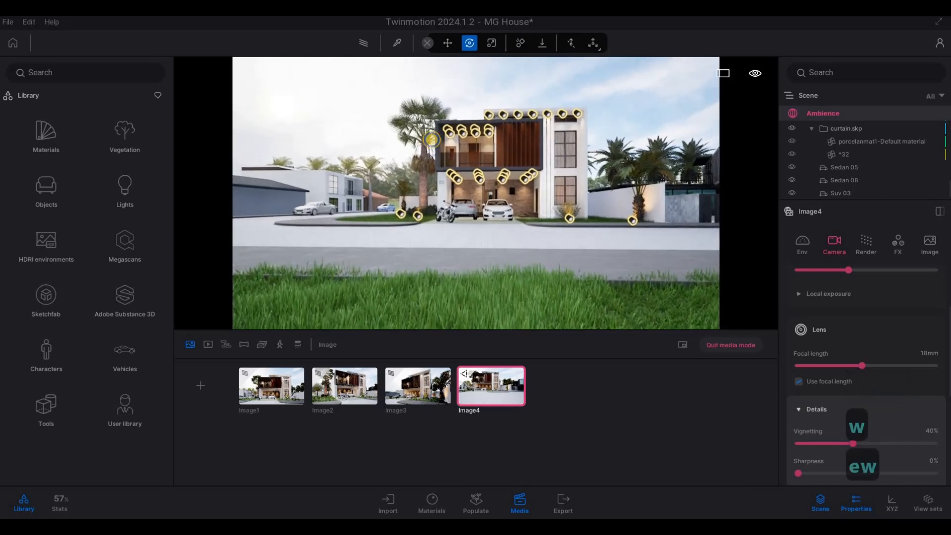
{"action": "key", "text": "w"}
{"action": "key", "text": "d"}
{"action": "key", "text": "w"}
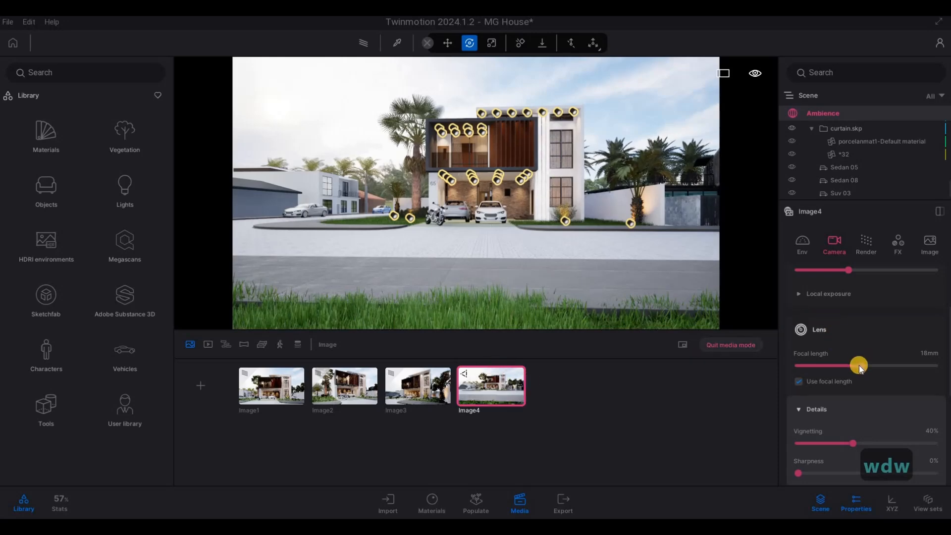
Set Image4's focal length to 24 mm and move the camera back so the palms on both sides of the house fit
{"action": "left_click_drag", "start_coordinate": [859, 365], "coordinate": [875, 365]}
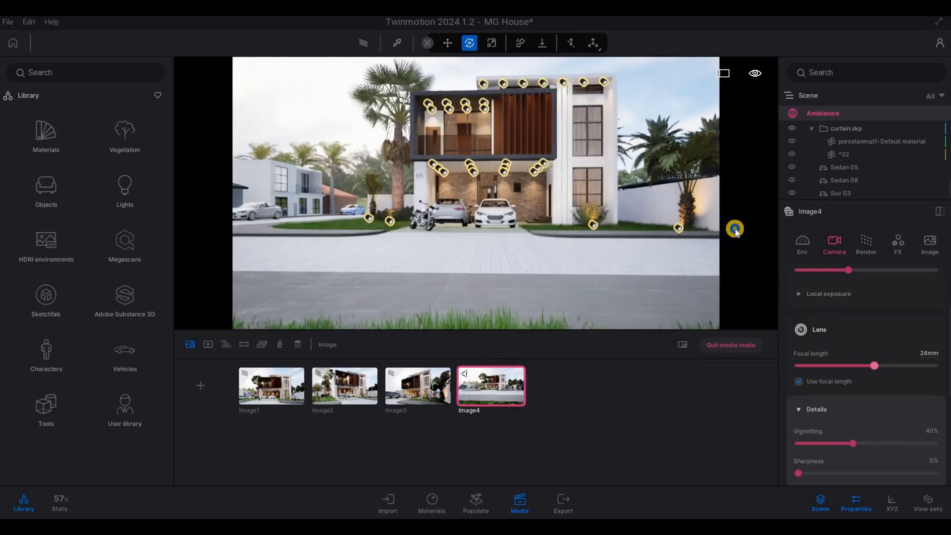
{"action": "key", "text": "s"}
{"action": "key", "text": "s"}
{"action": "key", "text": "q"}
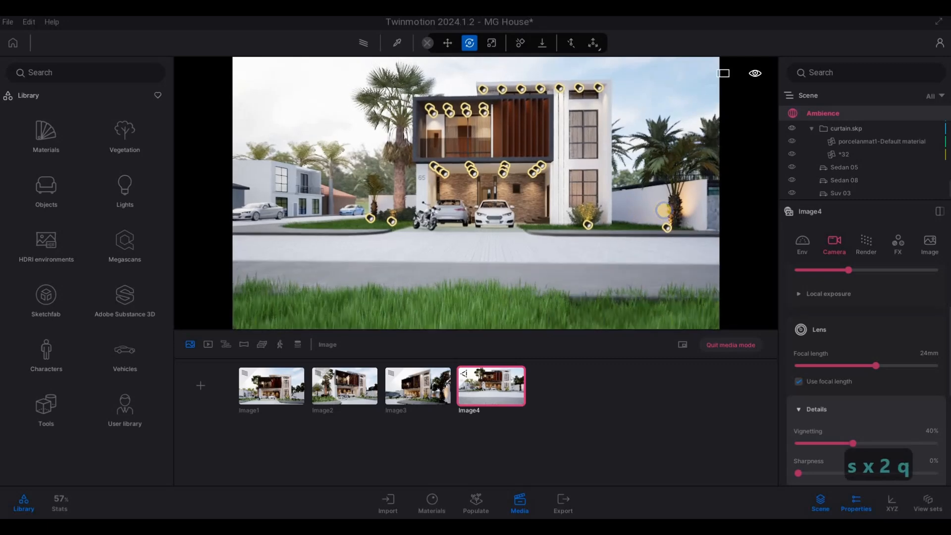
{"action": "key", "text": "s"}
{"action": "key", "text": "e"}
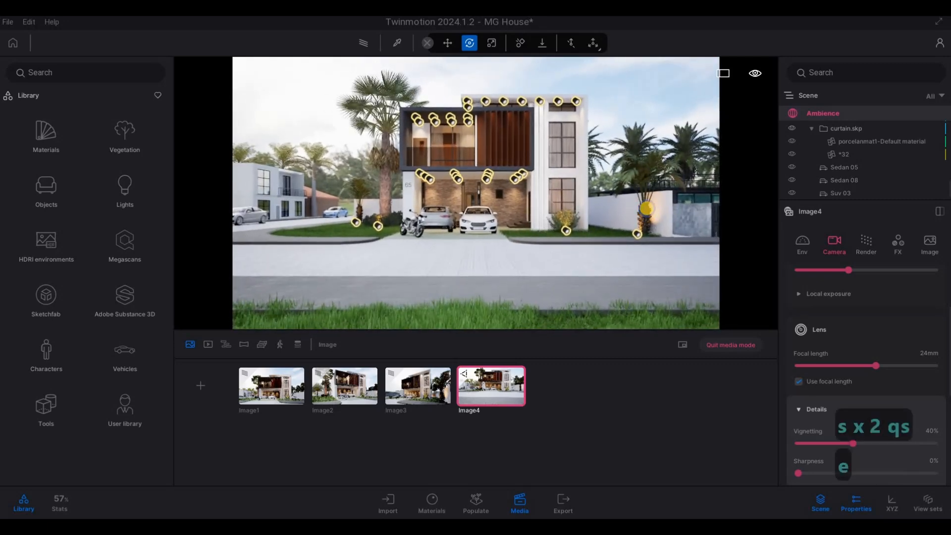
Set Image4's focal length to 30 mm, recentre the front view on the house and refresh the saved image
{"action": "left_click", "coordinate": [878, 365]}
{"action": "right_click_drag", "start_coordinate": [631, 238], "coordinate": [627, 228]}
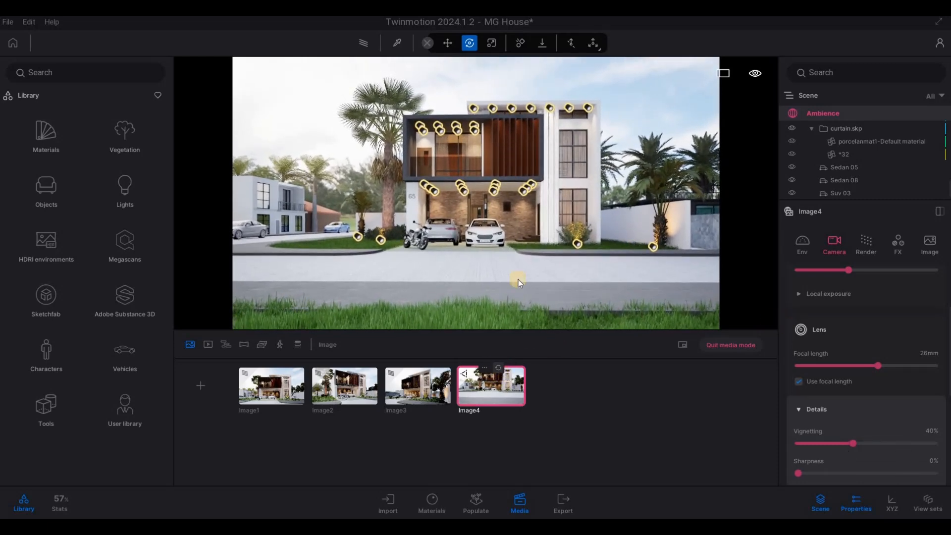
{"action": "right_click_drag", "start_coordinate": [530, 267], "coordinate": [534, 270]}
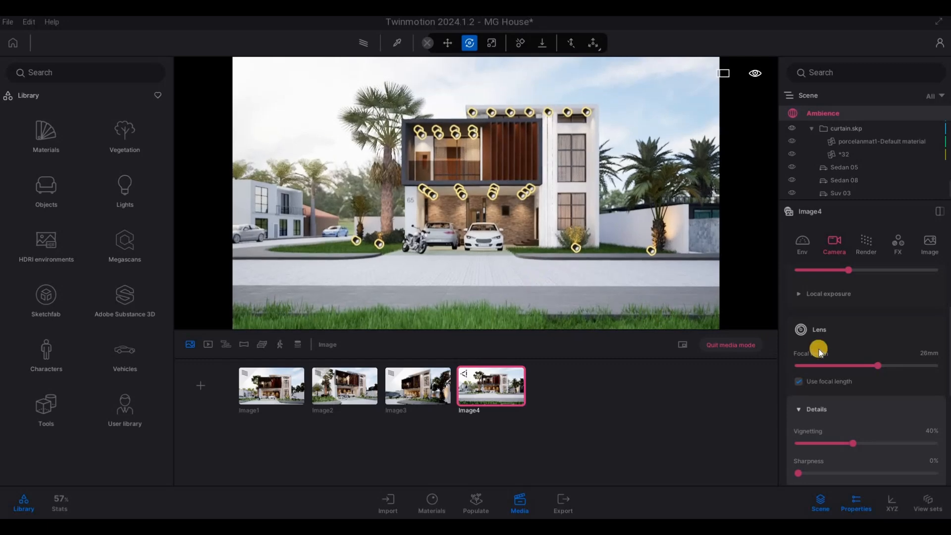
{"action": "left_click_drag", "start_coordinate": [886, 367], "coordinate": [885, 366]}
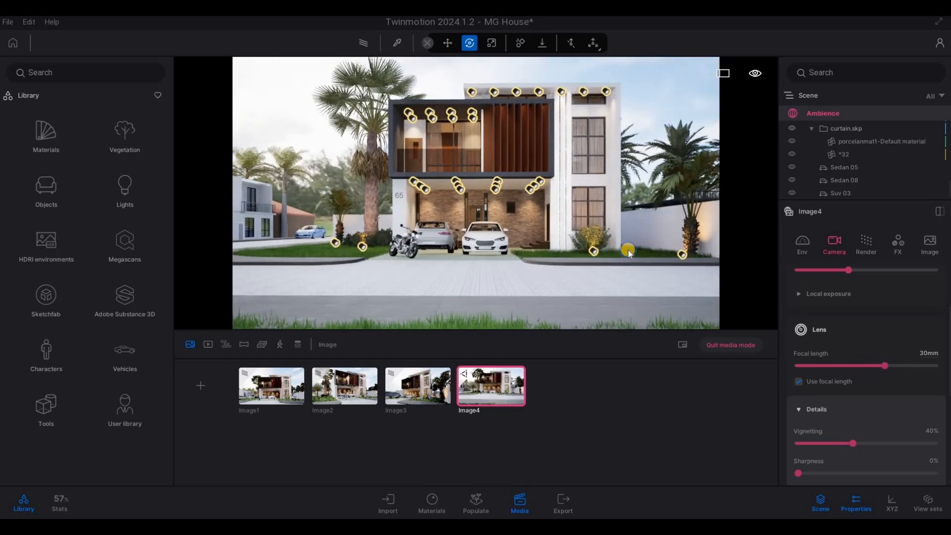
{"action": "key", "text": "q"}
{"action": "right_click_drag", "start_coordinate": [632, 247], "coordinate": [636, 246]}
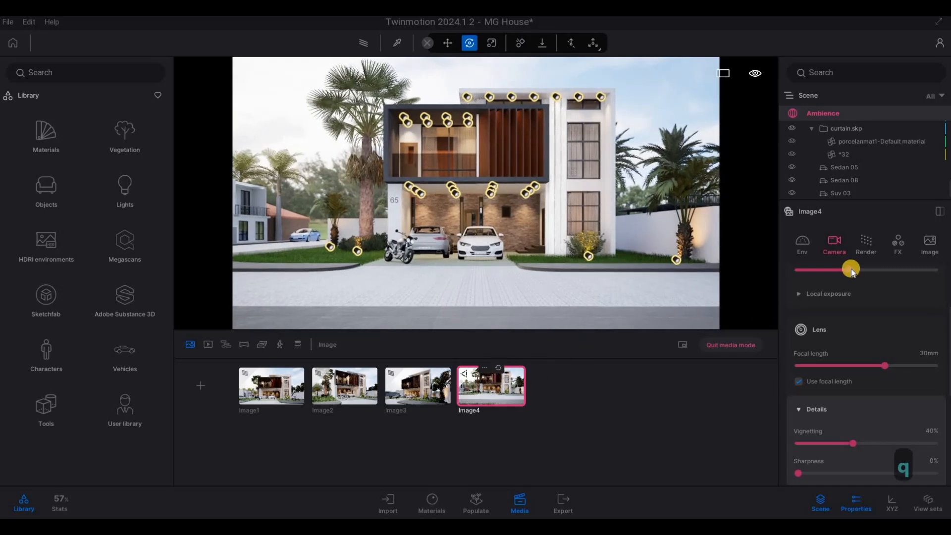
In Image4's environment settings, shift the weather from clear towards cloudy and set the height fog to 6%
{"action": "scroll", "coordinate": [859, 260], "scroll_direction": "down", "scroll_amount": 1}
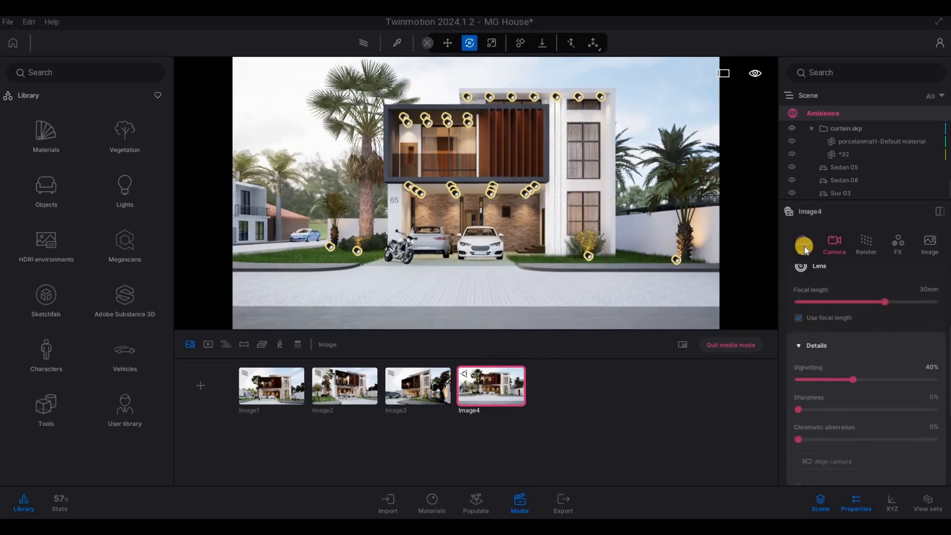
{"action": "scroll", "coordinate": [859, 320], "scroll_direction": "down", "scroll_amount": 1}
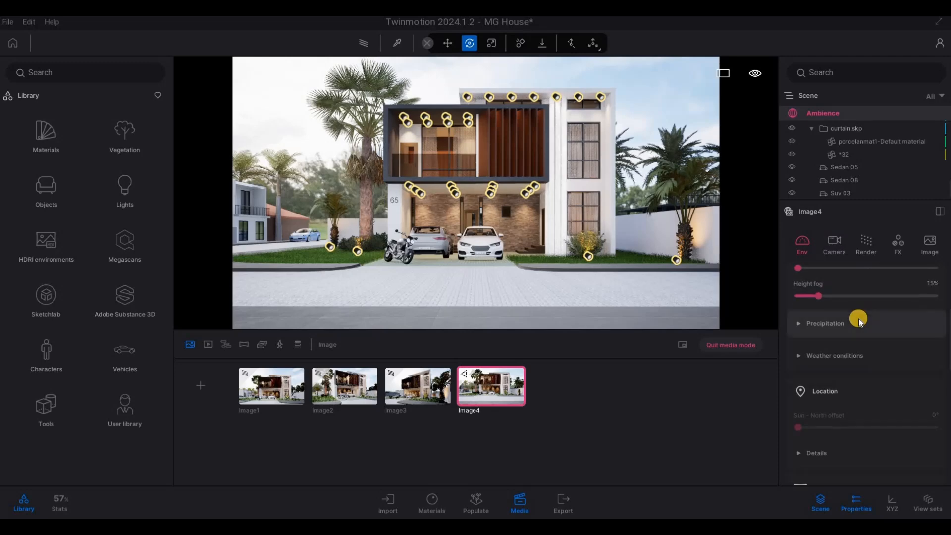
{"action": "scroll", "coordinate": [858, 320], "scroll_direction": "up", "scroll_amount": 5}
{"action": "scroll", "coordinate": [813, 346], "scroll_direction": "up", "scroll_amount": 1}
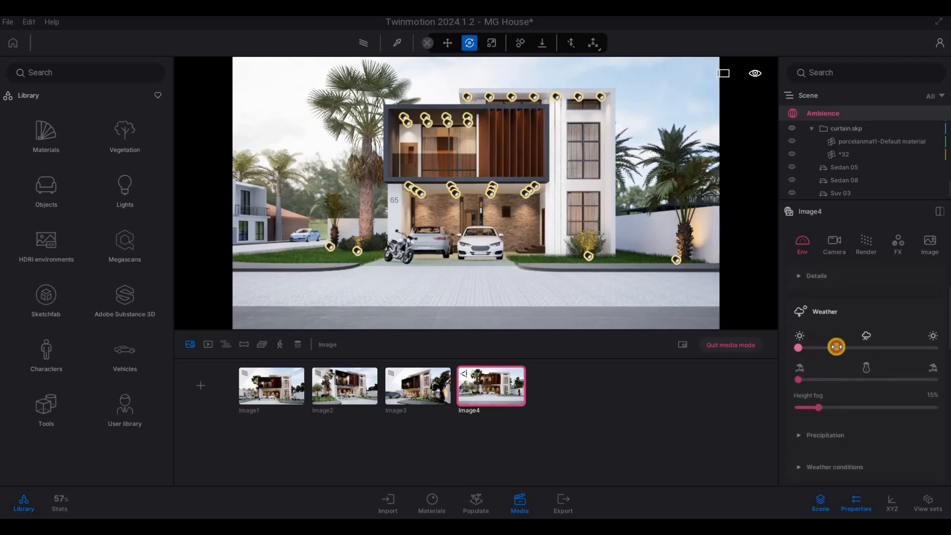
{"action": "left_click_drag", "start_coordinate": [845, 348], "coordinate": [849, 348]}
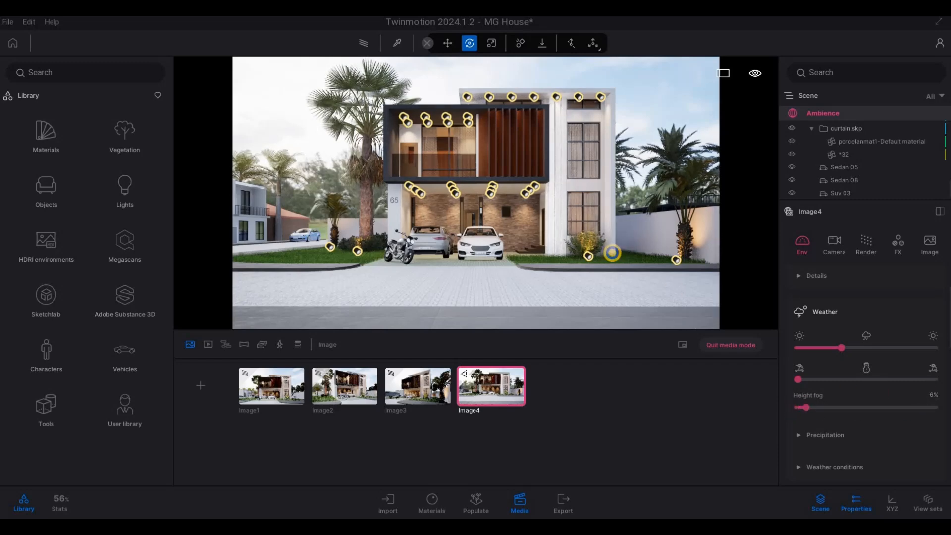
Reframe Image4 to bring the grass strip back into the foreground and make the weather slightly cloudier
{"action": "right_click_drag", "start_coordinate": [612, 253], "coordinate": [629, 263]}
{"action": "key", "text": "e"}
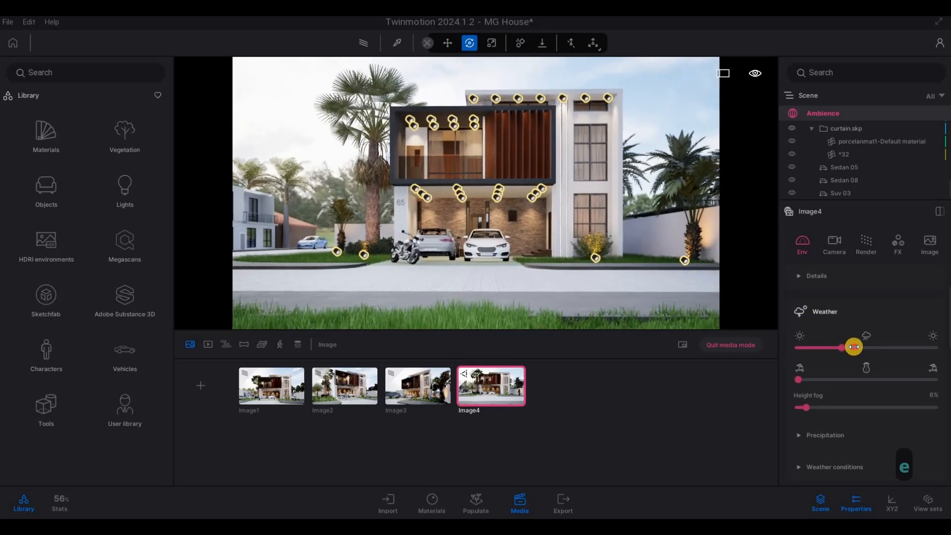
{"action": "mouse_move", "coordinate": [855, 347]}
{"action": "left_mouse_down"}
{"action": "mouse_move", "coordinate": [863, 350]}
{"action": "mouse_move", "coordinate": [840, 347]}
{"action": "mouse_move", "coordinate": [855, 347]}
{"action": "left_mouse_up"}
{"action": "left_click", "coordinate": [583, 343]}
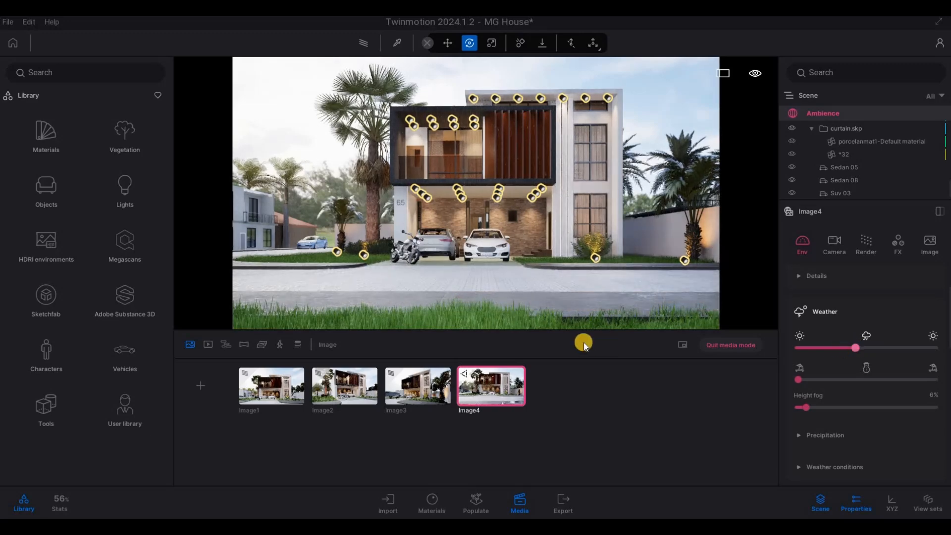
Refresh the saved Image4, preview it with path tracing and slightly lower its height fog
{"action": "left_click", "coordinate": [499, 366]}
{"action": "left_click", "coordinate": [366, 45]}
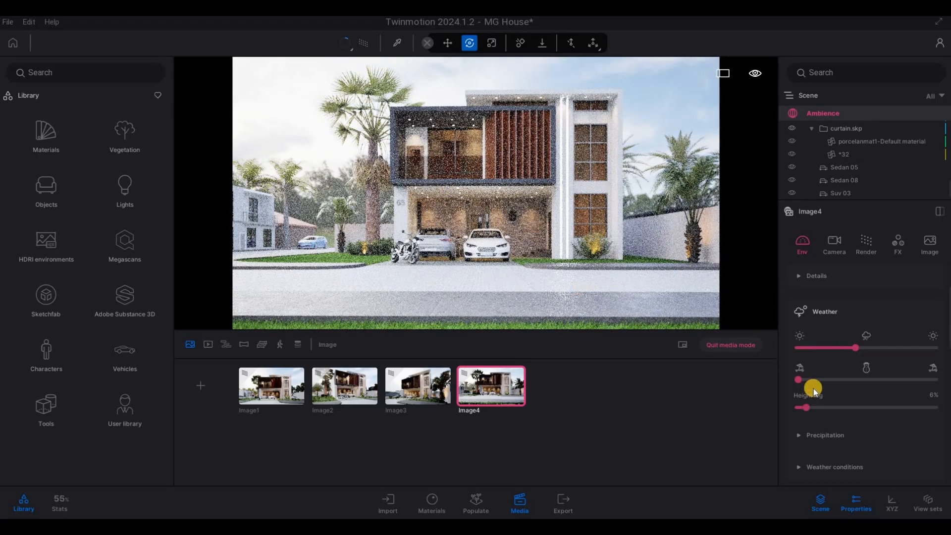
{"action": "mouse_move", "coordinate": [806, 407]}
{"action": "left_mouse_down"}
{"action": "mouse_move", "coordinate": [783, 405]}
{"action": "mouse_move", "coordinate": [803, 413]}
{"action": "mouse_move", "coordinate": [758, 376]}
{"action": "mouse_move", "coordinate": [805, 400]}
{"action": "mouse_move", "coordinate": [803, 409]}
{"action": "left_mouse_up"}
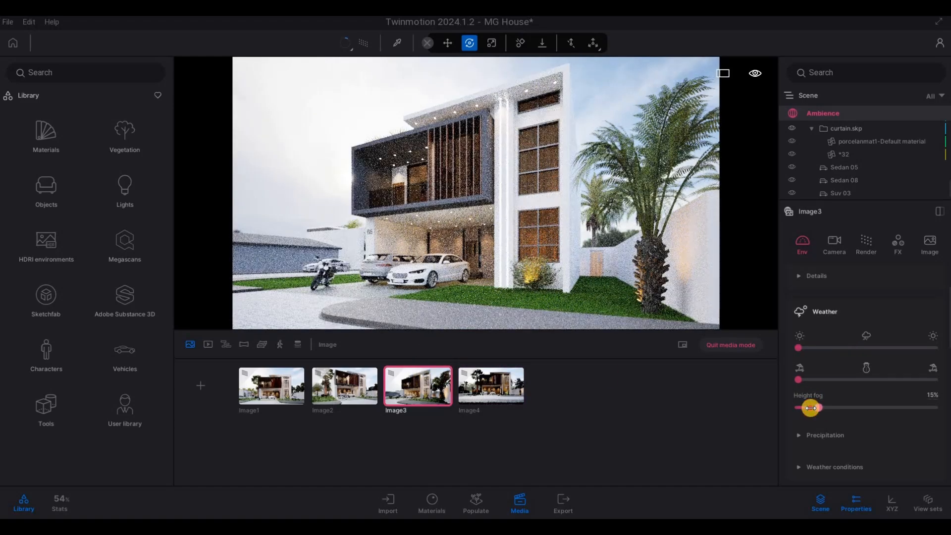
Set the height fog to 4% in Image3 and Image2, refreshing each saved image
{"action": "left_click_drag", "start_coordinate": [806, 408], "coordinate": [801, 409]}
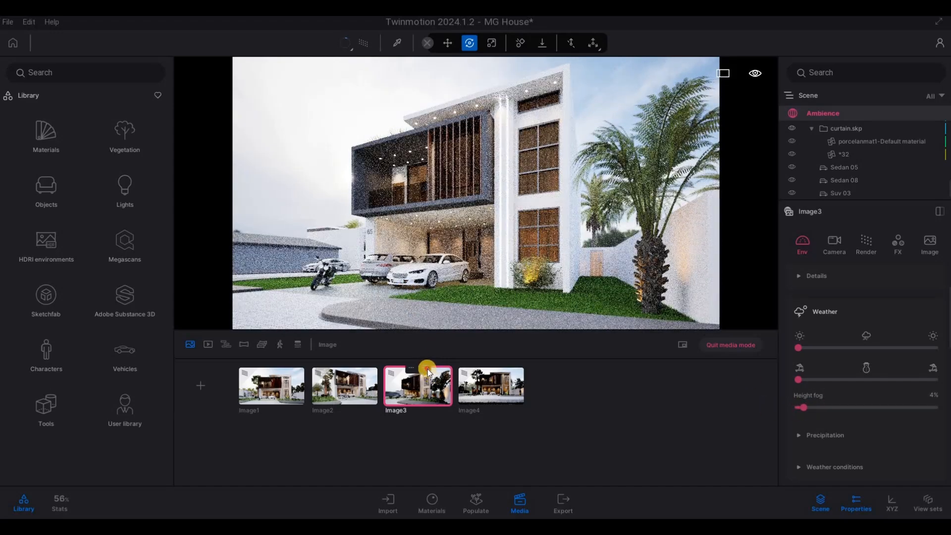
{"action": "left_click", "coordinate": [427, 369]}
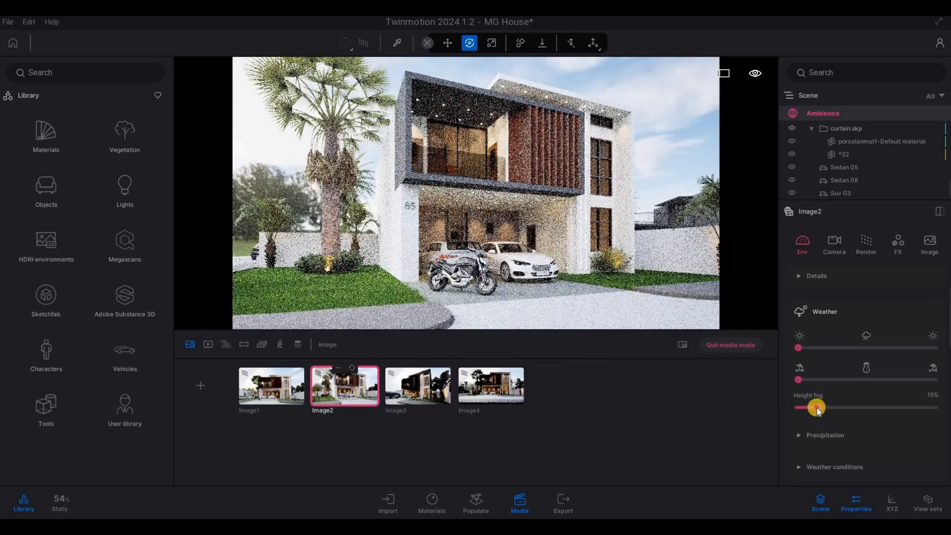
{"action": "left_click_drag", "start_coordinate": [817, 409], "coordinate": [804, 408]}
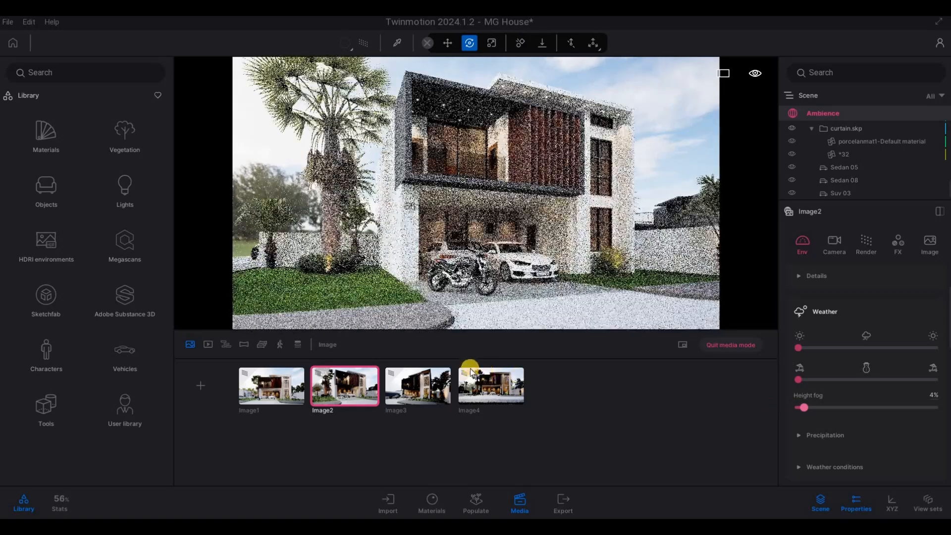
{"action": "right_click_drag", "start_coordinate": [492, 272], "coordinate": [492, 251]}
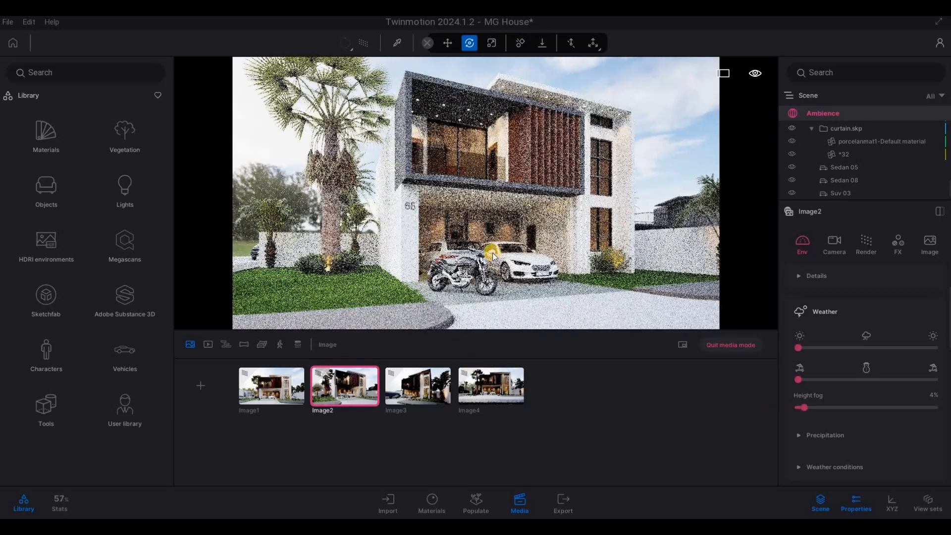
{"action": "key", "text": "e"}
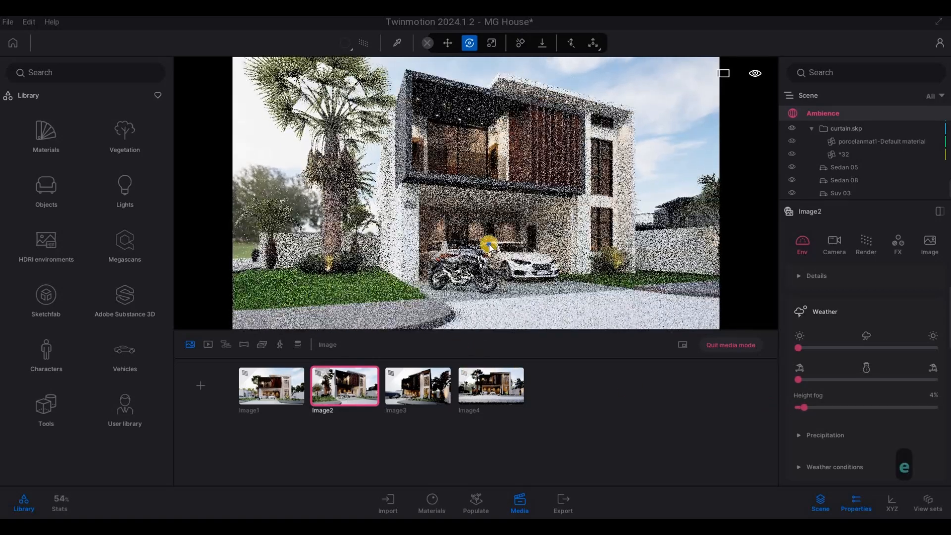
{"action": "left_click", "coordinate": [353, 367]}
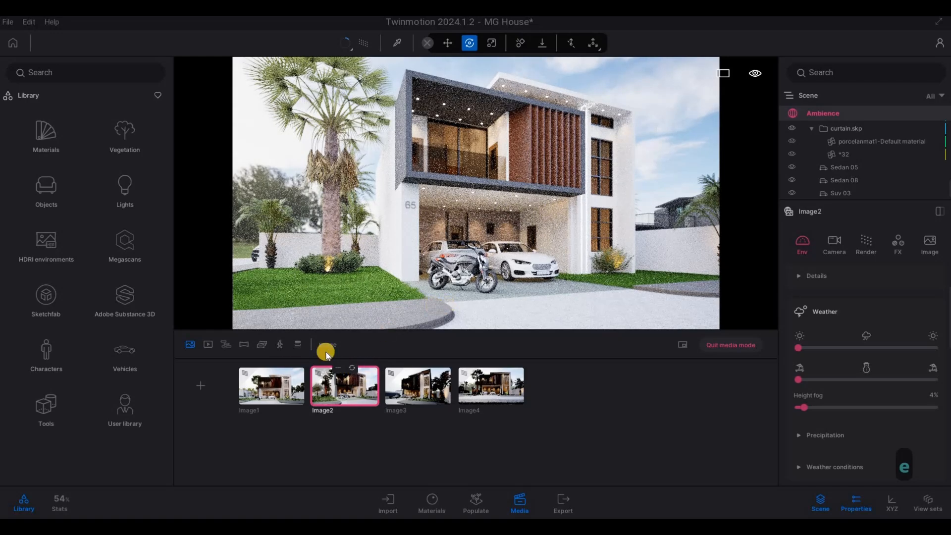
Set Image1's height fog to 4% and refresh the saved image
{"action": "left_click", "coordinate": [272, 386]}
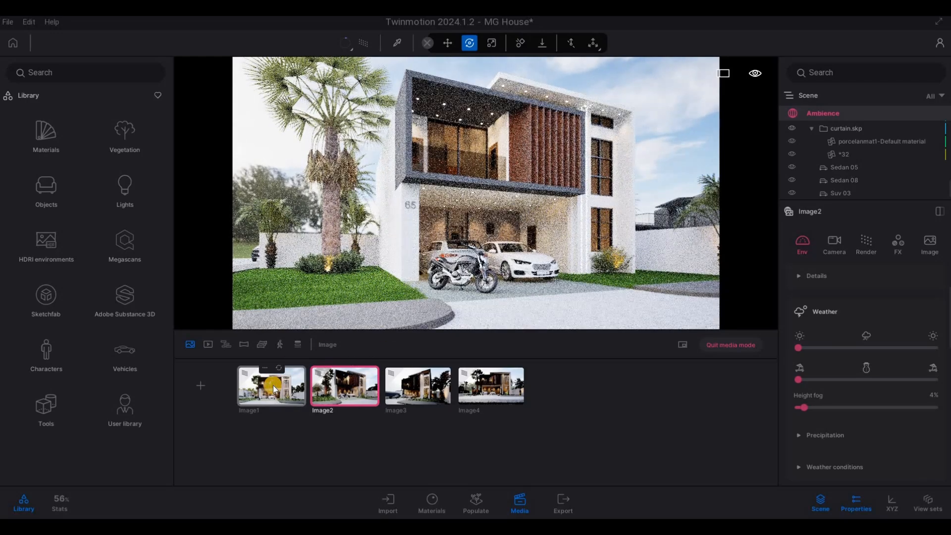
{"action": "mouse_move", "coordinate": [807, 408]}
{"action": "left_mouse_down"}
{"action": "mouse_move", "coordinate": [817, 406]}
{"action": "mouse_move", "coordinate": [793, 406]}
{"action": "left_mouse_up"}
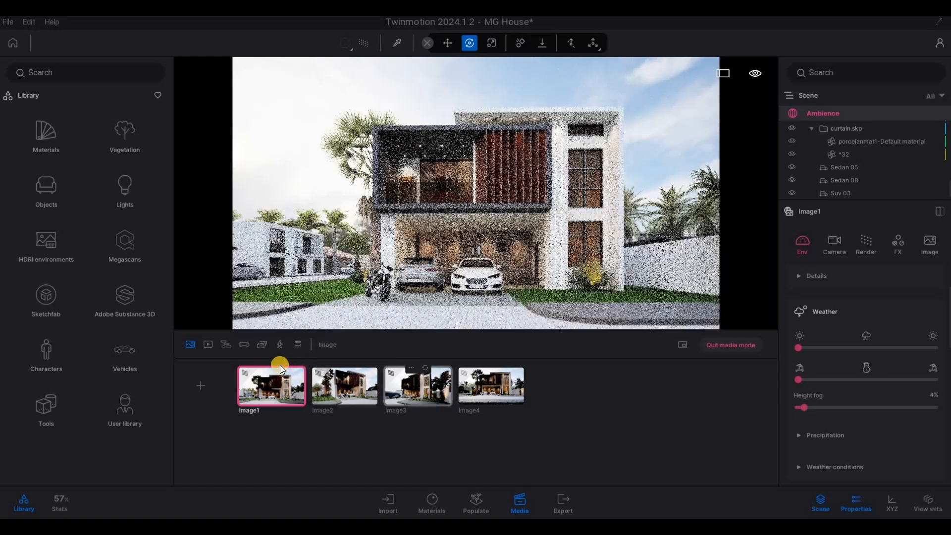
{"action": "left_click", "coordinate": [279, 366]}
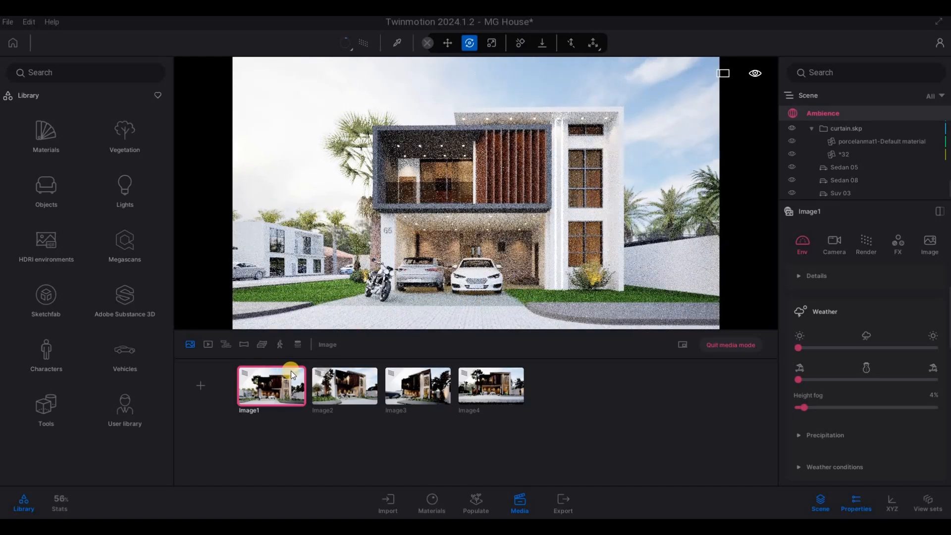
Switch to video media and create the first video, starting from a distant front view of the house across the street
{"action": "left_click", "coordinate": [211, 345]}
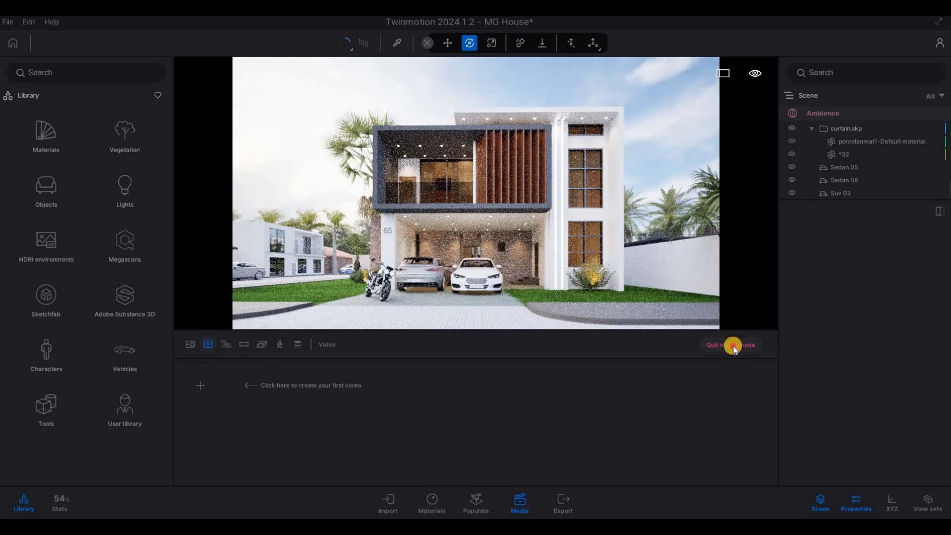
{"action": "left_click", "coordinate": [209, 346]}
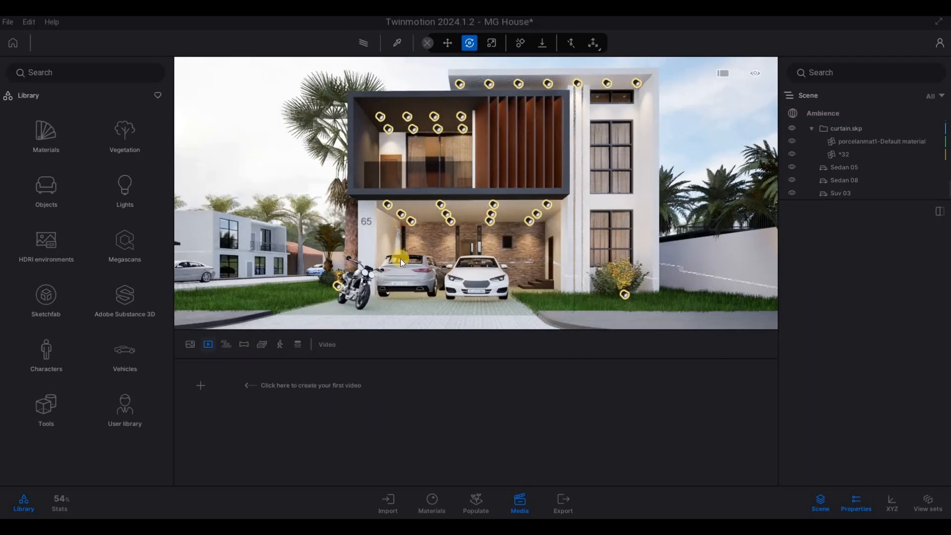
{"action": "key", "text": "s"}
{"action": "key", "text": "s"}
{"action": "key", "text": "s"}
{"action": "key", "text": "s"}
{"action": "key", "text": "q"}
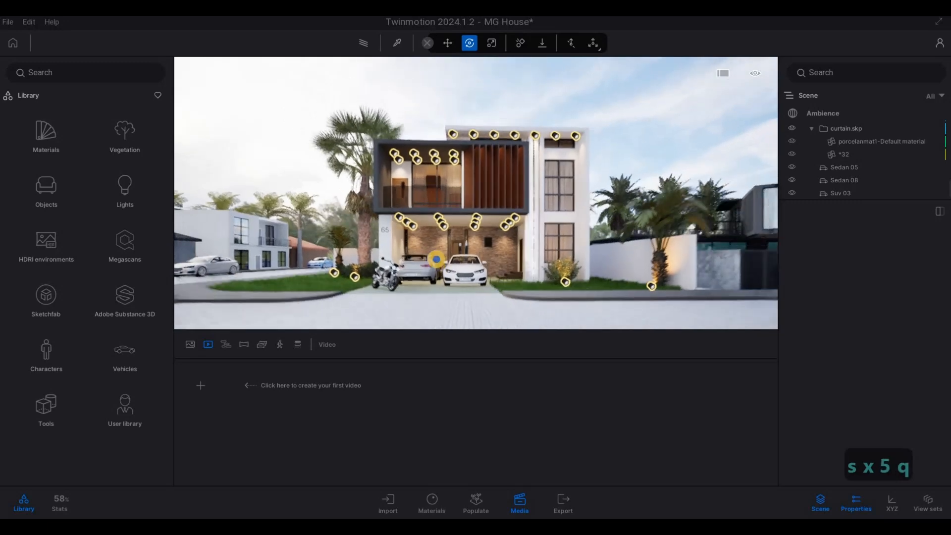
{"action": "key", "text": "d"}
{"action": "key", "text": "q"}
{"action": "key", "text": "w"}
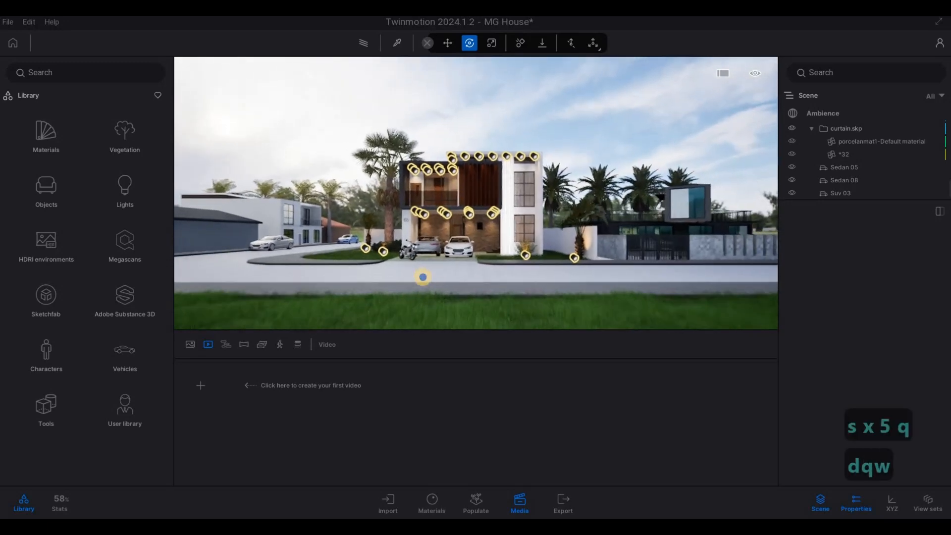
{"action": "key", "text": "w"}
{"action": "key", "text": "e"}
{"action": "key", "text": "s"}
{"action": "key", "text": "w"}
{"action": "left_click", "coordinate": [203, 382]}
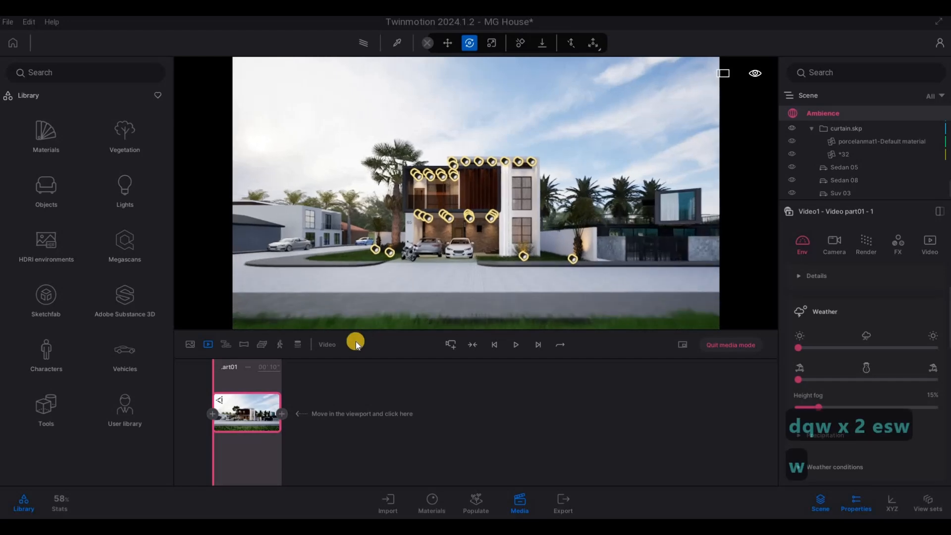
Add a second keyframe to video part 1 close to the facade and set the part's length to 7 seconds
{"action": "key", "text": "w"}
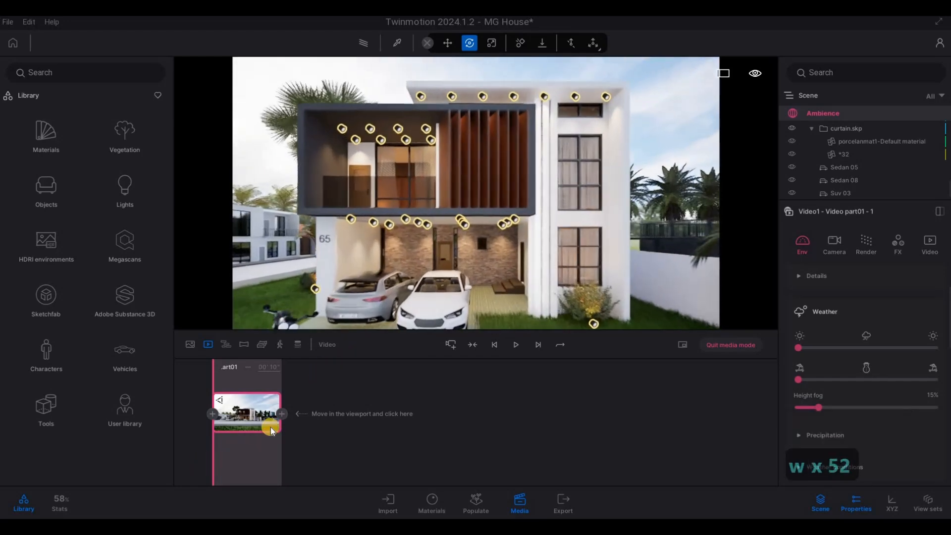
{"action": "left_click", "coordinate": [283, 413]}
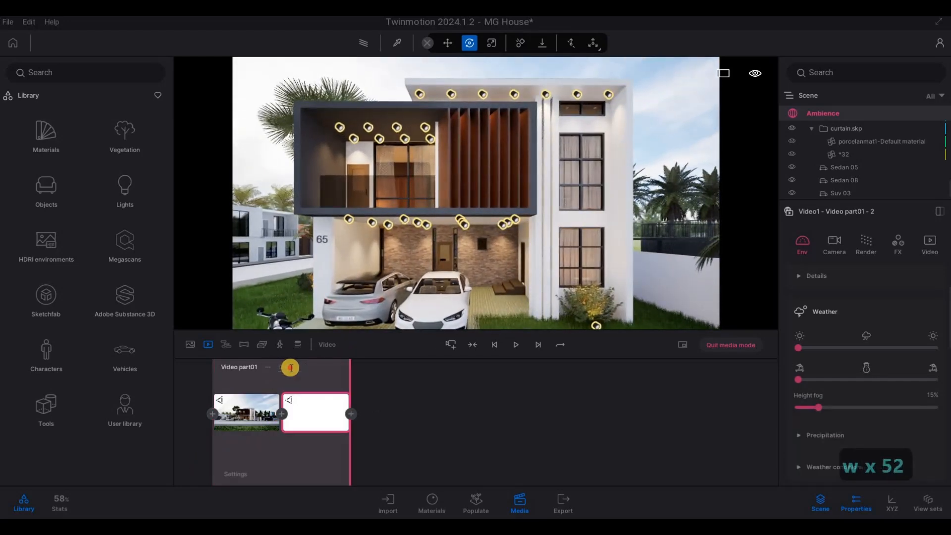
{"action": "left_click", "coordinate": [294, 367]}
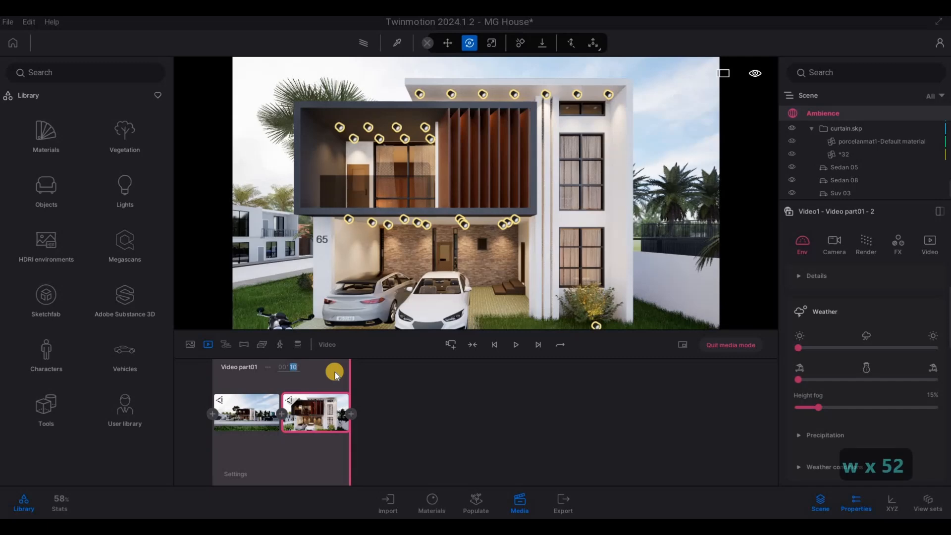
{"action": "type", "text": "7"}
{"action": "key", "text": "Return"}
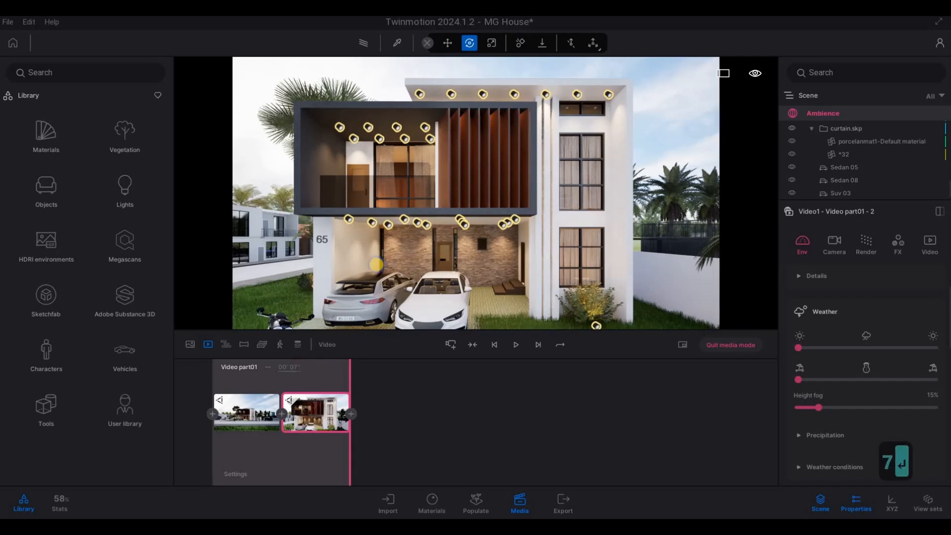
Frame the house from its right corner, with the palm beside the boundary wall, and add a second video part there
{"action": "key", "text": "d"}
{"action": "key", "text": "d"}
{"action": "key", "text": "d"}
{"action": "key", "text": "d"}
{"action": "key", "text": "d"}
{"action": "key", "text": "d"}
{"action": "key", "text": "d"}
{"action": "key", "text": "d"}
{"action": "key", "text": "d"}
{"action": "key", "text": "s"}
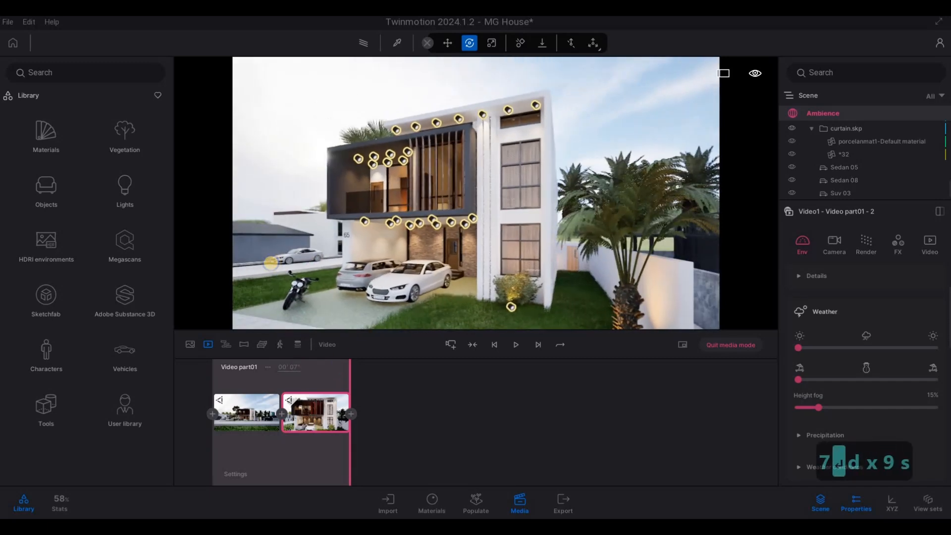
{"action": "key", "text": "d"}
{"action": "key", "text": "w"}
{"action": "key", "text": "d"}
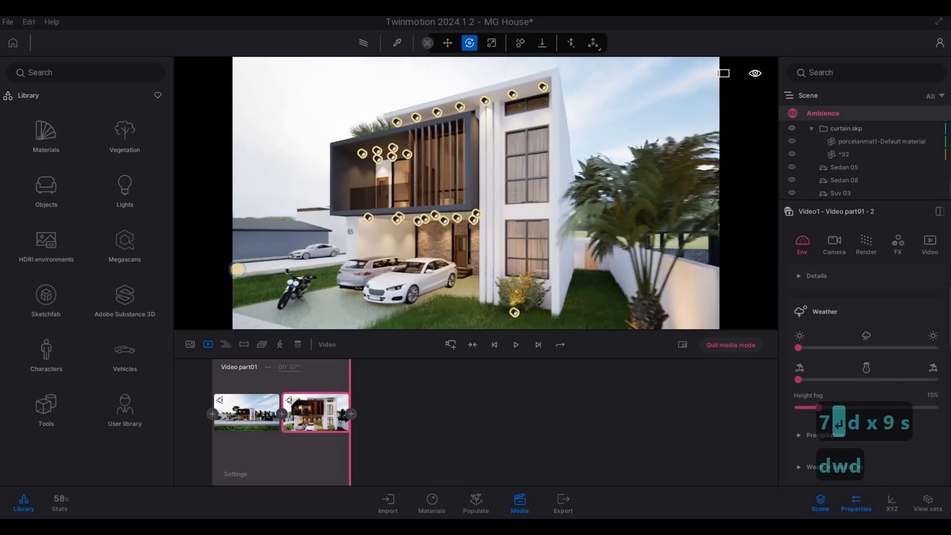
{"action": "key", "text": "q"}
{"action": "key", "text": "s"}
{"action": "key", "text": "e"}
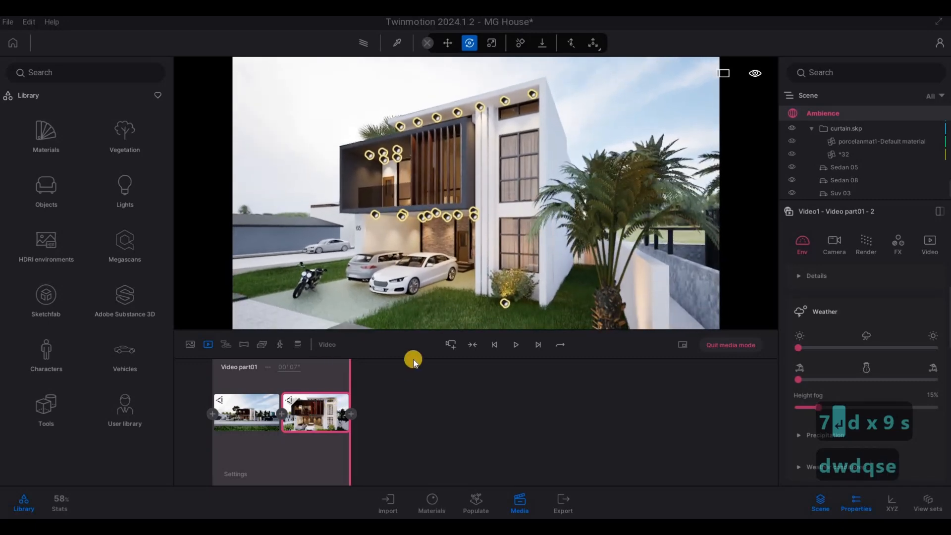
{"action": "left_click", "coordinate": [450, 346]}
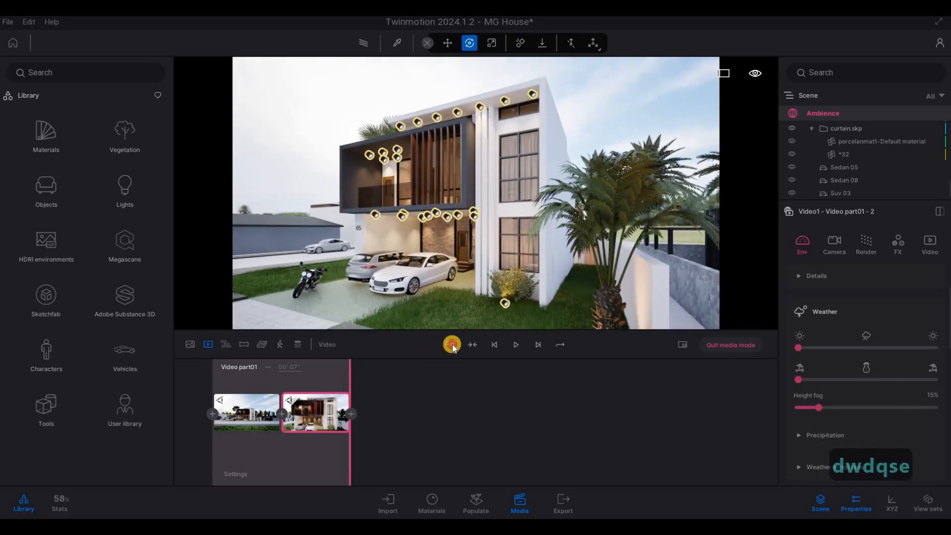
Extend video part 2 with a front-view keyframe and another from the house's left corner
{"action": "key", "text": "a"}
{"action": "key", "text": "a"}
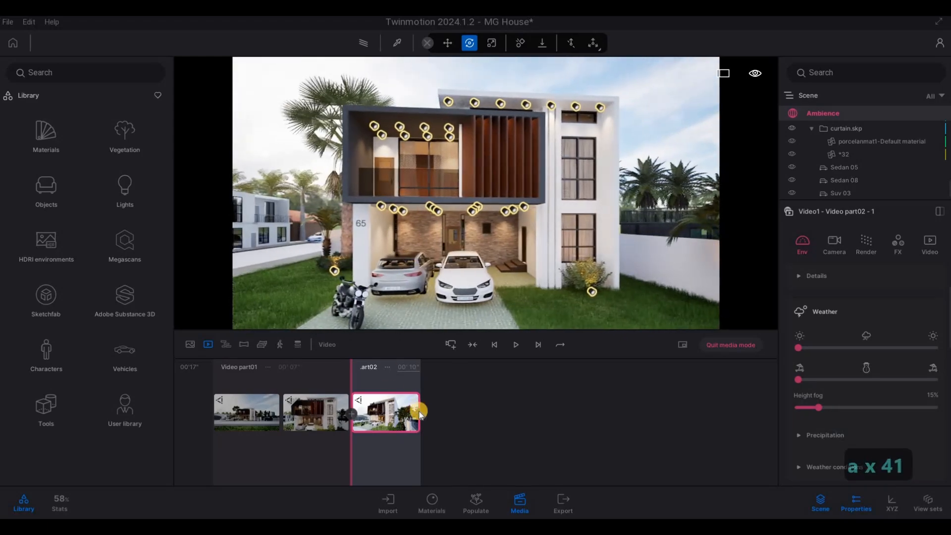
{"action": "left_click", "coordinate": [450, 344]}
{"action": "key", "text": "a"}
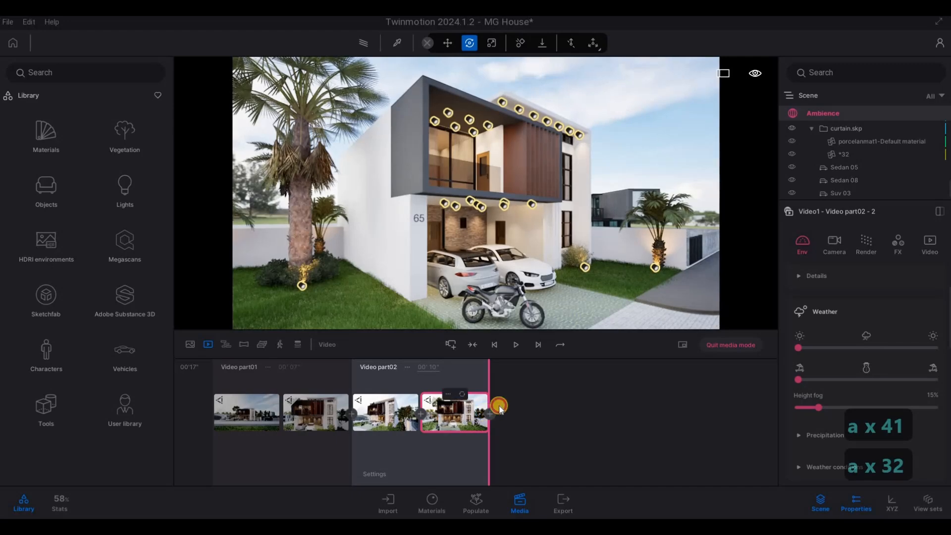
Frame a low close-up of the carport and cars from the lit shrub's side and add a third video part there
{"action": "key", "text": "w"}
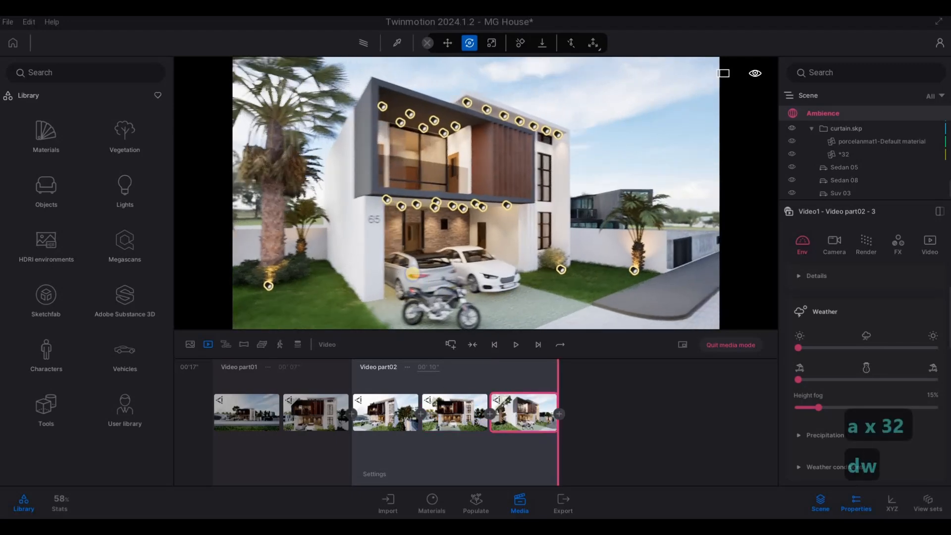
{"action": "key", "text": "e"}
{"action": "key", "text": "w"}
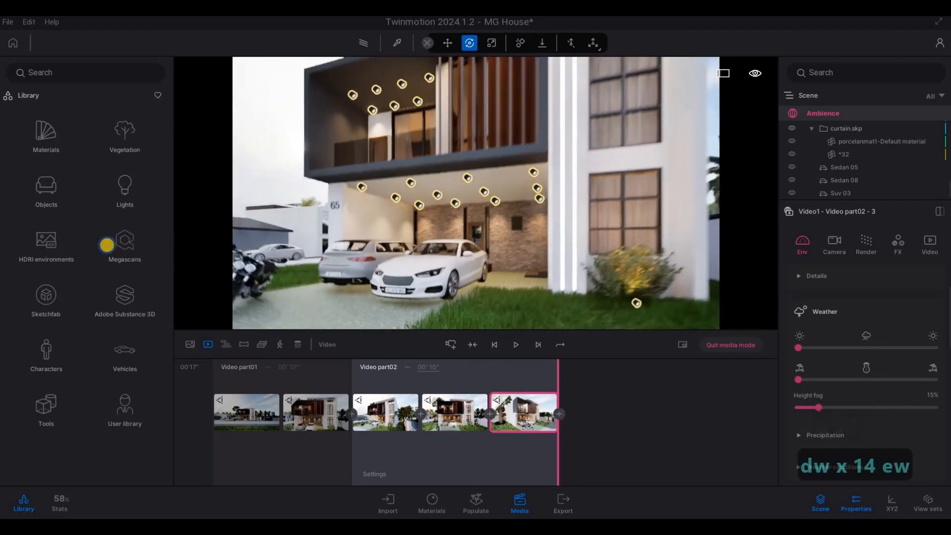
{"action": "key", "text": "d"}
{"action": "key", "text": "w"}
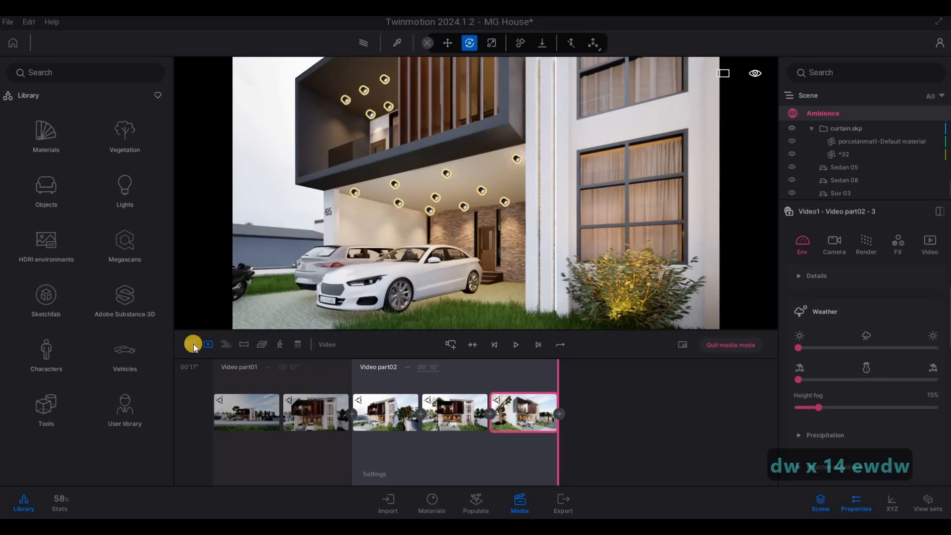
{"action": "left_click", "coordinate": [452, 346]}
Raise the camera to roof level, add that view as video part 3's second keyframe and set the part's length to 5 seconds
{"action": "key", "text": "q"}
{"action": "key", "text": "q"}
{"action": "key", "text": "q"}
{"action": "key", "text": "q"}
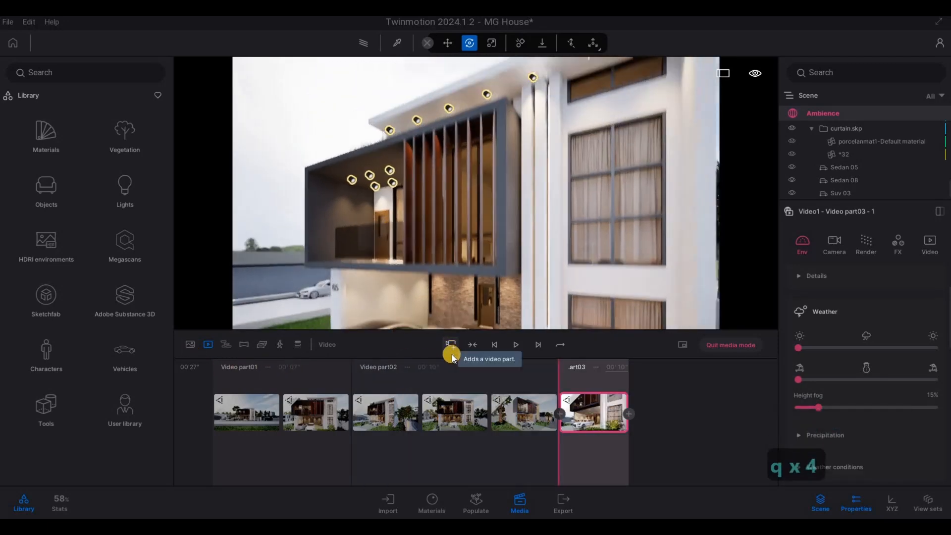
{"action": "key", "text": "q"}
{"action": "key", "text": "q"}
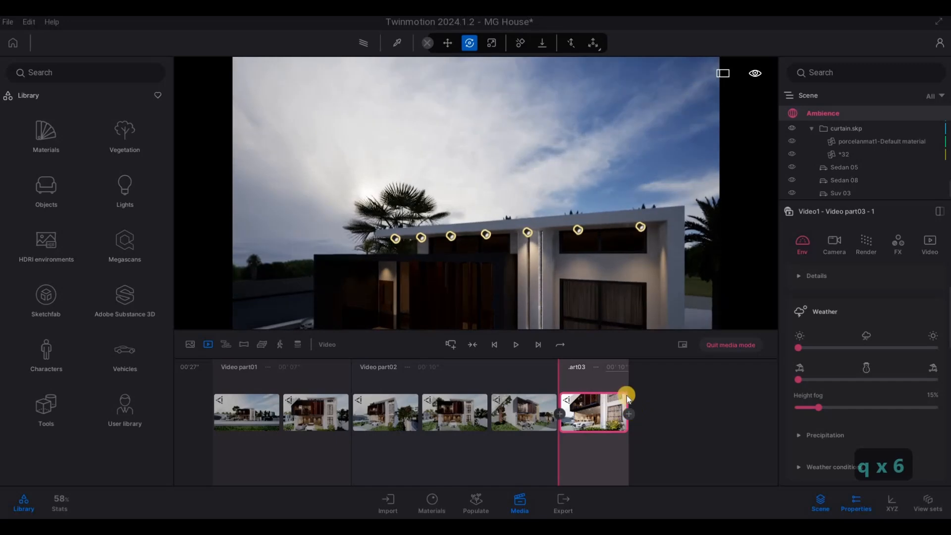
{"action": "left_click", "coordinate": [625, 368]}
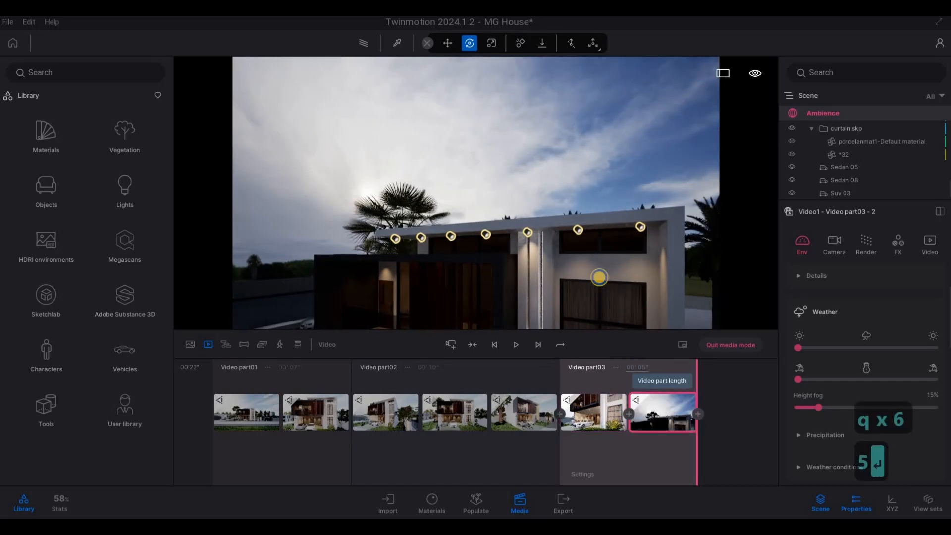
Frame the street corner with the tall palm, grass island and the carport's numbered wall, and add a fourth video part there
{"action": "key", "text": "a"}
{"action": "key", "text": "e"}
{"action": "key", "text": "e"}
{"action": "key", "text": "e"}
{"action": "key", "text": "e"}
{"action": "key", "text": "e"}
{"action": "key", "text": "e"}
{"action": "key", "text": "a"}
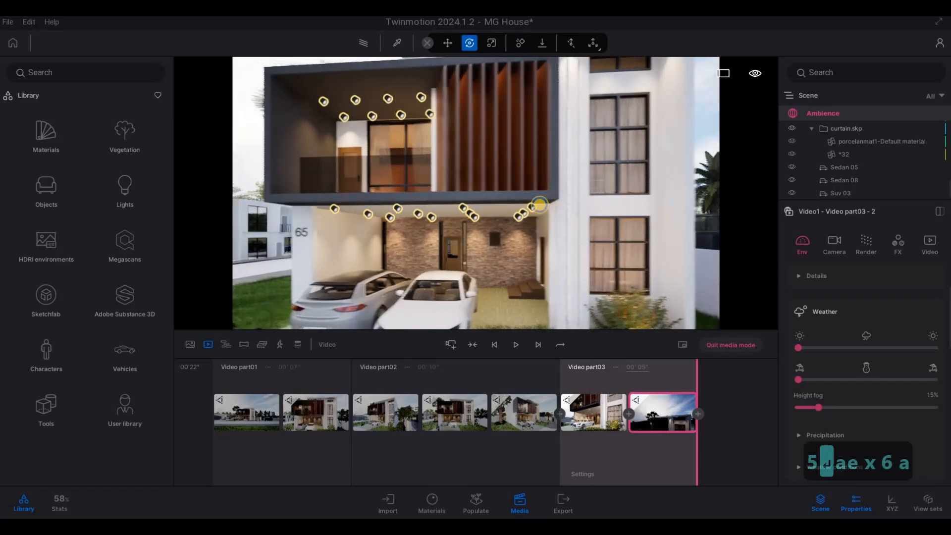
{"action": "key", "text": "a"}
{"action": "key", "text": "a"}
{"action": "key", "text": "a"}
{"action": "key", "text": "a"}
{"action": "key", "text": "a"}
{"action": "key", "text": "a"}
{"action": "key", "text": "a"}
{"action": "key", "text": "s"}
{"action": "key", "text": "s"}
{"action": "key", "text": "w"}
{"action": "key", "text": "d"}
{"action": "key", "text": "s"}
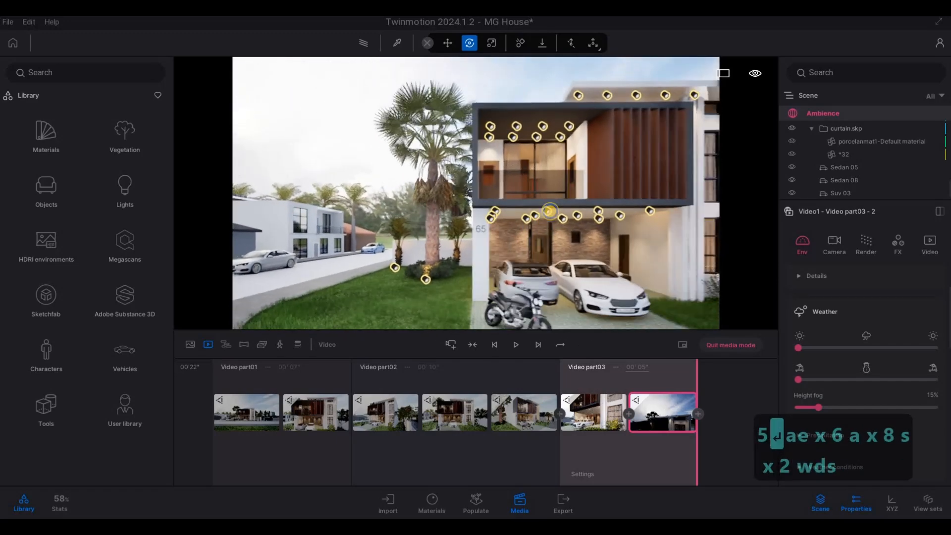
{"action": "key", "text": "a"}
{"action": "key", "text": "e"}
{"action": "key", "text": "s"}
{"action": "key", "text": "d"}
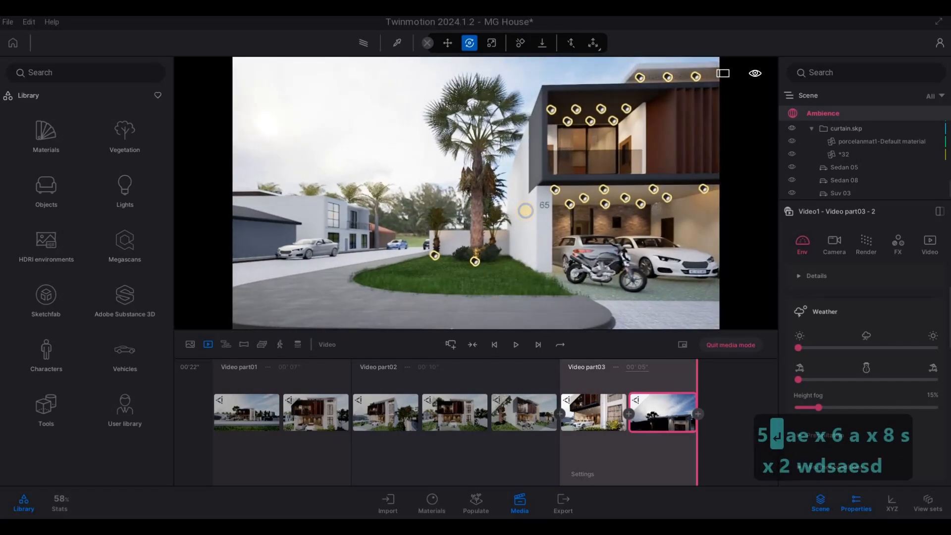
{"action": "key", "text": "s"}
{"action": "key", "text": "d"}
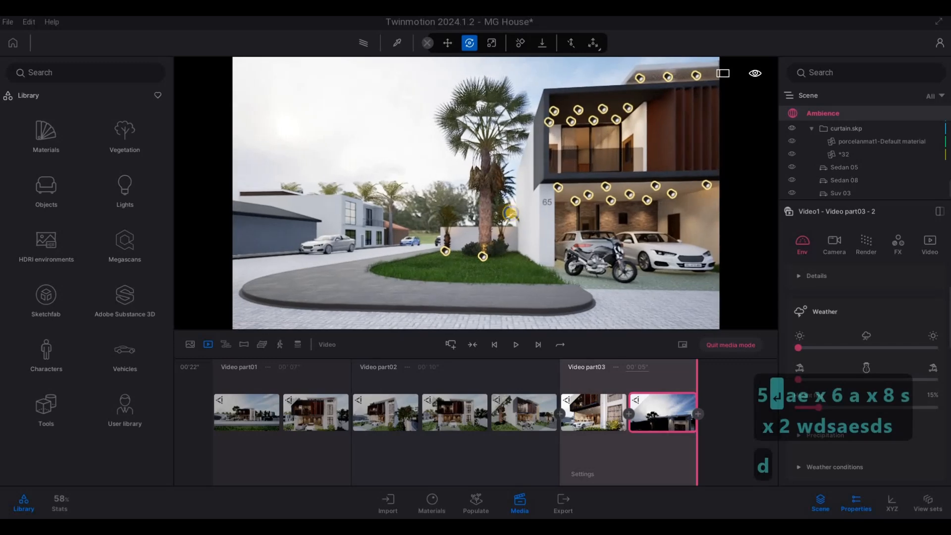
{"action": "key", "text": "a"}
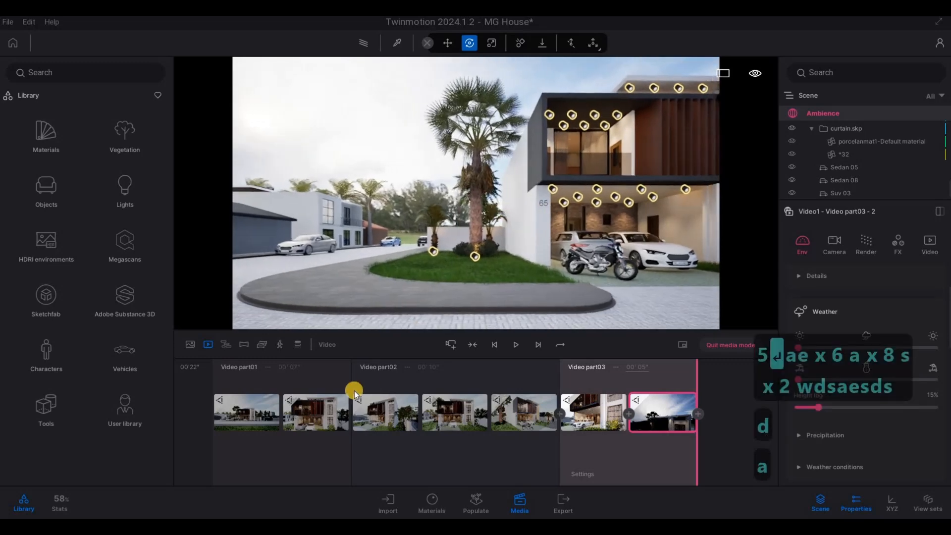
{"action": "left_click", "coordinate": [449, 346]}
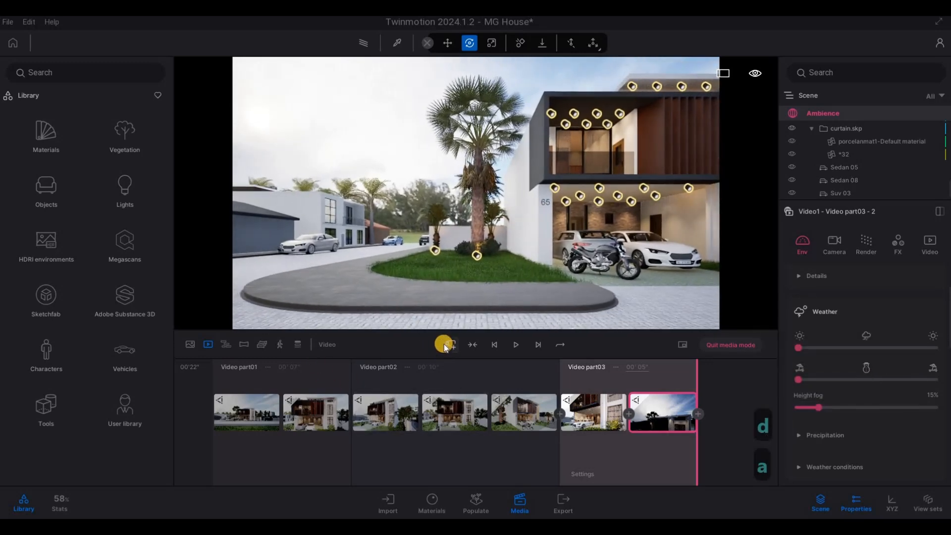
Slide the camera sideways past the facade to the neighbouring house, add it as video part 4's second keyframe and set the part's length to 7 seconds
{"action": "key", "text": "d"}
{"action": "key", "text": "d"}
{"action": "key", "text": "d"}
{"action": "key", "text": "d"}
{"action": "key", "text": "d"}
{"action": "key", "text": "d"}
{"action": "key", "text": "d"}
{"action": "key", "text": "d"}
{"action": "key", "text": "d"}
{"action": "key", "text": "d"}
{"action": "key", "text": "d"}
{"action": "key", "text": "d"}
{"action": "key", "text": "d"}
{"action": "key", "text": "d"}
{"action": "key", "text": "d"}
{"action": "key", "text": "d"}
{"action": "key", "text": "d"}
{"action": "key", "text": "d"}
{"action": "key", "text": "d"}
{"action": "key", "text": "d"}
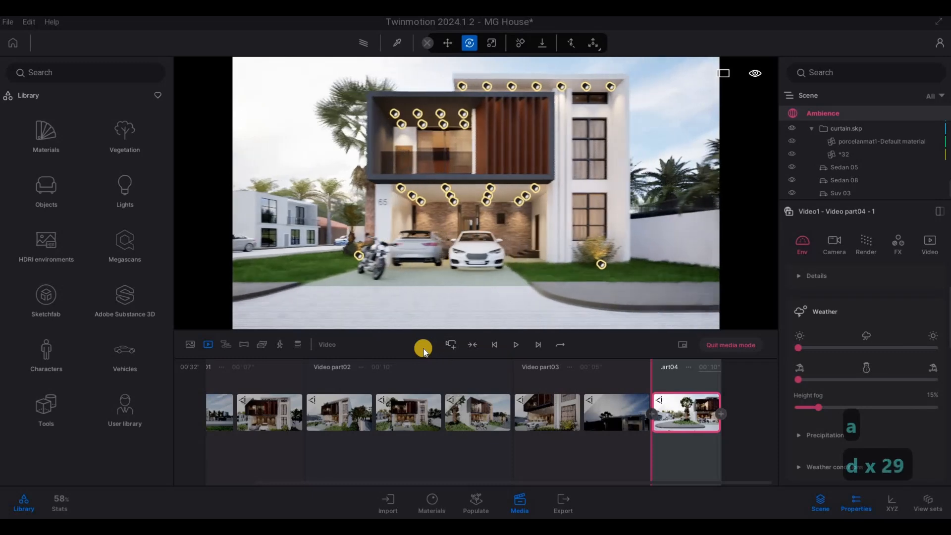
{"action": "key", "text": "d"}
{"action": "key", "text": "d"}
{"action": "key", "text": "d"}
{"action": "key", "text": "d"}
{"action": "key", "text": "d"}
{"action": "key", "text": "d"}
{"action": "key", "text": "d"}
{"action": "key", "text": "d"}
{"action": "key", "text": "d"}
{"action": "key", "text": "d"}
{"action": "key", "text": "d"}
{"action": "key", "text": "d"}
{"action": "key", "text": "d"}
{"action": "key", "text": "d"}
{"action": "key", "text": "d"}
{"action": "key", "text": "d"}
{"action": "key", "text": "d"}
{"action": "key", "text": "d"}
{"action": "key", "text": "d"}
{"action": "key", "text": "d"}
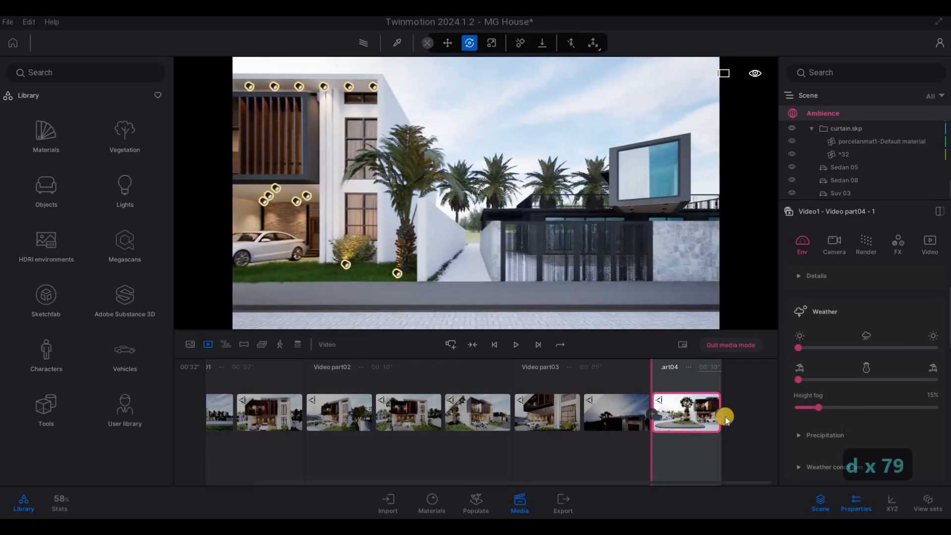
{"action": "left_click", "coordinate": [692, 371]}
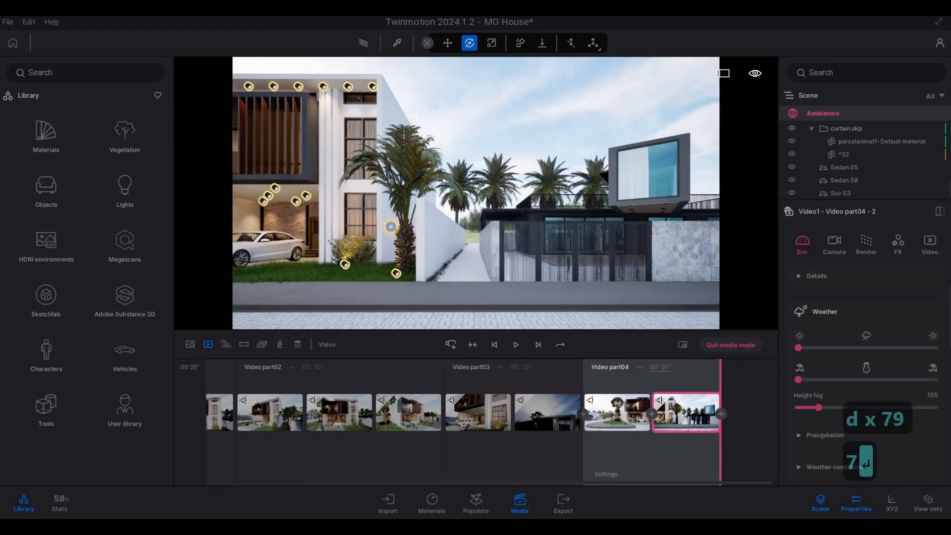
Frame the house from its left corner, with the palm, motorcycle and carport in view, and add a fifth video part there
{"action": "key", "text": "a"}
{"action": "key", "text": "a"}
{"action": "key", "text": "a"}
{"action": "key", "text": "a"}
{"action": "key", "text": "a"}
{"action": "key", "text": "a"}
{"action": "key", "text": "a"}
{"action": "key", "text": "a"}
{"action": "key", "text": "a"}
{"action": "key", "text": "a"}
{"action": "key", "text": "a"}
{"action": "key", "text": "a"}
{"action": "key", "text": "w"}
{"action": "key", "text": "w"}
{"action": "key", "text": "w"}
{"action": "key", "text": "s"}
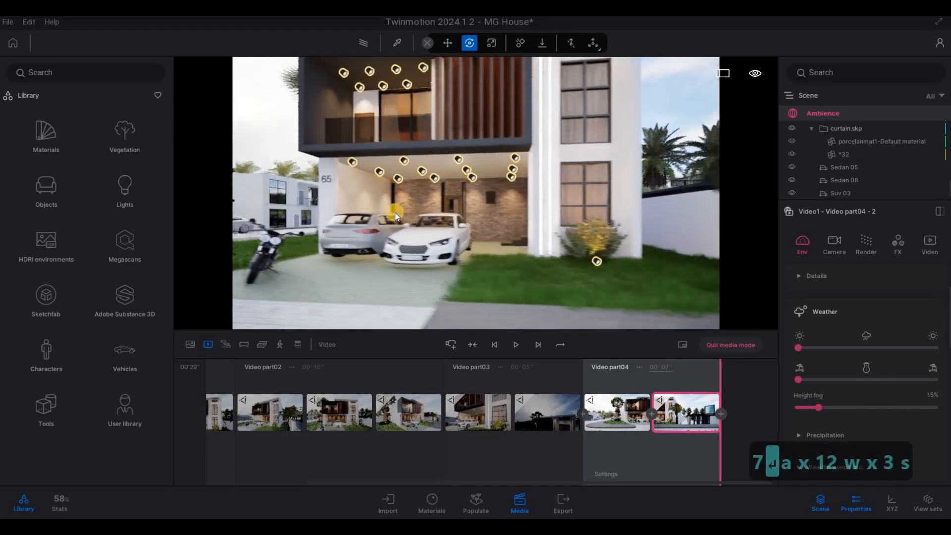
{"action": "key", "text": "s+a"}
{"action": "key", "text": "s+a"}
{"action": "key", "text": "s+a"}
{"action": "key", "text": "s+a"}
{"action": "key", "text": "s+a"}
{"action": "key", "text": "s+a"}
{"action": "key", "text": "s+a"}
{"action": "key", "text": "s+a"}
{"action": "key", "text": "s+a"}
{"action": "key", "text": "s+a"}
{"action": "key", "text": "s+a"}
{"action": "key", "text": "s+a"}
{"action": "key", "text": "s+a"}
{"action": "key", "text": "s+a"}
{"action": "key", "text": "s+a"}
{"action": "key", "text": "s+a"}
{"action": "key", "text": "s+a"}
{"action": "key", "text": "s+a"}
{"action": "key", "text": "s+a"}
{"action": "key", "text": "s+a"}
{"action": "key", "text": "q+a"}
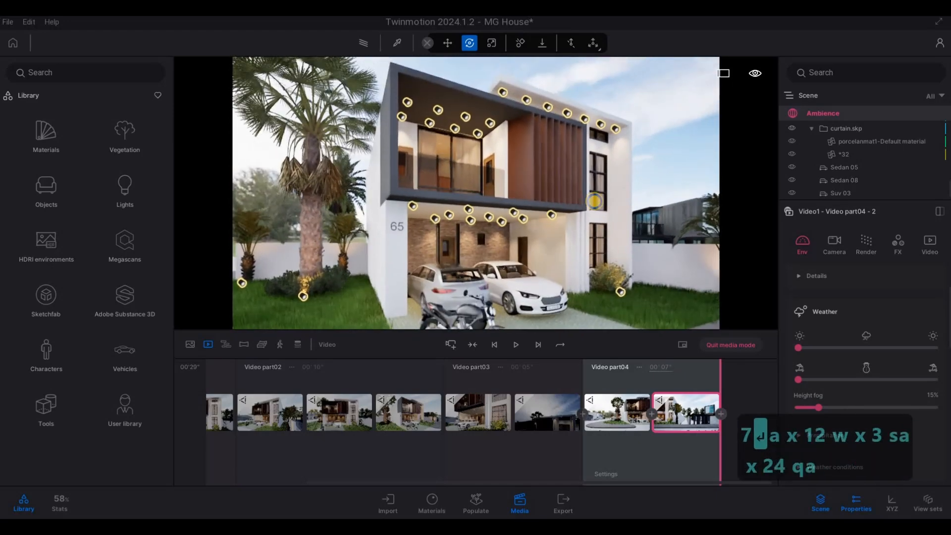
{"action": "key", "text": "w"}
{"action": "key", "text": "d"}
{"action": "key", "text": "s"}
{"action": "key", "text": "d"}
{"action": "key", "text": "w"}
{"action": "key", "text": "e"}
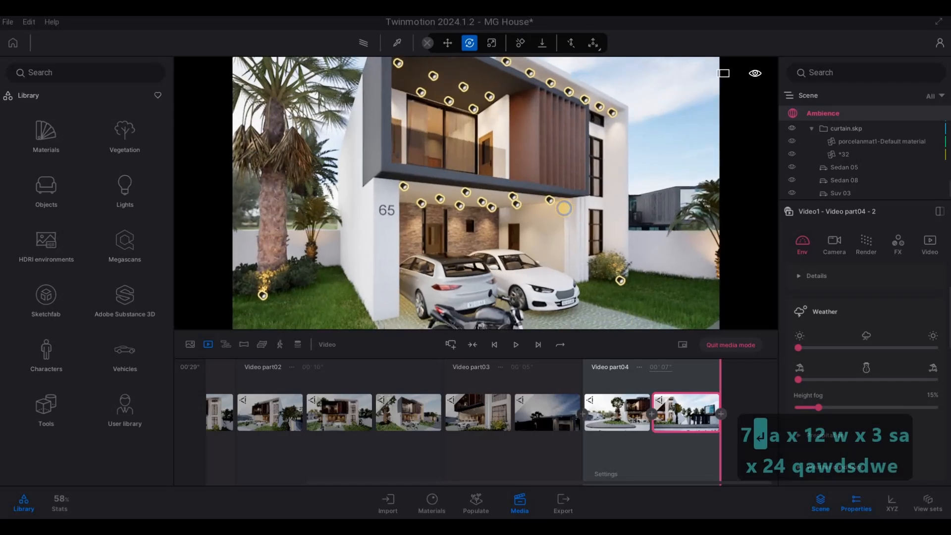
{"action": "key", "text": "e"}
{"action": "key", "text": "s"}
{"action": "key", "text": "s"}
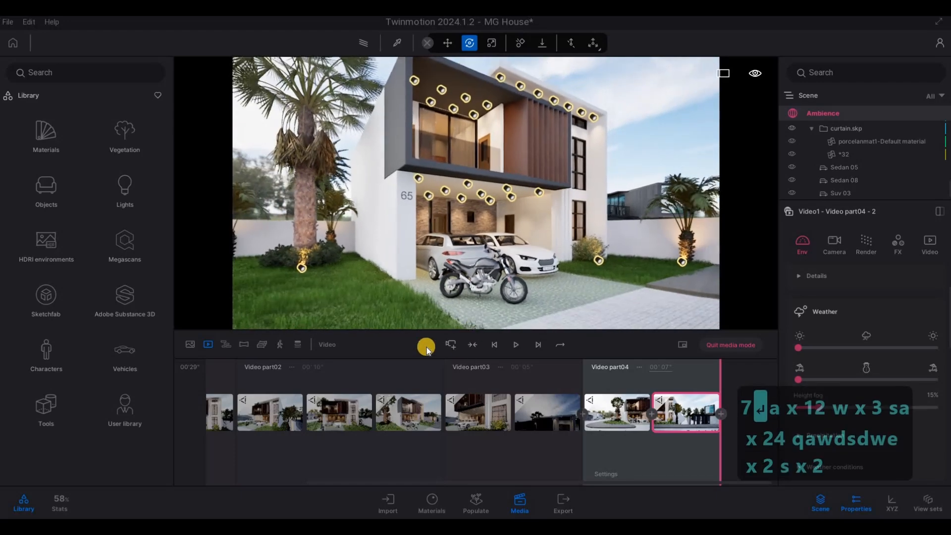
{"action": "left_click", "coordinate": [453, 344]}
Move the camera forward to the carport, add that view as video part 5's second keyframe and set the part's length to 4 seconds
{"action": "key", "text": "w"}
{"action": "key", "text": "w"}
{"action": "key", "text": "w"}
{"action": "key", "text": "w"}
{"action": "key", "text": "w"}
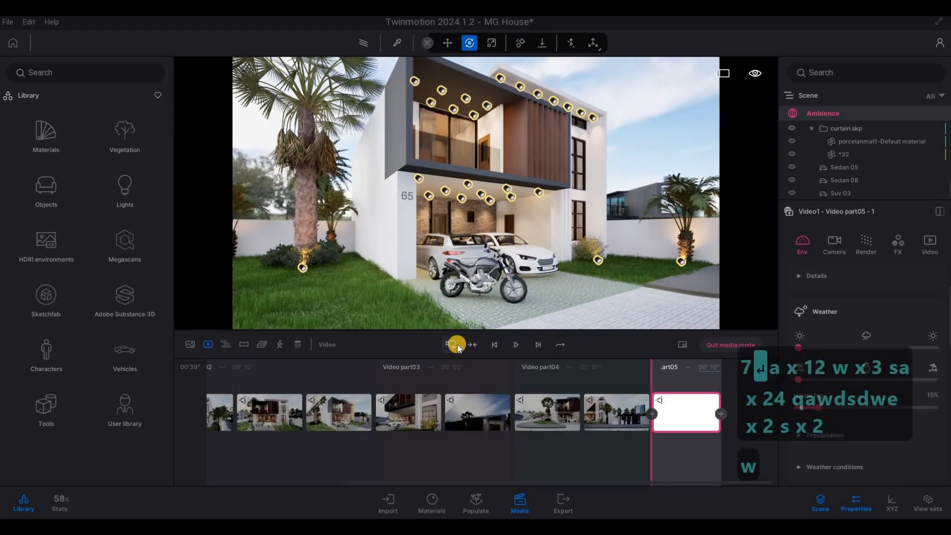
{"action": "key", "text": "w"}
{"action": "key", "text": "w"}
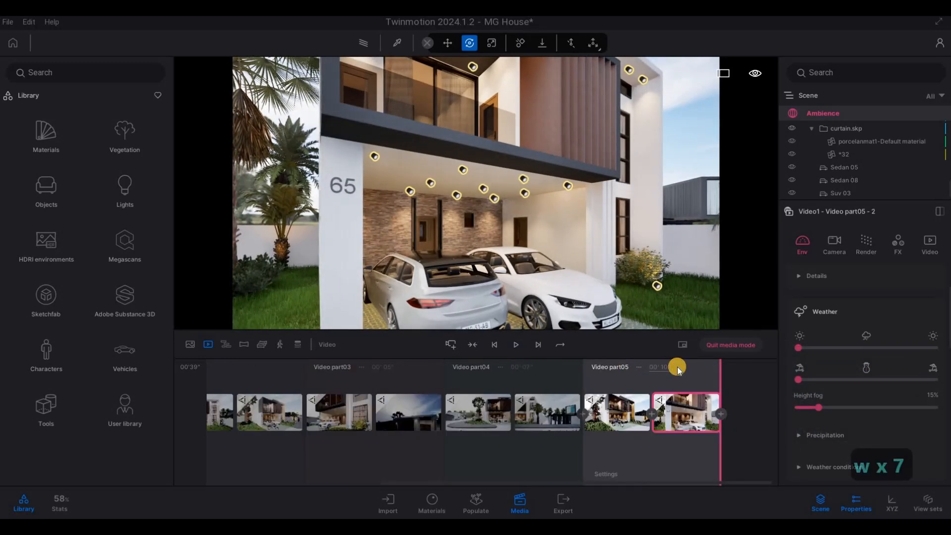
Frame a front close-up of the upper-floor wooden slats, roof spotlights and tall windows, and add a sixth video part there
{"action": "key", "text": "d"}
{"action": "key", "text": "d"}
{"action": "key", "text": "d"}
{"action": "key", "text": "d"}
{"action": "key", "text": "d"}
{"action": "key", "text": "d"}
{"action": "key", "text": "d"}
{"action": "key", "text": "d"}
{"action": "key", "text": "d"}
{"action": "key", "text": "d"}
{"action": "key", "text": "d"}
{"action": "key", "text": "d"}
{"action": "key", "text": "d"}
{"action": "key", "text": "d"}
{"action": "key", "text": "d"}
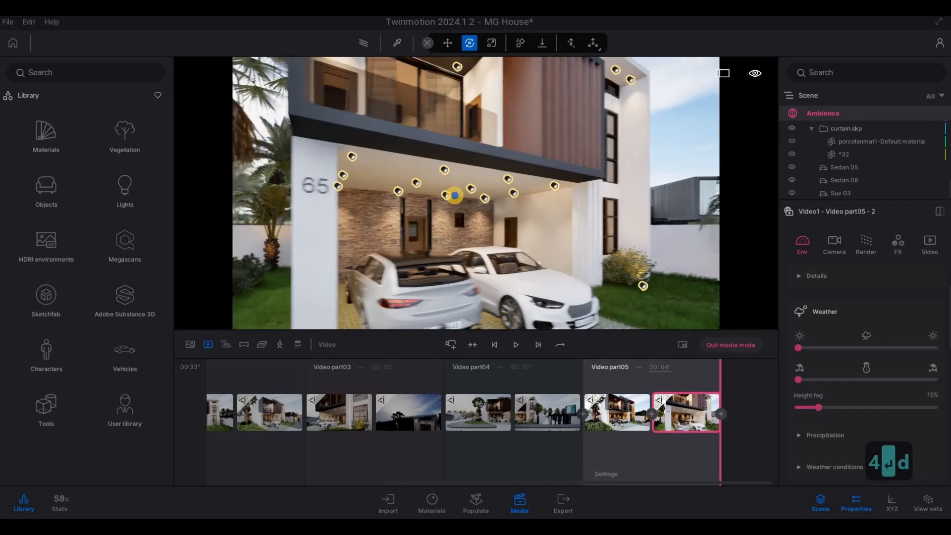
{"action": "key", "text": "w"}
{"action": "key", "text": "s"}
{"action": "key", "text": "s"}
{"action": "key", "text": "s"}
{"action": "key", "text": "s"}
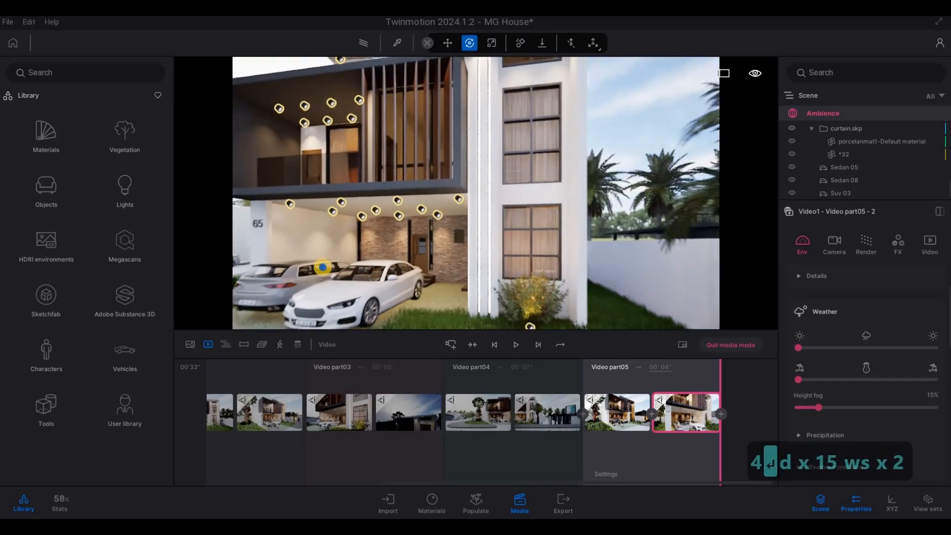
{"action": "key", "text": "w"}
{"action": "key", "text": "e"}
{"action": "right_click_drag", "start_coordinate": [295, 263], "coordinate": [366, 209]}
{"action": "key", "text": "s"}
{"action": "key", "text": "d"}
{"action": "key", "text": "w"}
{"action": "key", "text": "w"}
{"action": "key", "text": "a"}
{"action": "key", "text": "w"}
{"action": "key", "text": "q"}
{"action": "key", "text": "a"}
{"action": "key", "text": "w"}
{"action": "key", "text": "a"}
{"action": "key", "text": "w"}
{"action": "key", "text": "a"}
{"action": "key", "text": "a"}
{"action": "key", "text": "q"}
{"action": "key", "text": "a"}
{"action": "key", "text": "d"}
{"action": "key", "text": "d"}
{"action": "key", "text": "d"}
{"action": "key", "text": "d"}
{"action": "key", "text": "d"}
{"action": "key", "text": "d"}
{"action": "key", "text": "d"}
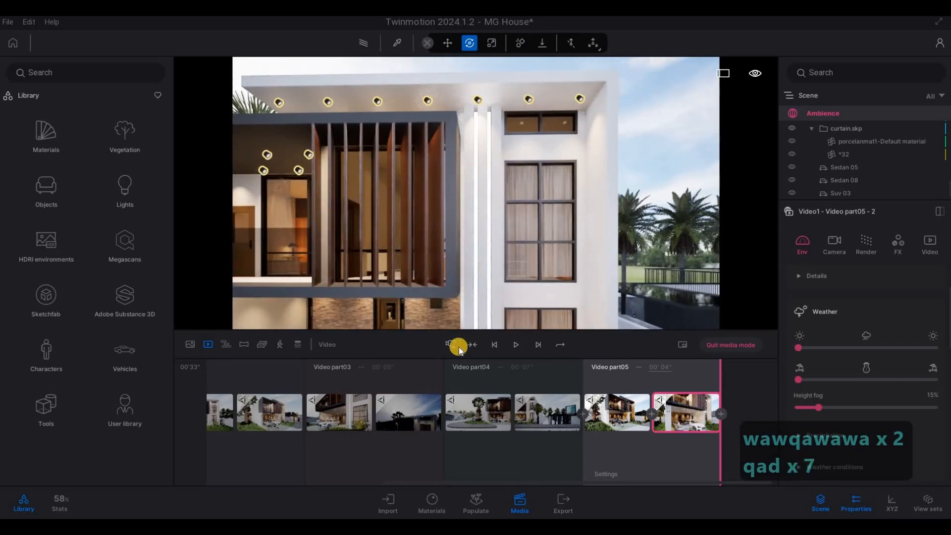
{"action": "left_click", "coordinate": [452, 344]}
Slide the camera sideways to the balcony, add it as video part 6's second keyframe and set the part's length to 4 seconds
{"action": "key", "text": "a"}
{"action": "key", "text": "a"}
{"action": "key", "text": "a"}
{"action": "key", "text": "a"}
{"action": "key", "text": "a"}
{"action": "key", "text": "a"}
{"action": "key", "text": "a"}
{"action": "key", "text": "a"}
{"action": "key", "text": "a"}
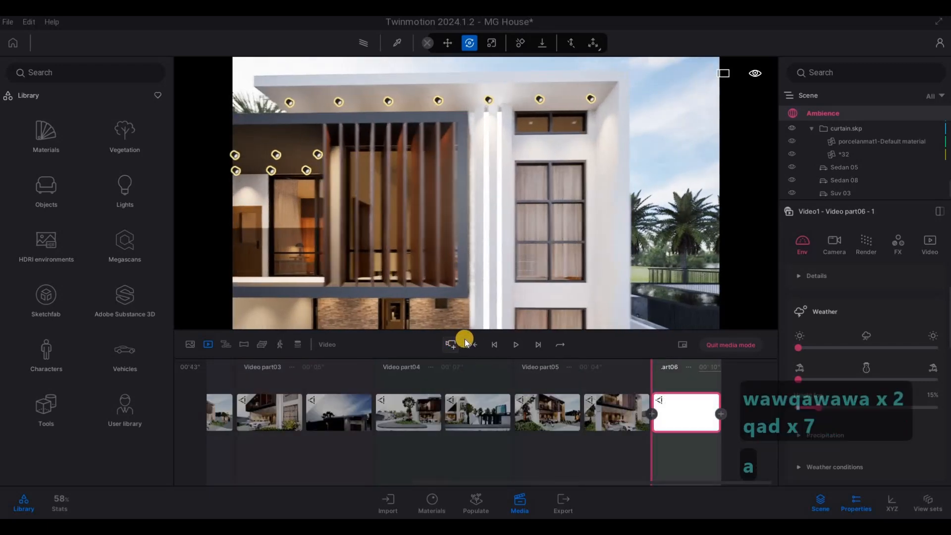
{"action": "key", "text": "a"}
{"action": "key", "text": "a"}
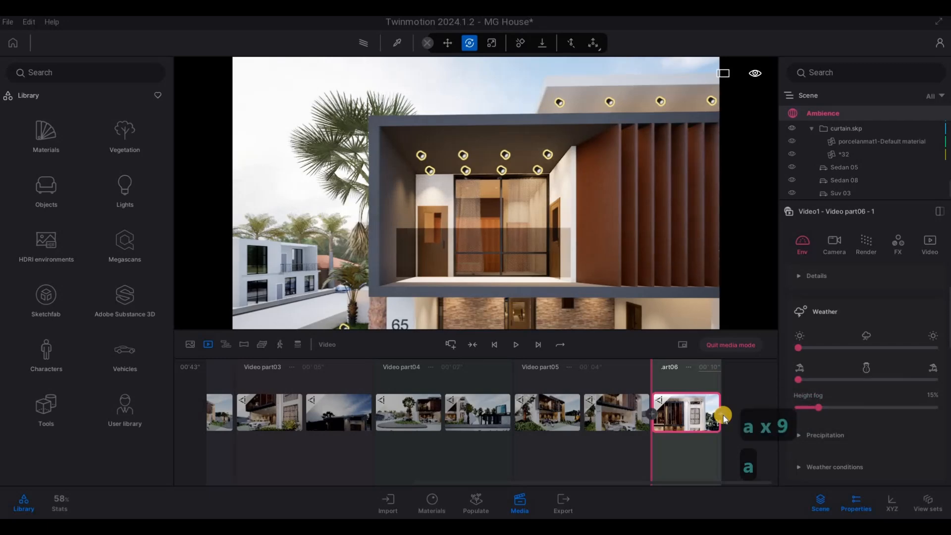
{"action": "left_click", "coordinate": [721, 414]}
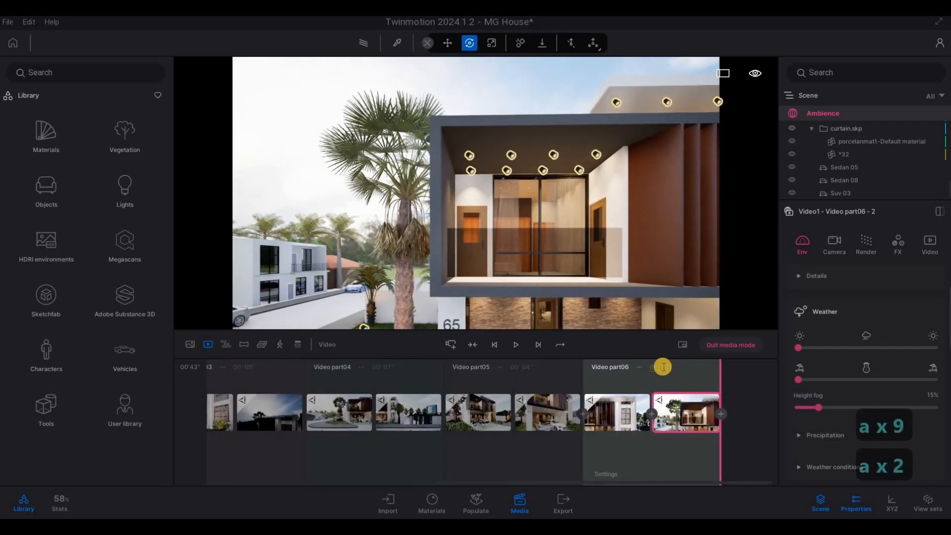
{"action": "left_click", "coordinate": [676, 367]}
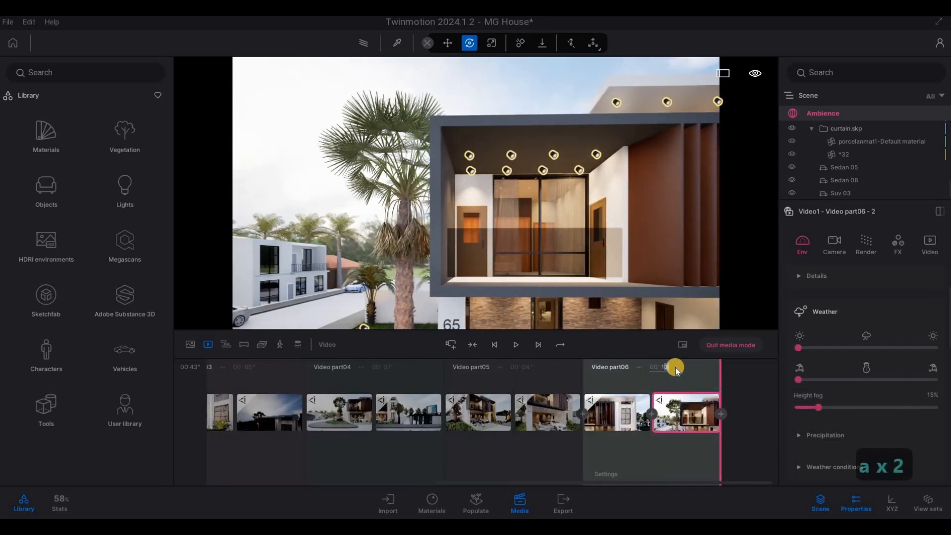
{"action": "key", "text": "BackSpace"}
{"action": "key", "text": "BackSpace"}
{"action": "type", "text": "4"}
{"action": "key", "text": "Return"}
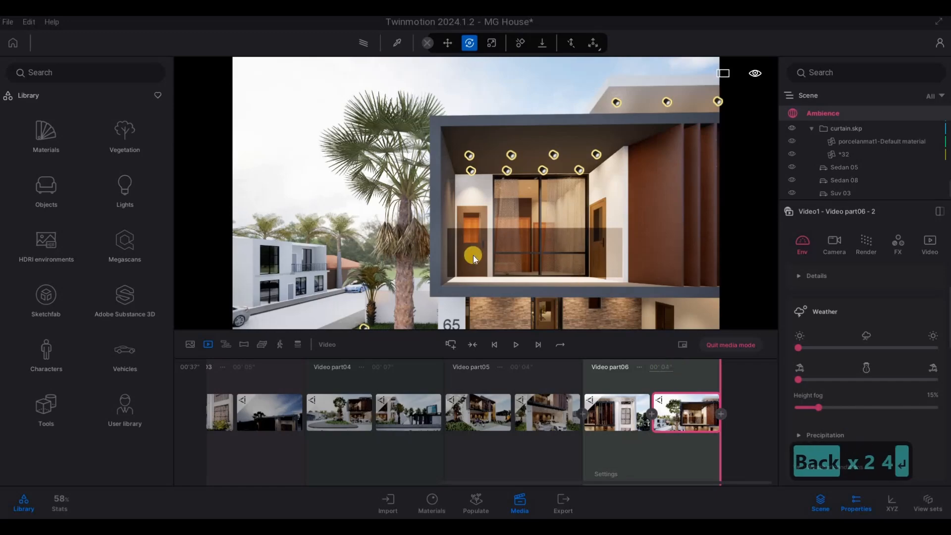
Frame the whole house from its left corner, between the palms and behind the motorcycle, and add a seventh video part there
{"action": "key", "text": "e"}
{"action": "right_click_drag", "start_coordinate": [467, 244], "coordinate": [665, 256]}
{"action": "key", "text": "a"}
{"action": "key", "text": "s"}
{"action": "key", "text": "q"}
{"action": "key", "text": "d"}
{"action": "key", "text": "s"}
{"action": "key", "text": "w"}
{"action": "key", "text": "w"}
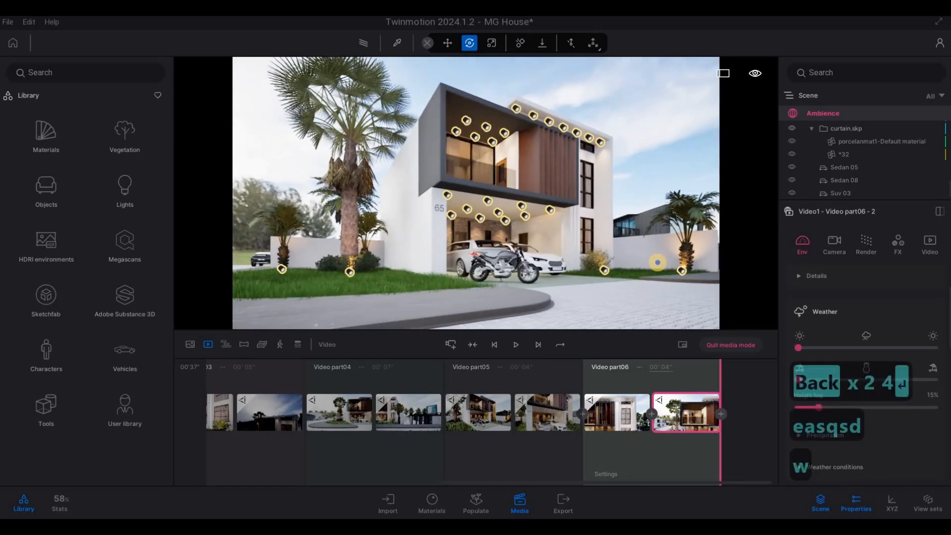
{"action": "key", "text": "d"}
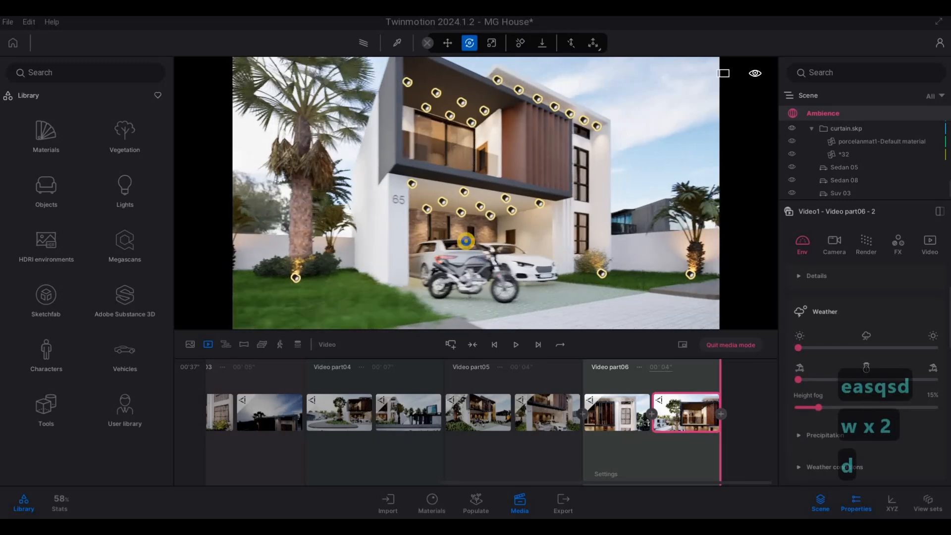
{"action": "key", "text": "q"}
{"action": "key", "text": "s"}
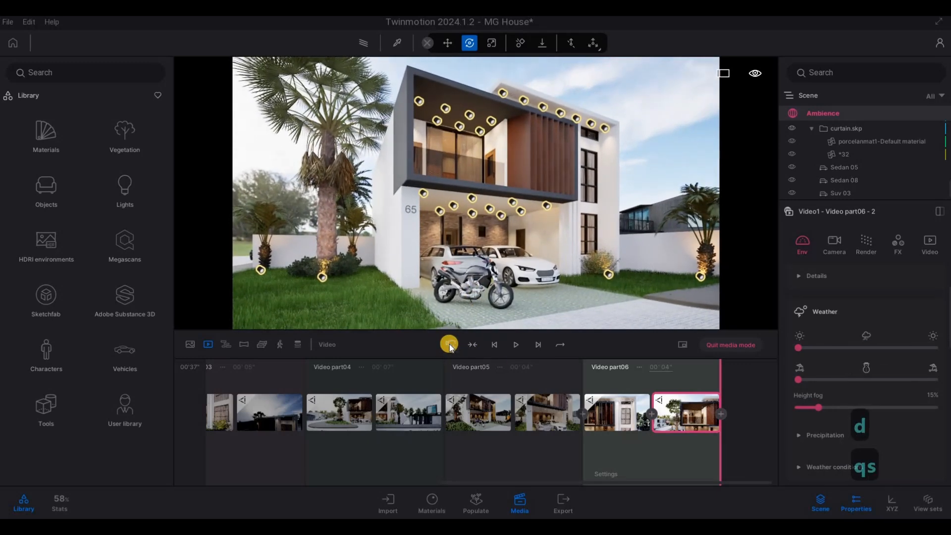
{"action": "left_click", "coordinate": [450, 344]}
Pull the camera back to the street, add that view as video part 7's second keyframe and set the part's length to 6 seconds
{"action": "key", "text": "s"}
{"action": "key", "text": "s"}
{"action": "key", "text": "s"}
{"action": "key", "text": "s"}
{"action": "key", "text": "s"}
{"action": "key", "text": "s"}
{"action": "key", "text": "s"}
{"action": "key", "text": "s"}
{"action": "key", "text": "s"}
{"action": "key", "text": "s"}
{"action": "key", "text": "s"}
{"action": "key", "text": "s"}
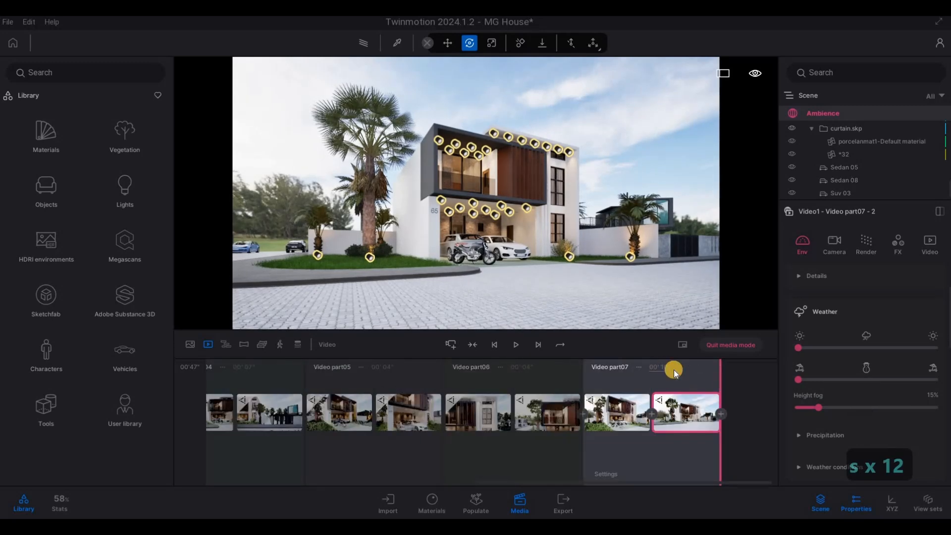
{"action": "type", "text": "6"}
{"action": "left_click", "coordinate": [593, 312]}
Frame a frontal close-up of the facade with both carport cars and add an eighth video part there
{"action": "key", "text": "d"}
{"action": "key", "text": "w"}
{"action": "key", "text": "w"}
{"action": "key", "text": "w"}
{"action": "key", "text": "w"}
{"action": "key", "text": "w"}
{"action": "key", "text": "w"}
{"action": "key", "text": "w"}
{"action": "key", "text": "w"}
{"action": "key", "text": "w"}
{"action": "key", "text": "w"}
{"action": "key", "text": "w"}
{"action": "key", "text": "w"}
{"action": "key", "text": "w"}
{"action": "key", "text": "w"}
{"action": "key", "text": "w"}
{"action": "key", "text": "w"}
{"action": "key", "text": "w"}
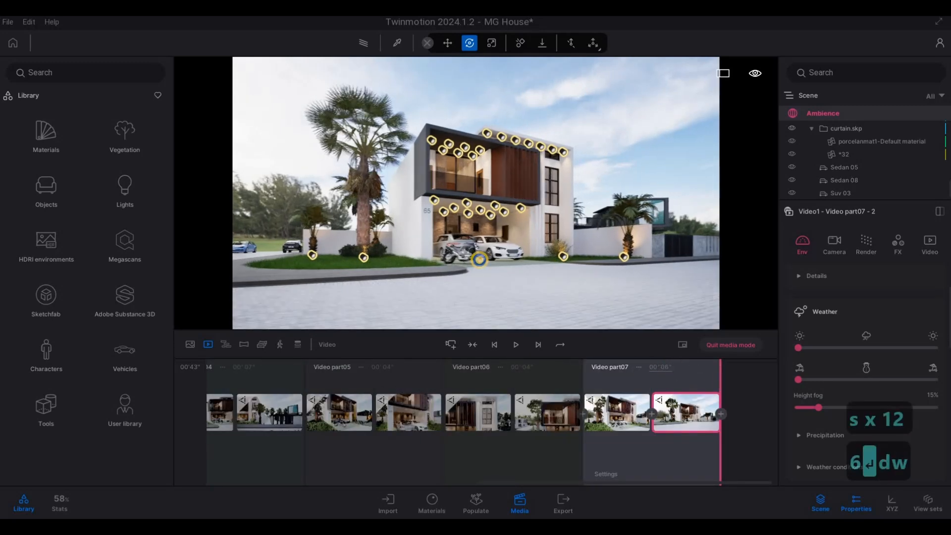
{"action": "key", "text": "d"}
{"action": "key", "text": "d"}
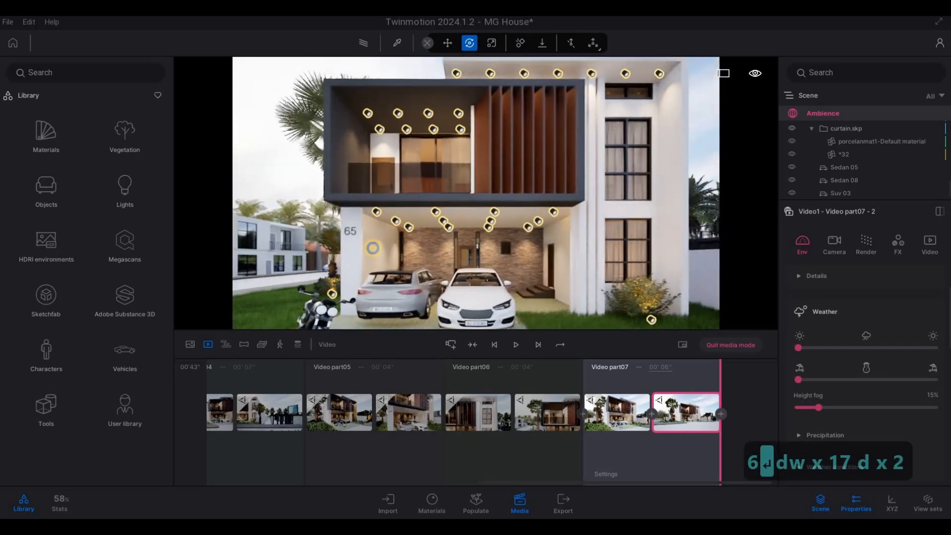
{"action": "key", "text": "s"}
{"action": "key", "text": "w"}
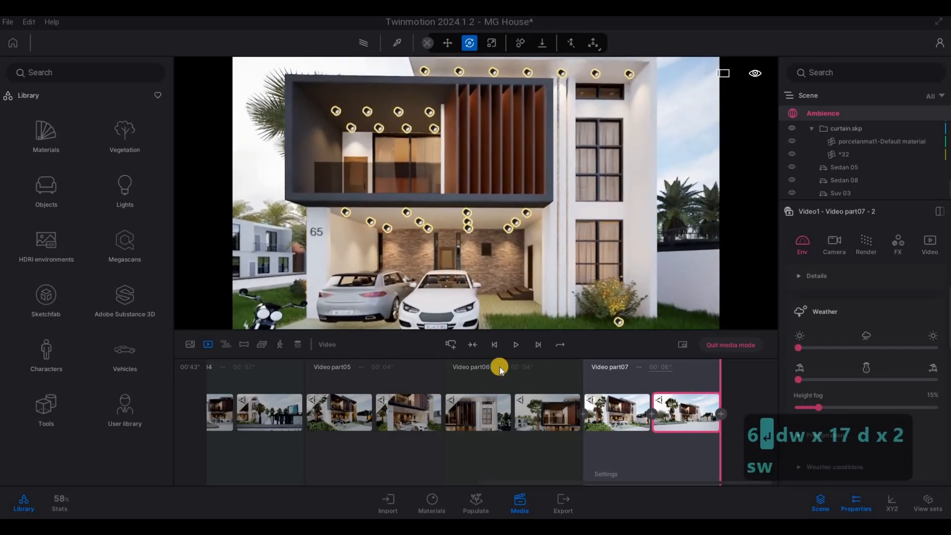
{"action": "left_click", "coordinate": [472, 347]}
Pull the camera straight back, add the full front view as video part 8's second keyframe and set the part's length to 6 seconds
{"action": "key", "text": "s"}
{"action": "key", "text": "s"}
{"action": "key", "text": "s"}
{"action": "key", "text": "s"}
{"action": "key", "text": "s"}
{"action": "key", "text": "s"}
{"action": "key", "text": "s"}
{"action": "key", "text": "s"}
{"action": "key", "text": "s"}
{"action": "key", "text": "s"}
{"action": "key", "text": "s"}
{"action": "key", "text": "s"}
{"action": "key", "text": "s"}
{"action": "key", "text": "s"}
{"action": "key", "text": "s"}
{"action": "key", "text": "s"}
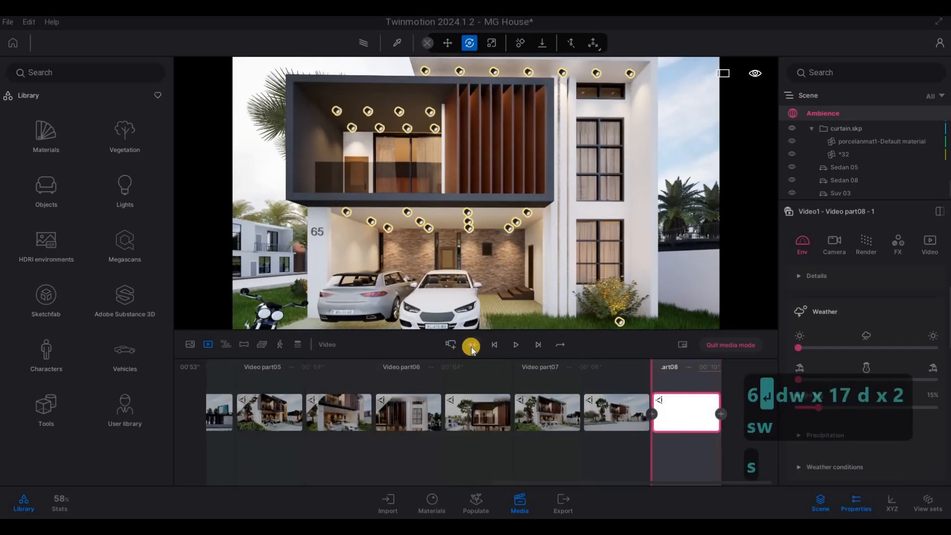
{"action": "key", "text": "s"}
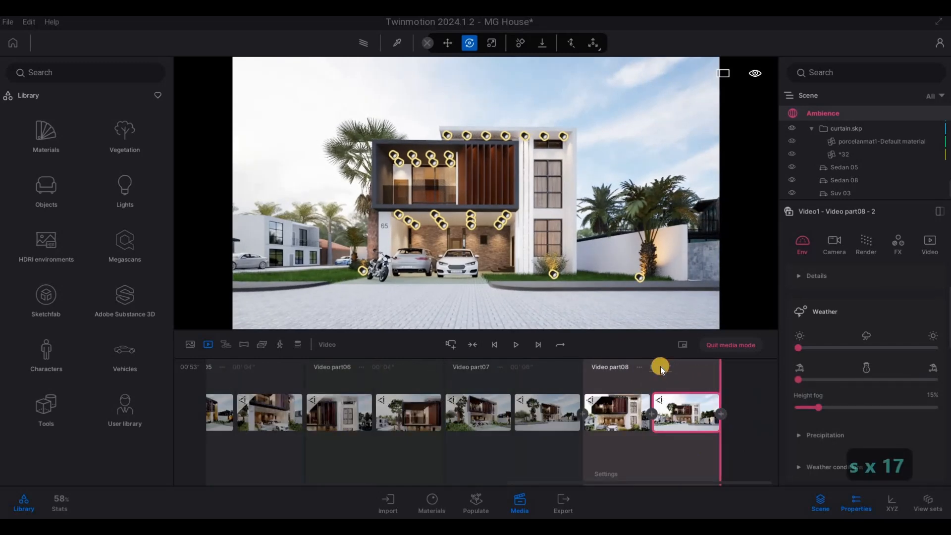
{"action": "left_click", "coordinate": [683, 367]}
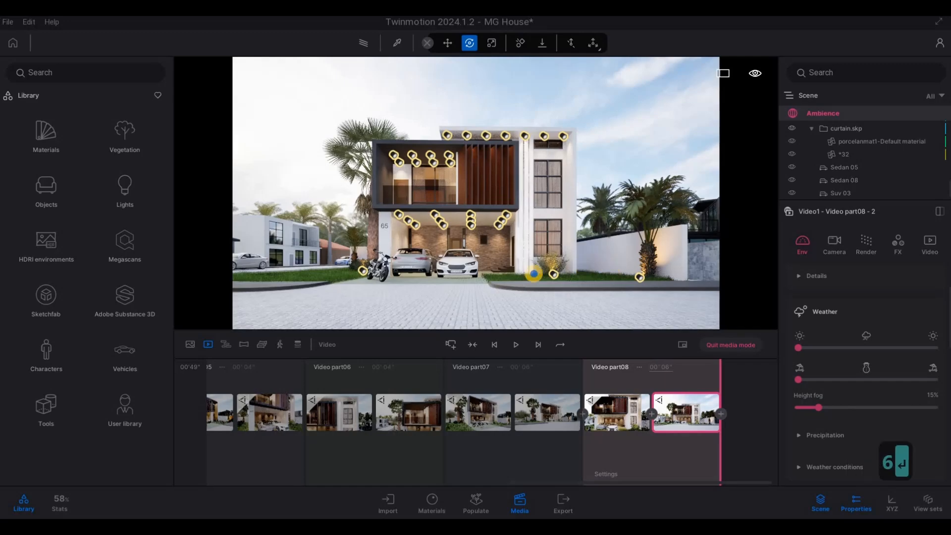
Frame the house from its right corner beside the lit palm and shrub, and add a ninth video part there
{"action": "key", "text": "d"}
{"action": "key", "text": "w"}
{"action": "key", "text": "w"}
{"action": "key", "text": "w"}
{"action": "key", "text": "w"}
{"action": "key", "text": "d"}
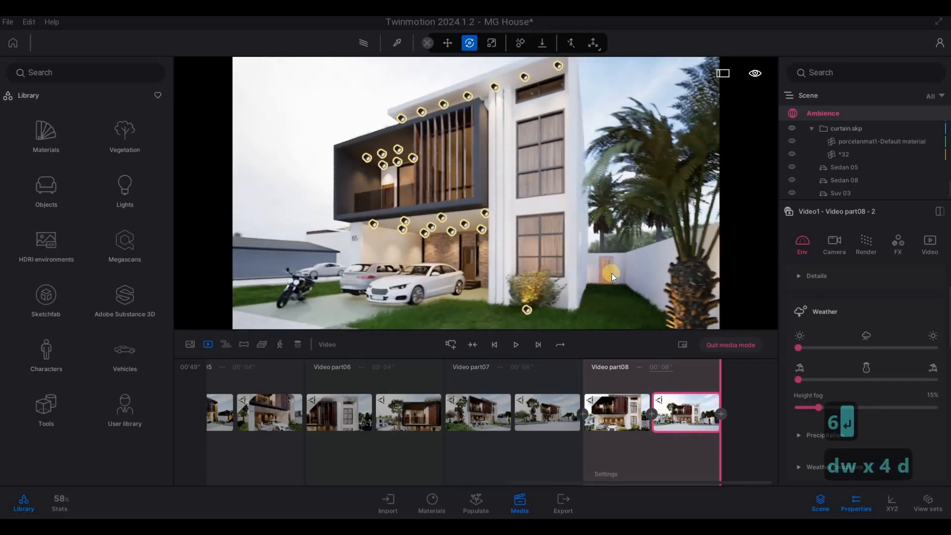
{"action": "left_click", "coordinate": [452, 346]}
{"action": "left_click", "coordinate": [451, 345]}
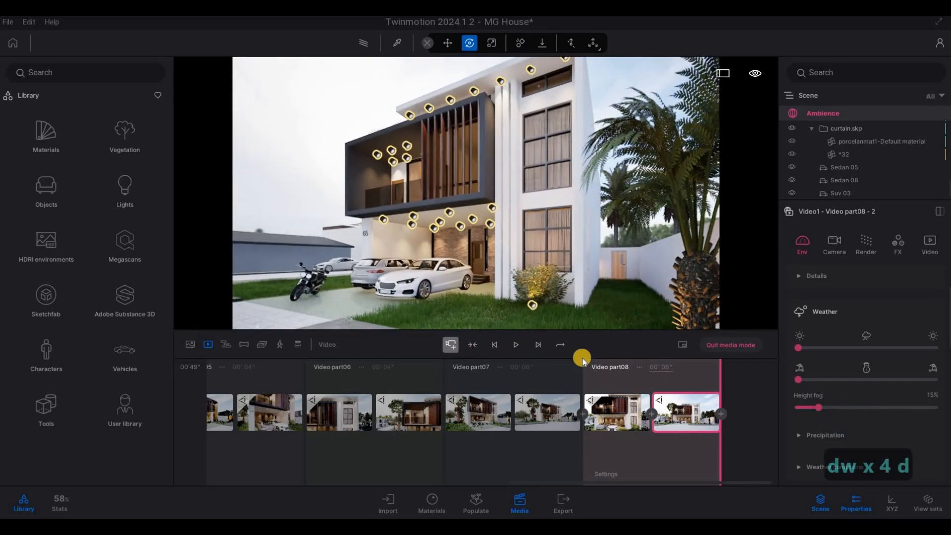
Pull the camera back to the street, add that view as video part 9's second keyframe and set the part's length to 6 seconds
{"action": "key", "text": "s"}
{"action": "left_click", "coordinate": [720, 411]}
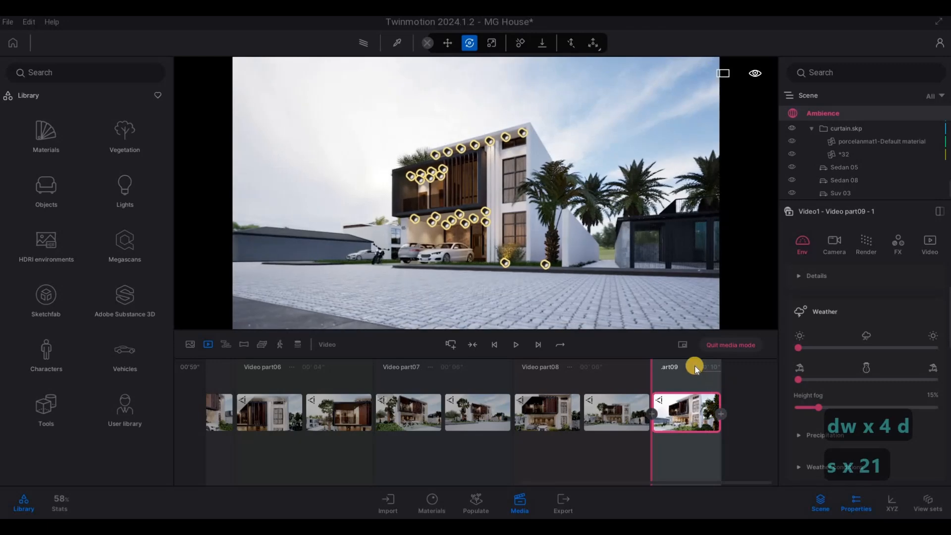
{"action": "left_click", "coordinate": [681, 367]}
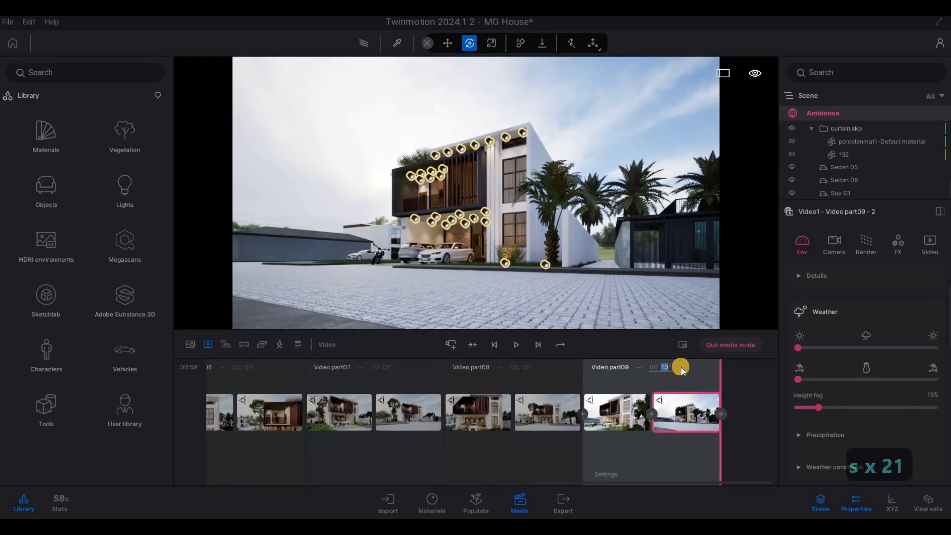
{"action": "type", "text": "6"}
{"action": "key", "text": "Return"}
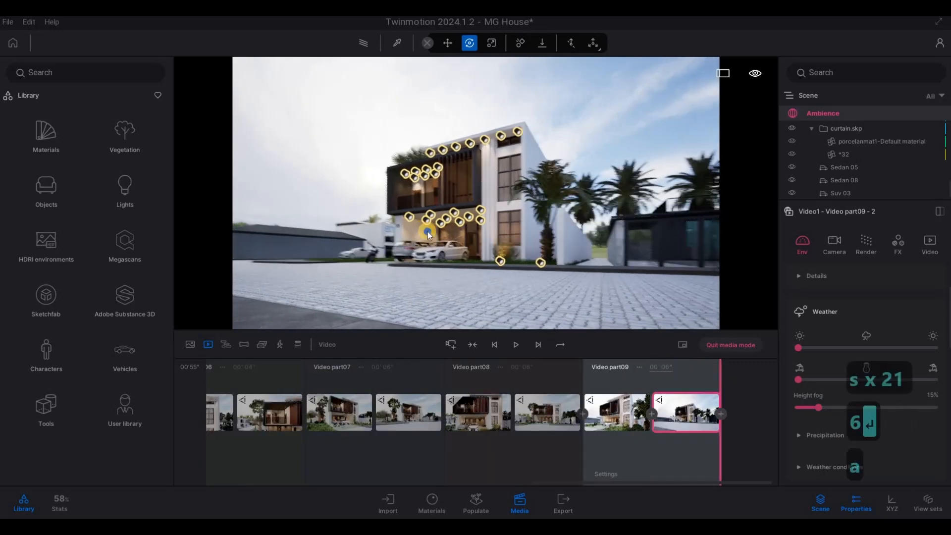
Return to the list of videos and duplicate Video1
{"action": "key", "text": "a"}
{"action": "key", "text": "w"}
{"action": "left_click", "coordinate": [207, 347]}
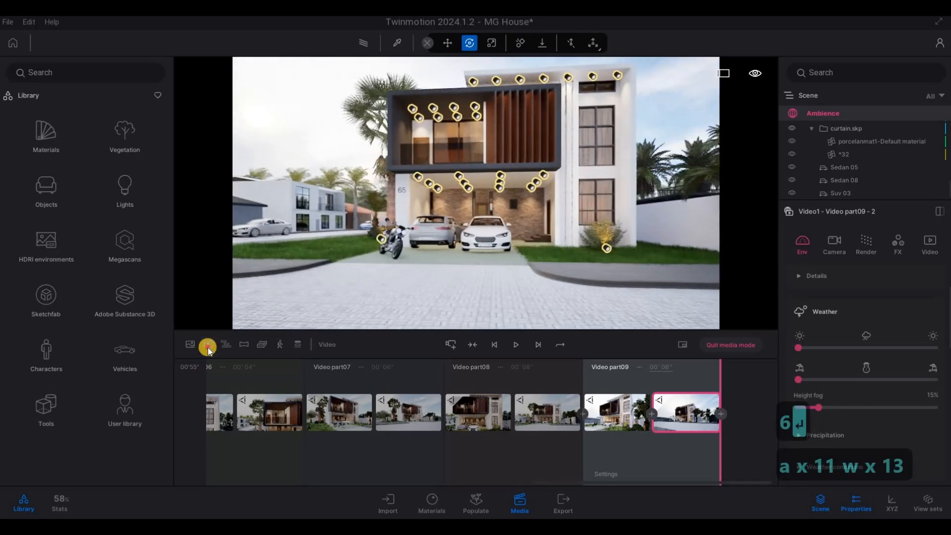
{"action": "left_click", "coordinate": [272, 368]}
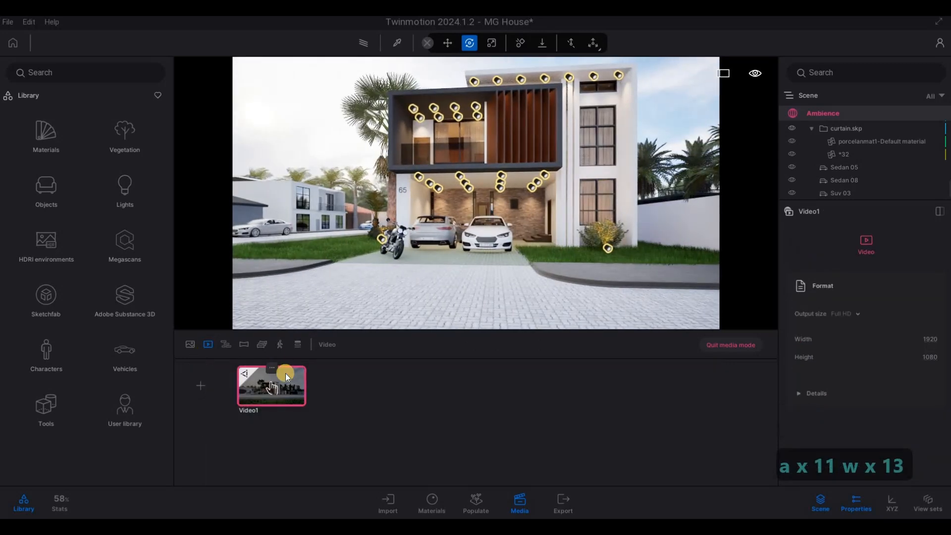
{"action": "left_click", "coordinate": [266, 330]}
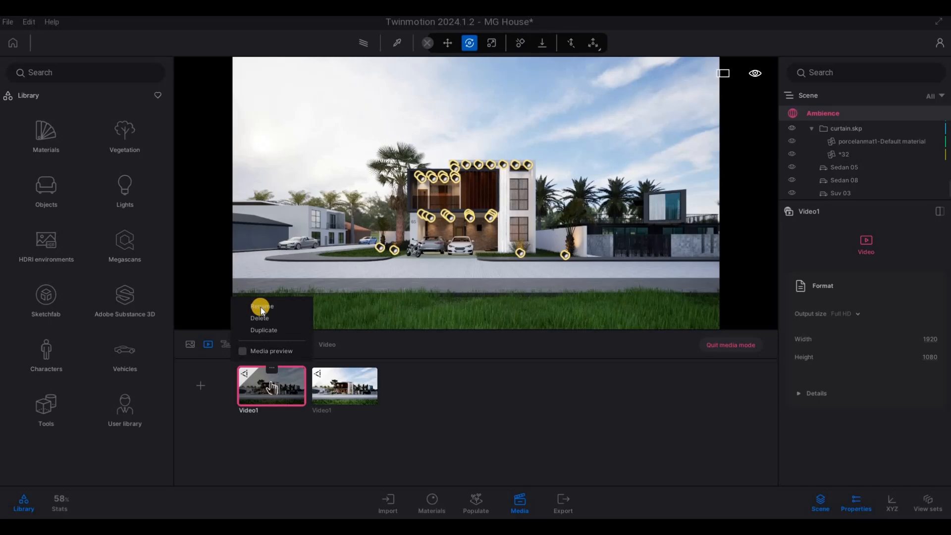
Rename the first of the two videos as shorts
{"action": "left_click", "coordinate": [261, 307]}
{"action": "type", "text": "shorte"}
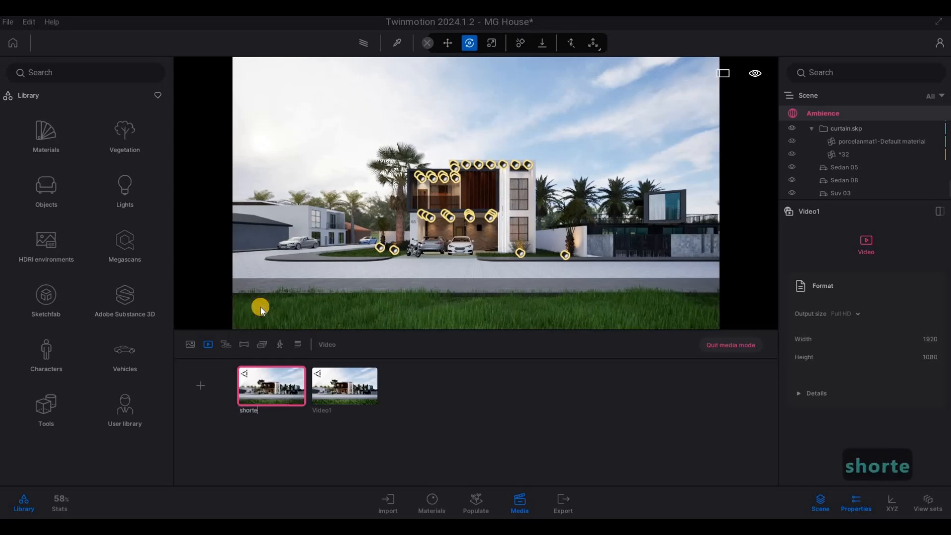
{"action": "key", "text": "BackSpace"}
{"action": "type", "text": "s"}
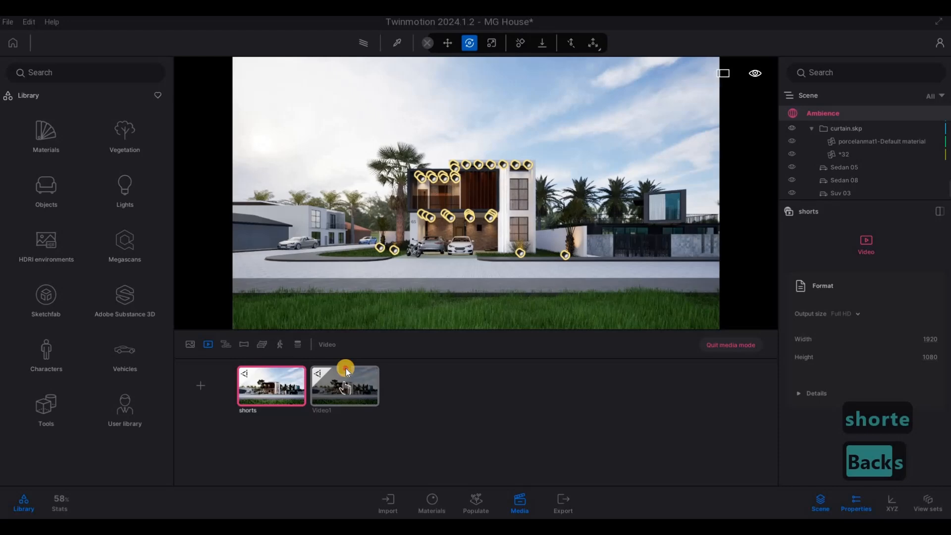
Rename the second video as showreel
{"action": "left_click", "coordinate": [345, 367]}
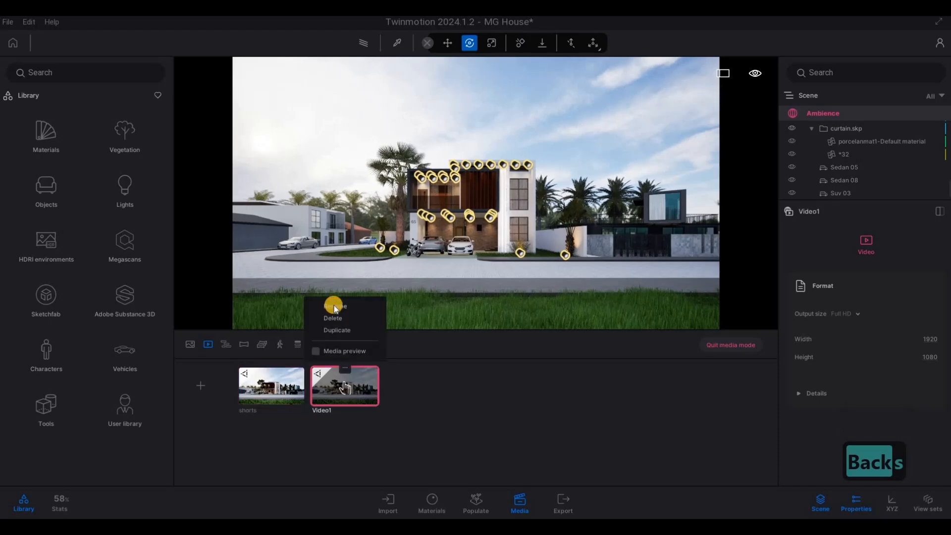
{"action": "left_click", "coordinate": [334, 305]}
{"action": "type", "text": "showreel"}
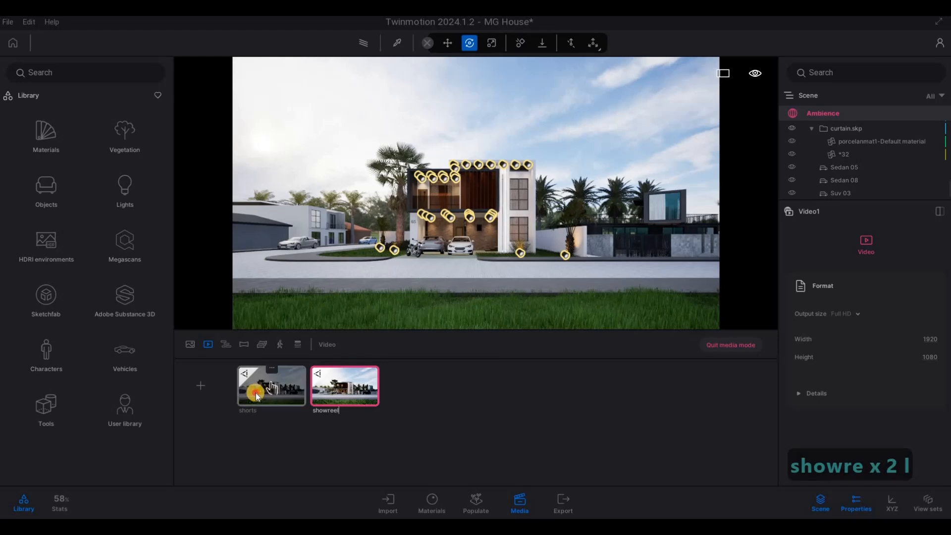
Give the shorts video a custom portrait output size, 700 wide and 1000 high
{"action": "double_click", "coordinate": [245, 403]}
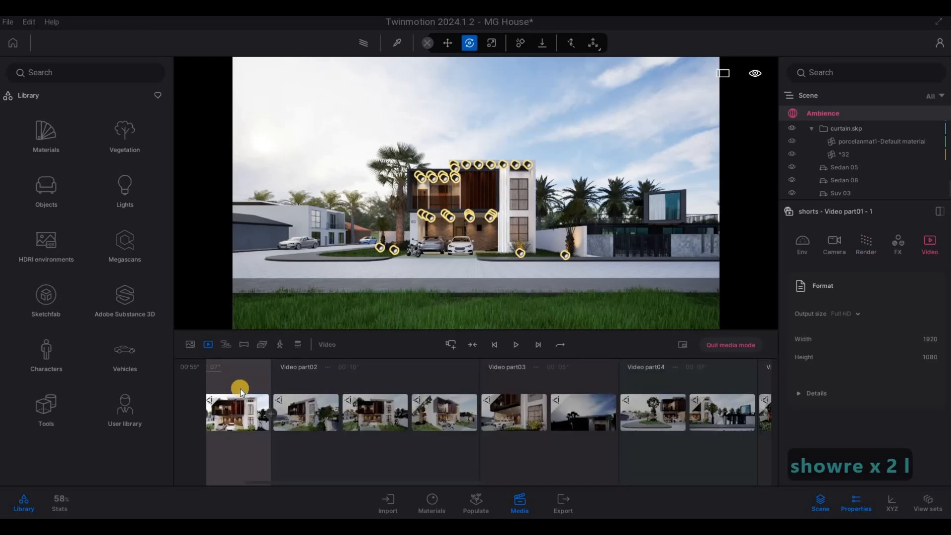
{"action": "right_click", "coordinate": [248, 398]}
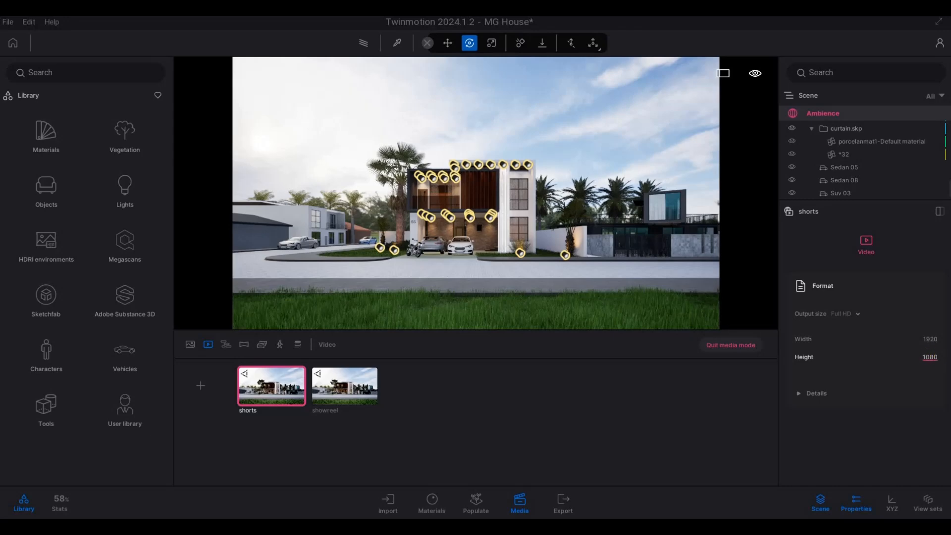
{"action": "type", "text": "00"}
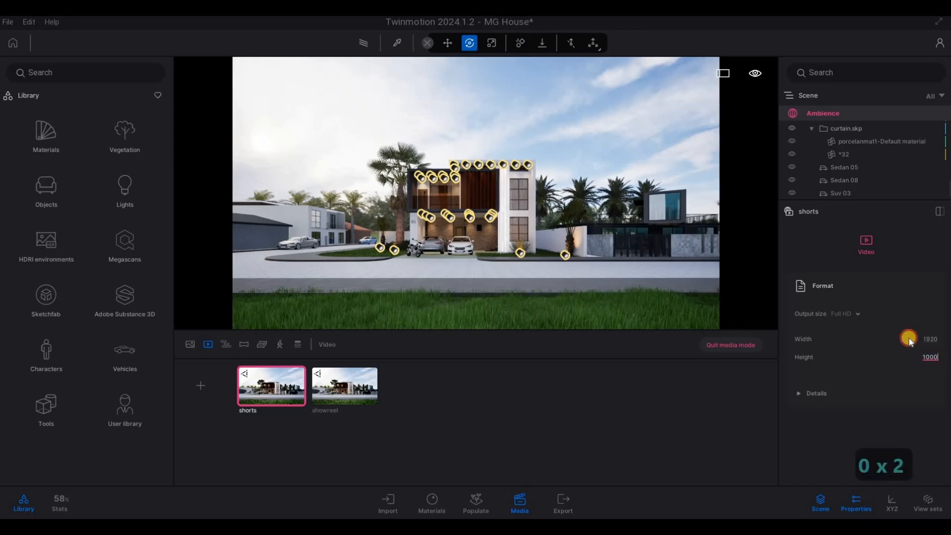
{"action": "left_click", "coordinate": [926, 339]}
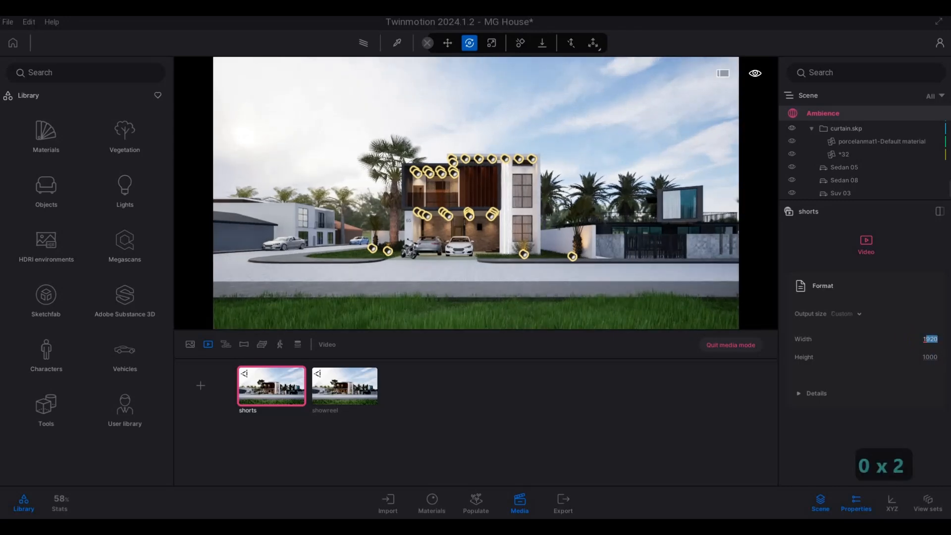
{"action": "key", "text": "BackSpace"}
{"action": "key", "text": "BackSpace"}
{"action": "type", "text": "700"}
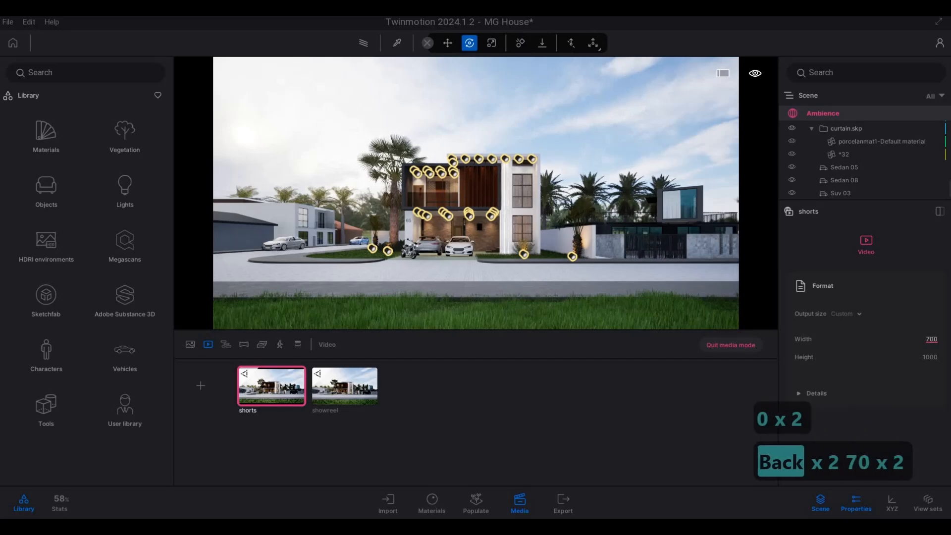
{"action": "key", "text": "Return"}
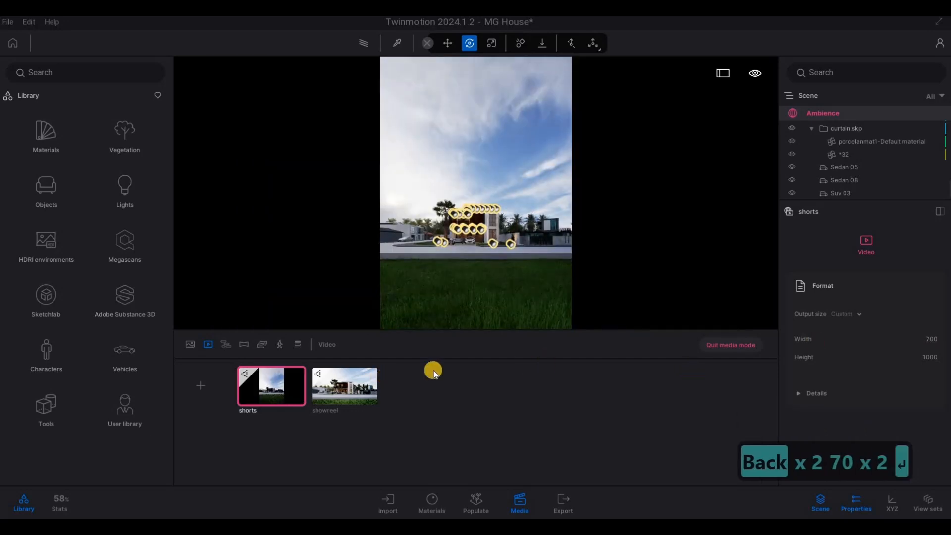
Quit media mode and save the project
{"action": "left_click", "coordinate": [701, 349]}
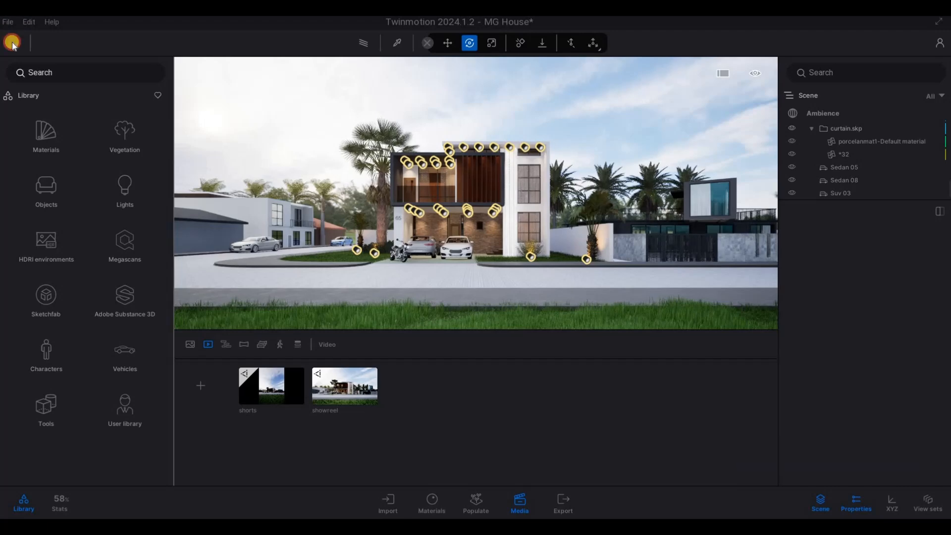
{"action": "left_click", "coordinate": [10, 22]}
{"action": "key", "text": "ctrl+s"}
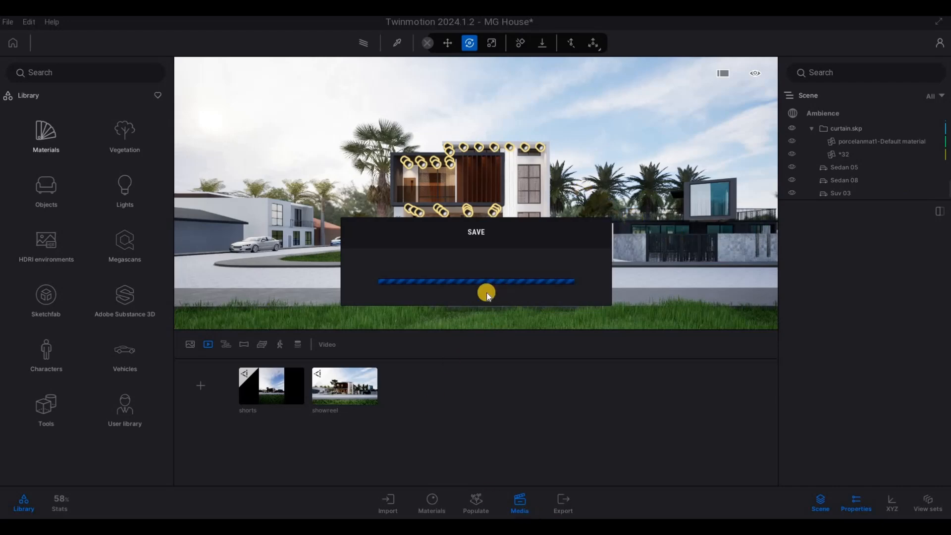
Open the export settings and select both videos, shorts and showreel, for local export
{"action": "left_click", "coordinate": [565, 501]}
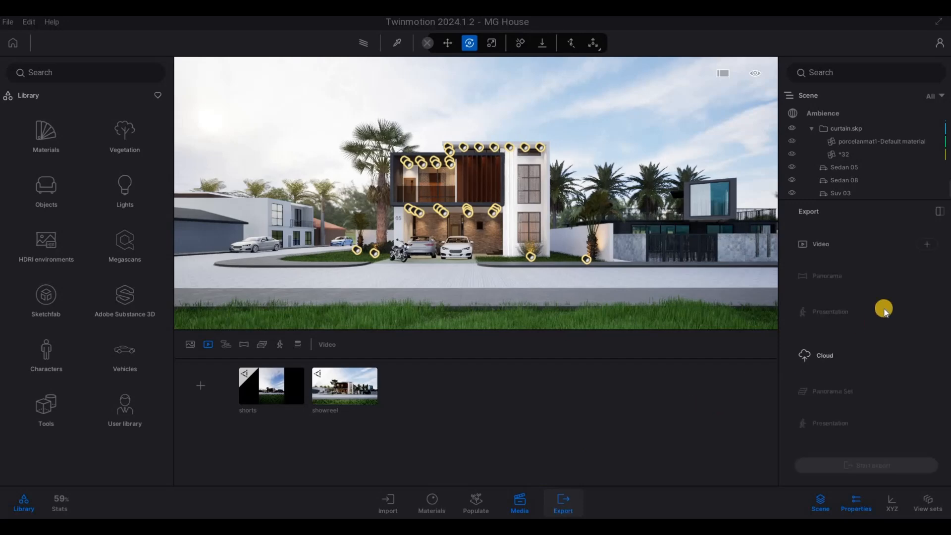
{"action": "left_click", "coordinate": [918, 245]}
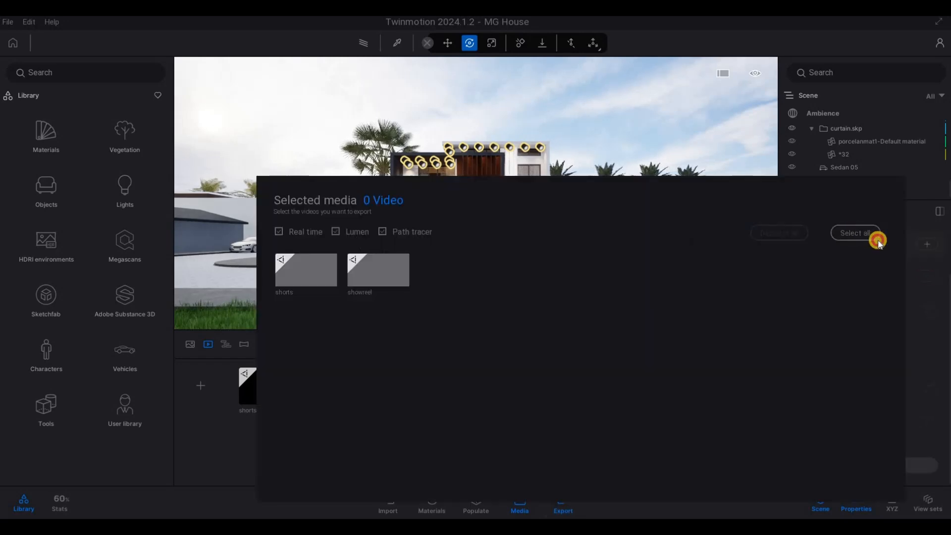
{"action": "left_click", "coordinate": [874, 237]}
{"action": "left_click", "coordinate": [910, 342]}
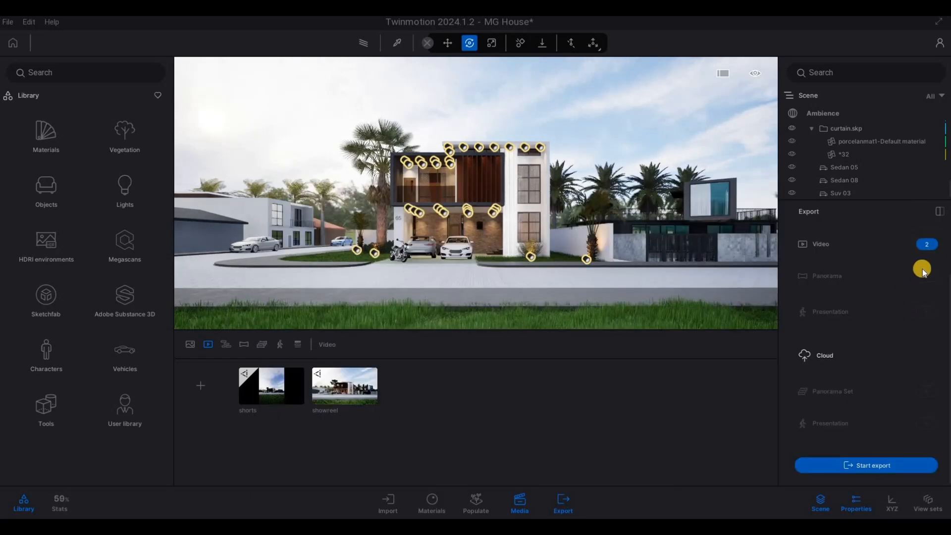
Add all four images, Image1 to Image4, to the local export selection
{"action": "scroll", "coordinate": [924, 267], "scroll_direction": "up", "scroll_amount": 2}
{"action": "left_click", "coordinate": [817, 263]}
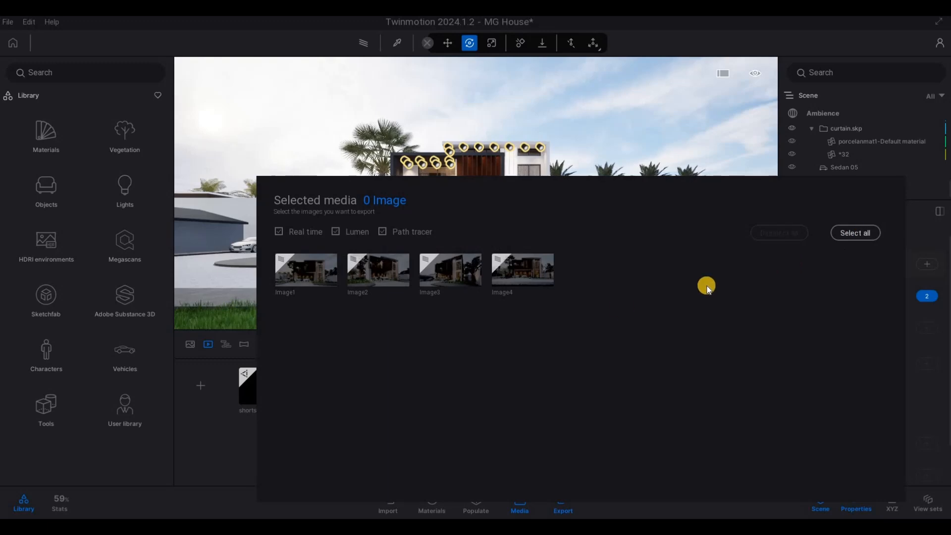
{"action": "left_click", "coordinate": [856, 232]}
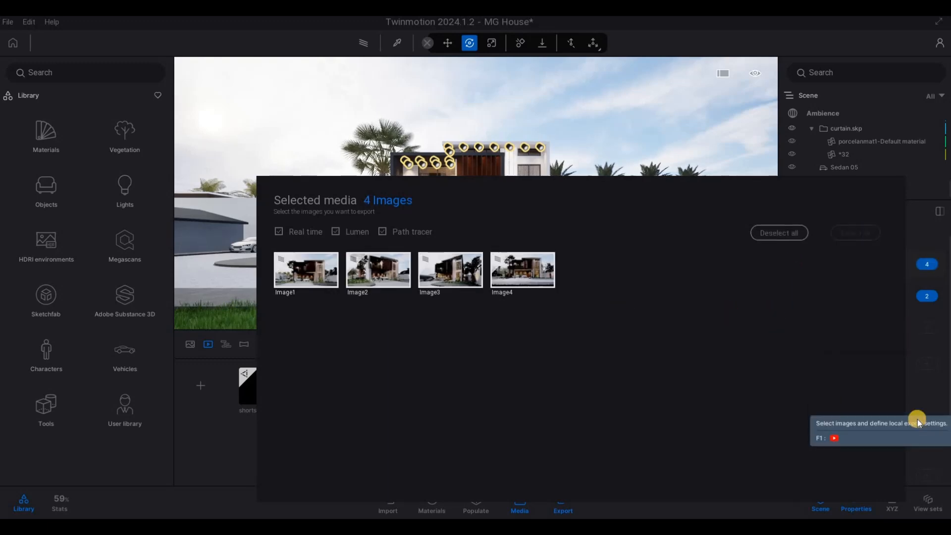
{"action": "left_click", "coordinate": [917, 422]}
Switch the media list to the still images and save the project again
{"action": "left_click", "coordinate": [191, 344]}
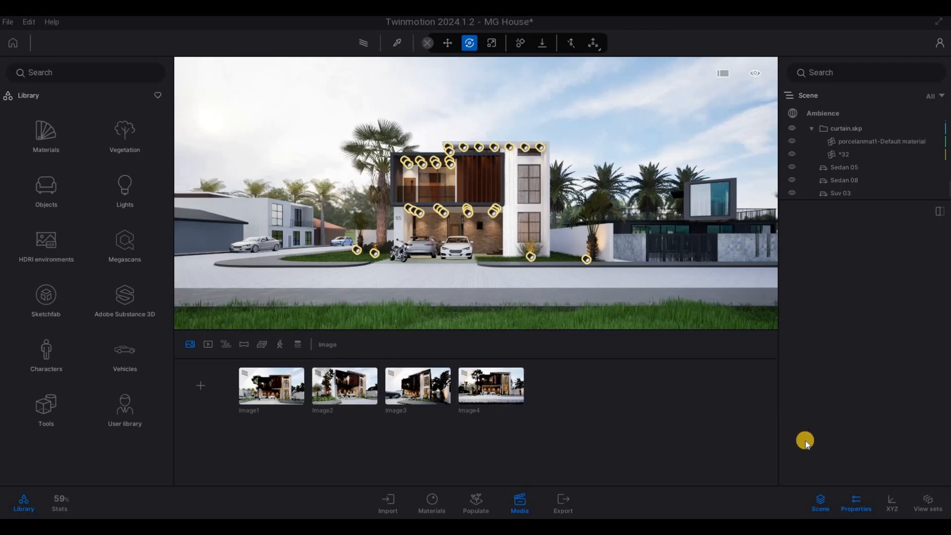
{"action": "left_click", "coordinate": [8, 22]}
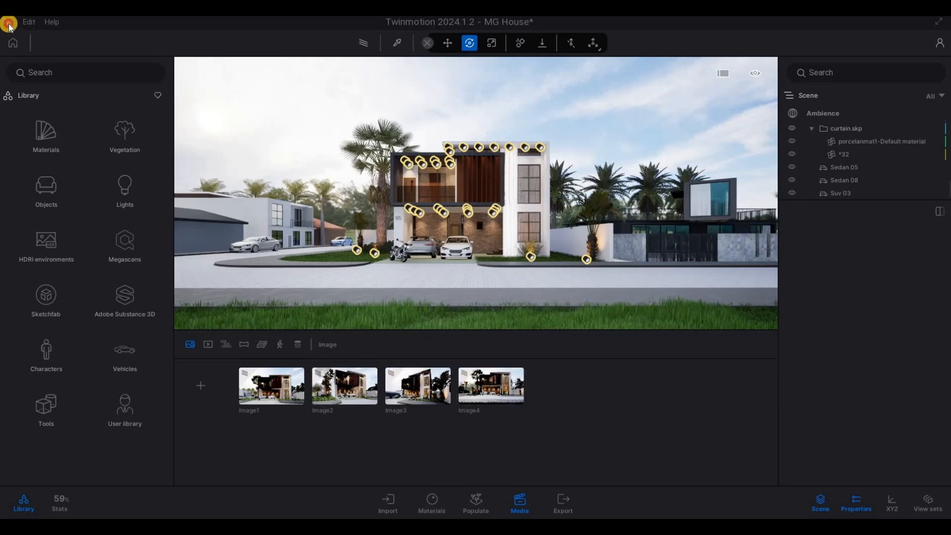
{"action": "left_click", "coordinate": [27, 110]}
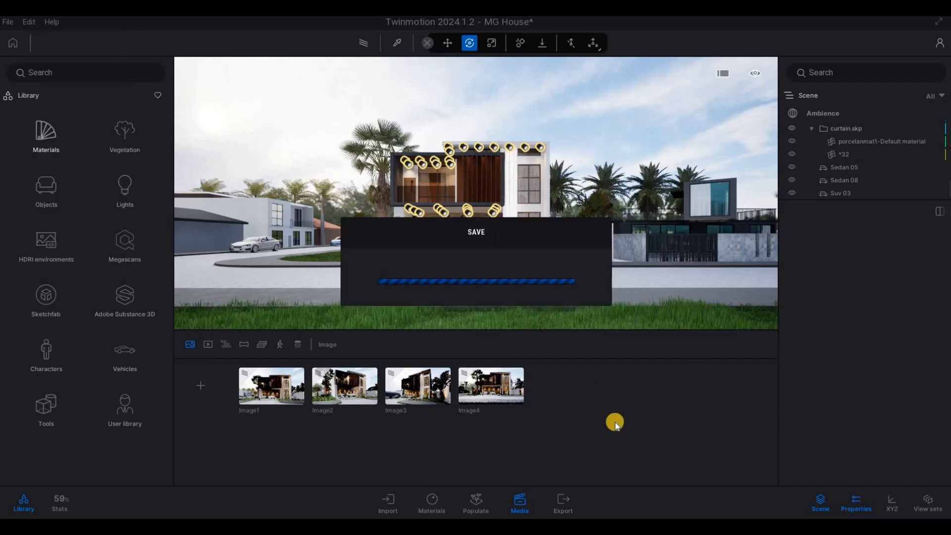
Reopen the export settings and start exporting the selected images and videos
{"action": "left_click", "coordinate": [564, 503]}
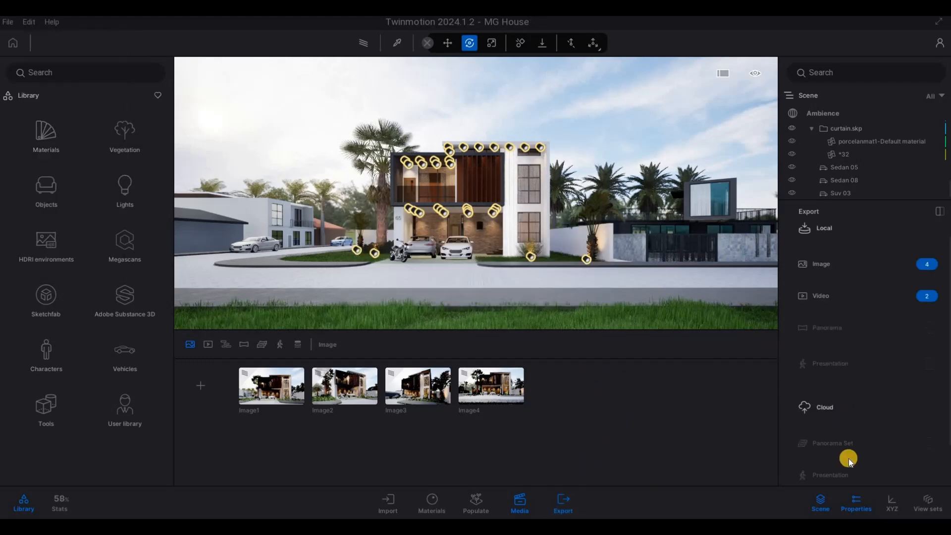
{"action": "scroll", "coordinate": [849, 459], "scroll_direction": "down", "scroll_amount": 3}
{"action": "left_click", "coordinate": [842, 465]}
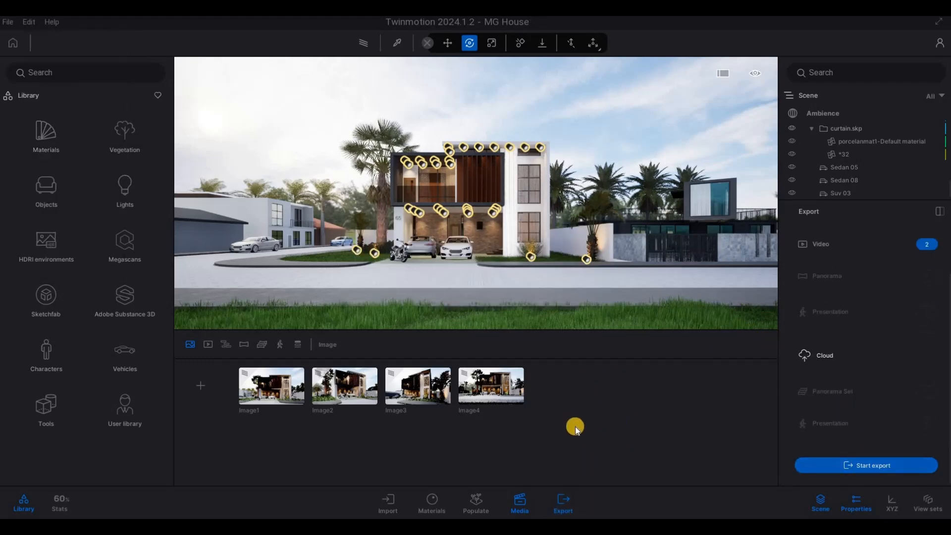